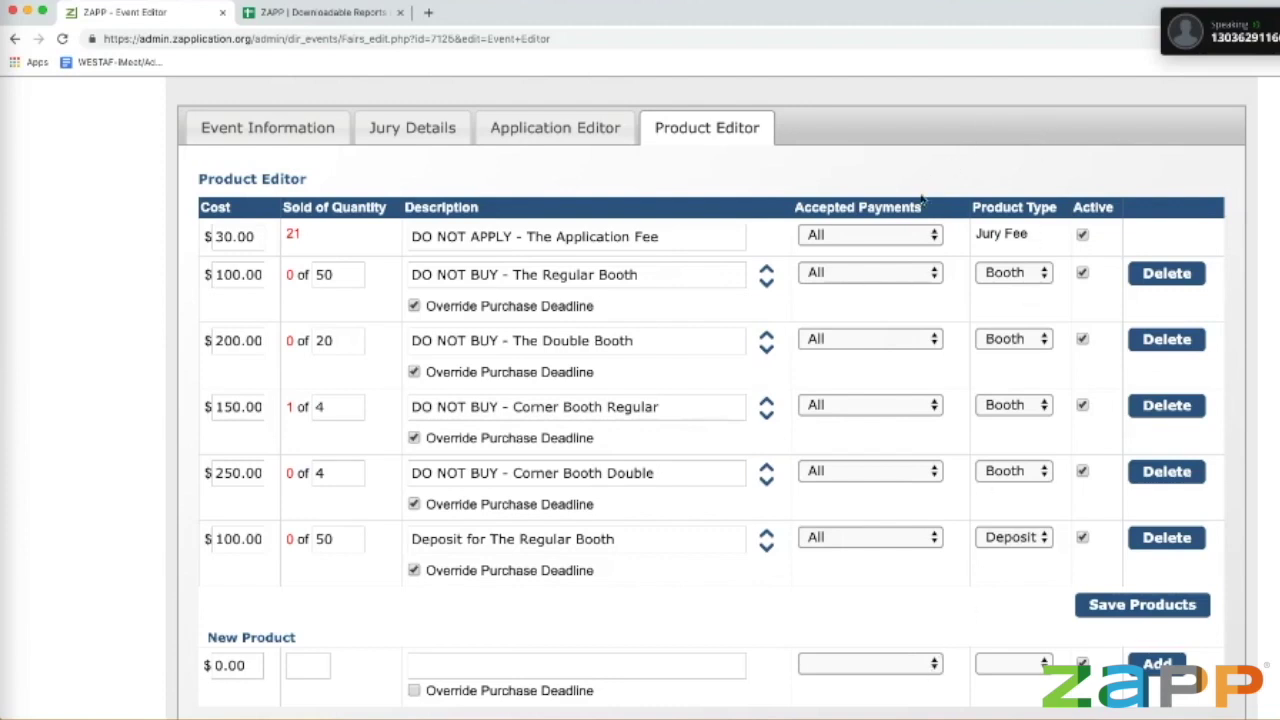
# Step: Review the accepted payment options for the application fee, keeping All selected
pyautogui.click(918, 236)
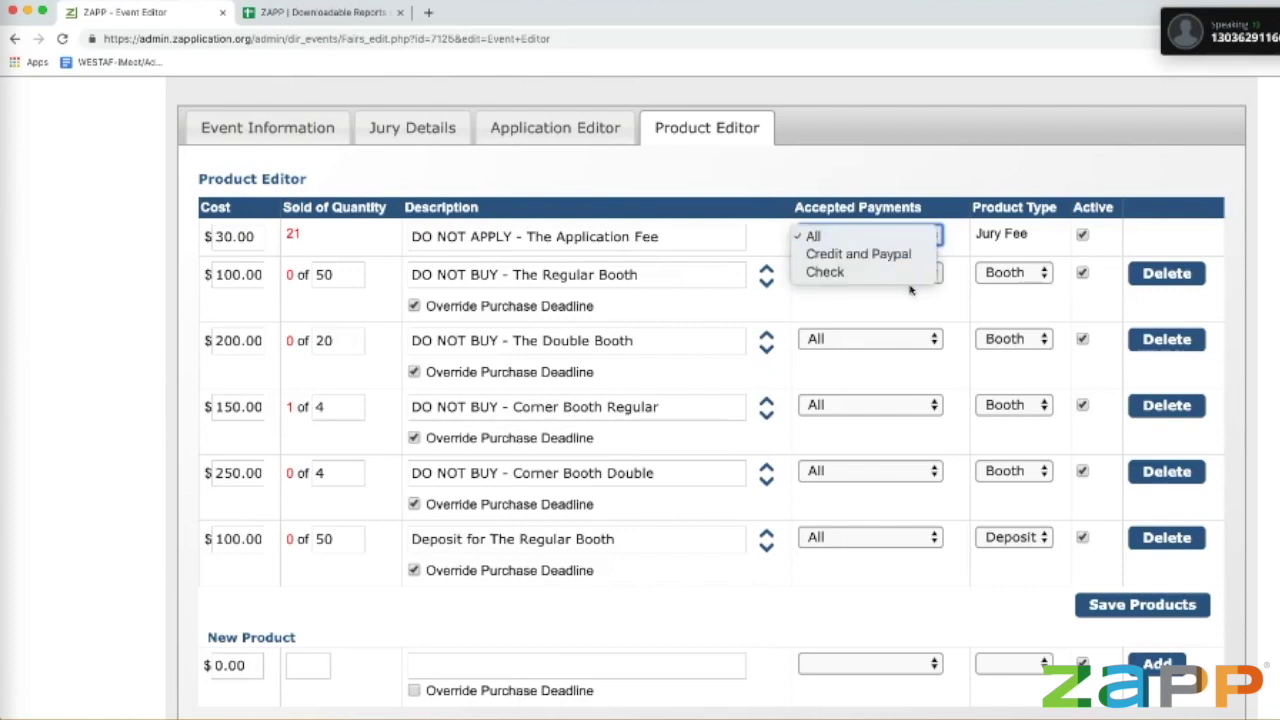
pyautogui.click(914, 236)
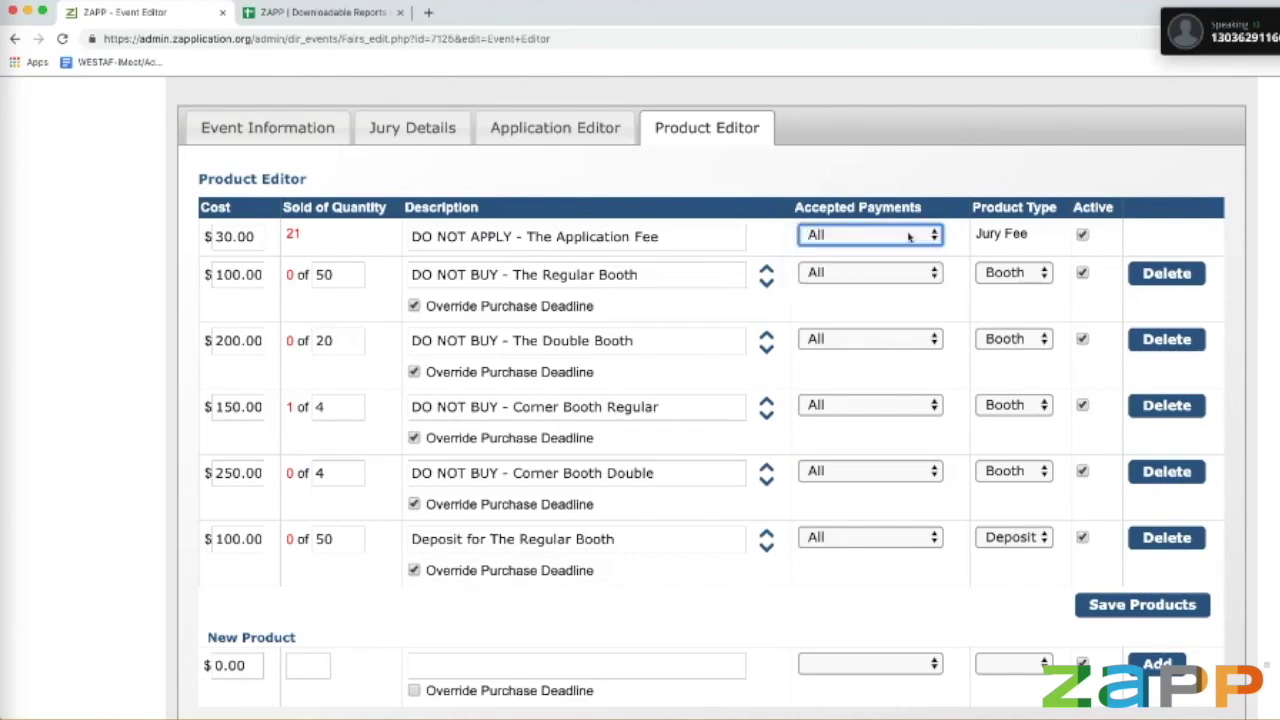
pyautogui.scroll(-1, 914, 236)
pyautogui.click(914, 218)
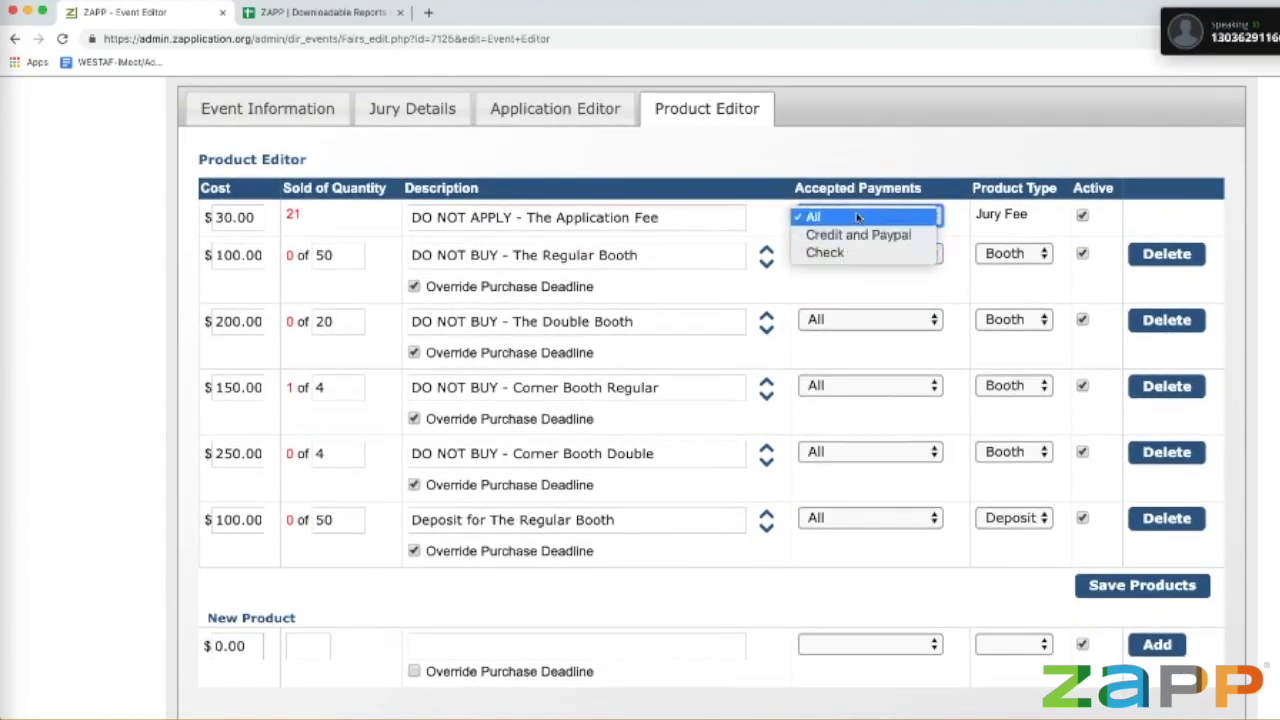
pyautogui.click(858, 216)
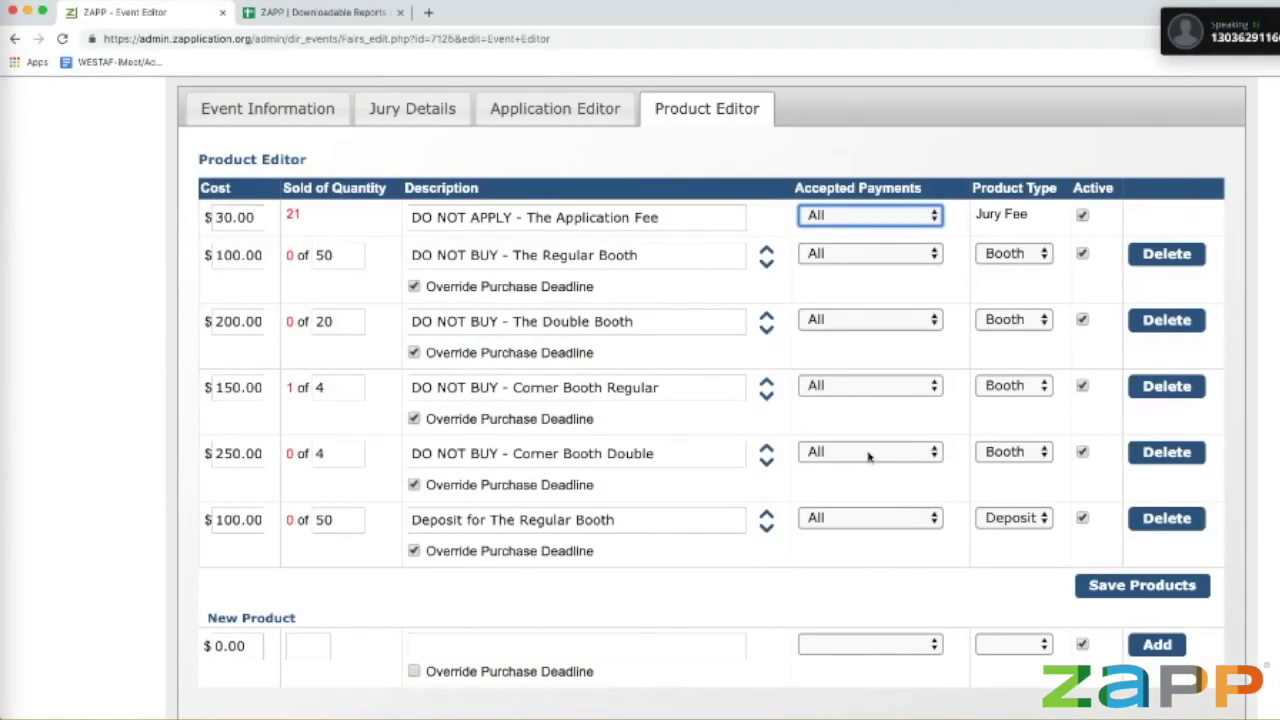
pyautogui.click(749, 191)
pyautogui.scroll(-2, 749, 191)
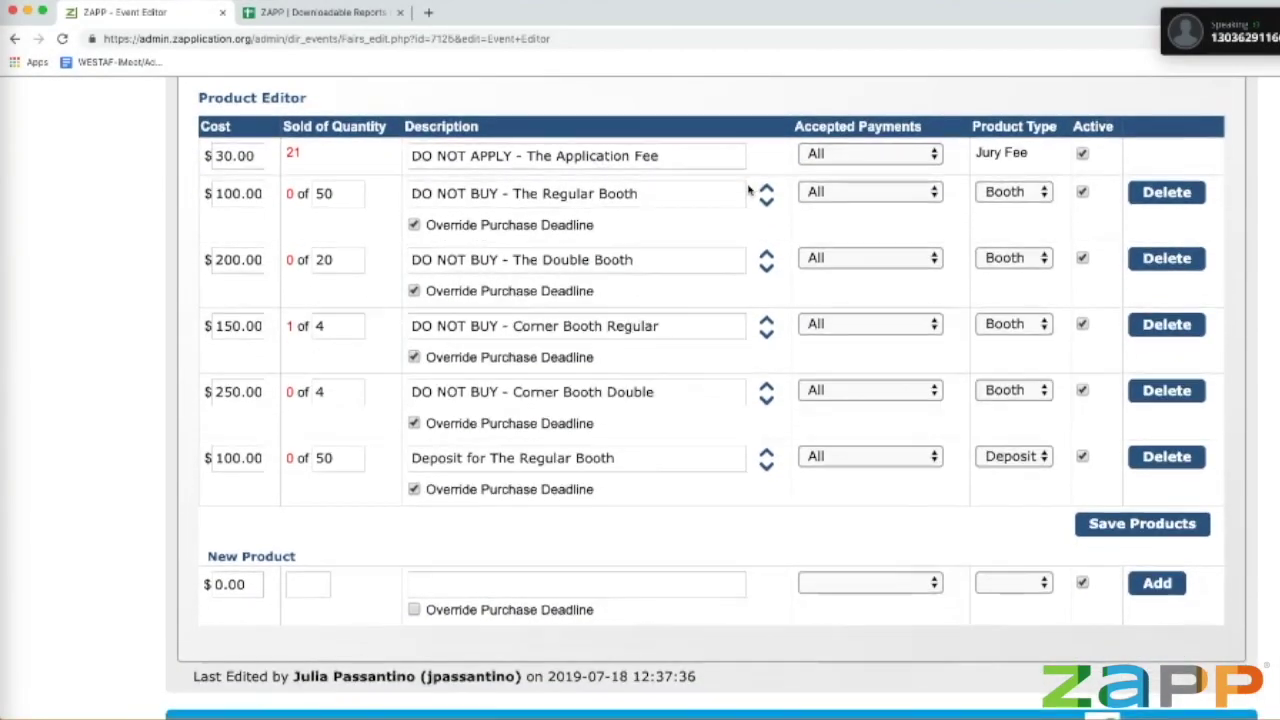
pyautogui.scroll(1, 749, 191)
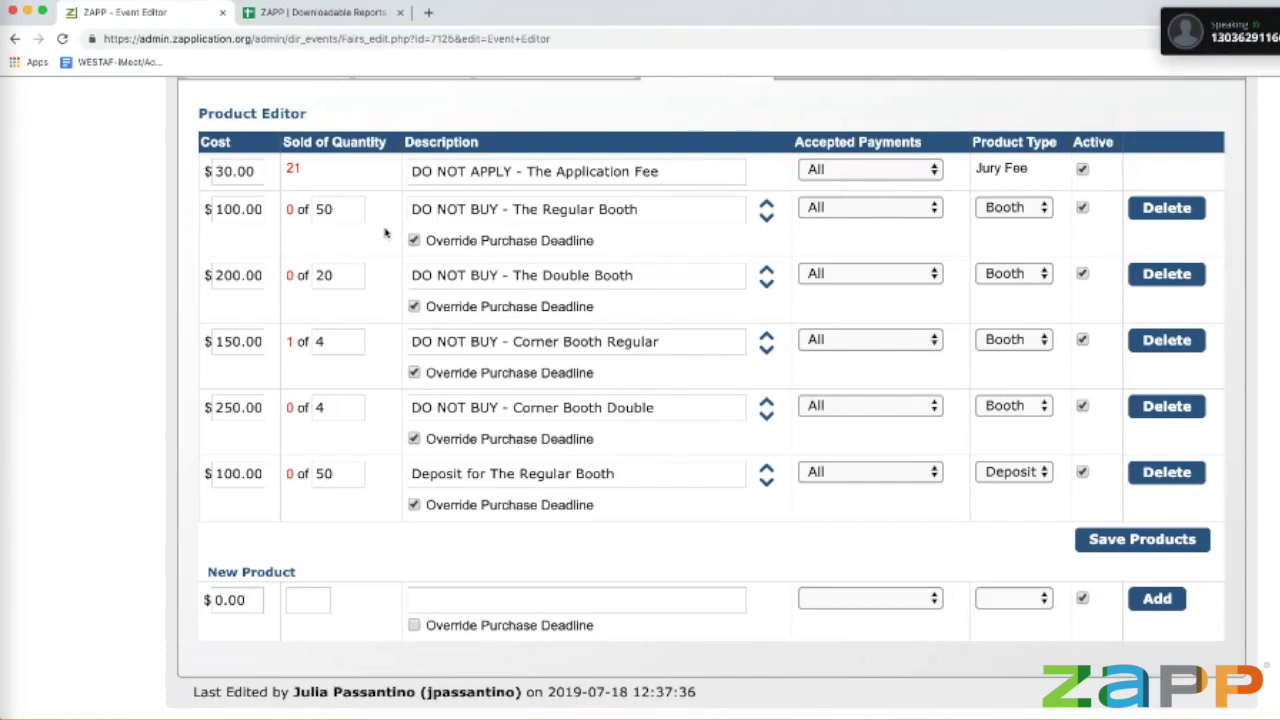
# Step: Set the application fee's cost to $0 and save the products
pyautogui.click(252, 171)
pyautogui.moveTo(252, 171); pyautogui.dragTo(216, 172)
pyautogui.write('0')
pyautogui.click(165, 217)
pyautogui.click(1093, 540)
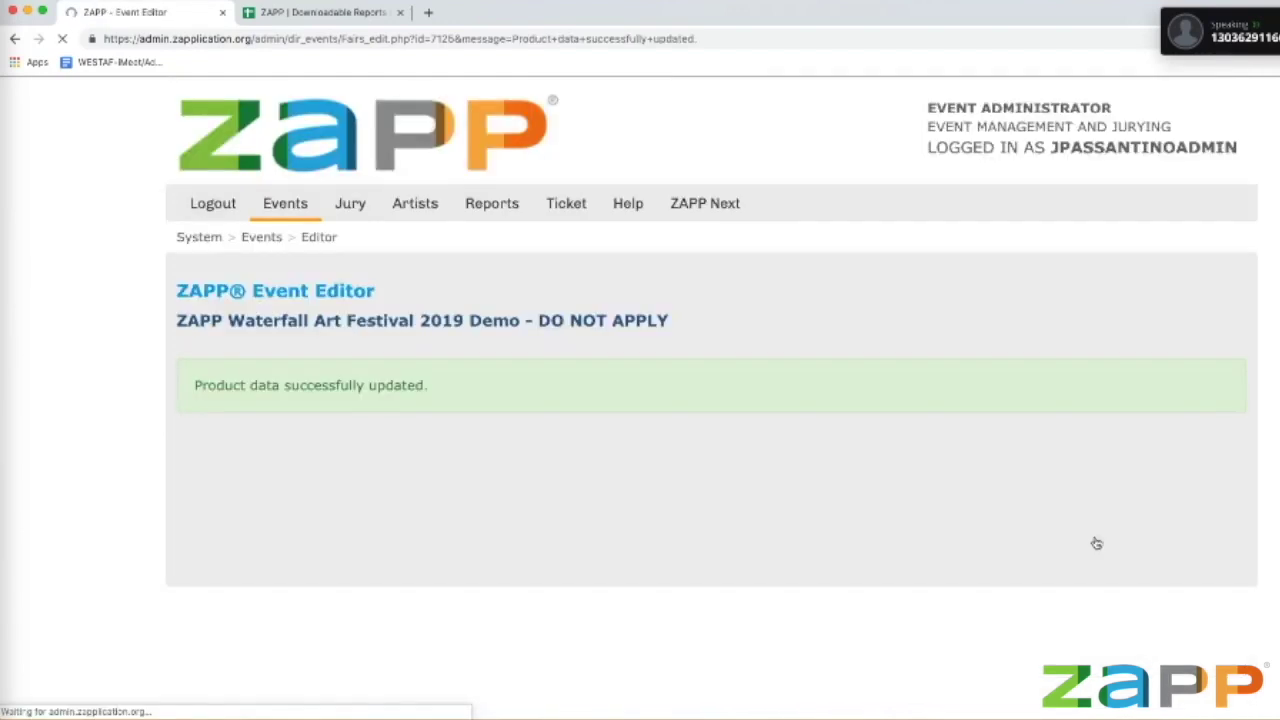
# Step: Set the application fee's cost to $30 and save the products
pyautogui.scroll(-3, 1066, 586)
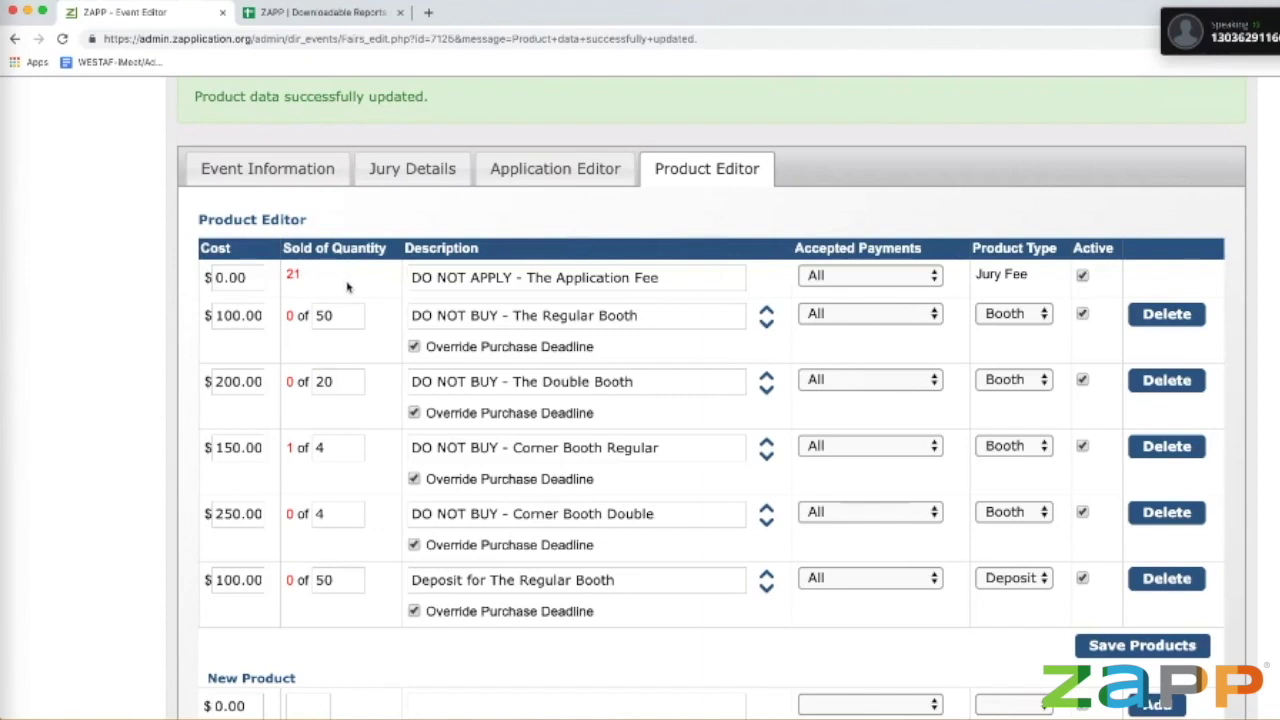
pyautogui.scroll(-1, 368, 311)
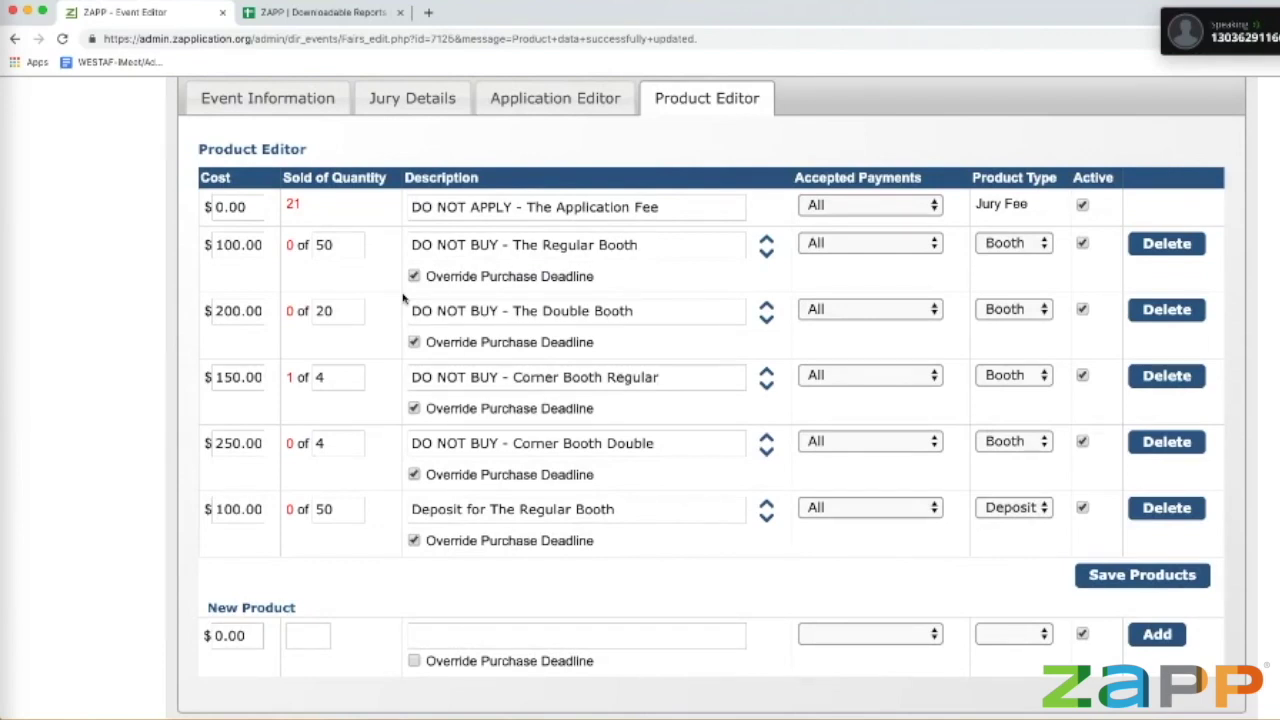
pyautogui.click(219, 207)
pyautogui.click(270, 207)
pyautogui.moveTo(256, 206); pyautogui.dragTo(196, 210)
pyautogui.write('30')
pyautogui.click(80, 216)
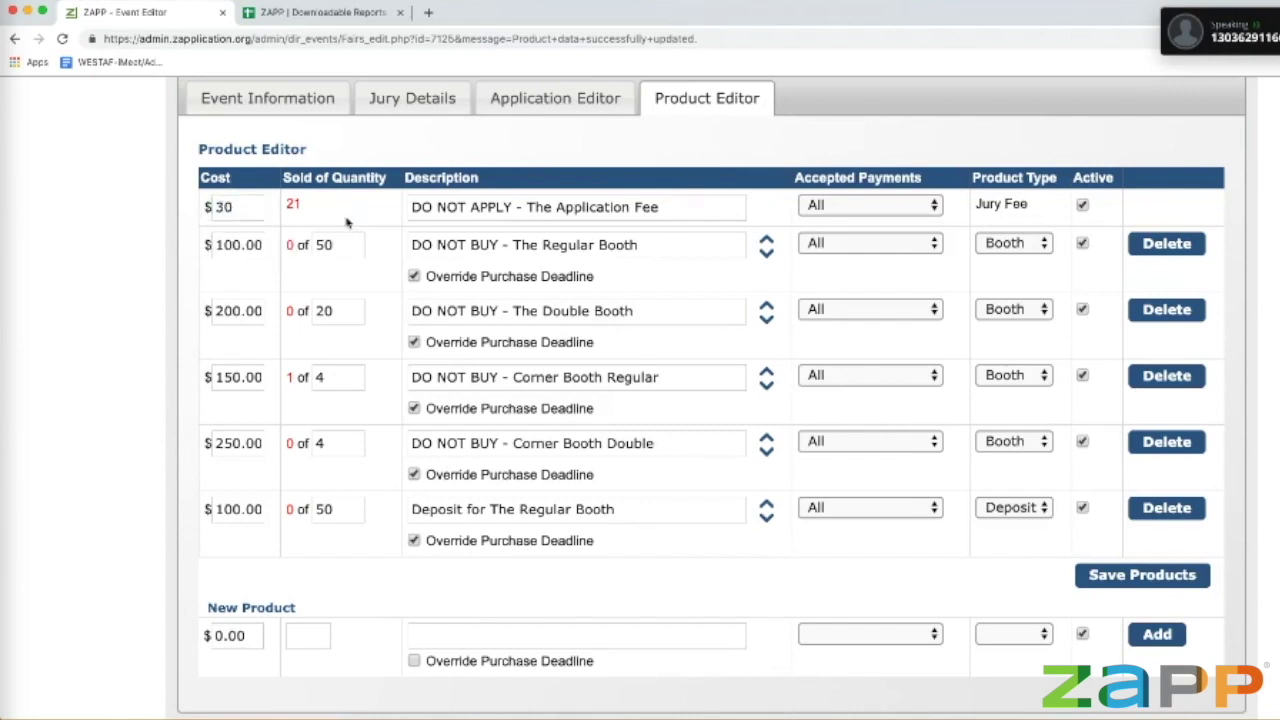
pyautogui.click(1102, 582)
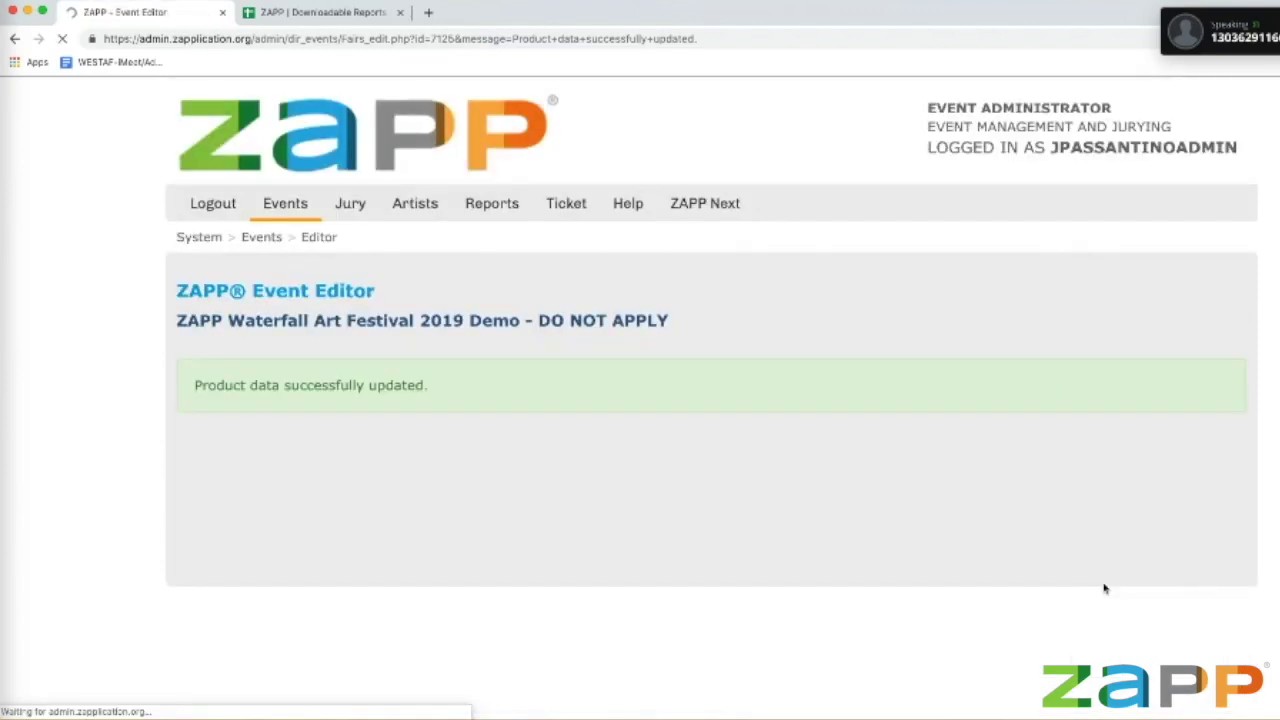
# Step: Review the product type options available for a new product
pyautogui.scroll(-2, 1100, 592)
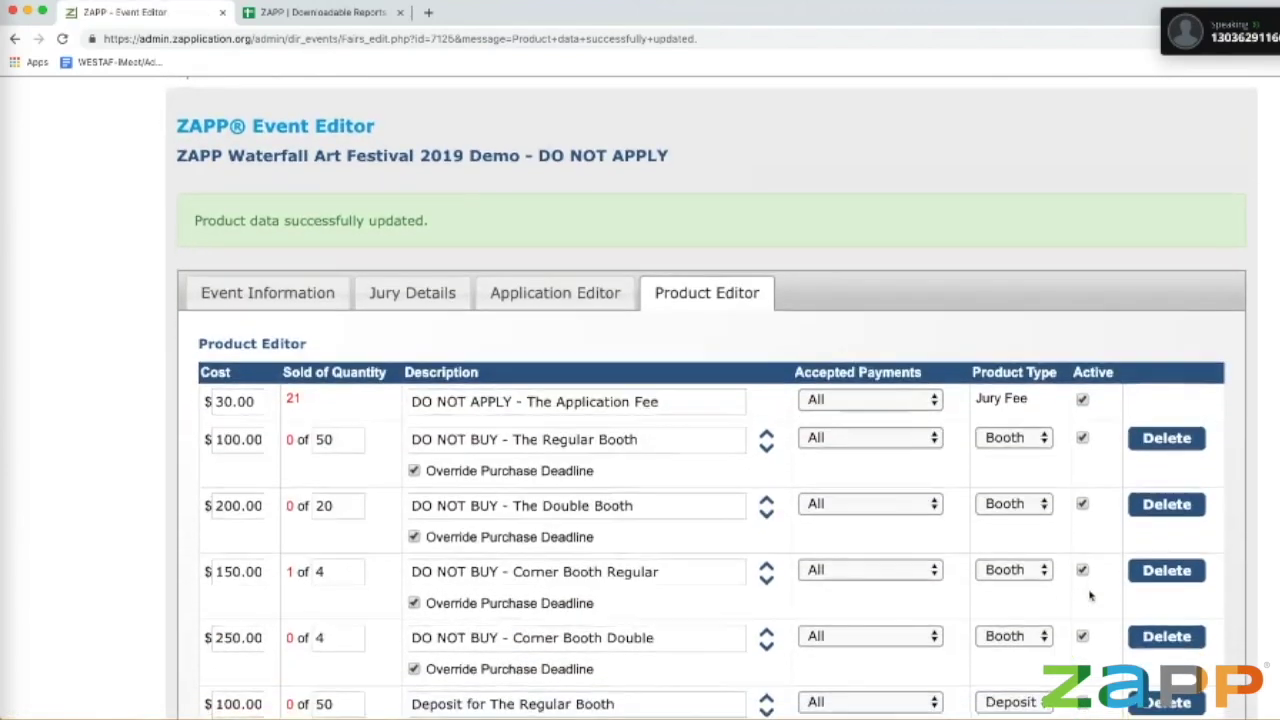
pyautogui.scroll(-2, 1090, 596)
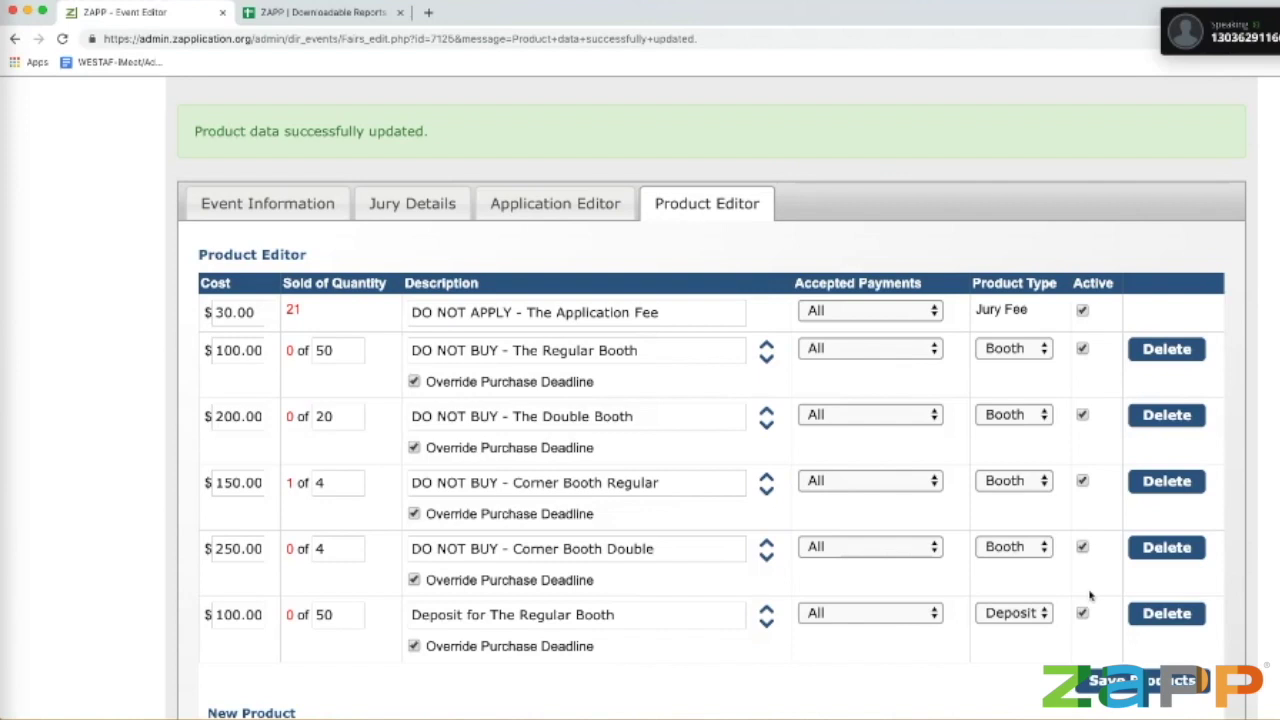
pyautogui.scroll(-3, 1090, 596)
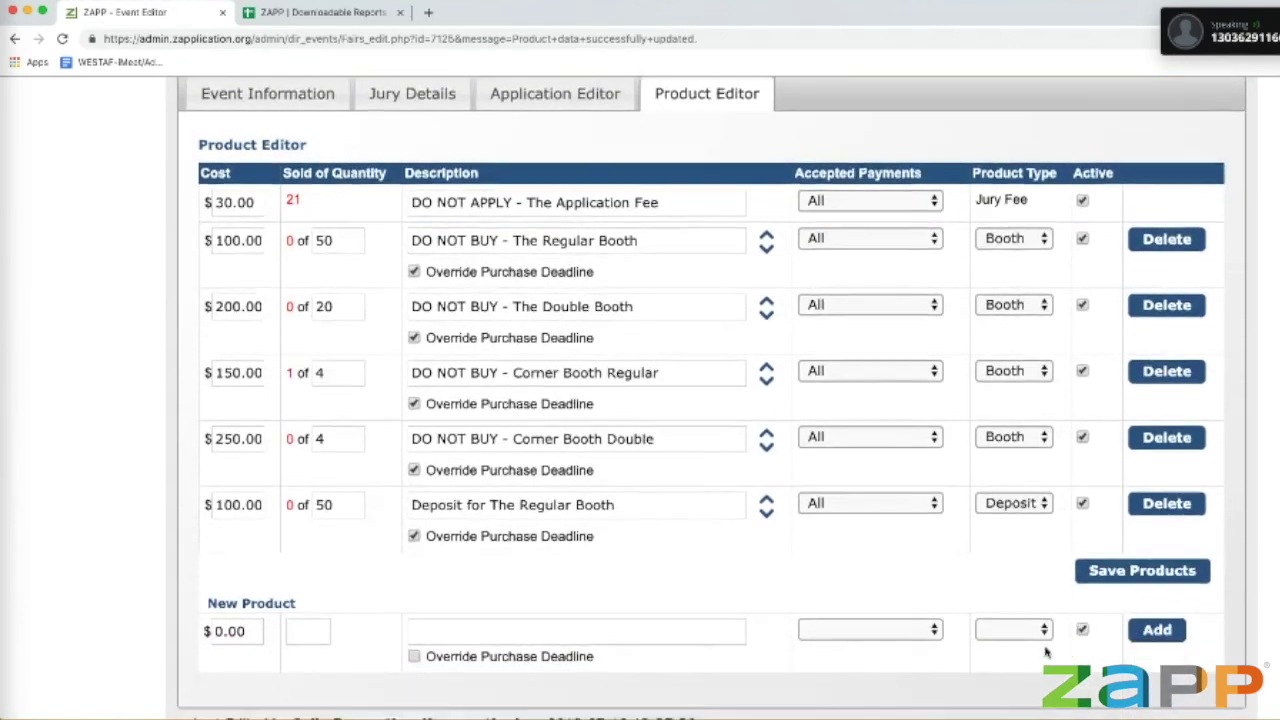
pyautogui.click(1008, 618)
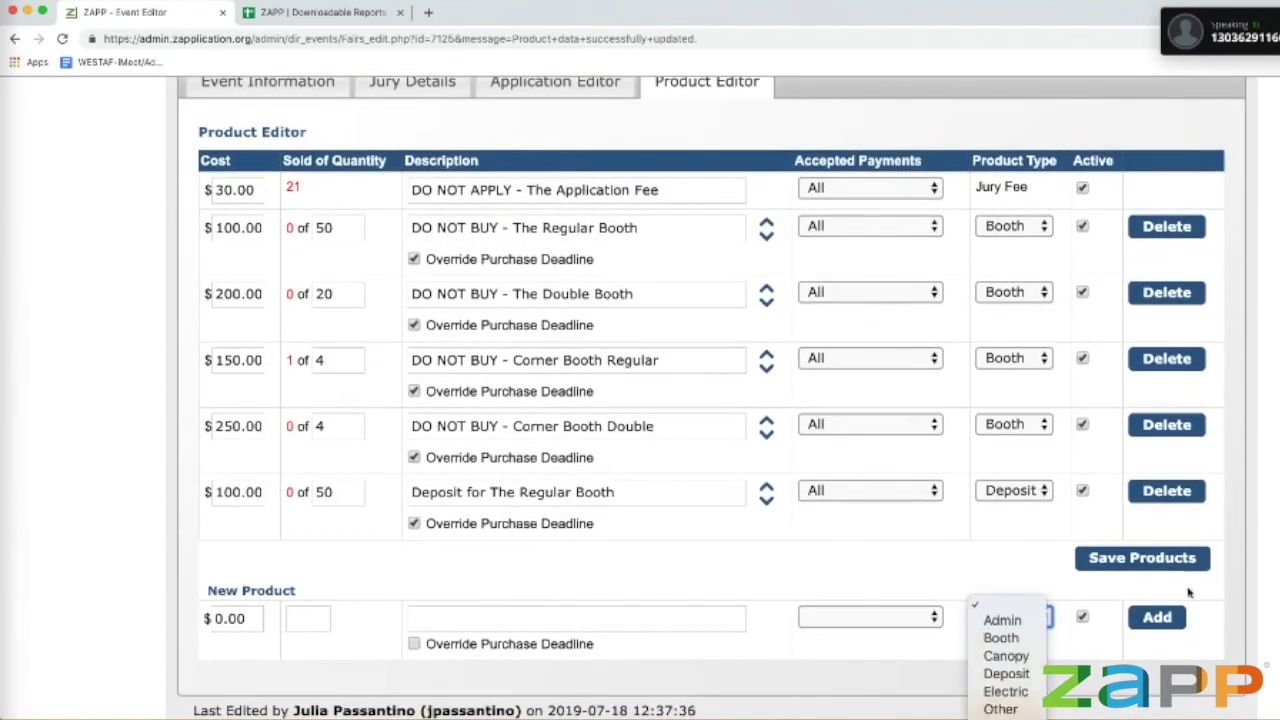
pyautogui.click(1268, 598)
pyautogui.scroll(-1, 1265, 606)
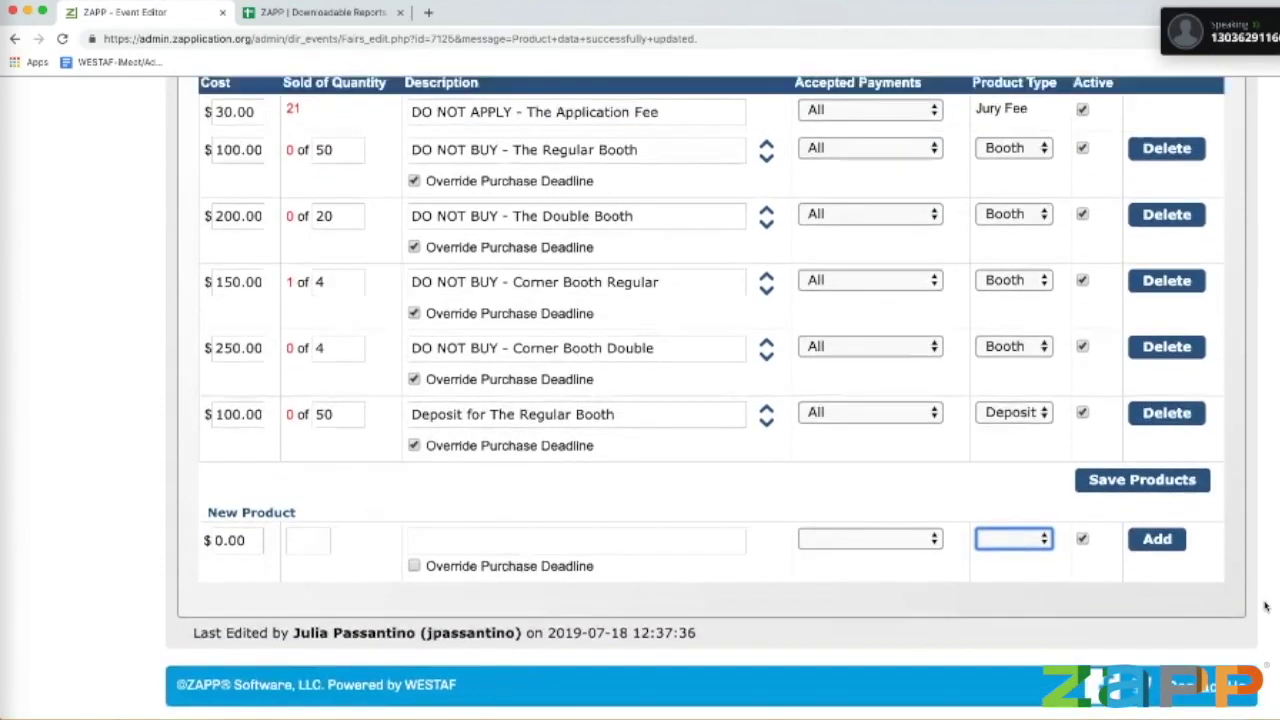
pyautogui.scroll(2, 1265, 606)
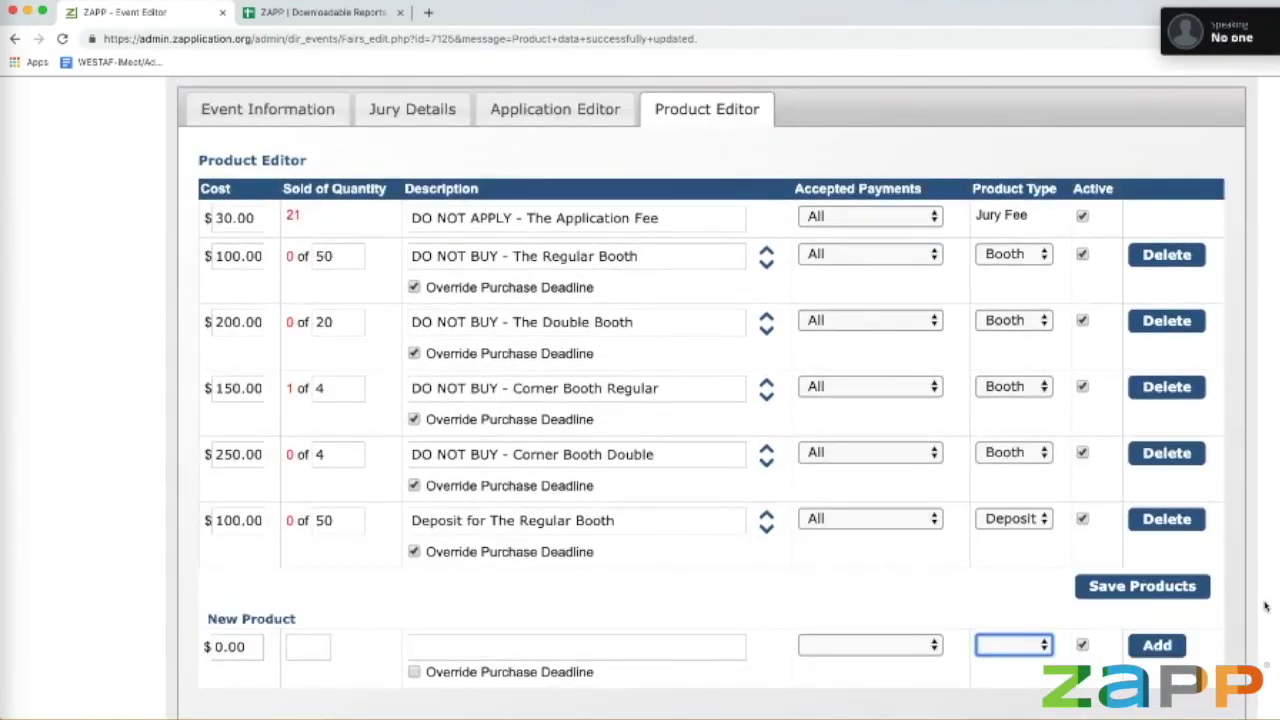
# Step: Open the event's Coupon Manager and go to its coupon list
pyautogui.scroll(5, 1265, 606)
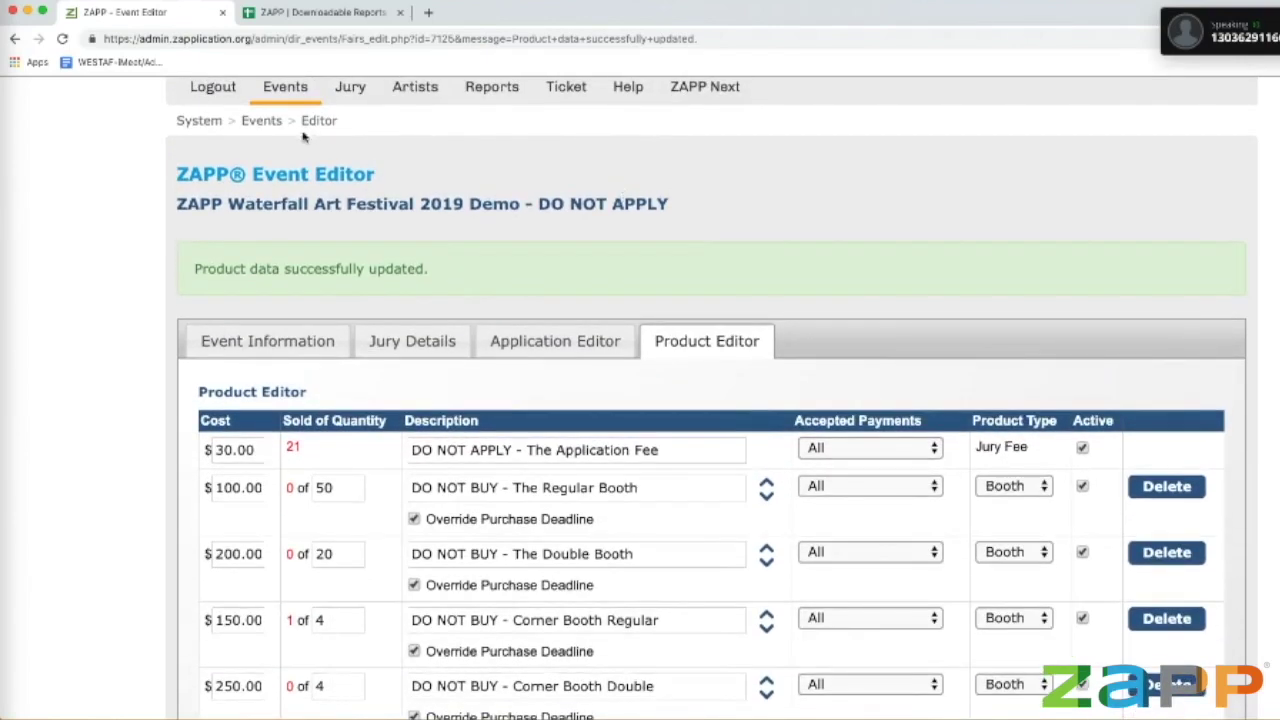
pyautogui.moveTo(283, 90)
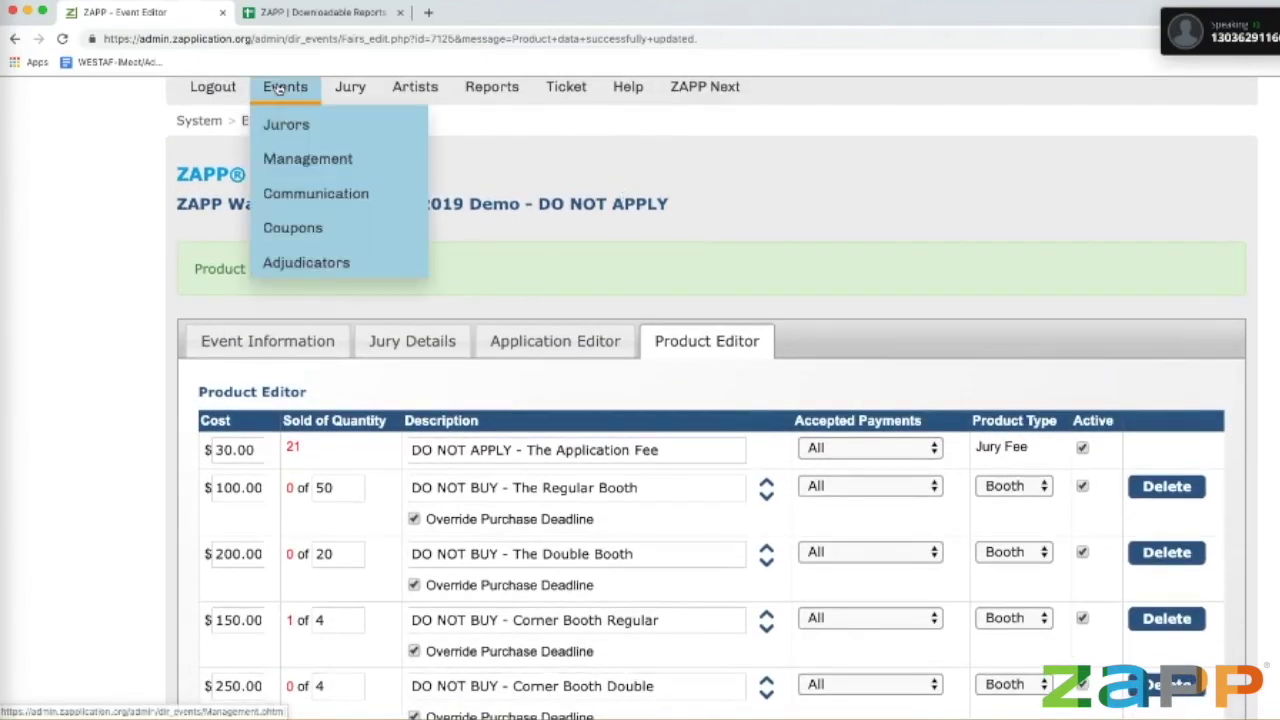
pyautogui.scroll(2, 283, 90)
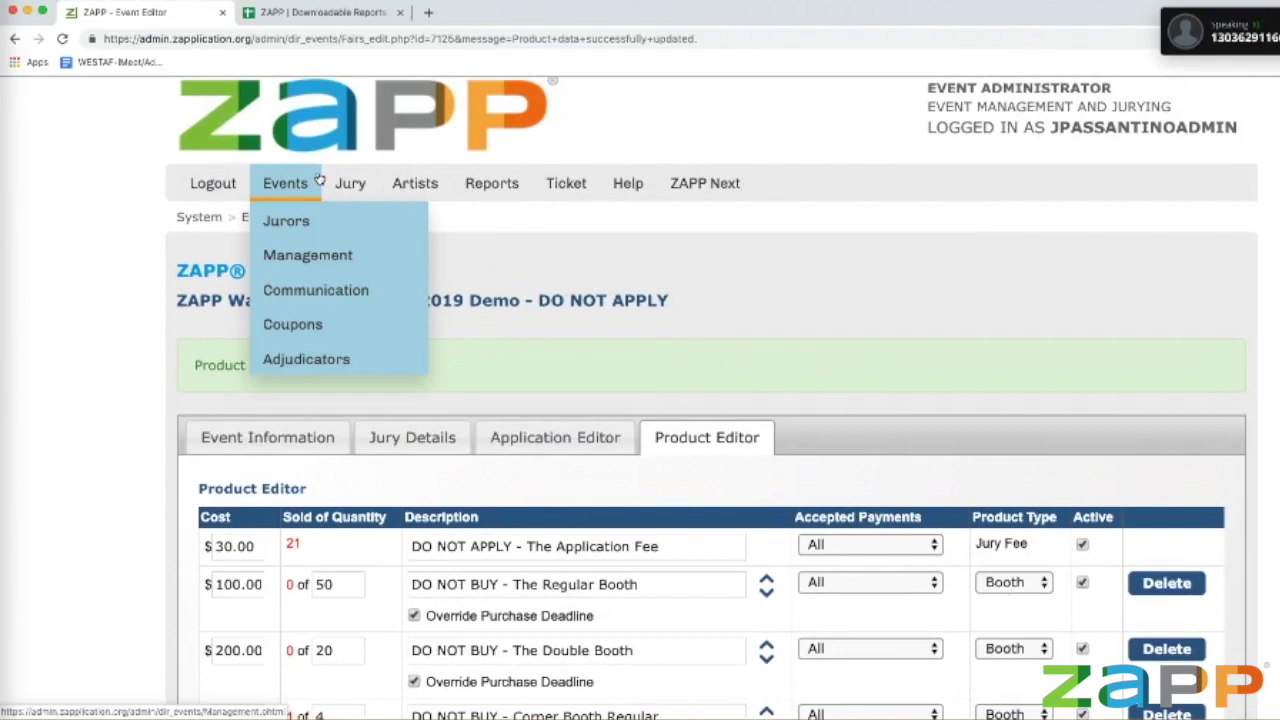
pyautogui.click(324, 326)
pyautogui.scroll(-6, 325, 330)
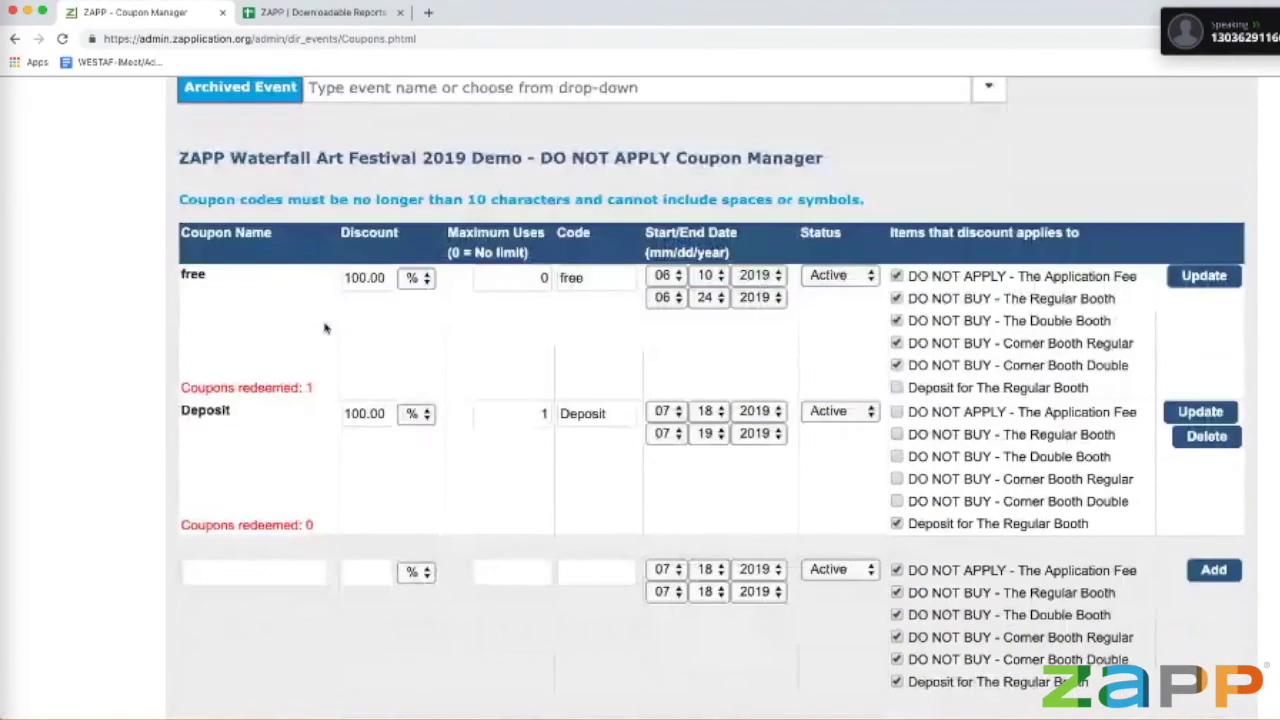
# Step: Name the new coupon Early Bird and give it a 25% discount
pyautogui.scroll(-2, 1148, 638)
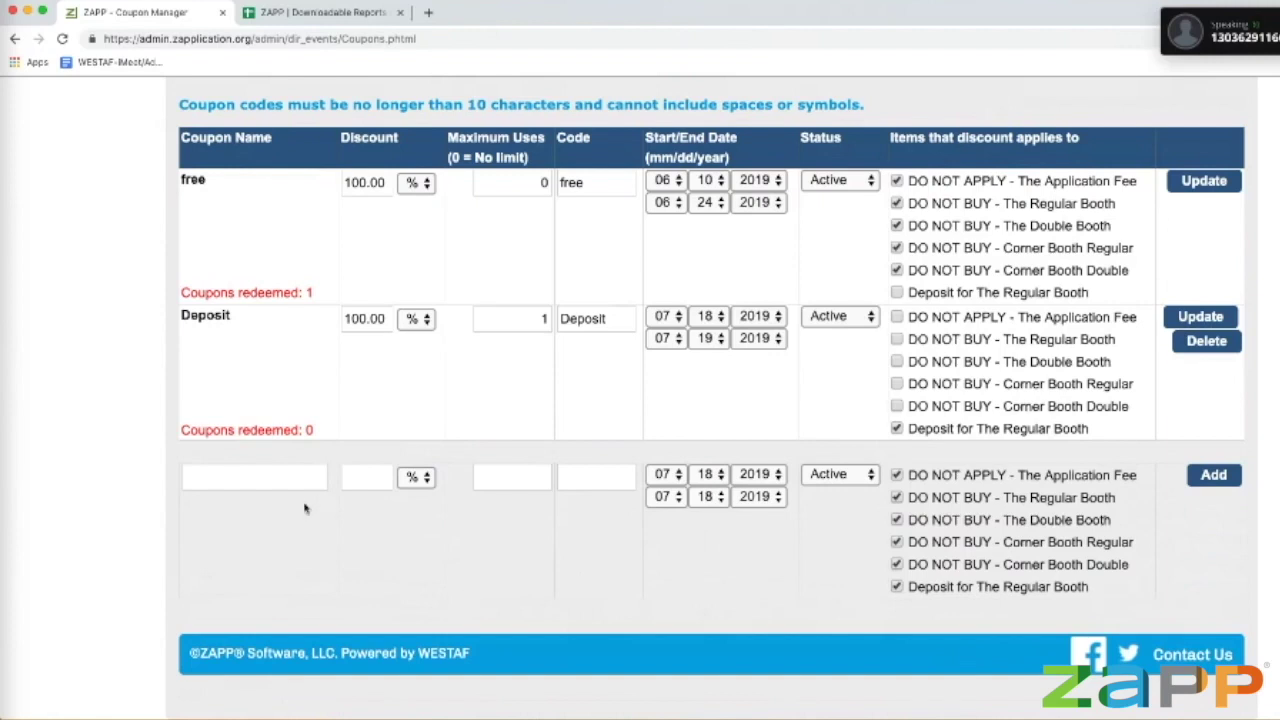
pyautogui.click(236, 487)
pyautogui.write('Ear')
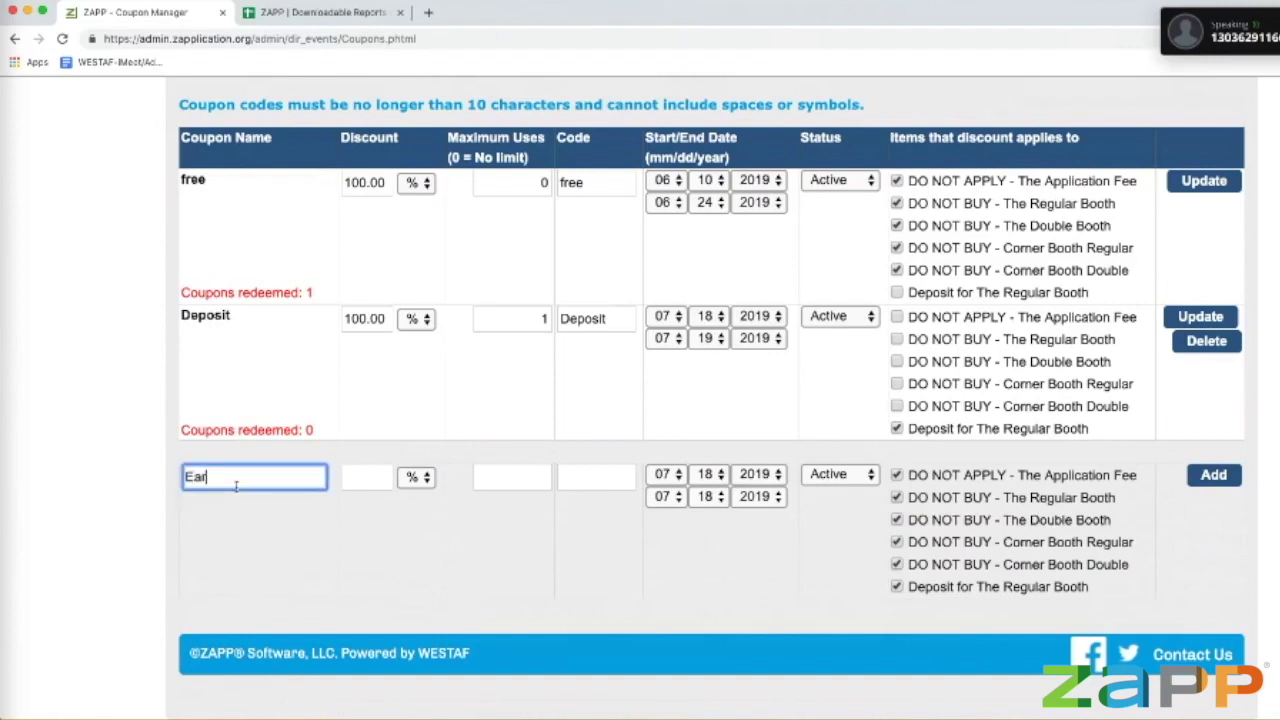
pyautogui.write('ly Birds')
pyautogui.press('Tab')
pyautogui.click(246, 480)
pyautogui.press('BackSpace')
pyautogui.click(357, 474)
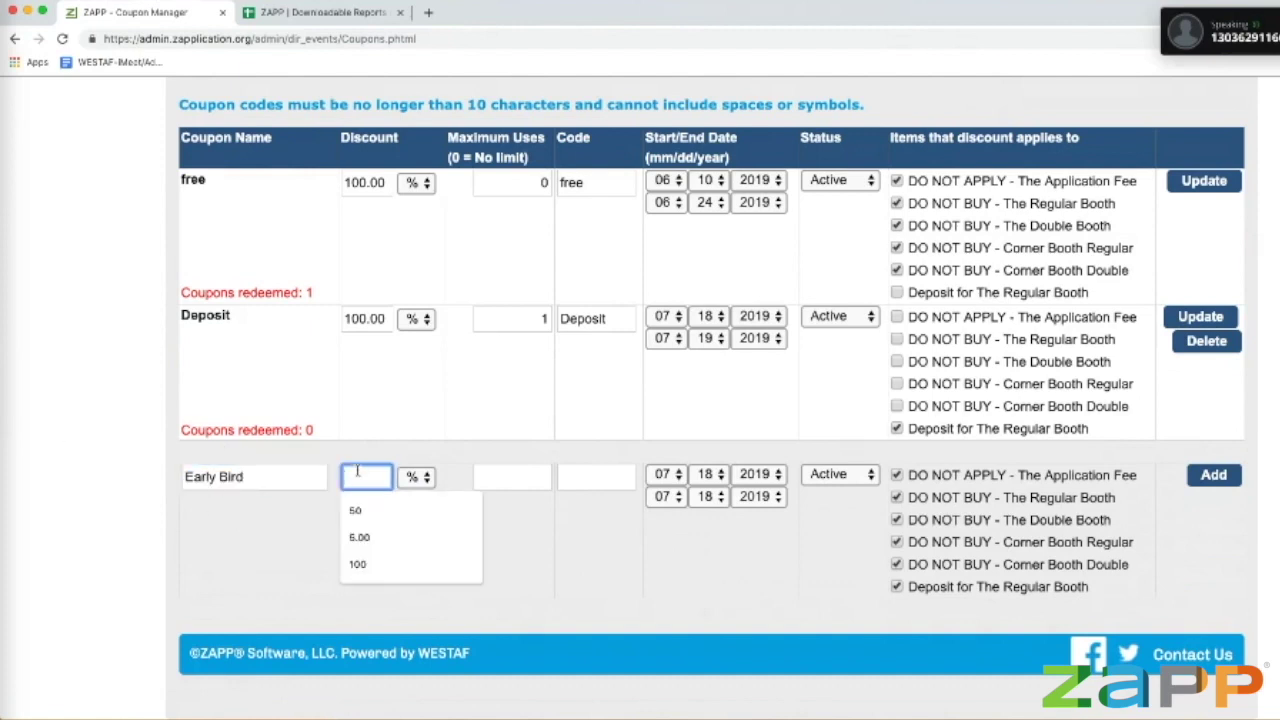
pyautogui.write('25')
pyautogui.click(424, 479)
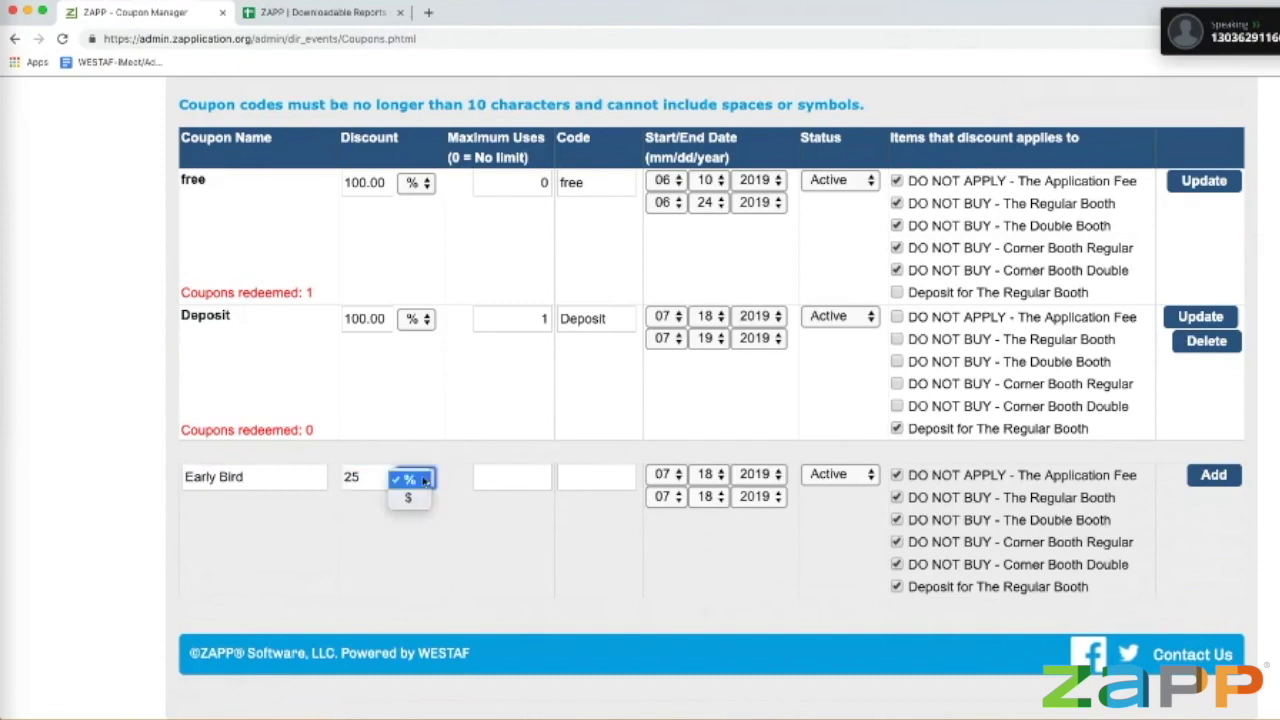
pyautogui.click(424, 479)
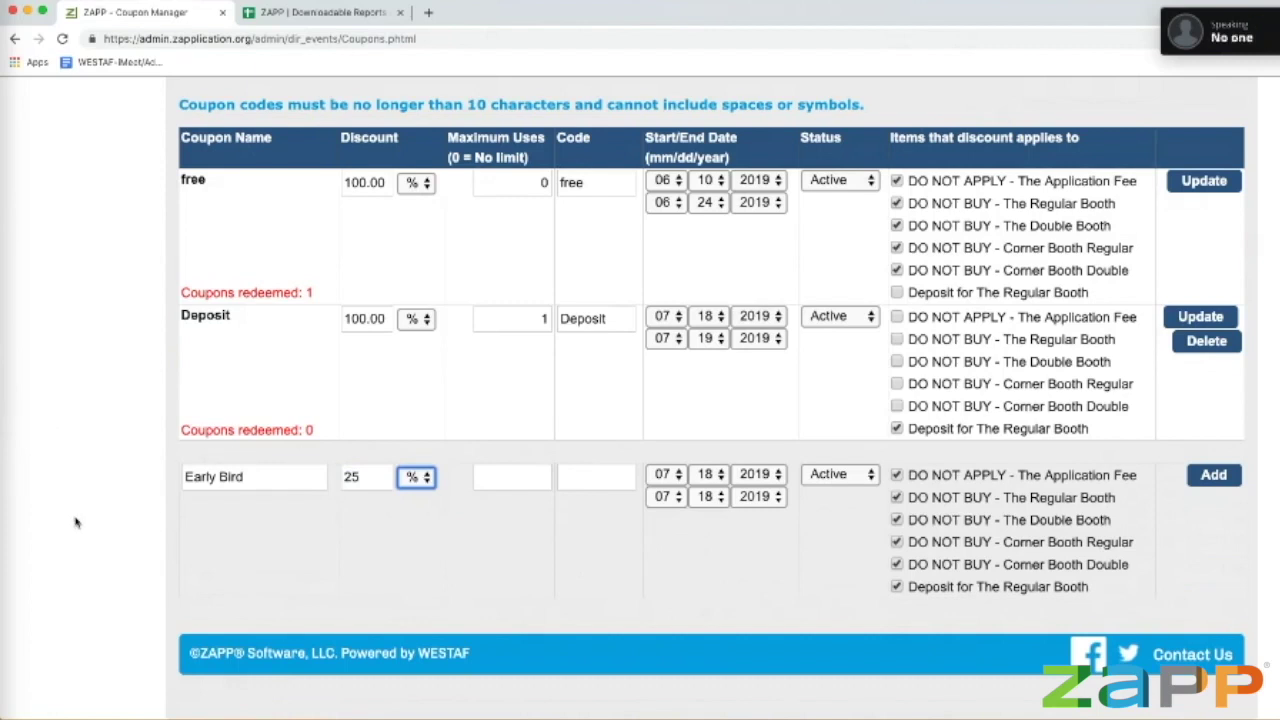
# Step: Give the new coupon 0 (no limit) maximum uses, the code EarlyBird and an end date of 08/18/2019
pyautogui.click(490, 470)
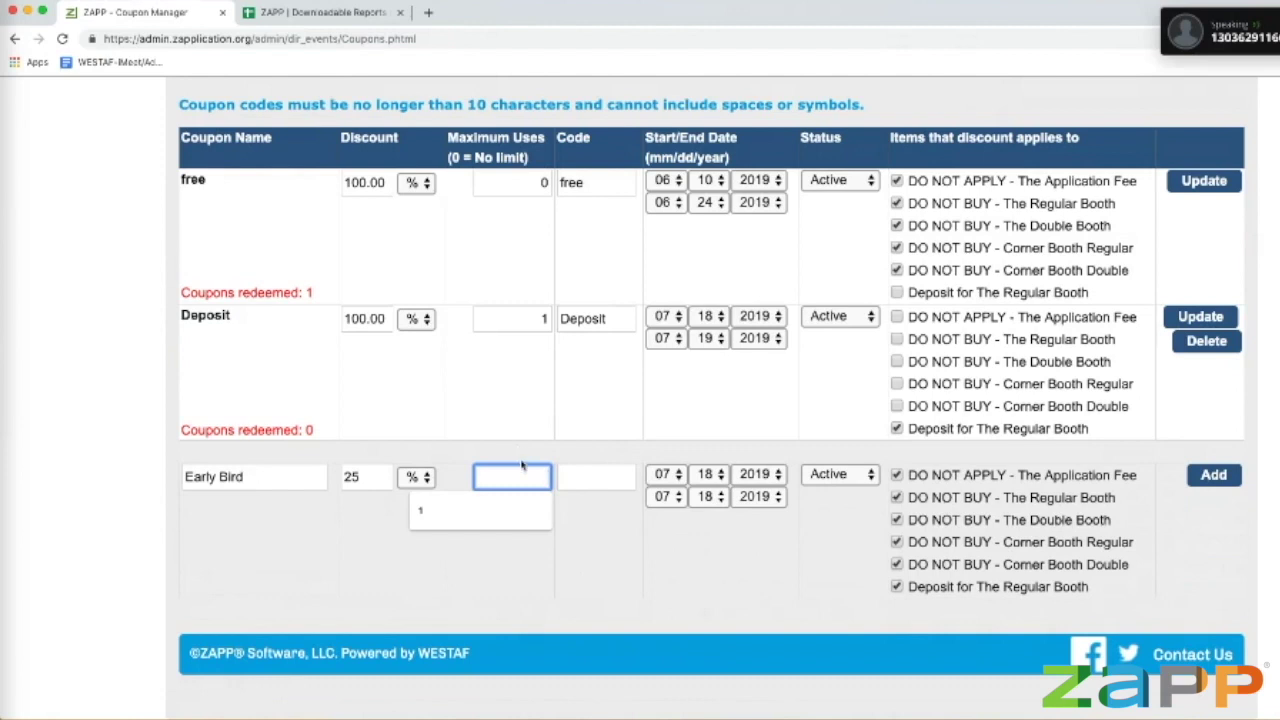
pyautogui.write('0')
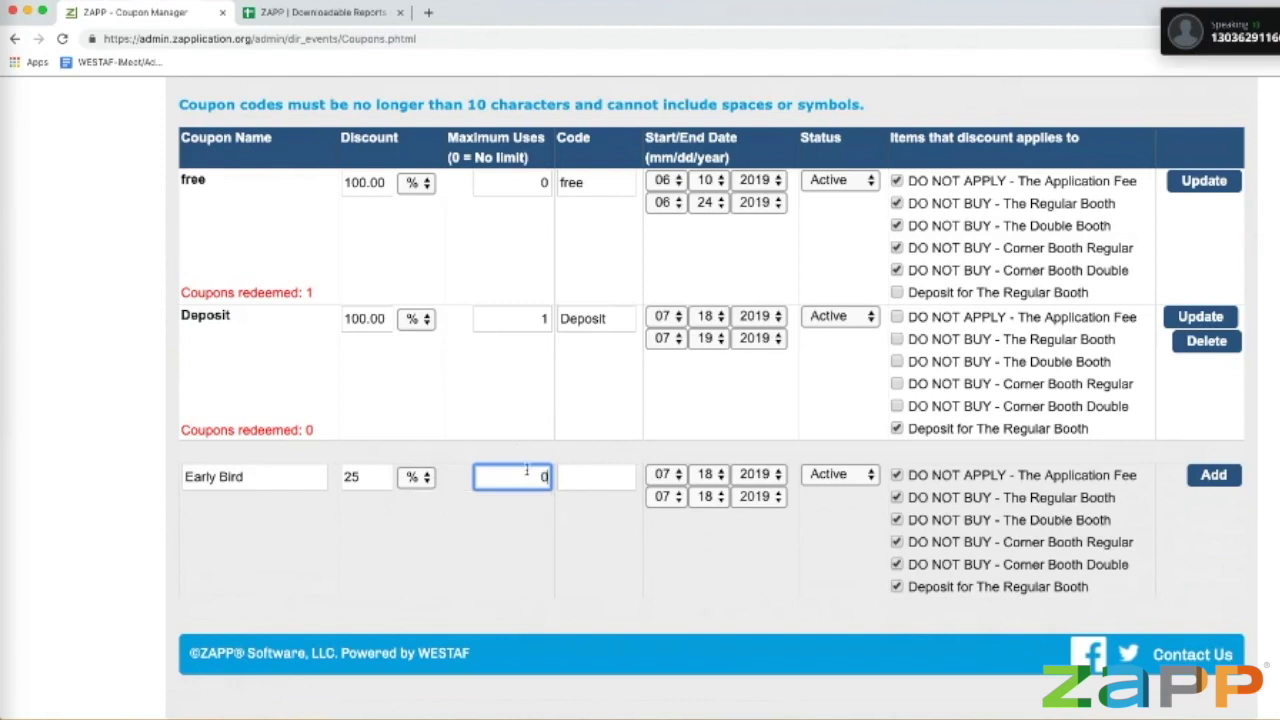
pyautogui.click(570, 479)
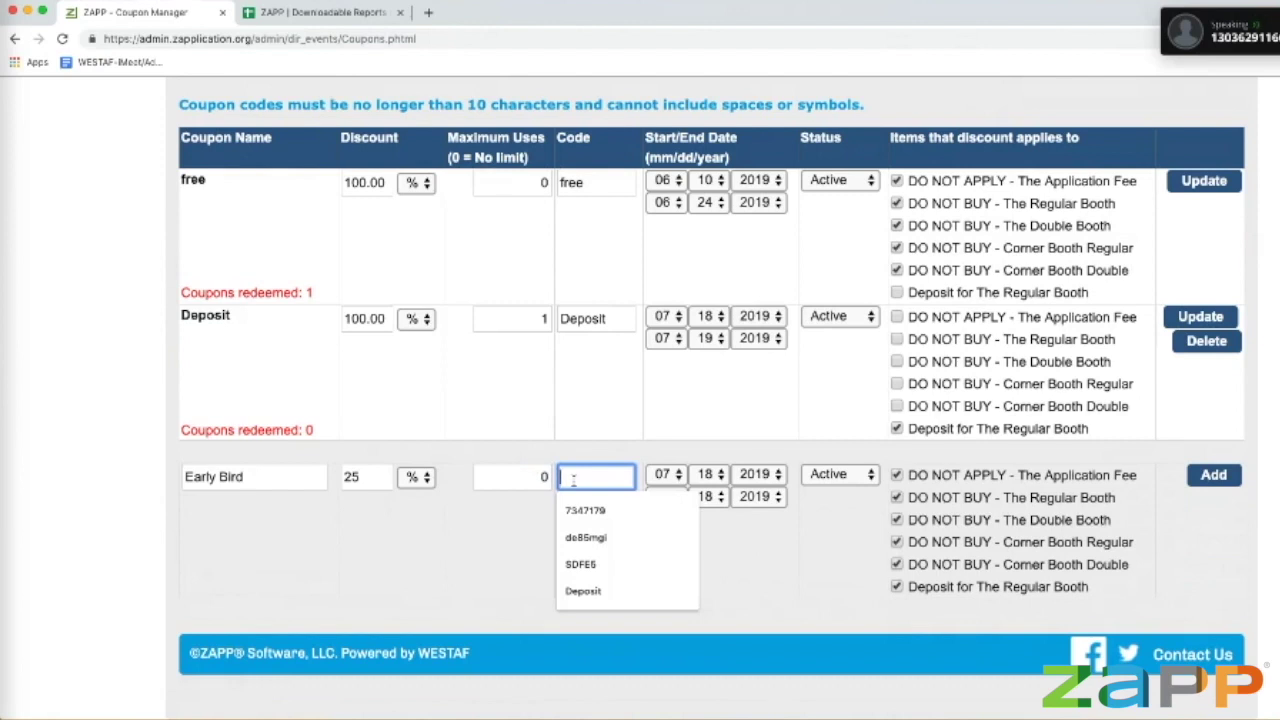
pyautogui.write('Early')
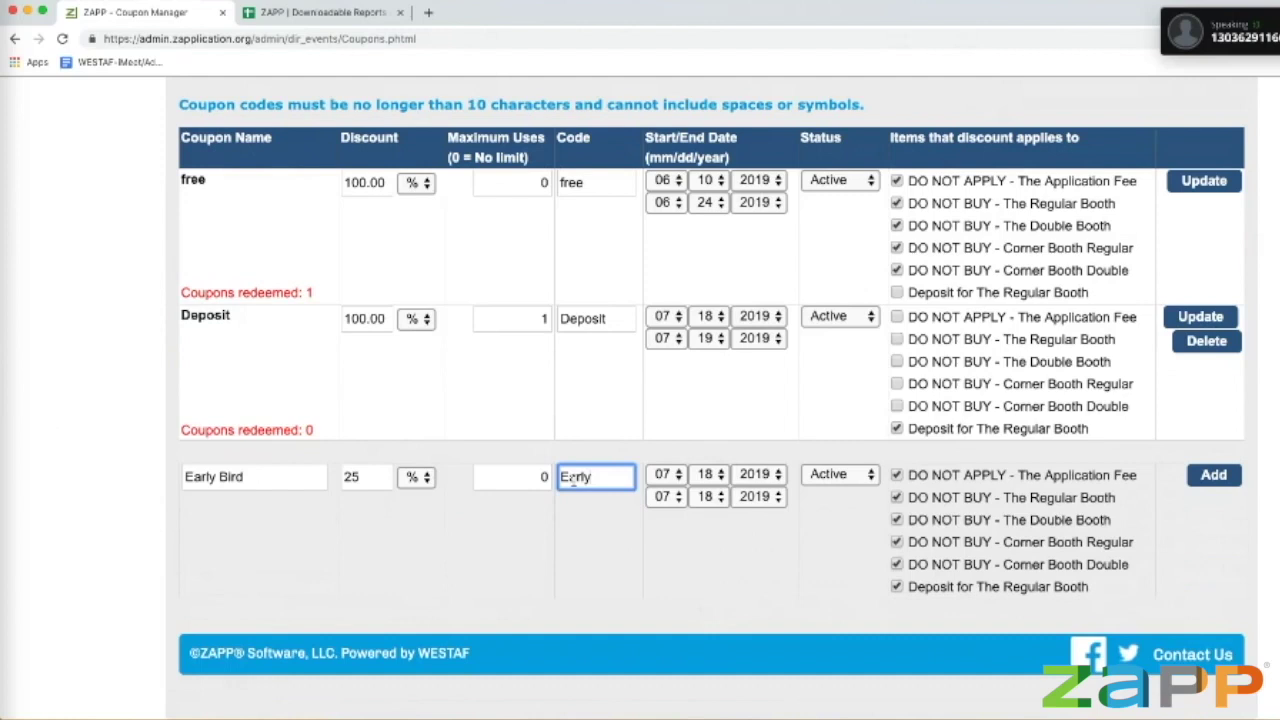
pyautogui.write('Bird')
pyautogui.click(613, 538)
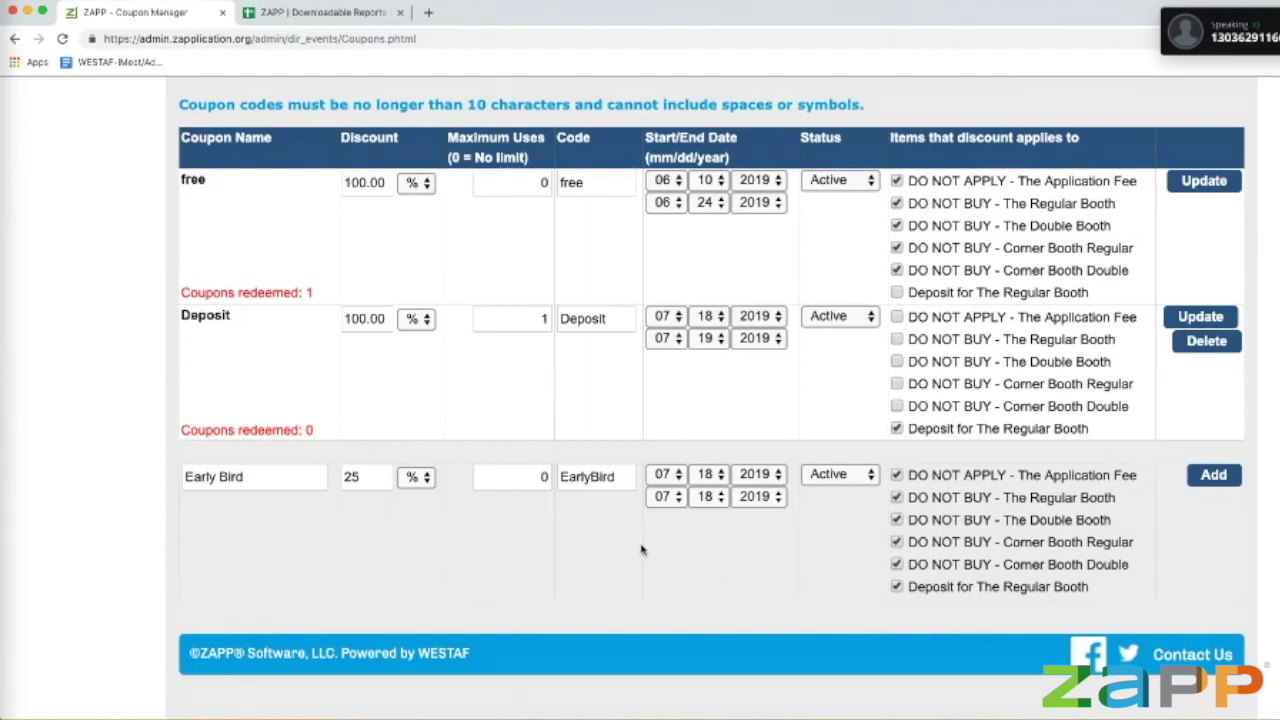
pyautogui.click(660, 497)
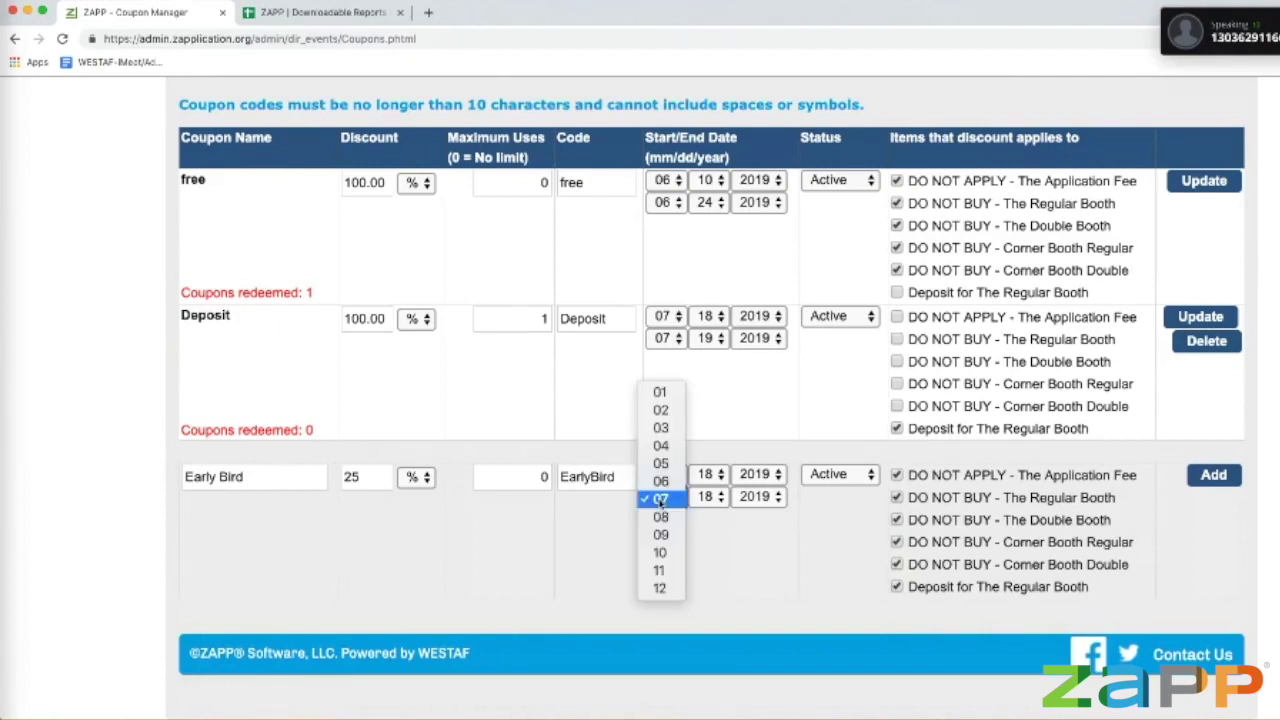
pyautogui.click(660, 516)
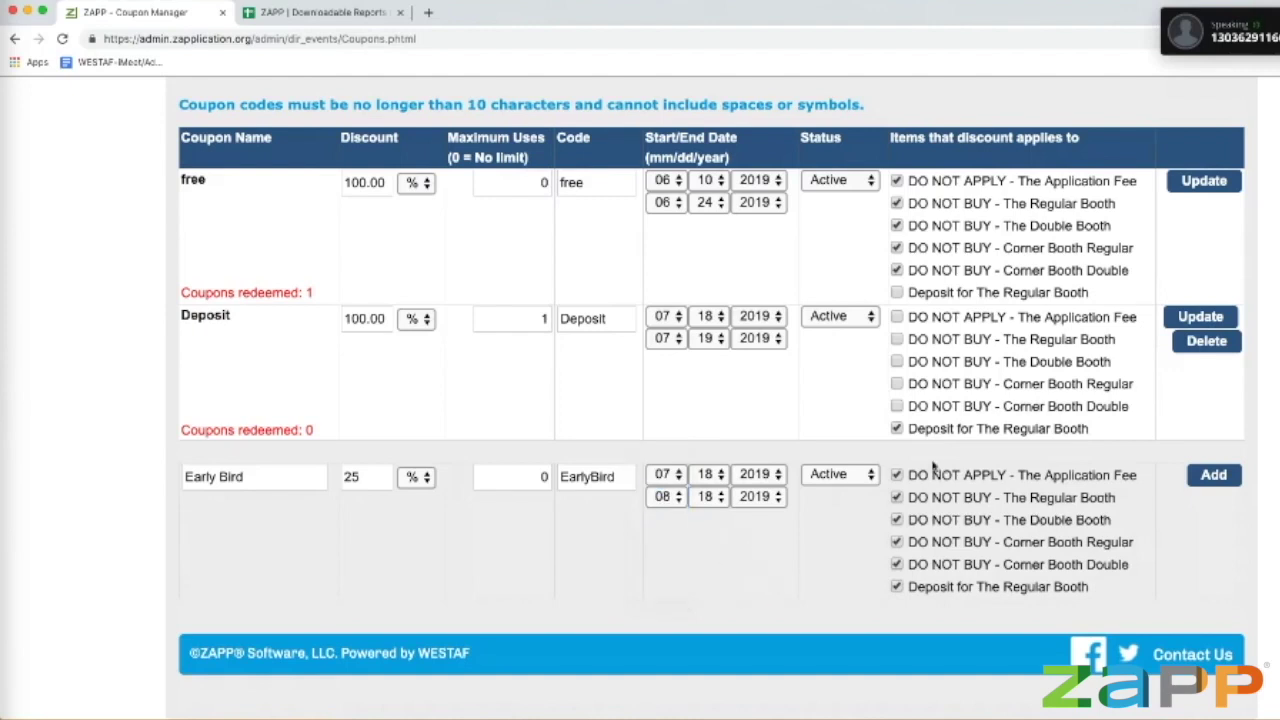
# Step: Limit the coupon's discount to the application fee by excluding all booth and deposit products, and add the coupon
pyautogui.click(898, 497)
pyautogui.click(897, 520)
pyautogui.click(897, 542)
pyautogui.click(897, 564)
pyautogui.click(896, 587)
pyautogui.click(1210, 476)
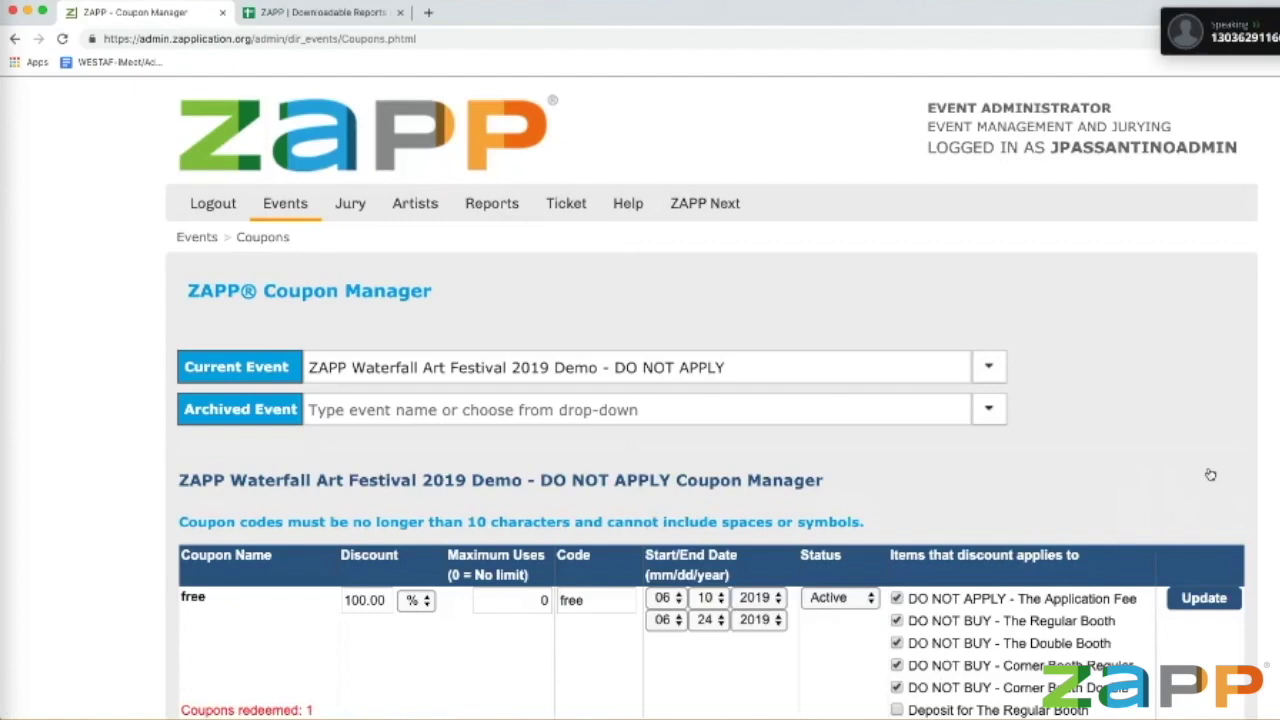
pyautogui.scroll(-5, 1208, 480)
pyautogui.scroll(-3, 1206, 493)
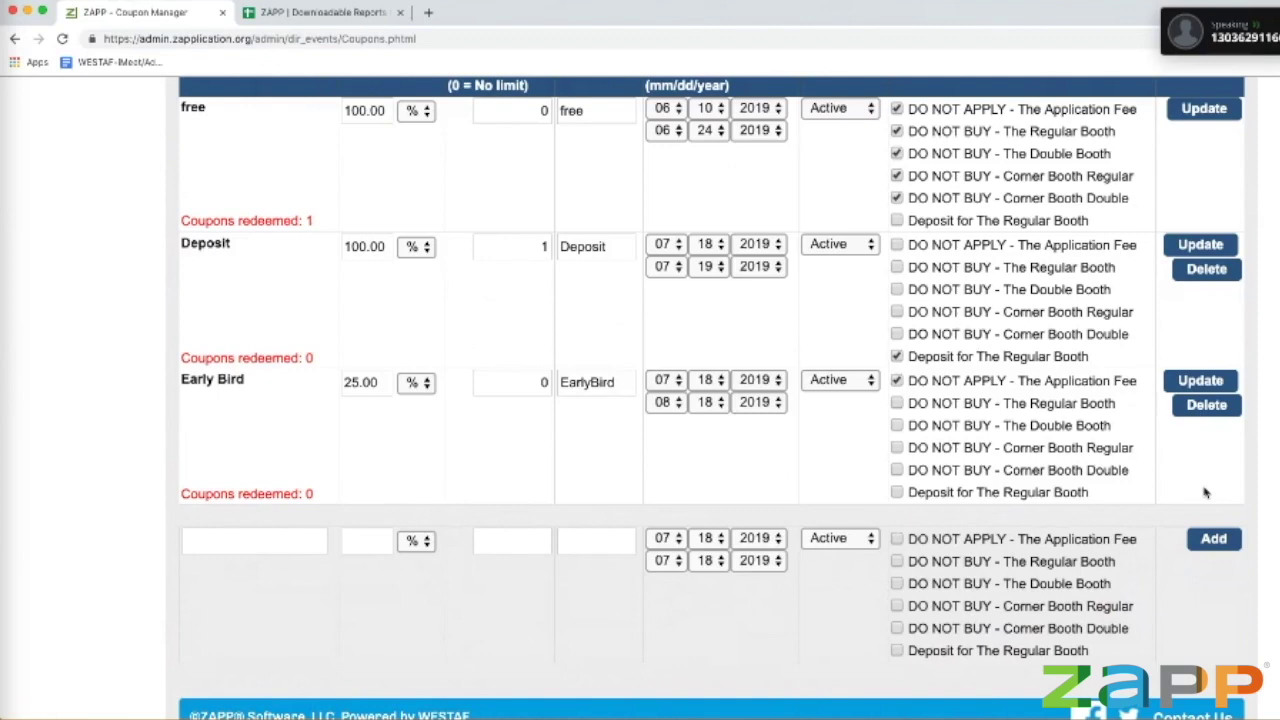
pyautogui.scroll(1, 1206, 493)
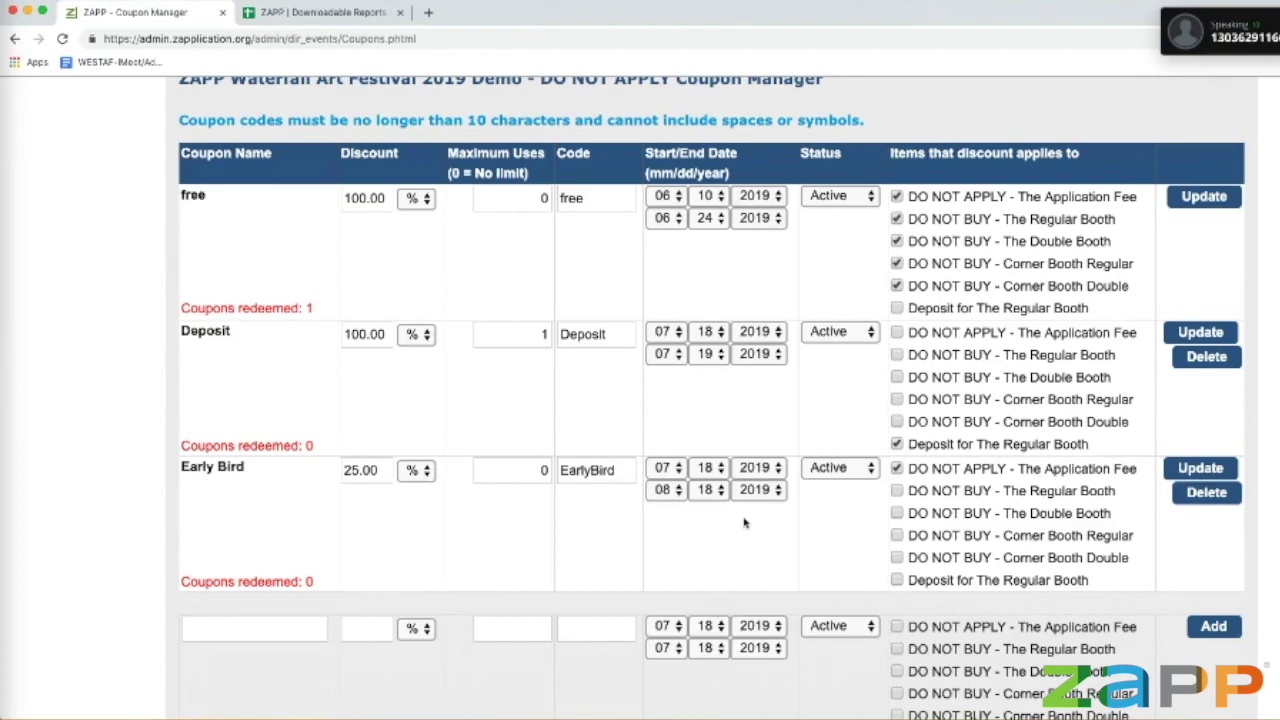
pyautogui.scroll(-1, 742, 511)
pyautogui.scroll(1, 742, 511)
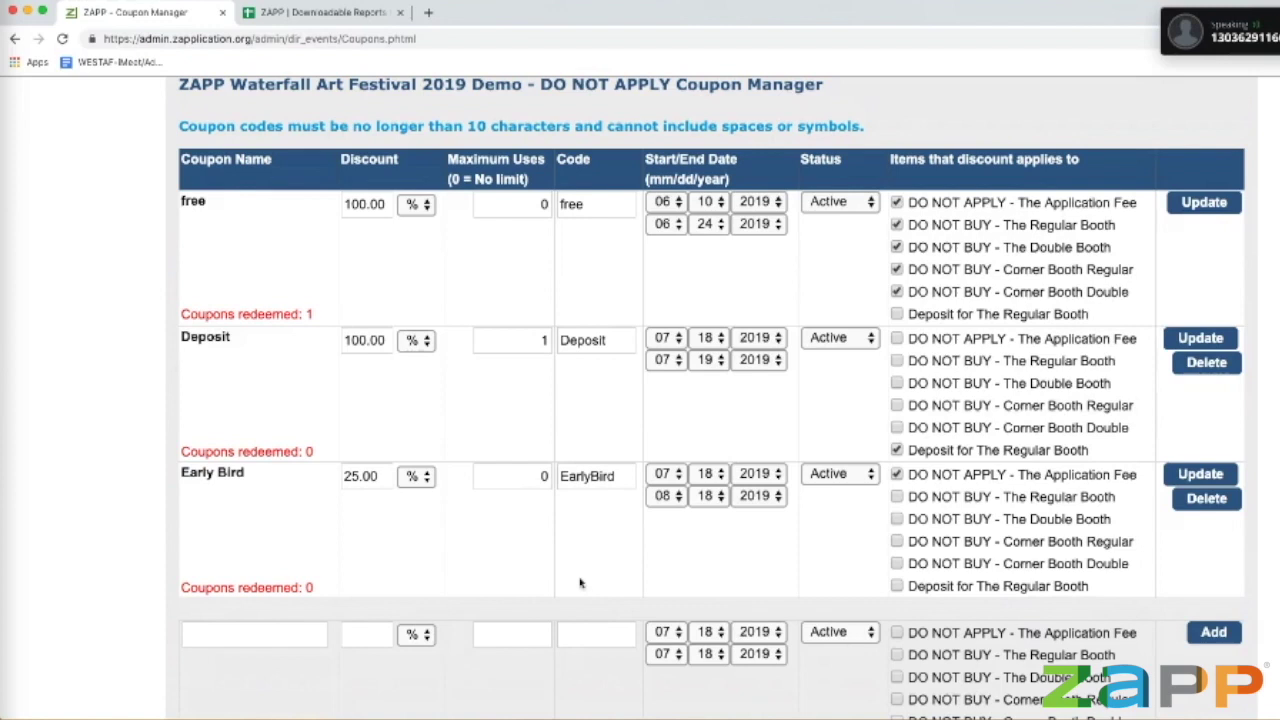
pyautogui.scroll(-1, 623, 545)
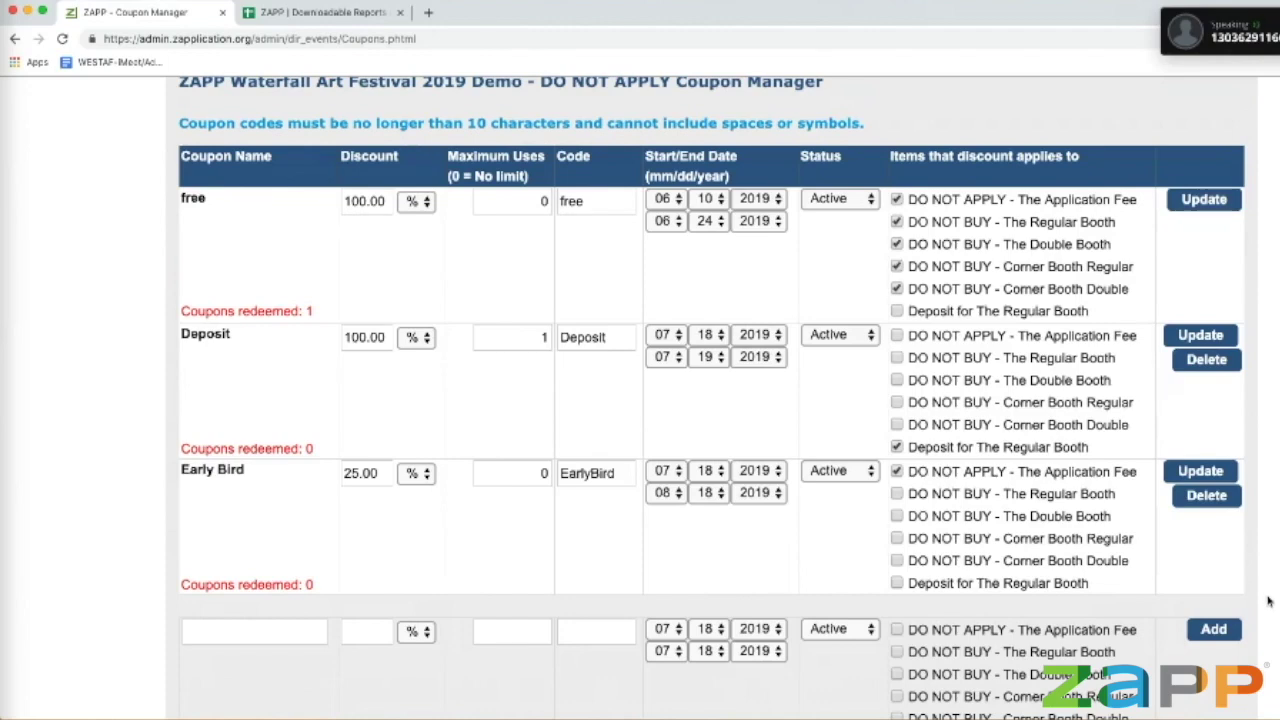
pyautogui.scroll(2, 1267, 598)
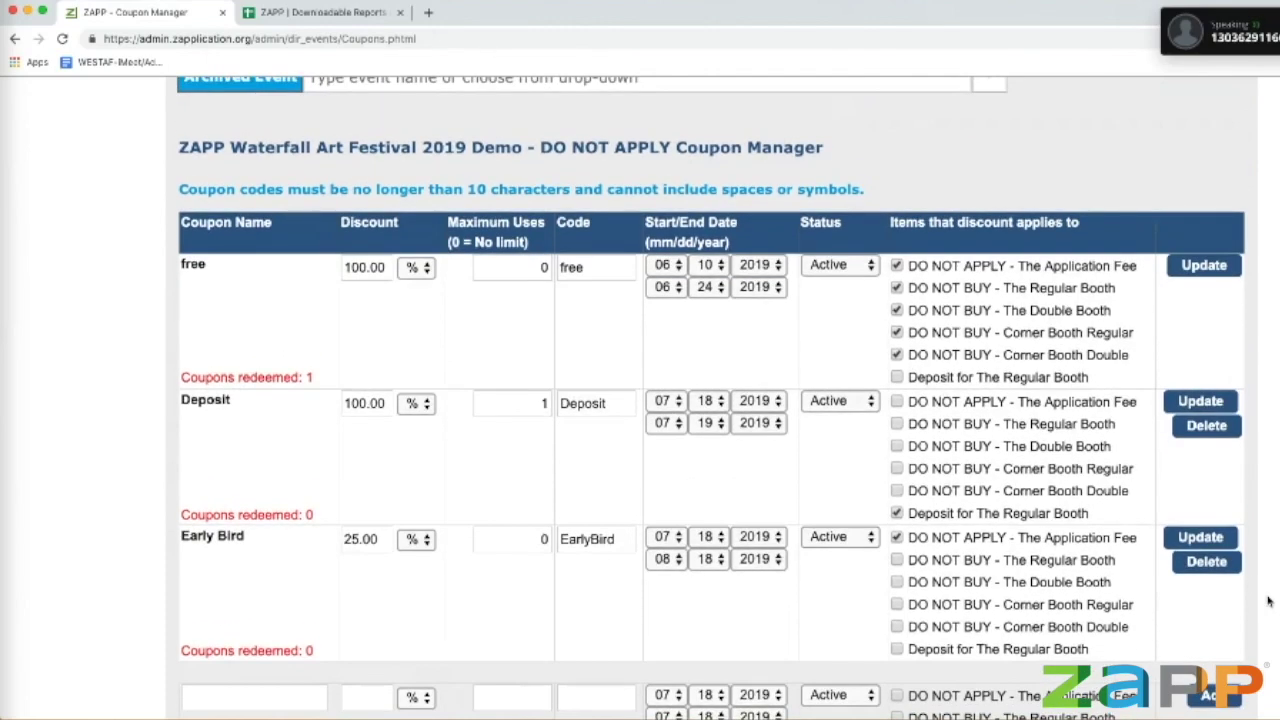
# Step: Open event management for the demo festival and go to its Event Editor
pyautogui.scroll(5, 1267, 600)
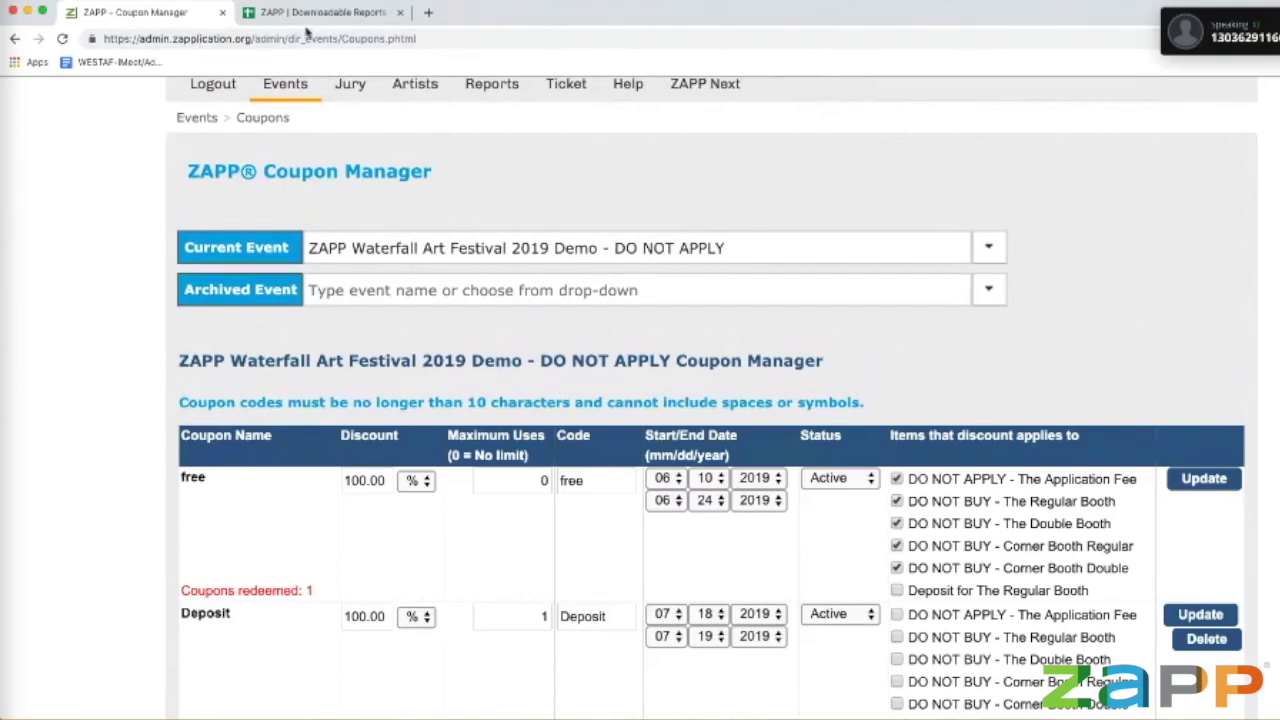
pyautogui.click(768, 258)
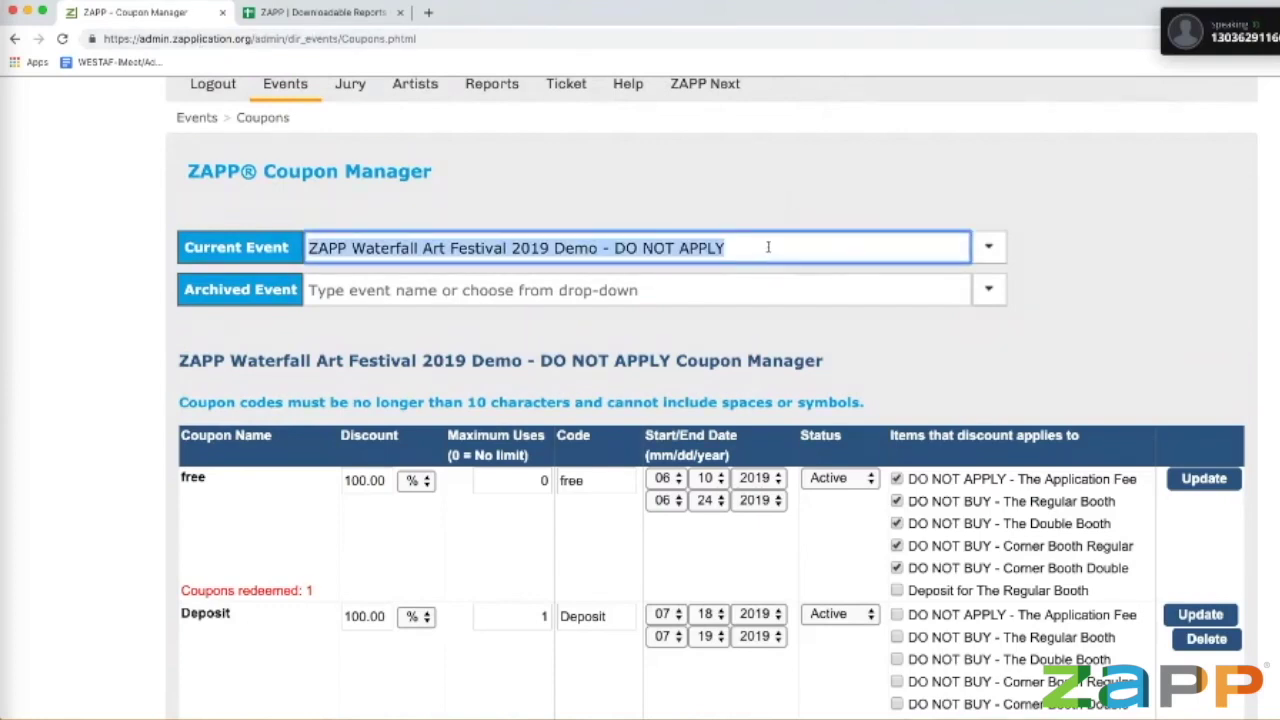
pyautogui.click(766, 250)
pyautogui.moveTo(267, 90)
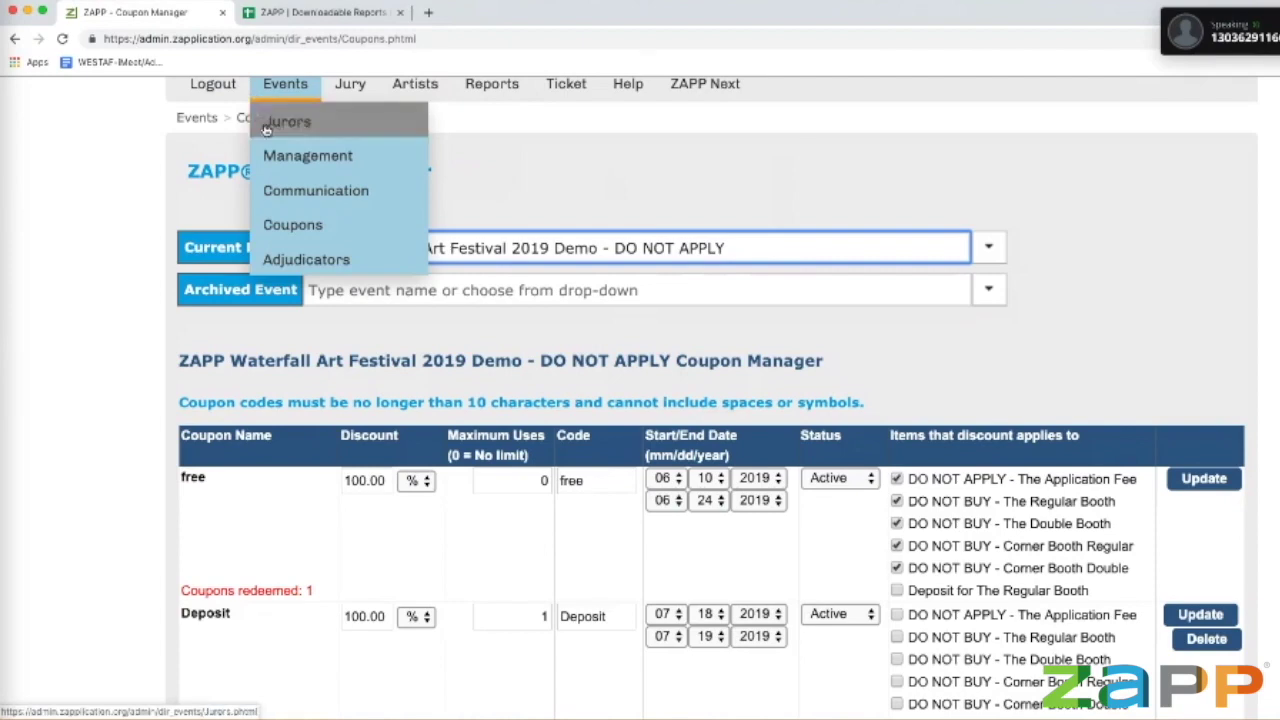
pyautogui.click(281, 150)
pyautogui.scroll(-3, 281, 148)
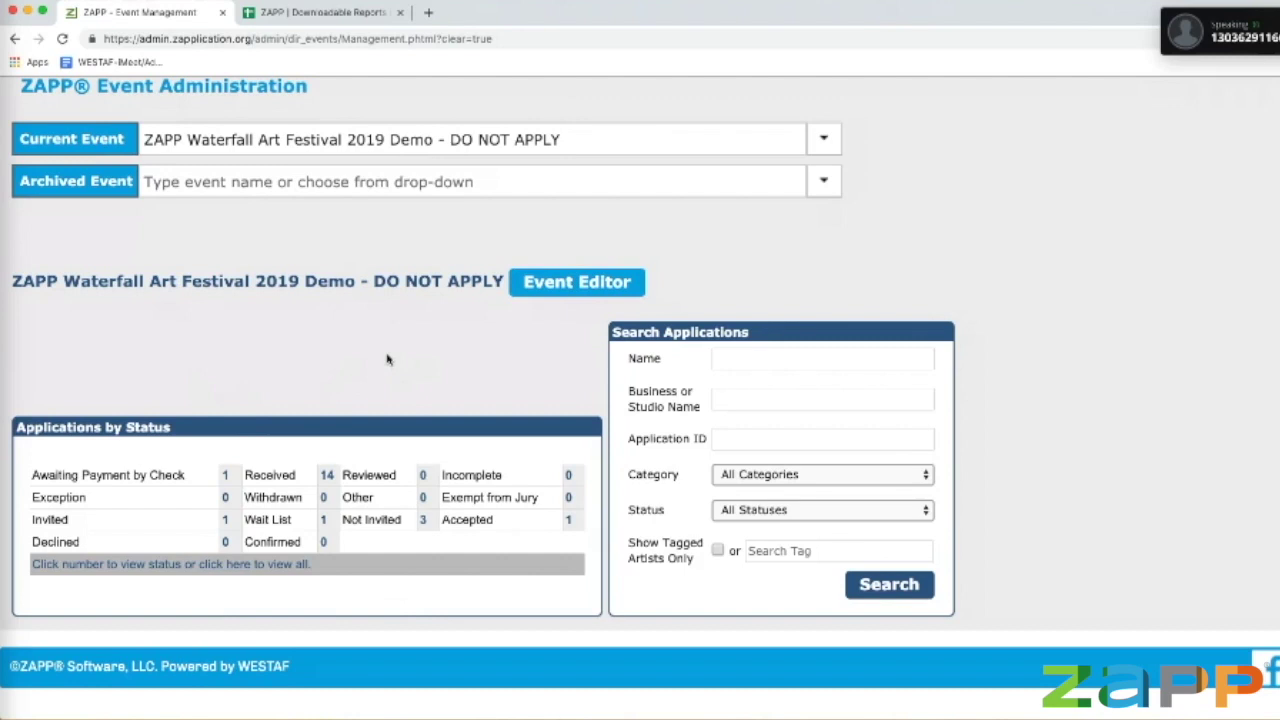
pyautogui.click(540, 282)
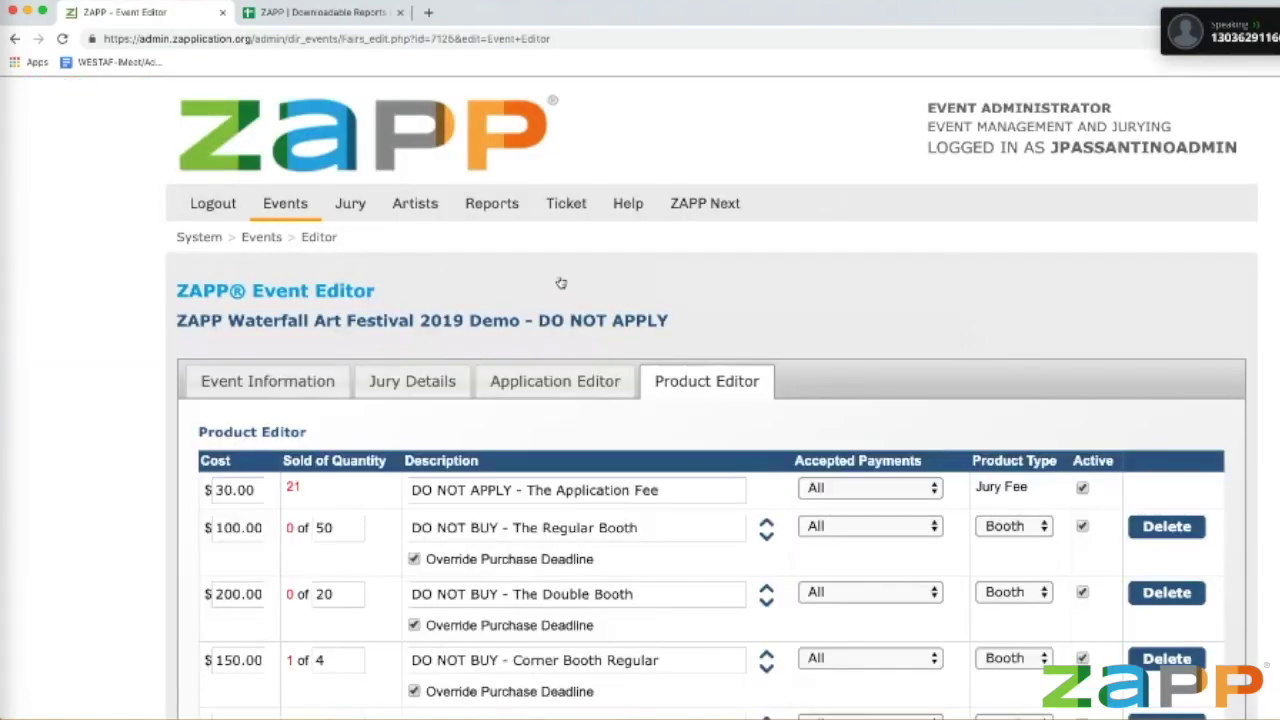
# Step: Set the new product's type to Booth and its accepted payments to All in the Product Editor
pyautogui.scroll(-3, 643, 318)
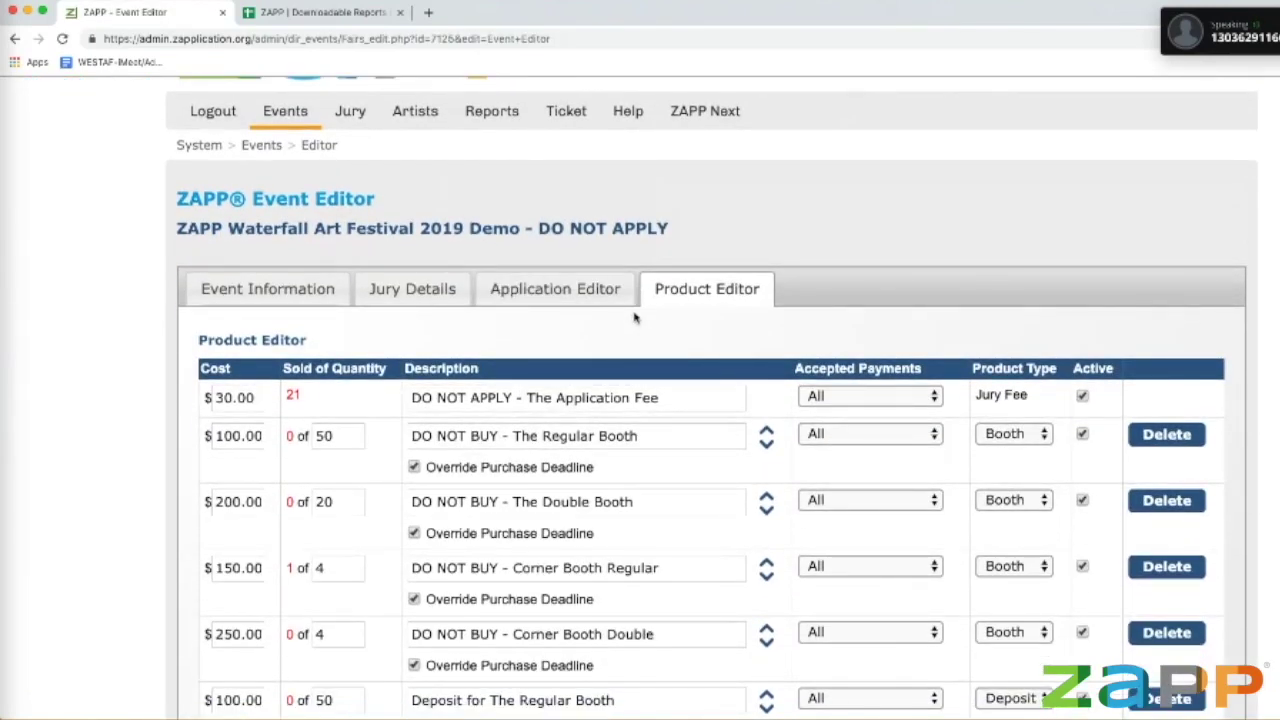
pyautogui.scroll(-1, 626, 313)
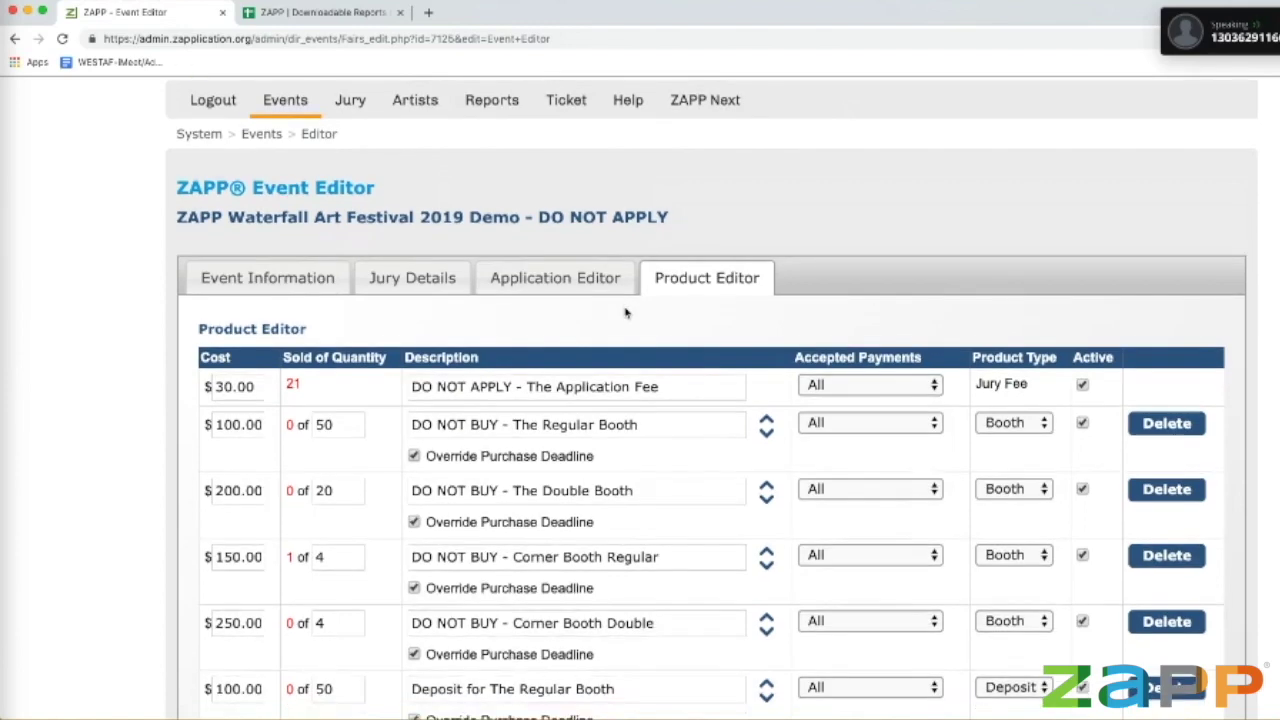
pyautogui.scroll(-1, 626, 313)
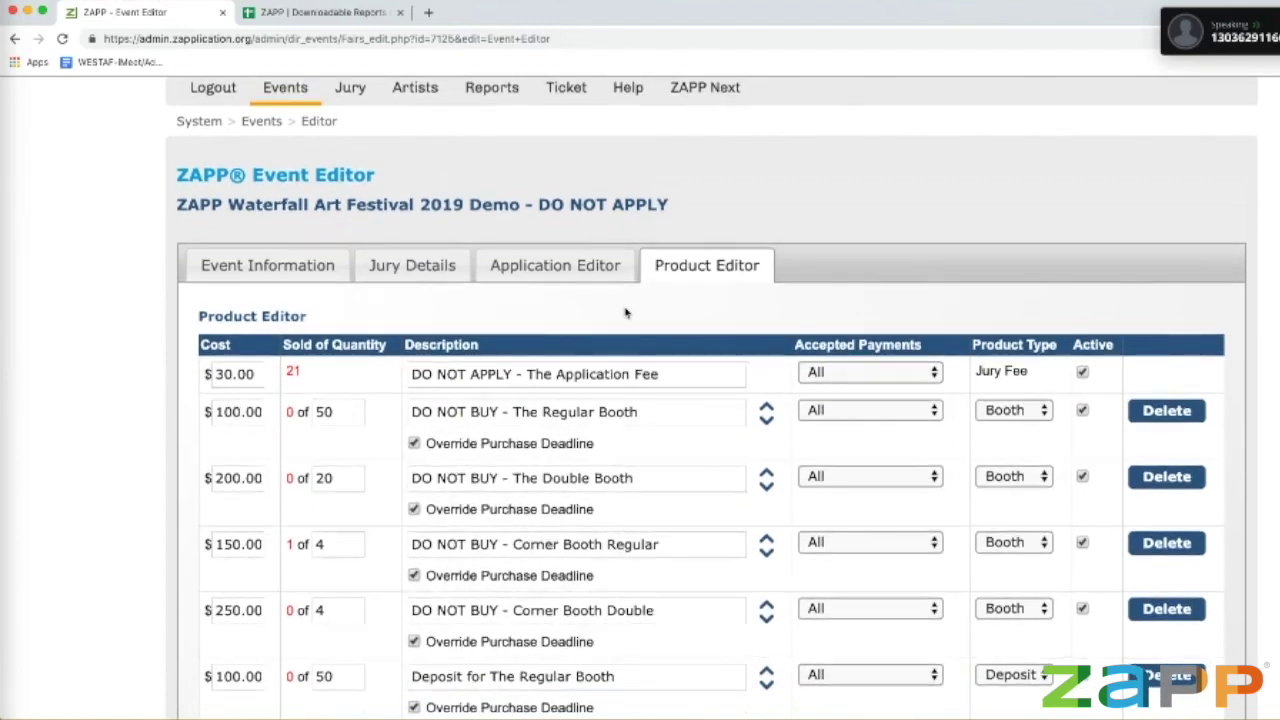
pyautogui.scroll(1, 626, 313)
pyautogui.scroll(2, 626, 313)
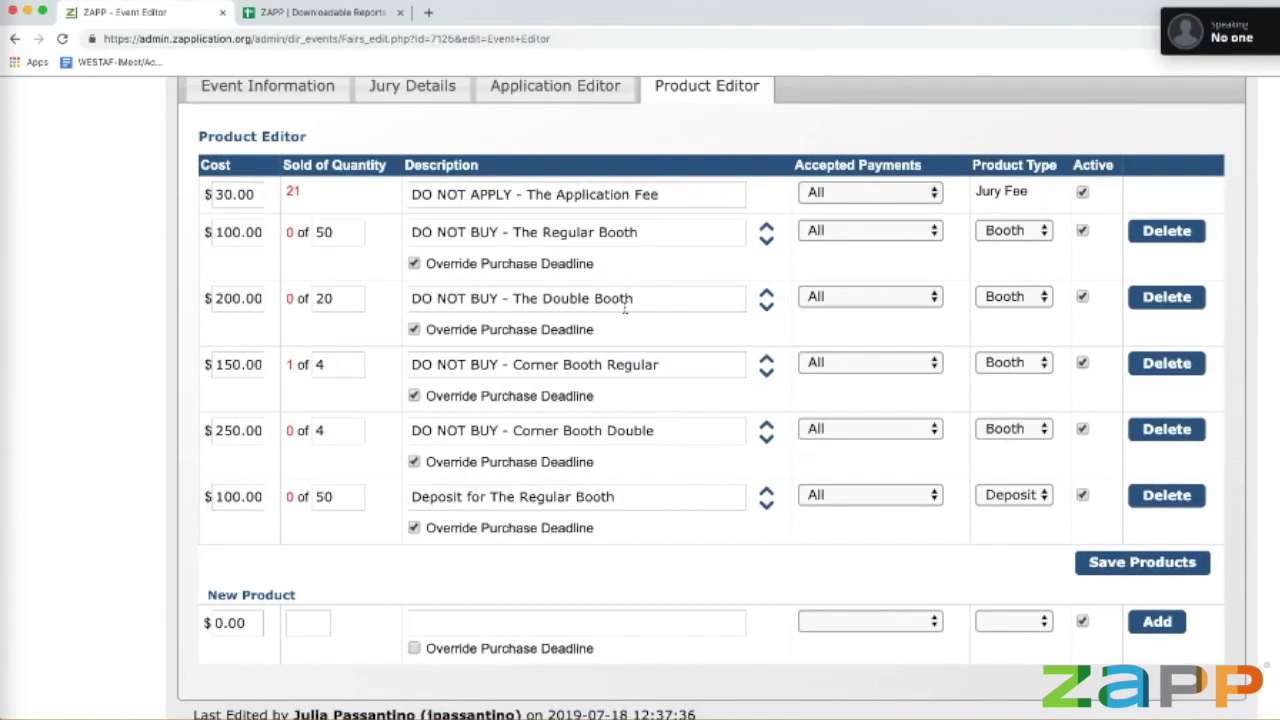
pyautogui.click(1012, 626)
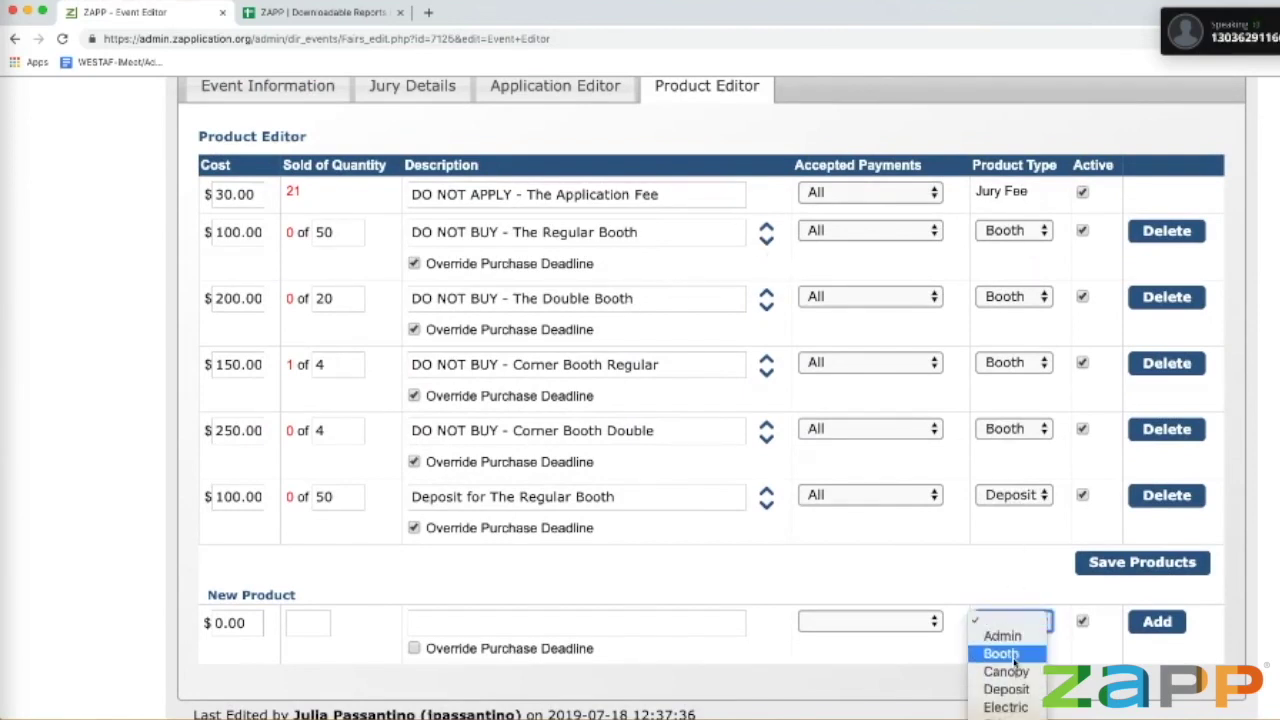
pyautogui.click(1001, 654)
pyautogui.click(845, 633)
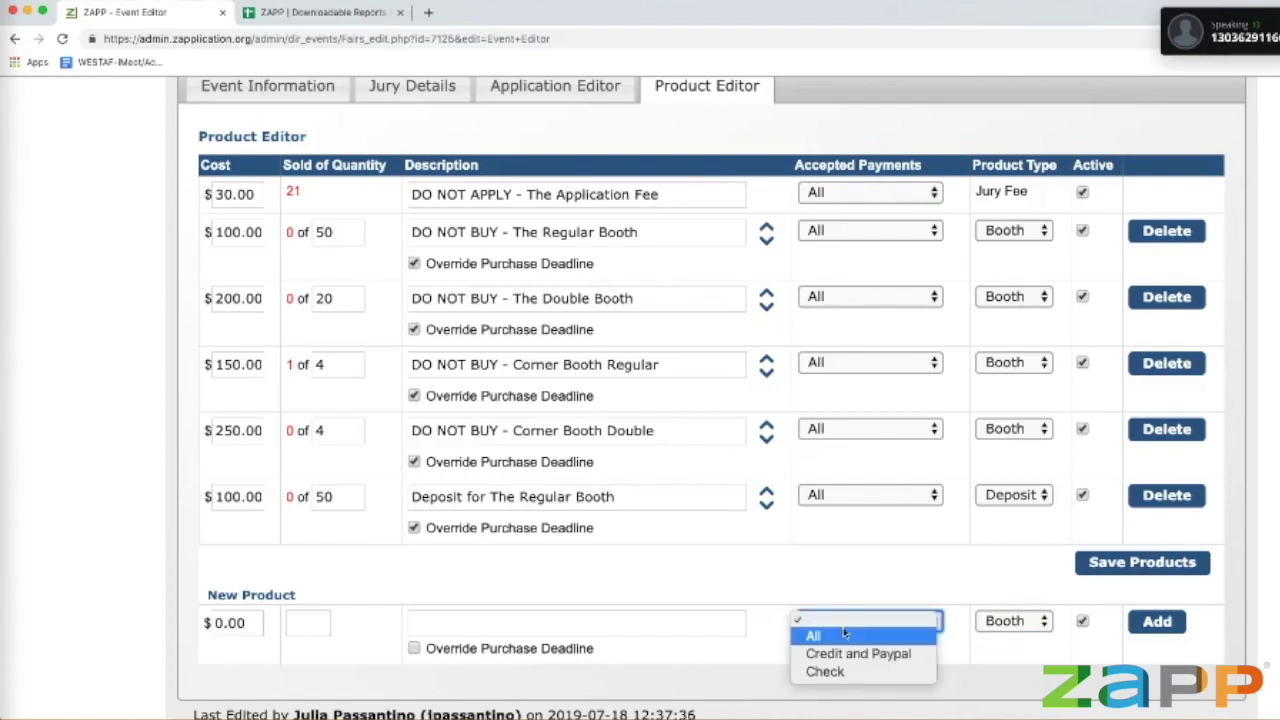
pyautogui.click(845, 638)
pyautogui.scroll(-2, 775, 640)
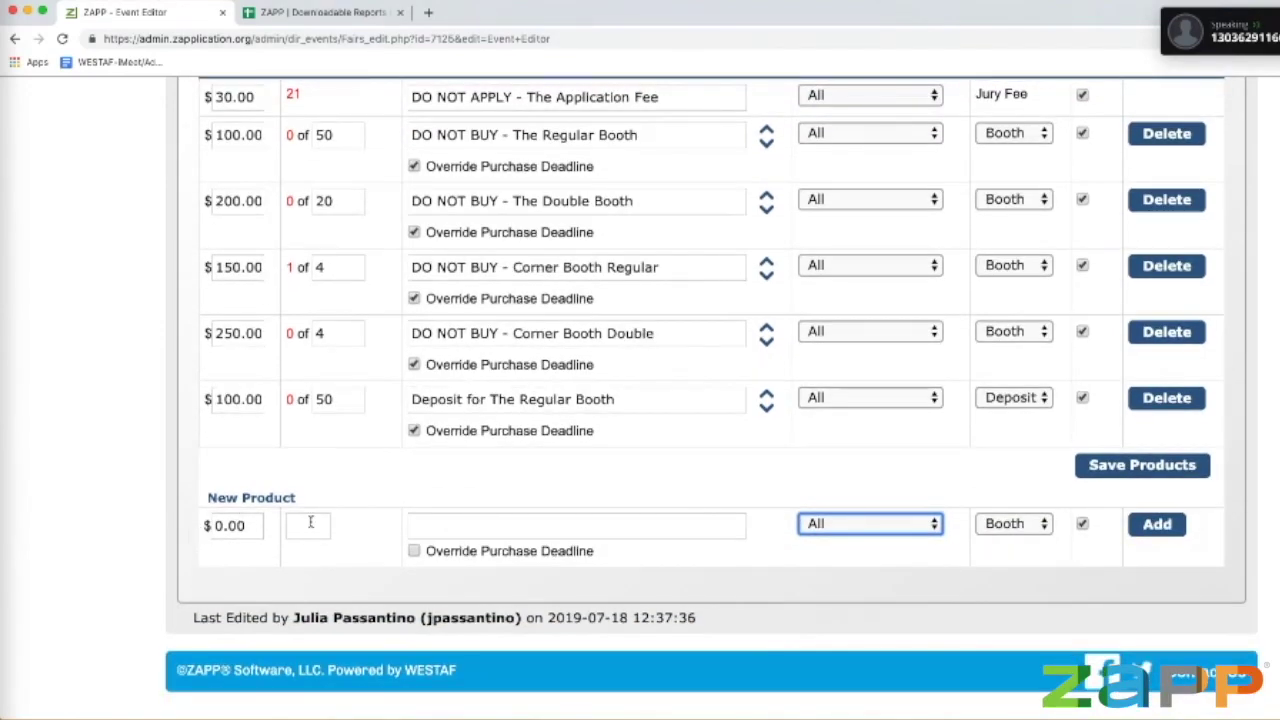
# Step: Describe the new product as Section C Regular Booth
pyautogui.click(626, 513)
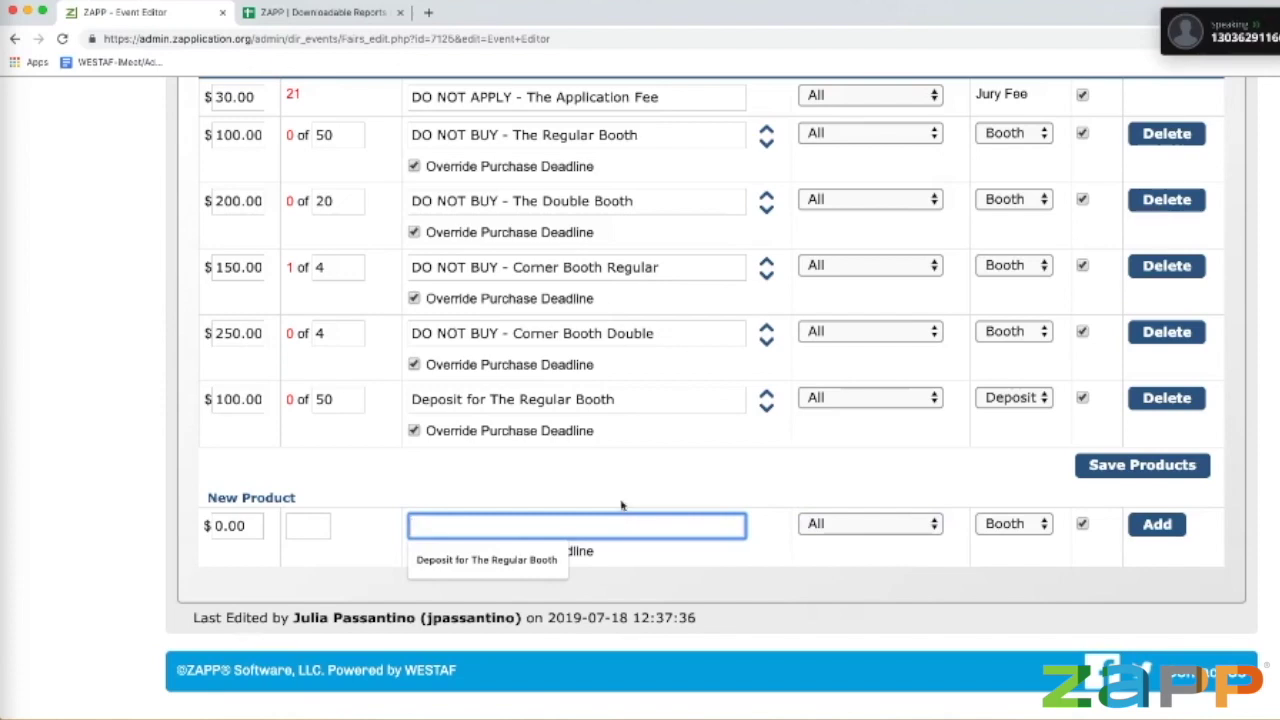
pyautogui.click(620, 504)
pyautogui.scroll(2, 620, 504)
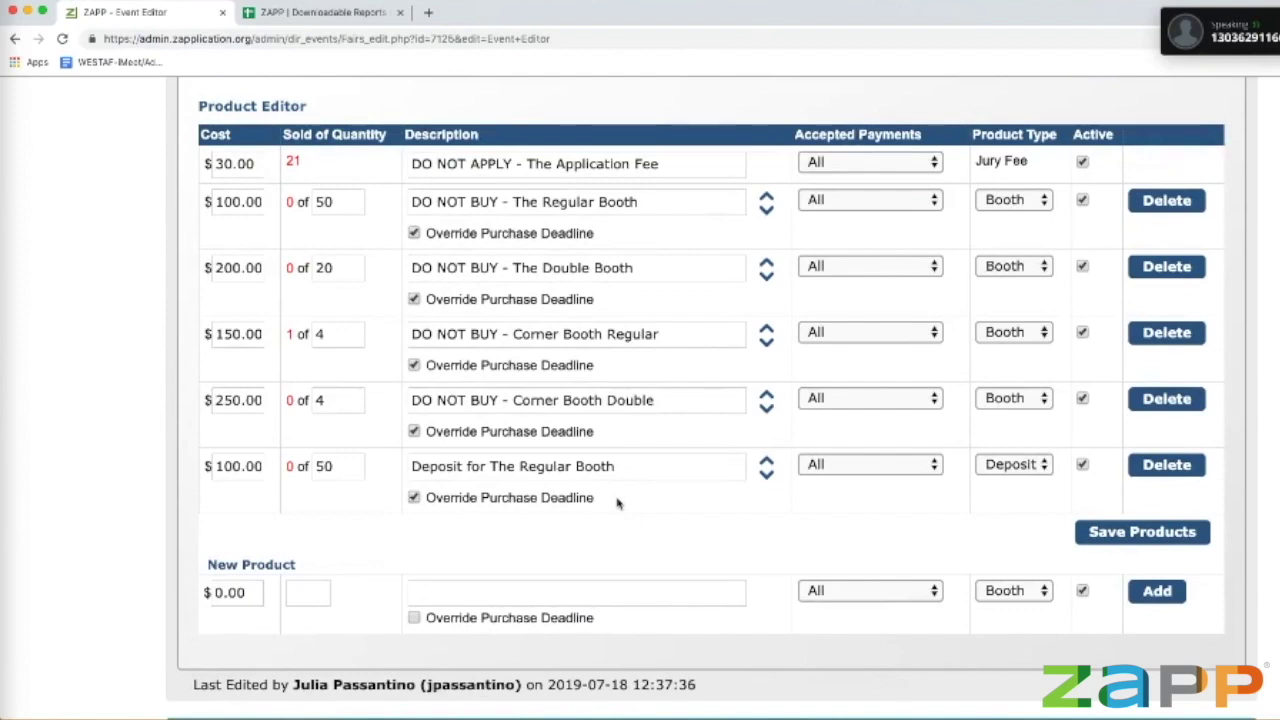
pyautogui.scroll(-2, 618, 503)
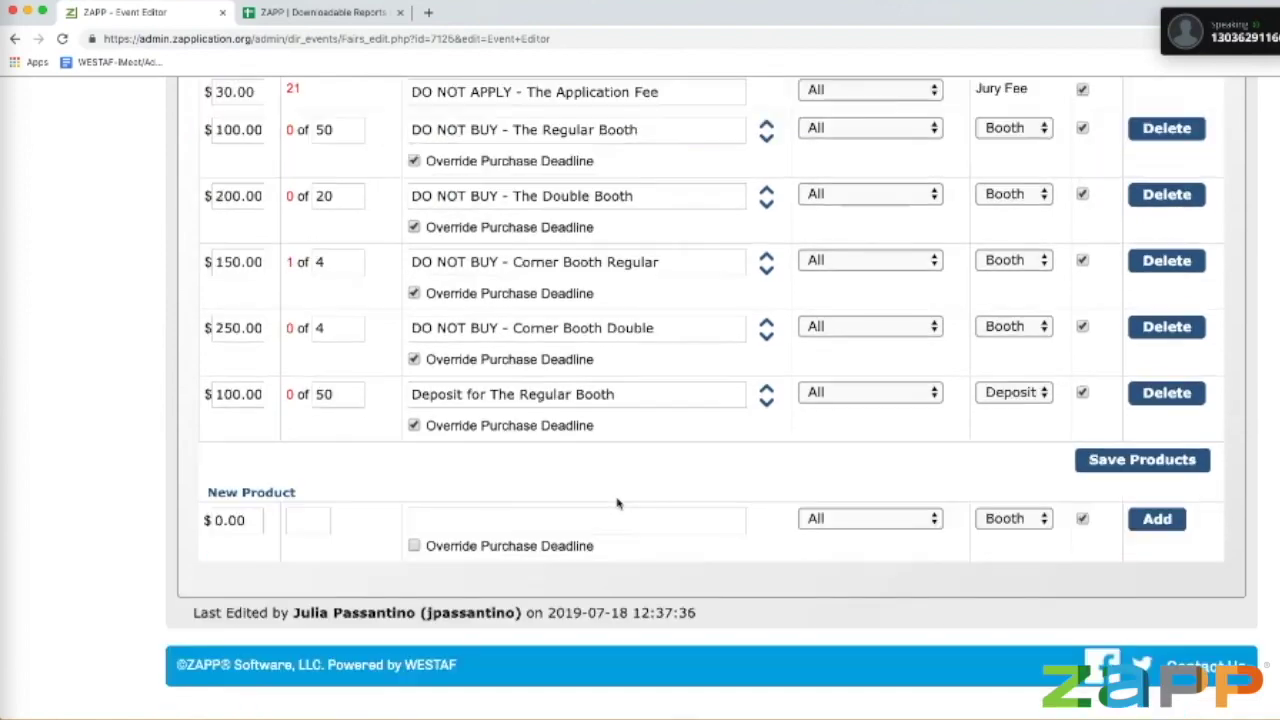
pyautogui.click(610, 524)
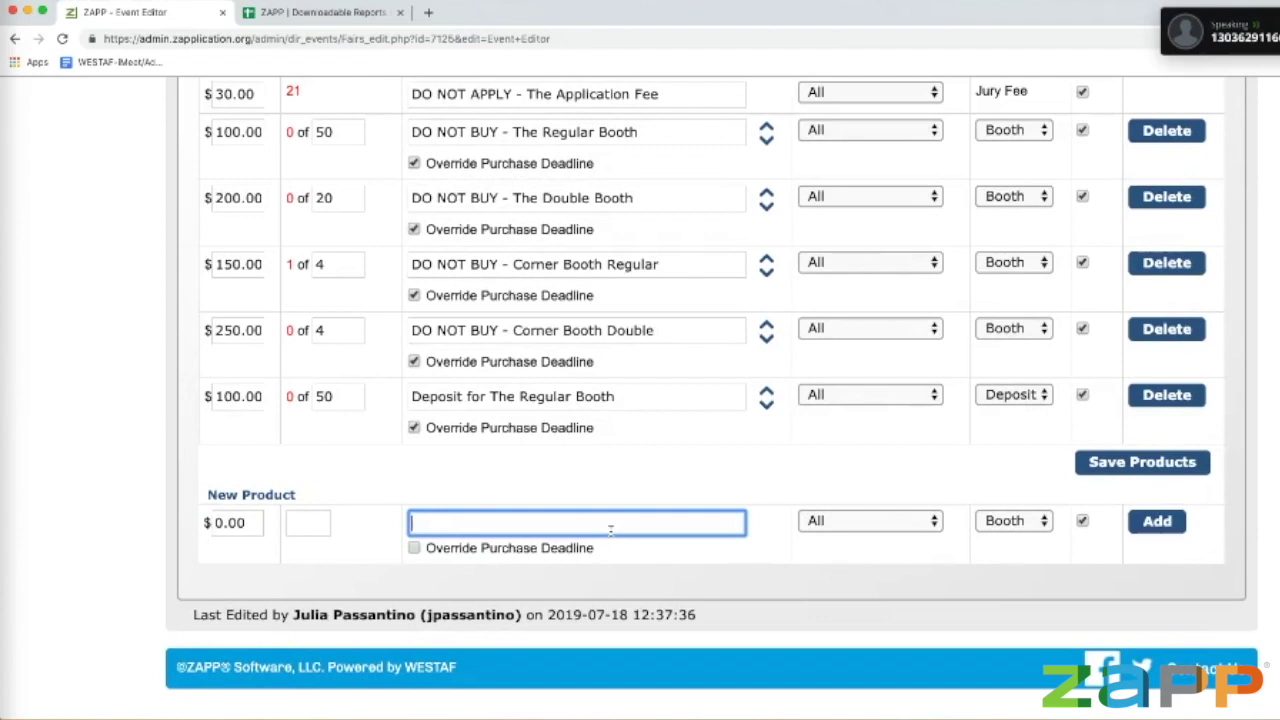
pyautogui.write('Section C')
pyautogui.write(' Regular Boot')
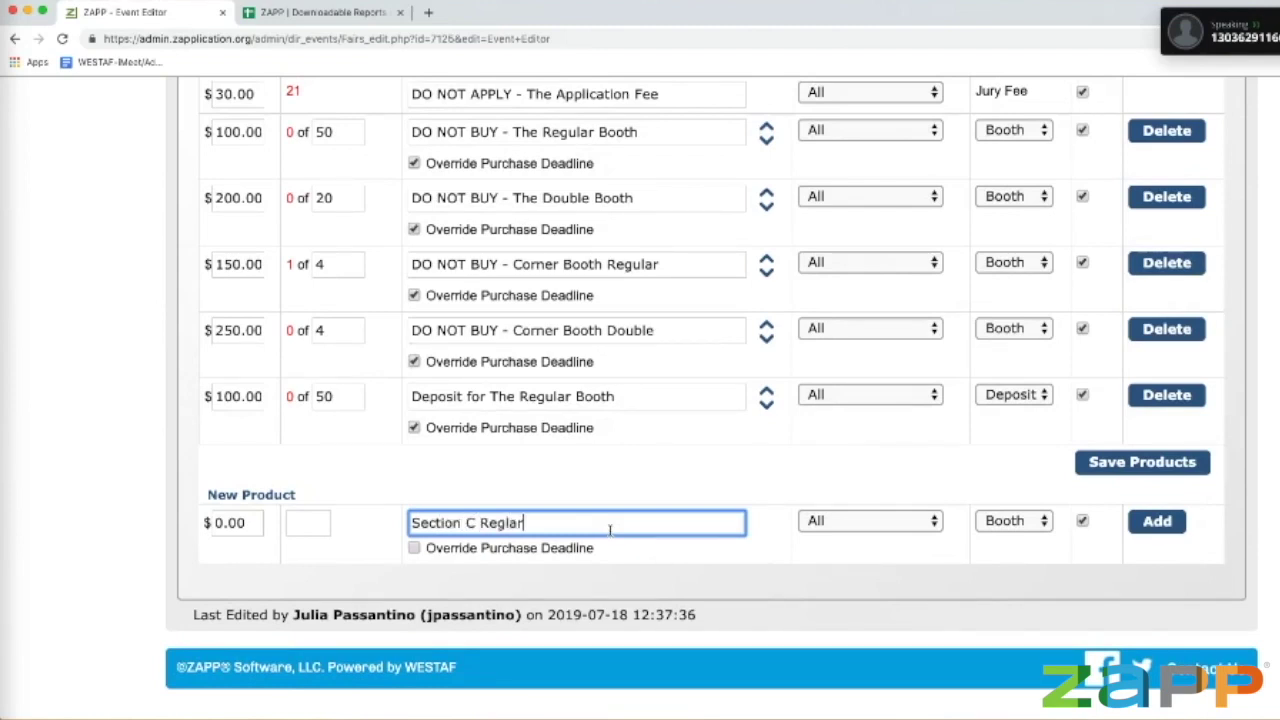
pyautogui.write('h')
# Step: Give the Section C booth a quantity of 10 and a cost of $100, and add it to the products
pyautogui.click(306, 525)
pyautogui.write('10')
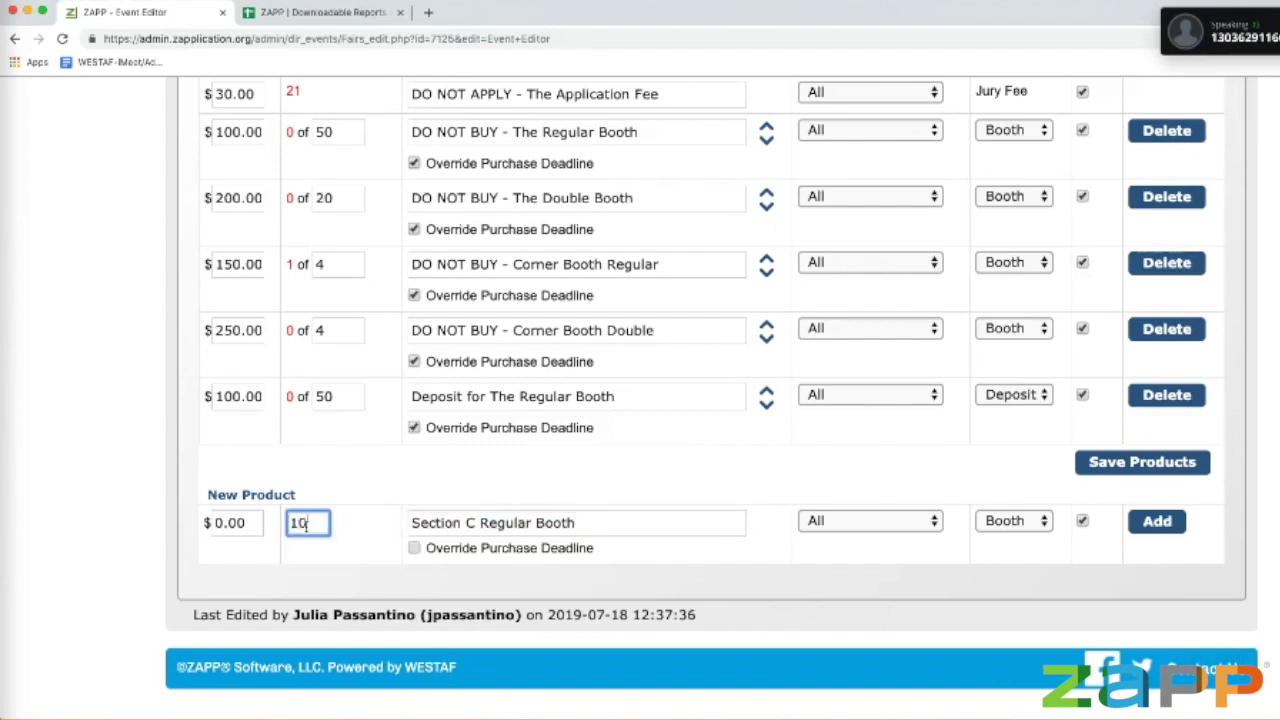
pyautogui.click(213, 522)
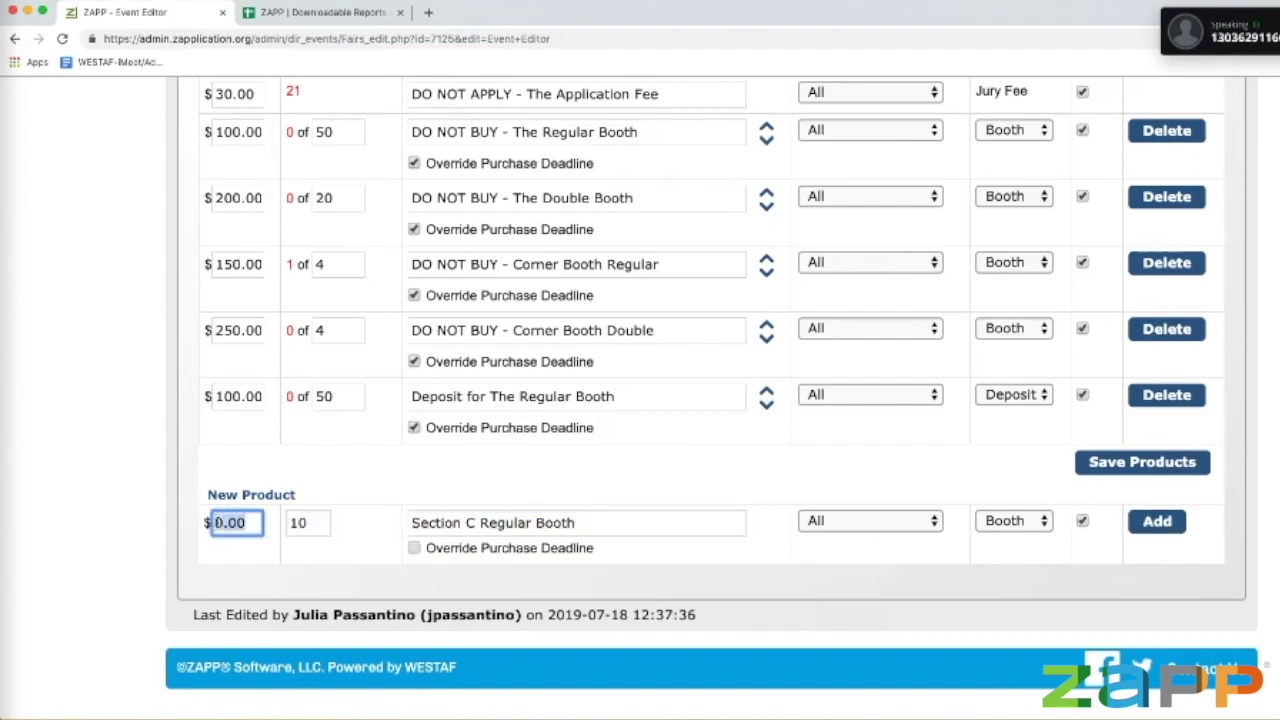
pyautogui.write('100')
pyautogui.click(783, 487)
pyautogui.click(1178, 523)
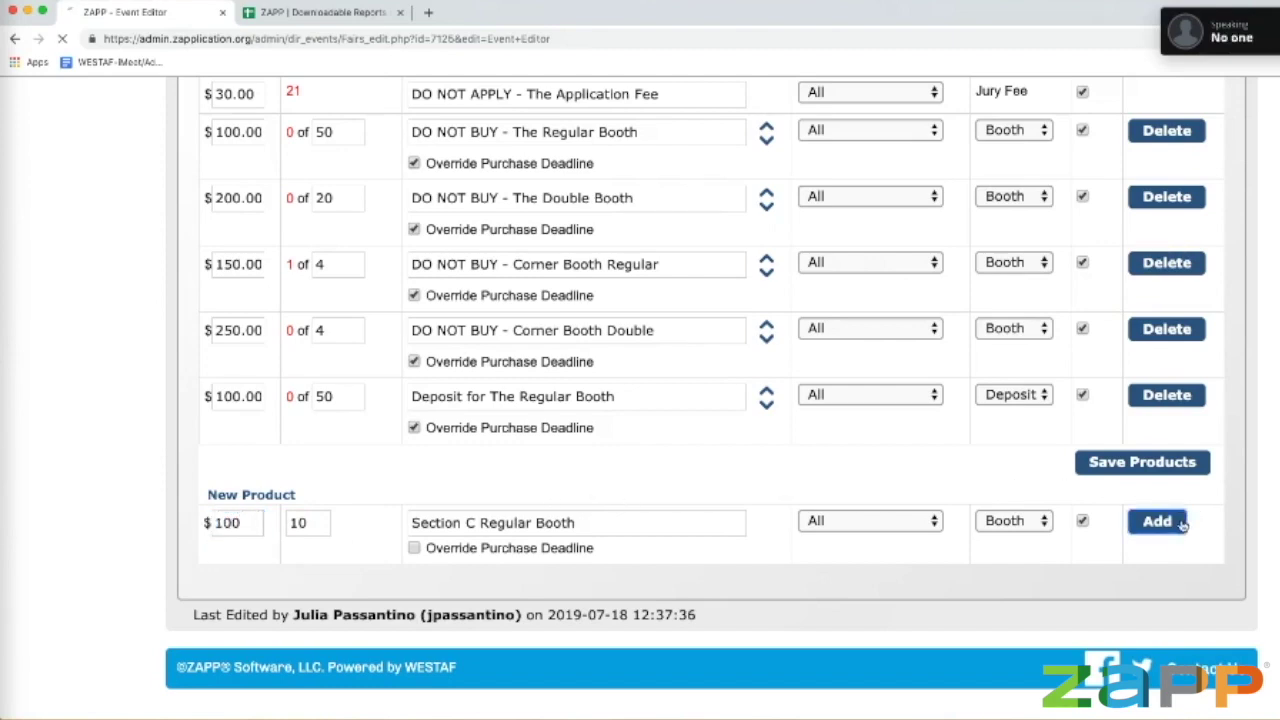
pyautogui.scroll(-10, 1182, 525)
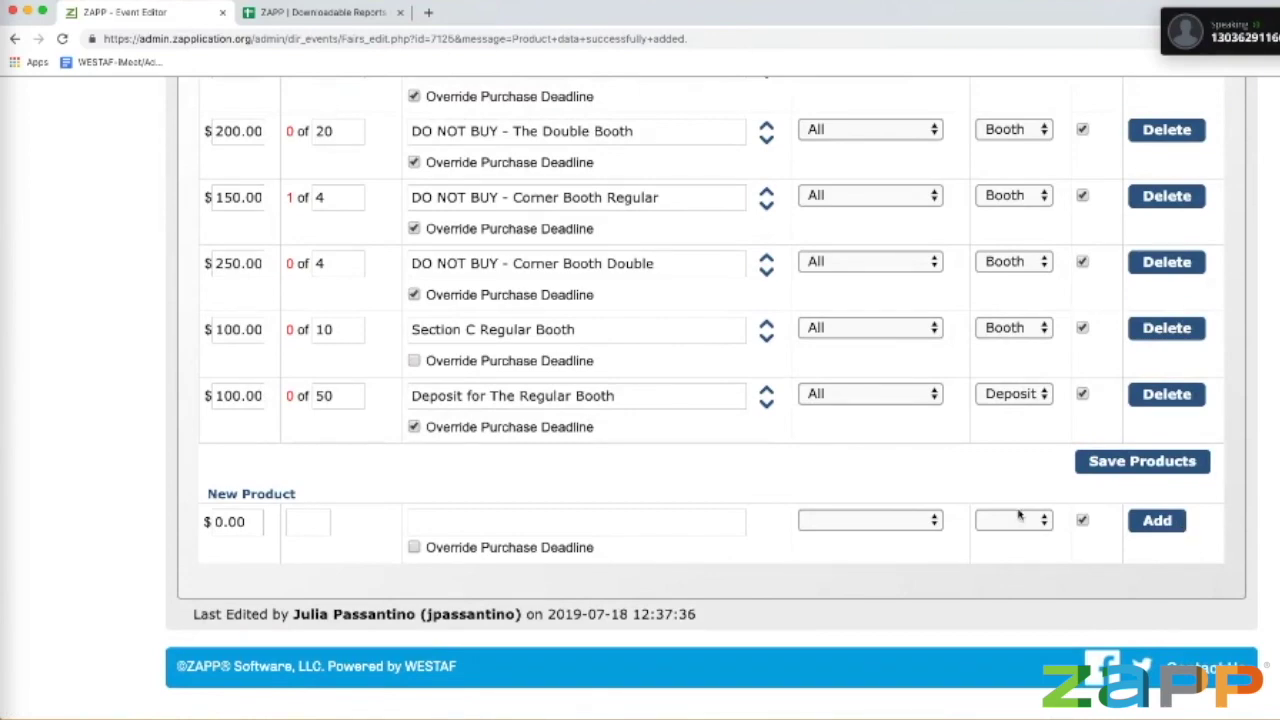
# Step: Return to the festival's event management page and view its applications by status
pyautogui.scroll(1, 760, 427)
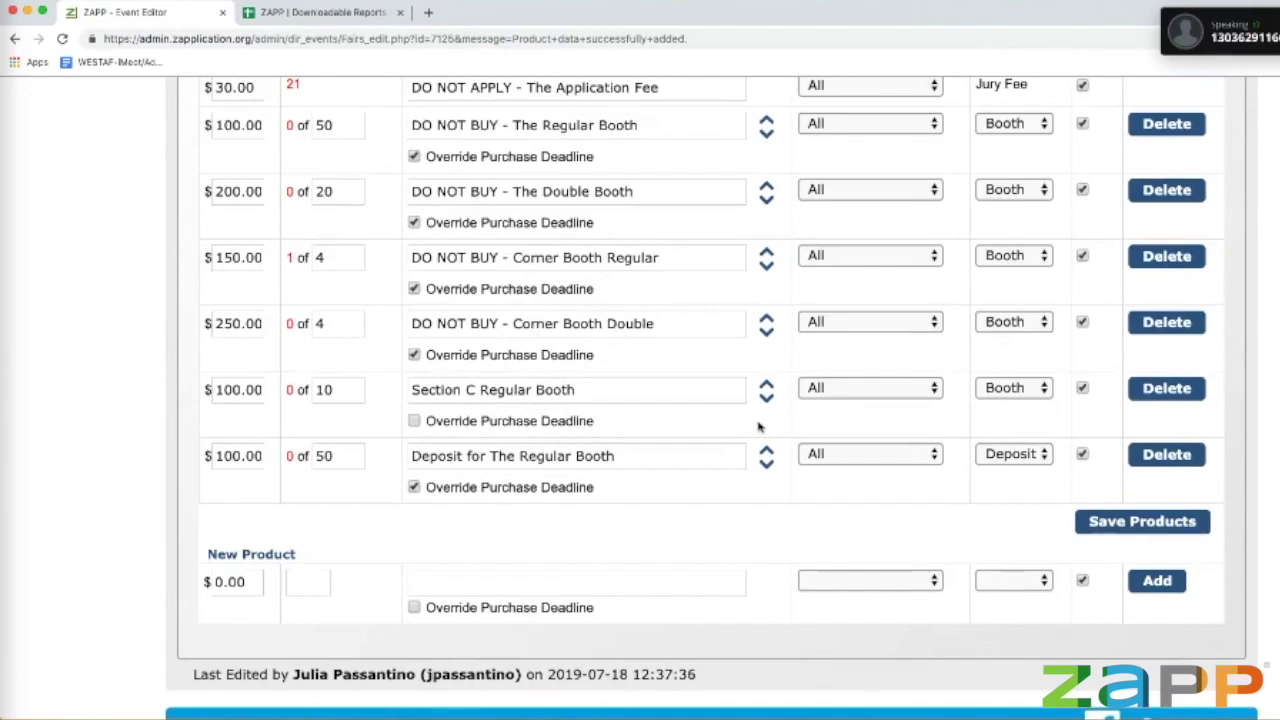
pyautogui.scroll(2, 760, 426)
pyautogui.scroll(5, 763, 425)
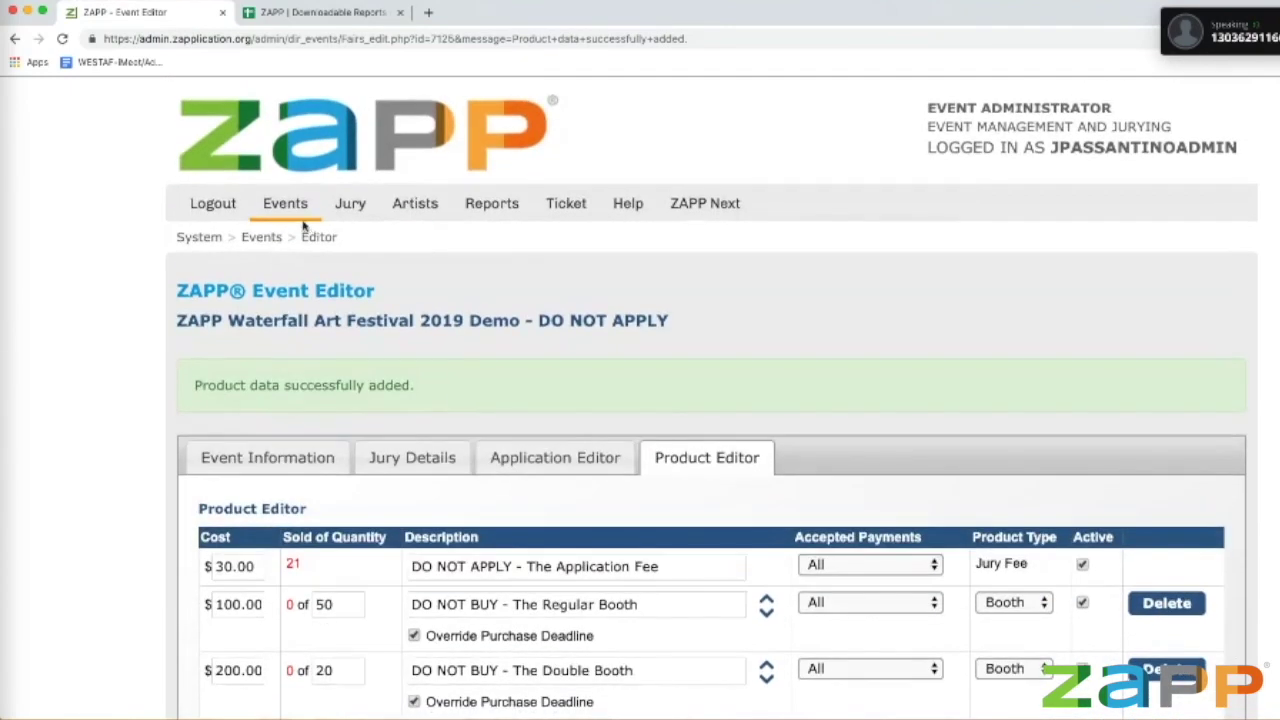
pyautogui.moveTo(286, 217)
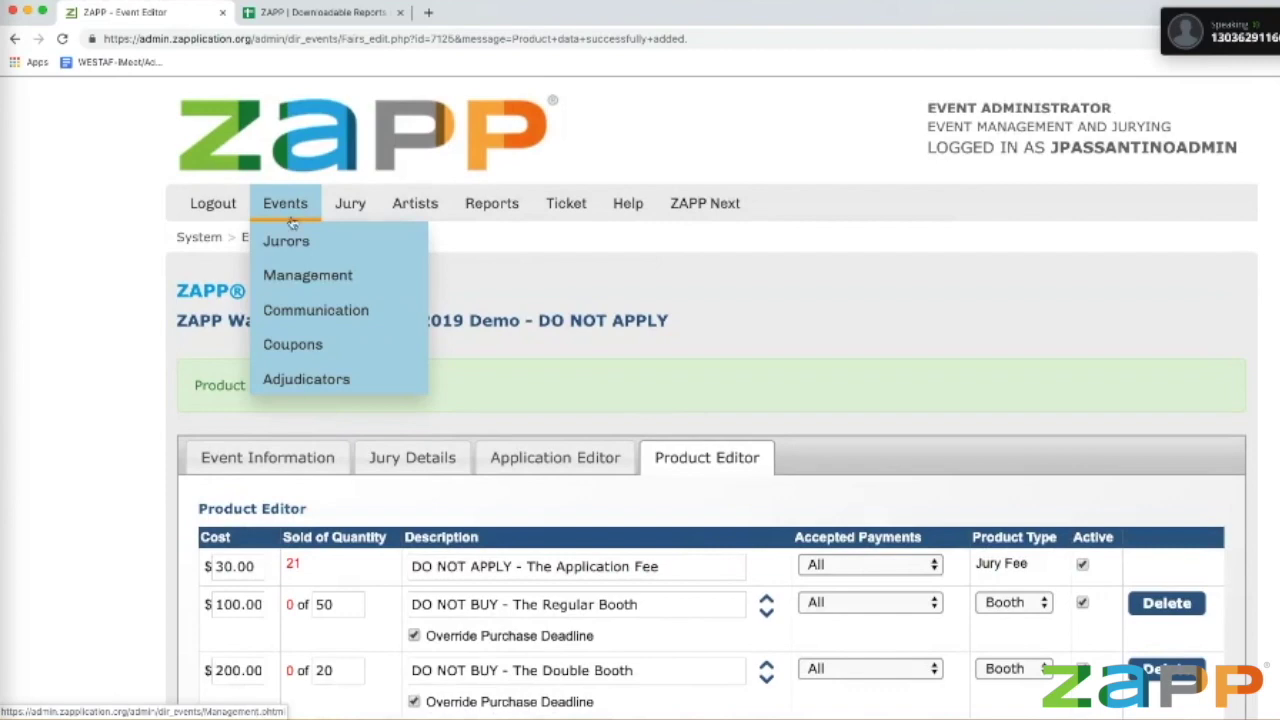
pyautogui.click(274, 274)
pyautogui.scroll(-3, 291, 278)
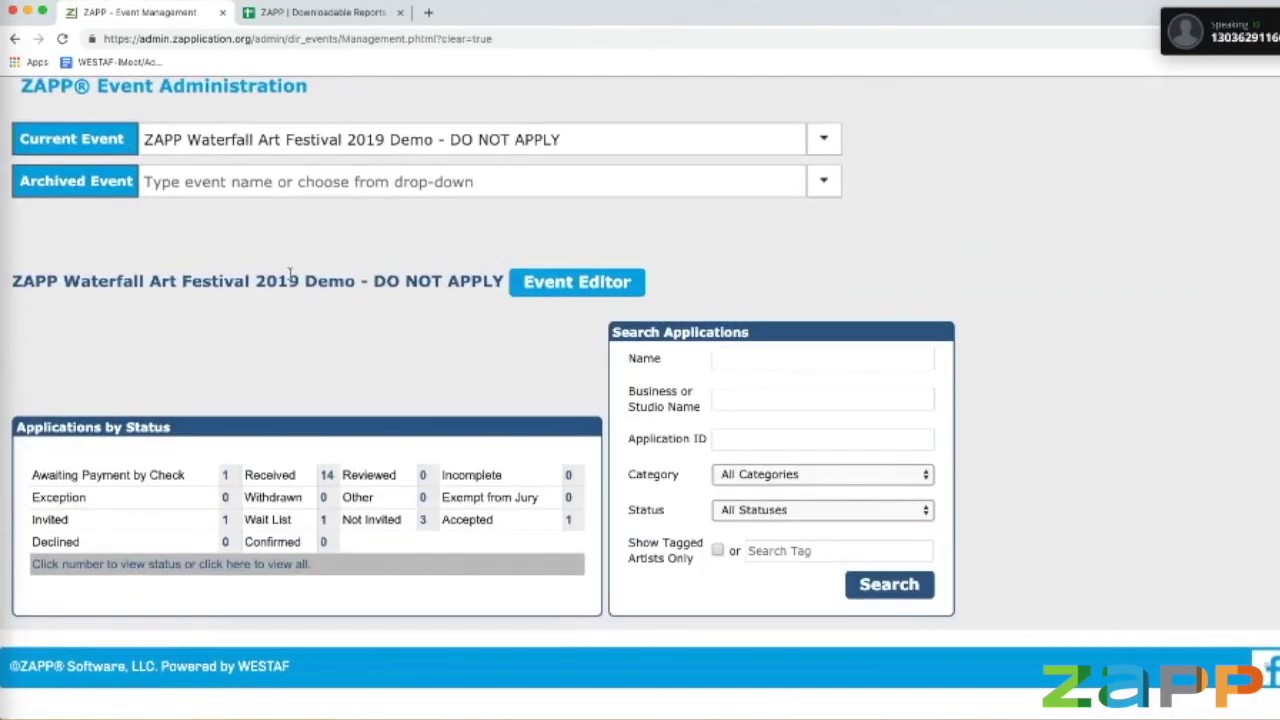
# Step: Open the festival's Jury Administration page and go to the jury setup settings
pyautogui.scroll(1, 290, 272)
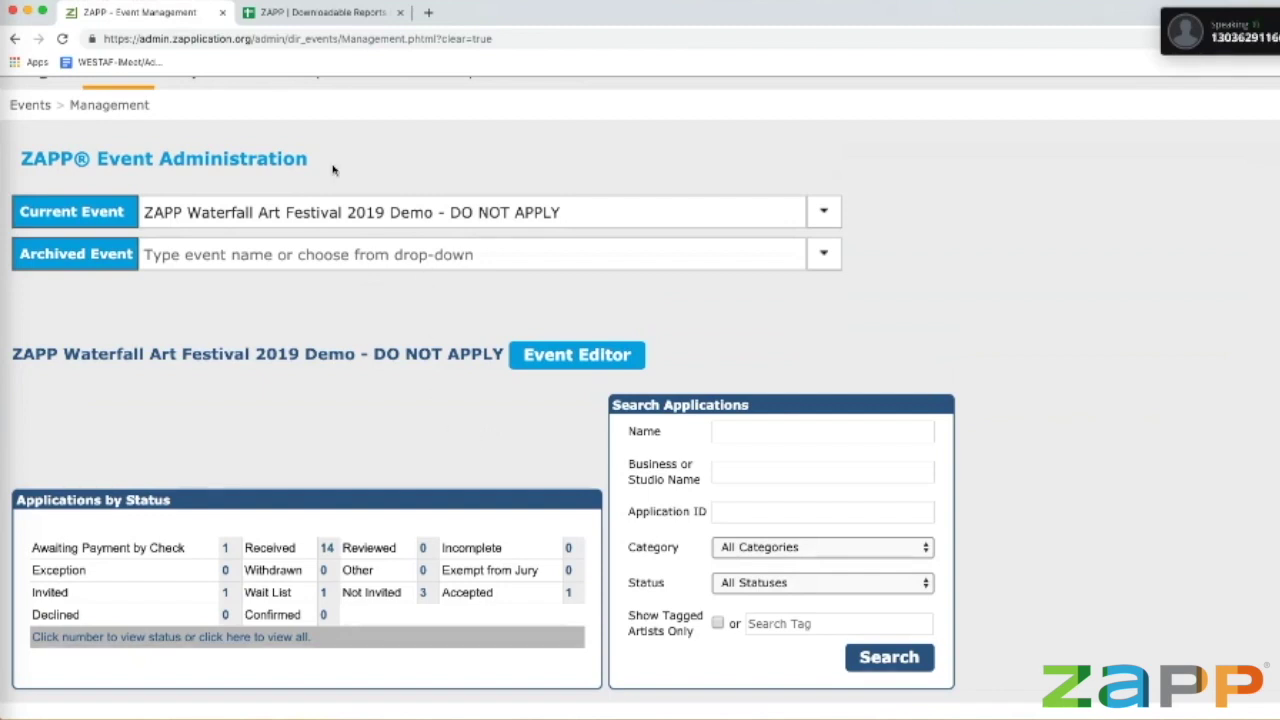
pyautogui.scroll(2, 333, 170)
pyautogui.moveTo(190, 205)
pyautogui.click(210, 264)
pyautogui.scroll(-5, 199, 257)
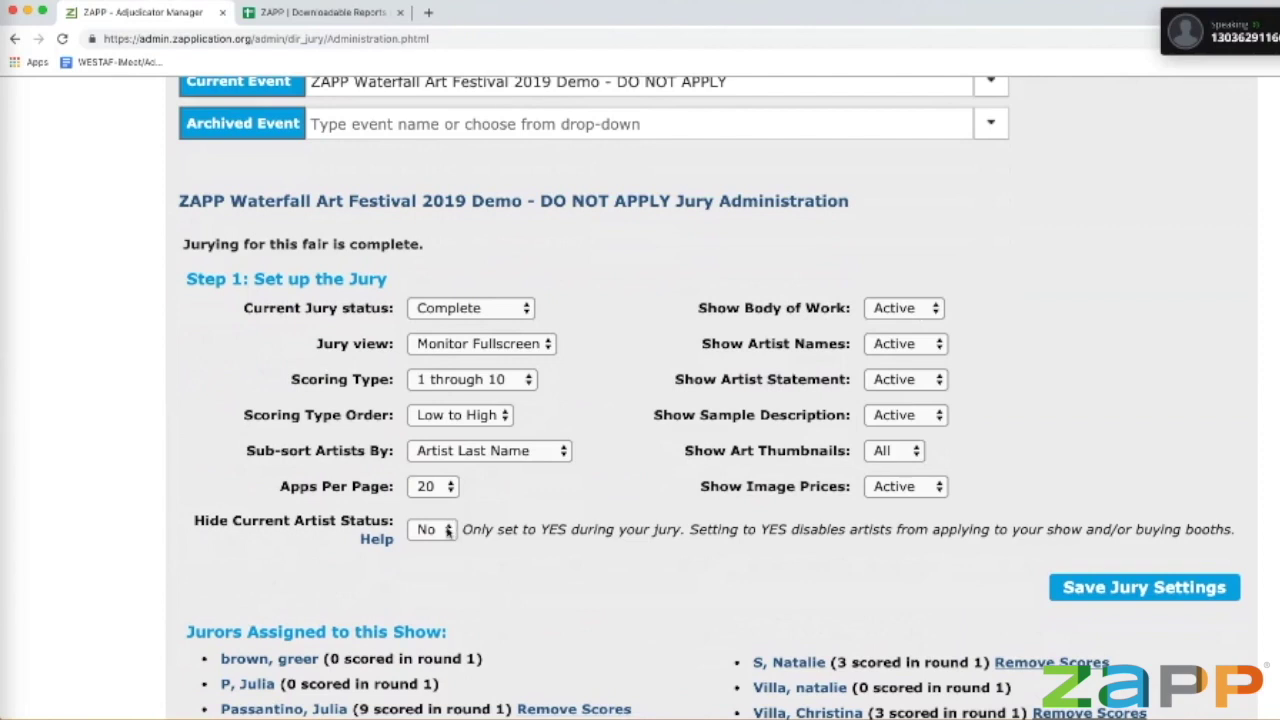
# Step: Set the current jury status to In Progress and save the jury settings
pyautogui.click(461, 309)
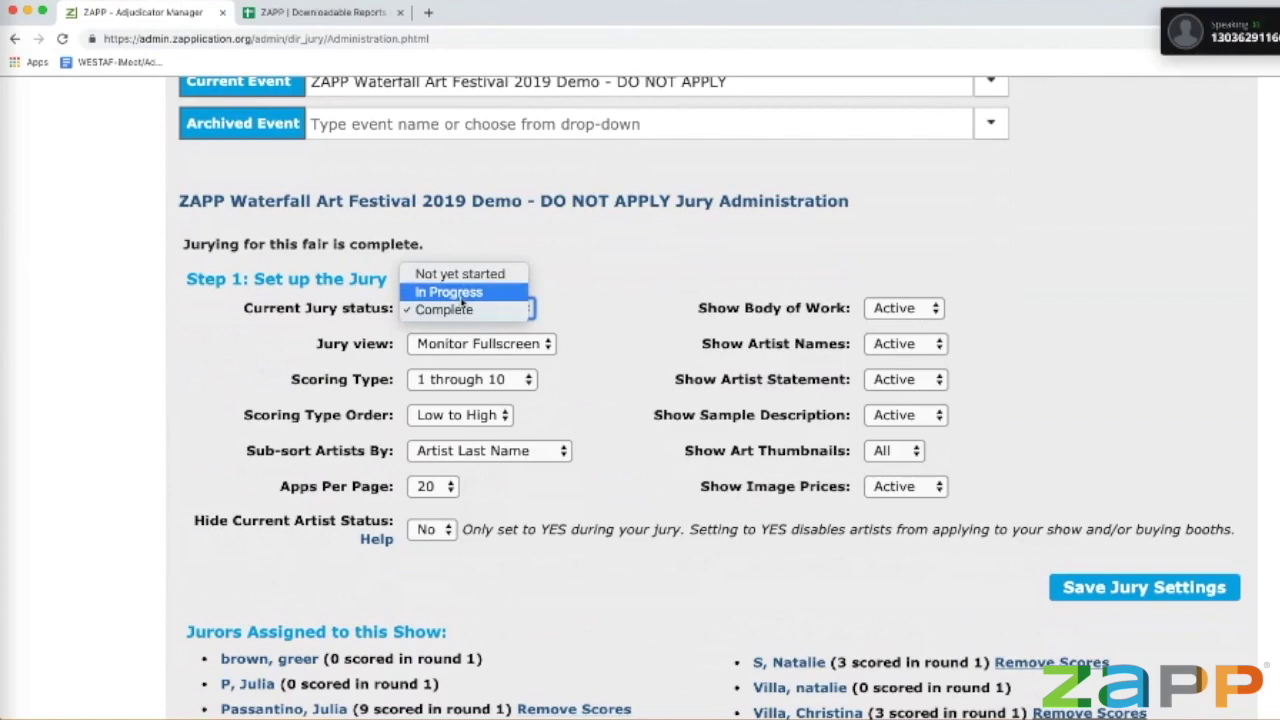
pyautogui.click(462, 292)
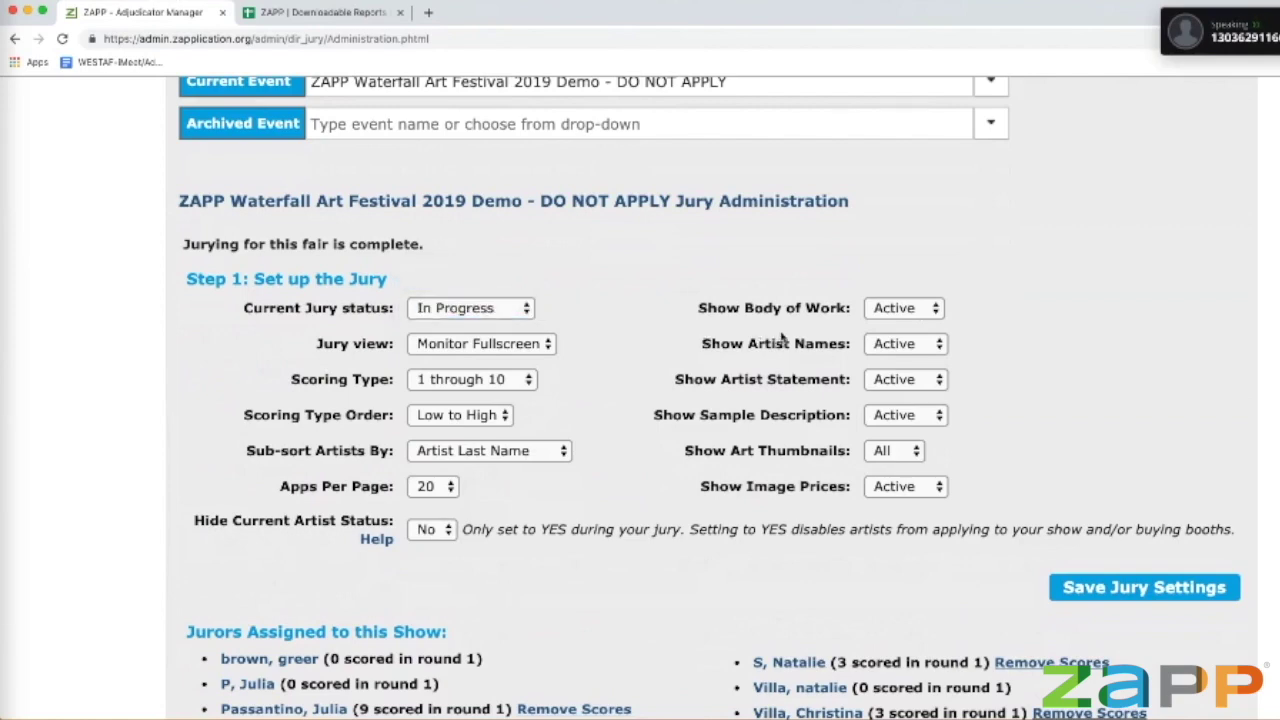
pyautogui.click(1180, 589)
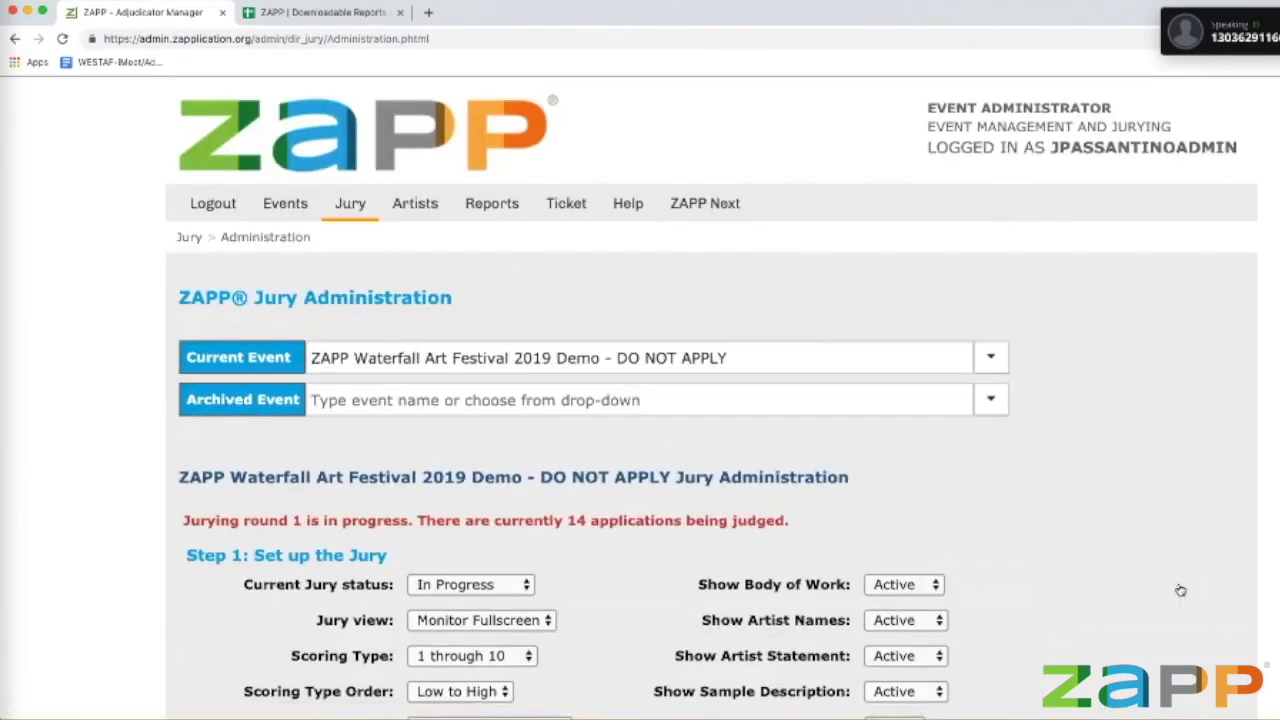
pyautogui.scroll(-4, 1180, 590)
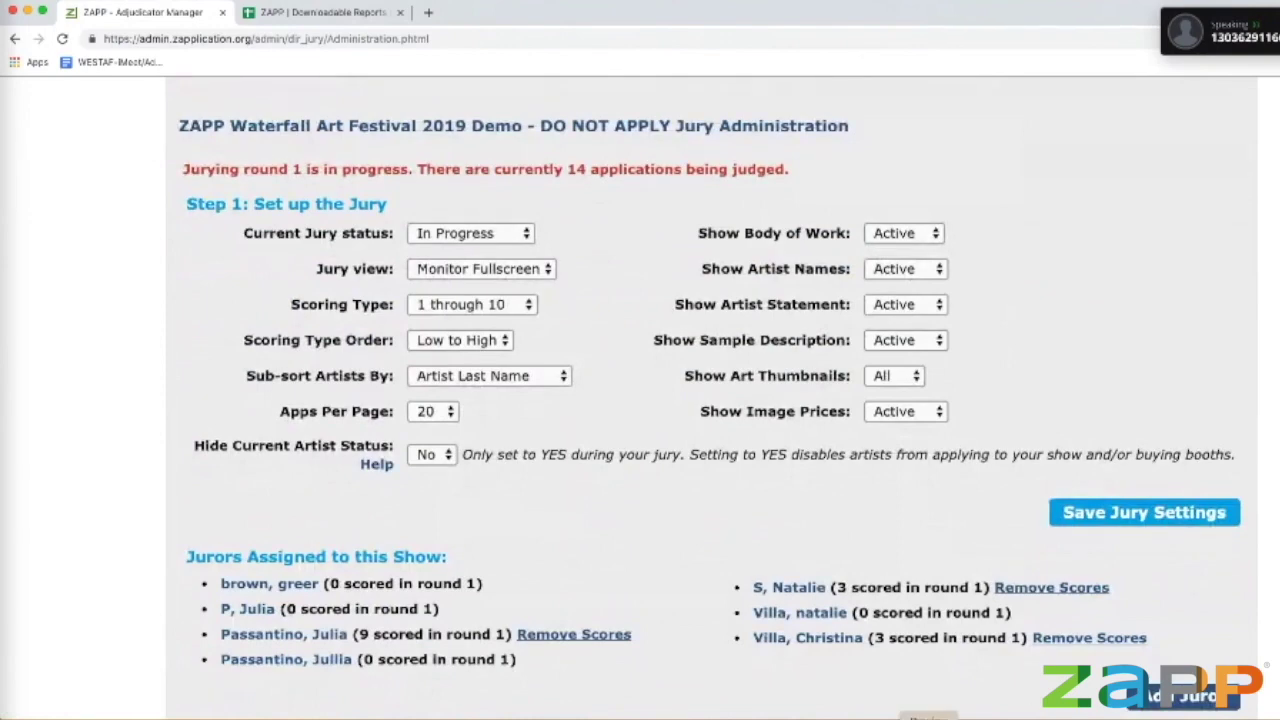
# Step: Switch to the artist's browser window and check the Waterfall Art Festival application's status in My ZAPPlications
pyautogui.click(790, 718)
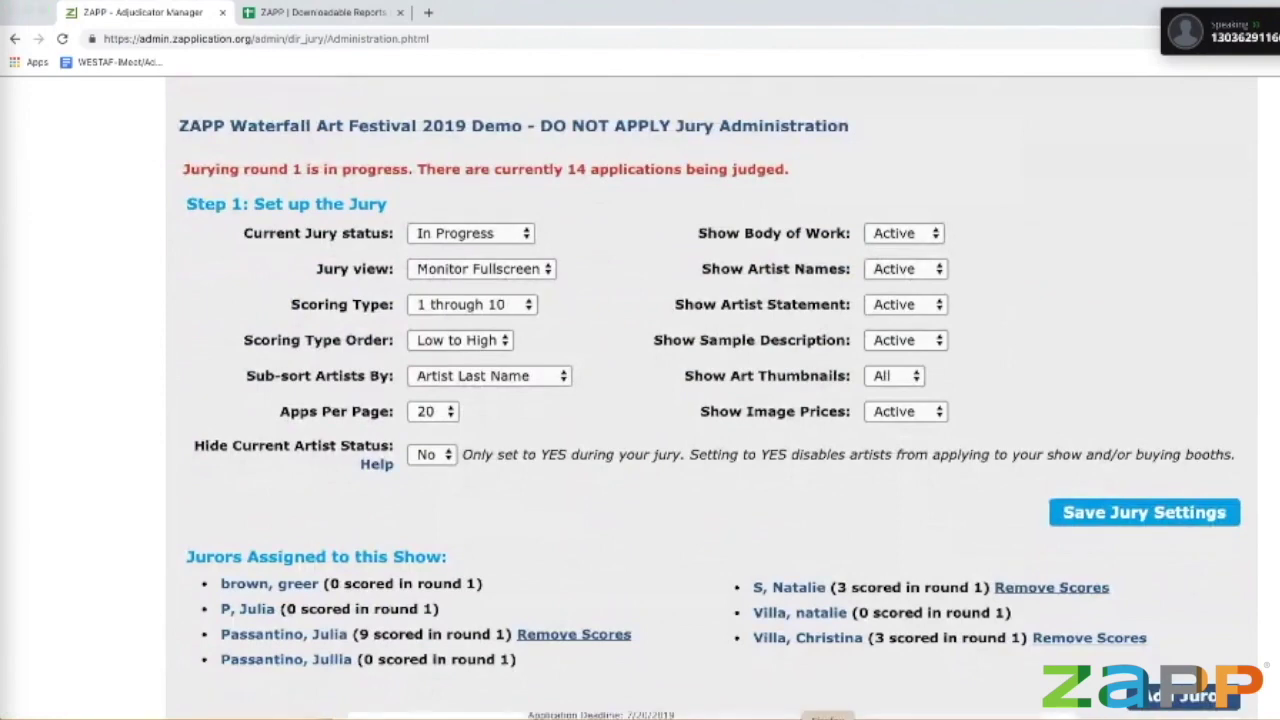
pyautogui.scroll(-3, 781, 327)
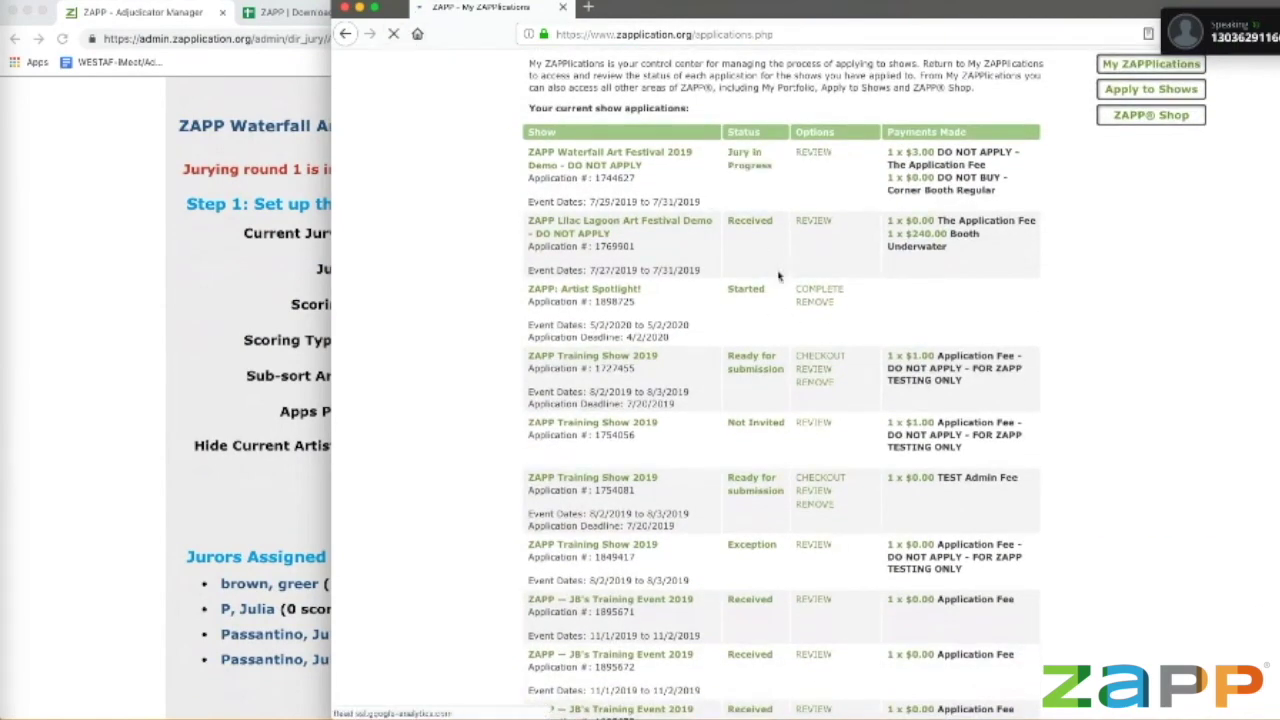
pyautogui.scroll(-8, 790, 290)
pyautogui.scroll(7, 805, 305)
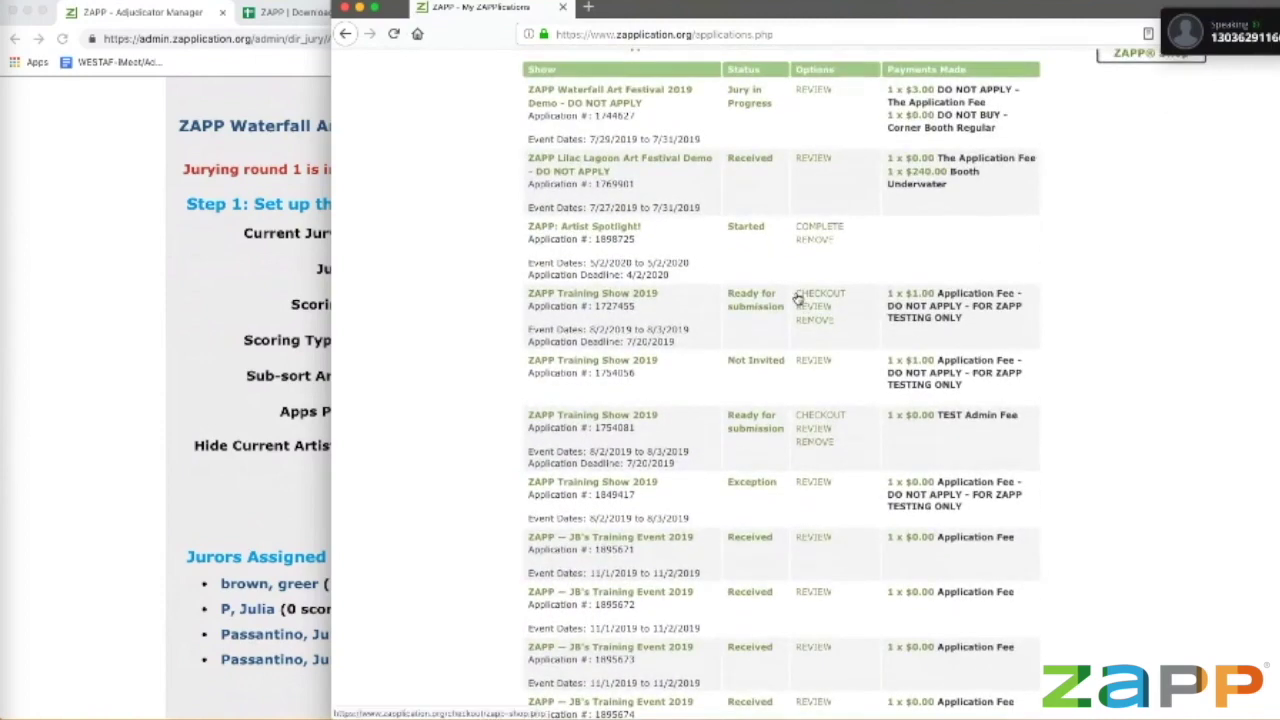
pyautogui.scroll(2, 548, 107)
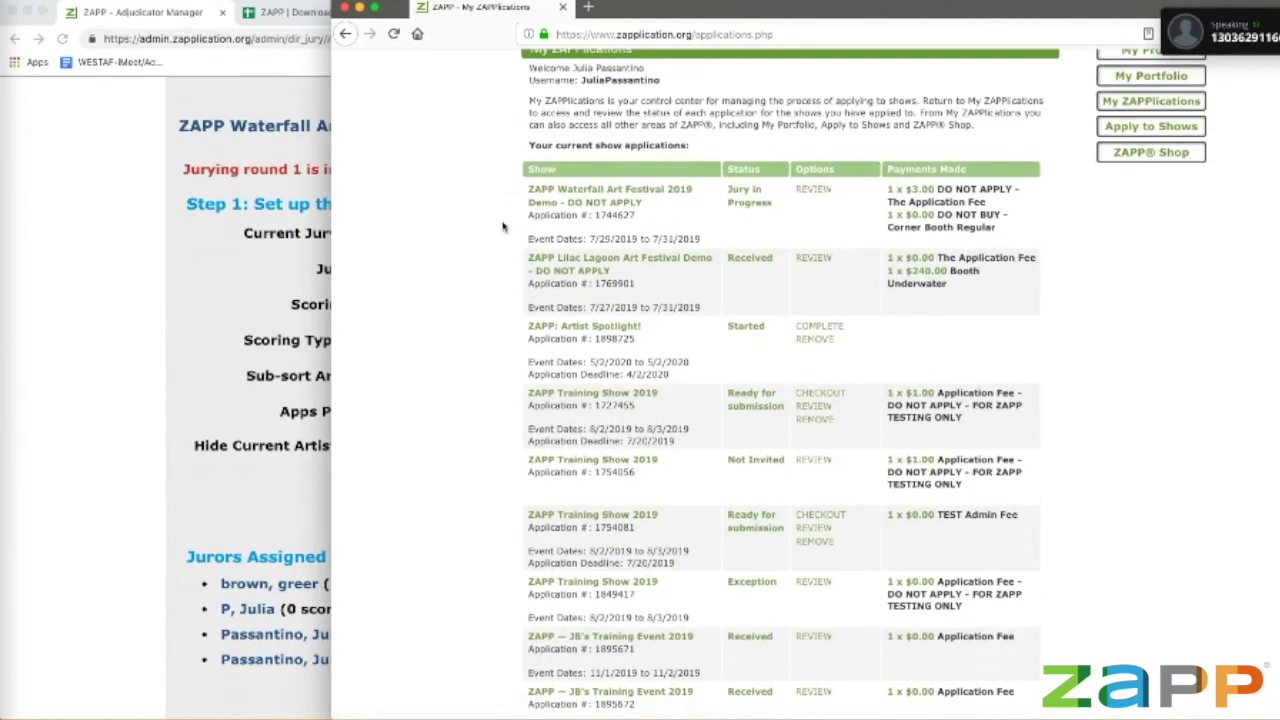
pyautogui.moveTo(621, 189); pyautogui.dragTo(833, 215)
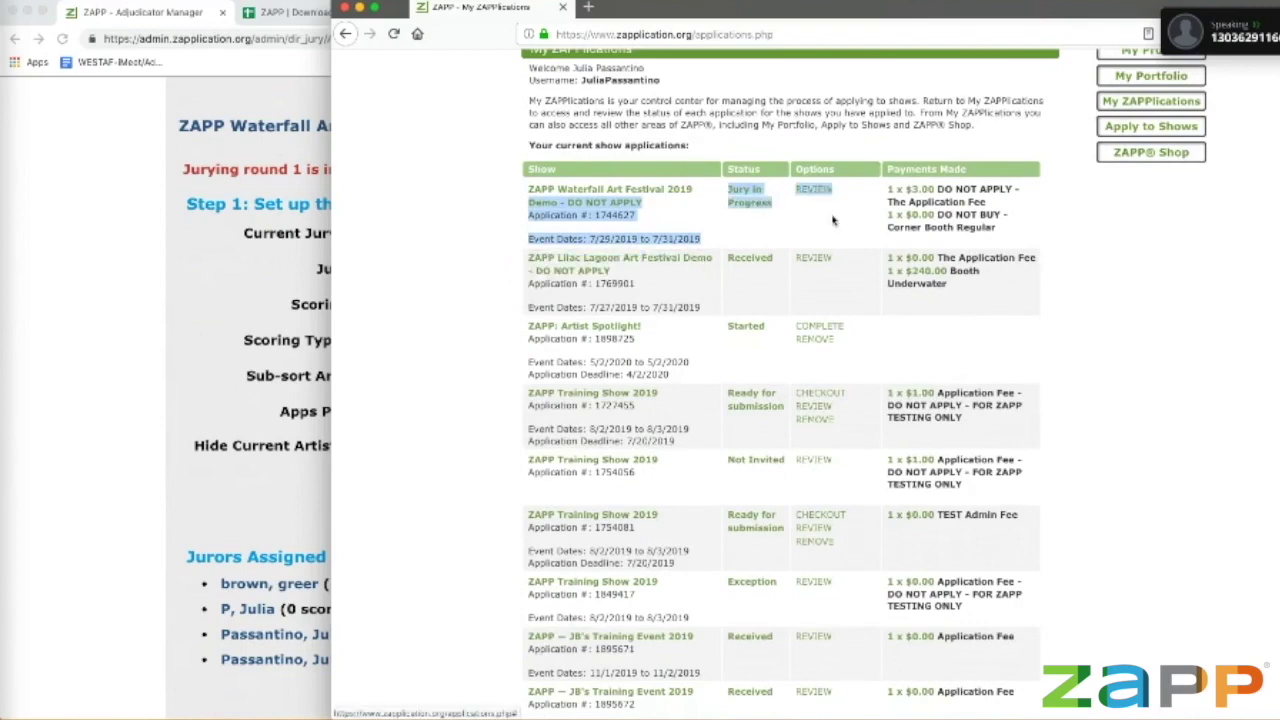
pyautogui.click(833, 220)
pyautogui.scroll(2, 833, 220)
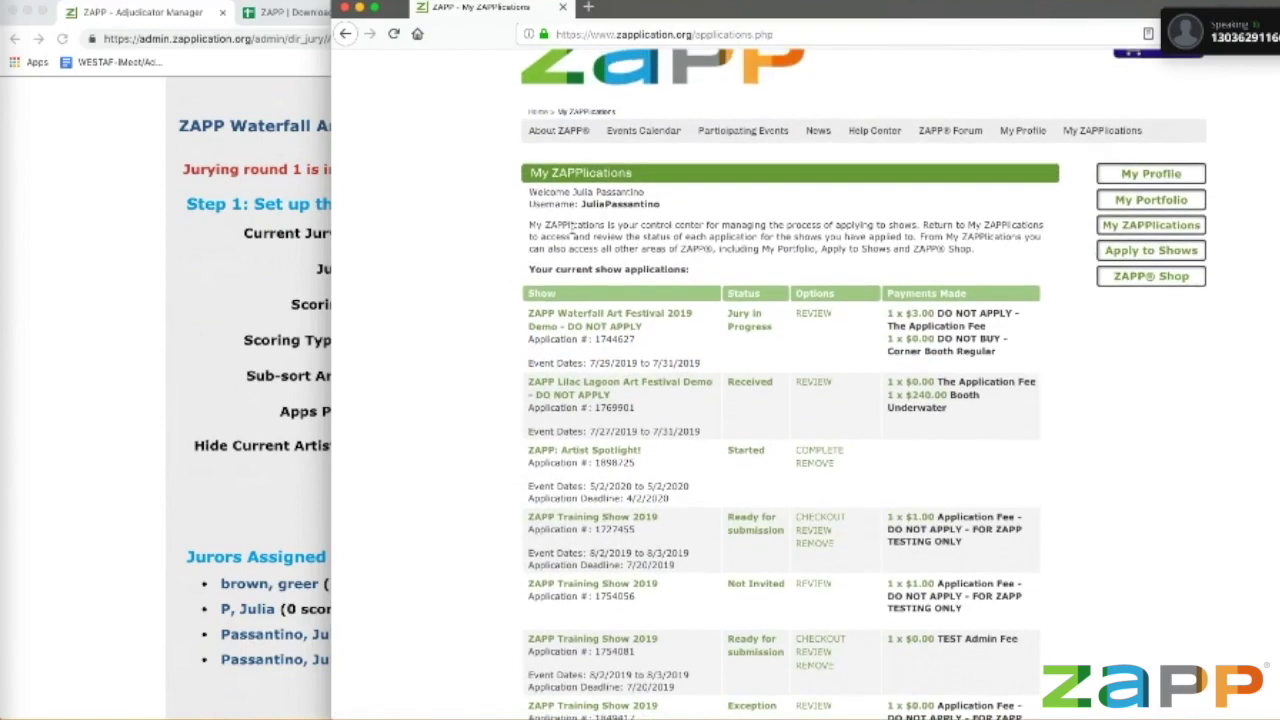
# Step: Open the artist's ZAPP Shop to review the booth products offered for the Waterfall festival, and return to the admin window
pyautogui.click(1120, 282)
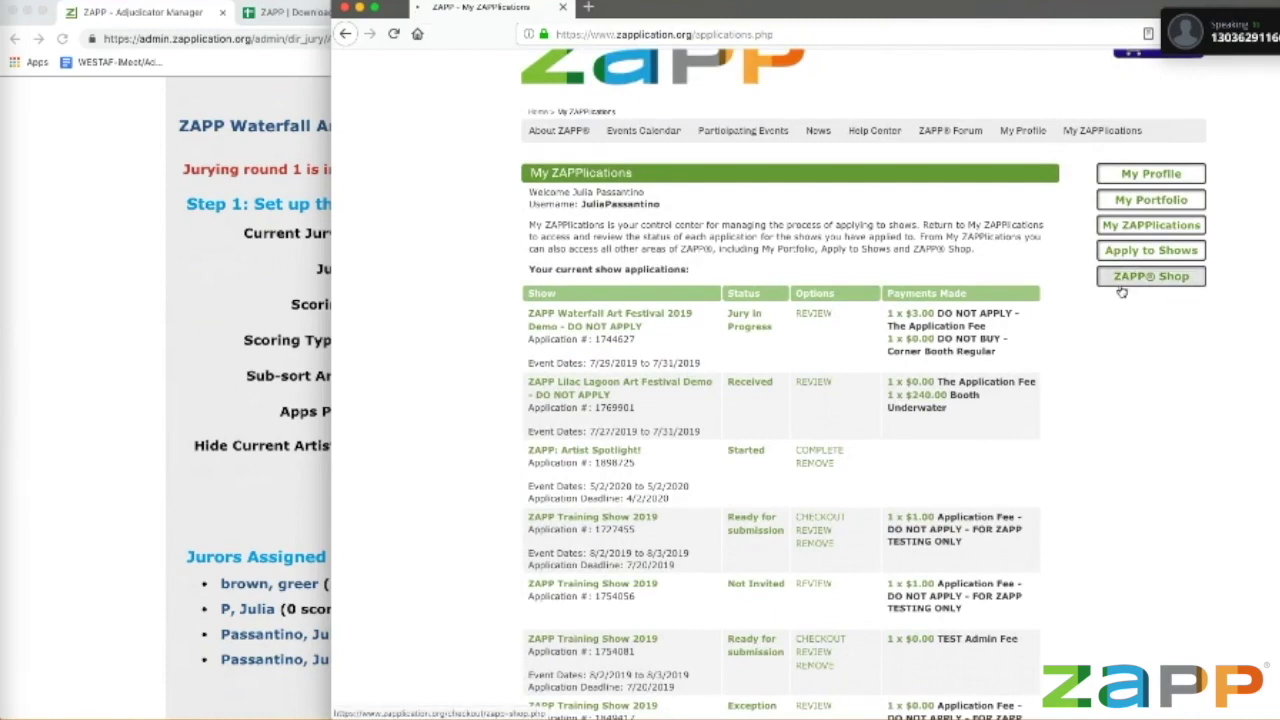
pyautogui.scroll(-6, 632, 580)
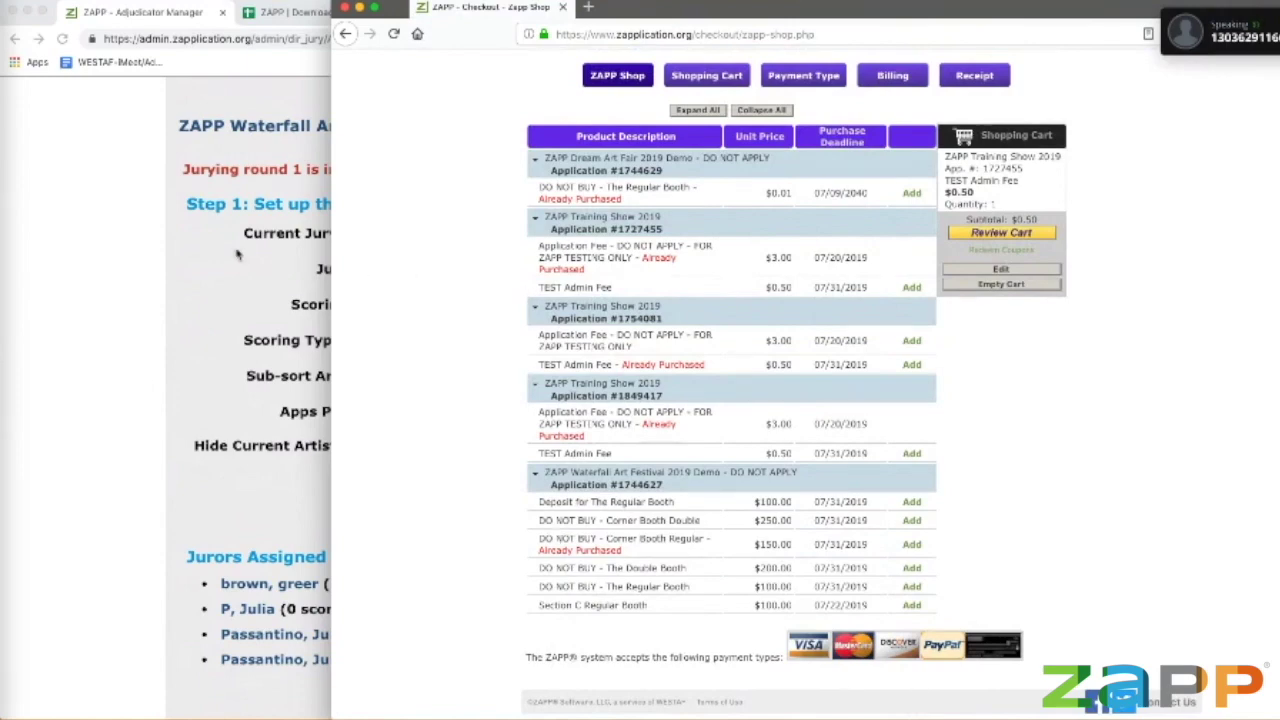
pyautogui.click(174, 250)
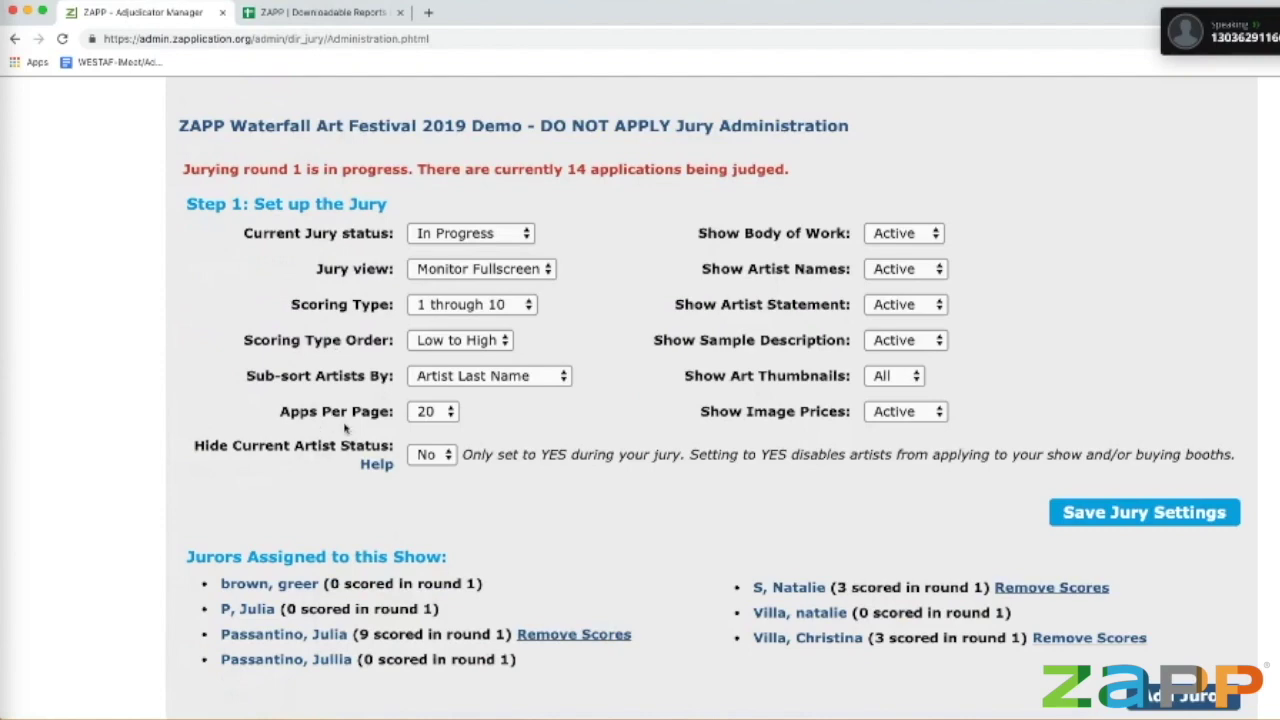
# Step: Open the festival's event management page and list the applications with Invited status to review the flagged applicant
pyautogui.scroll(5, 345, 428)
pyautogui.moveTo(285, 205)
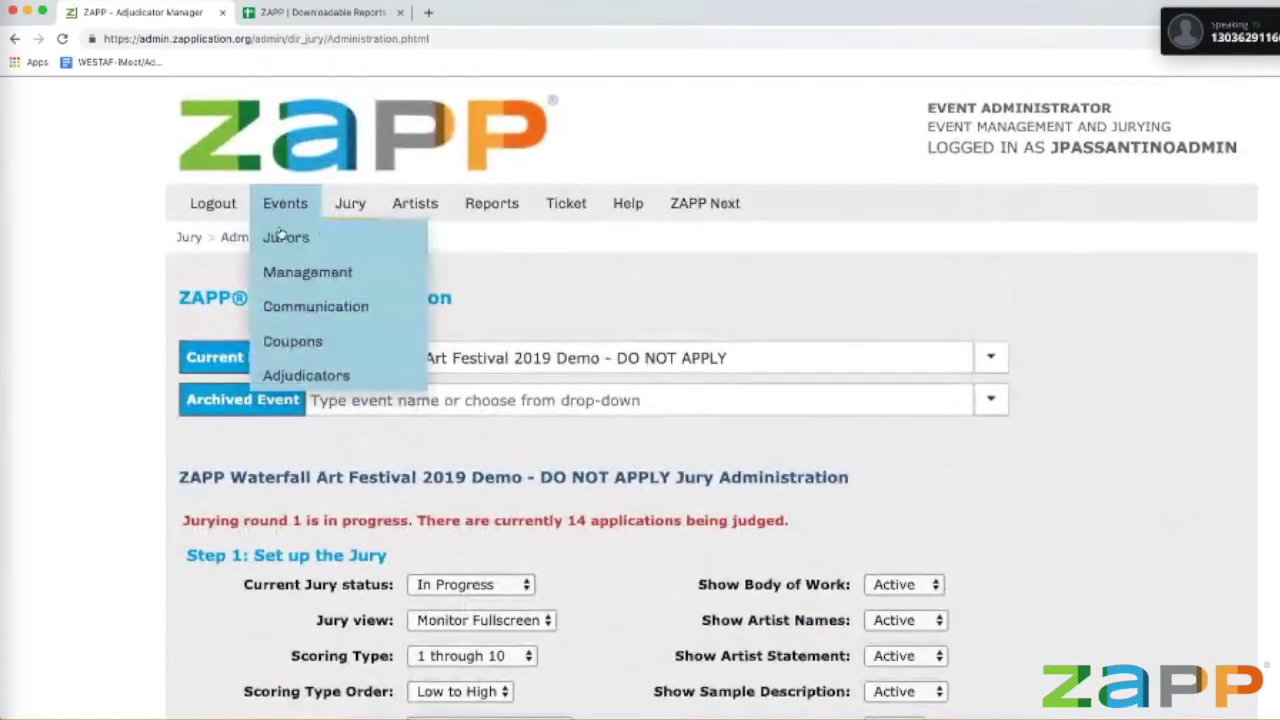
pyautogui.click(283, 268)
pyautogui.scroll(-2, 332, 428)
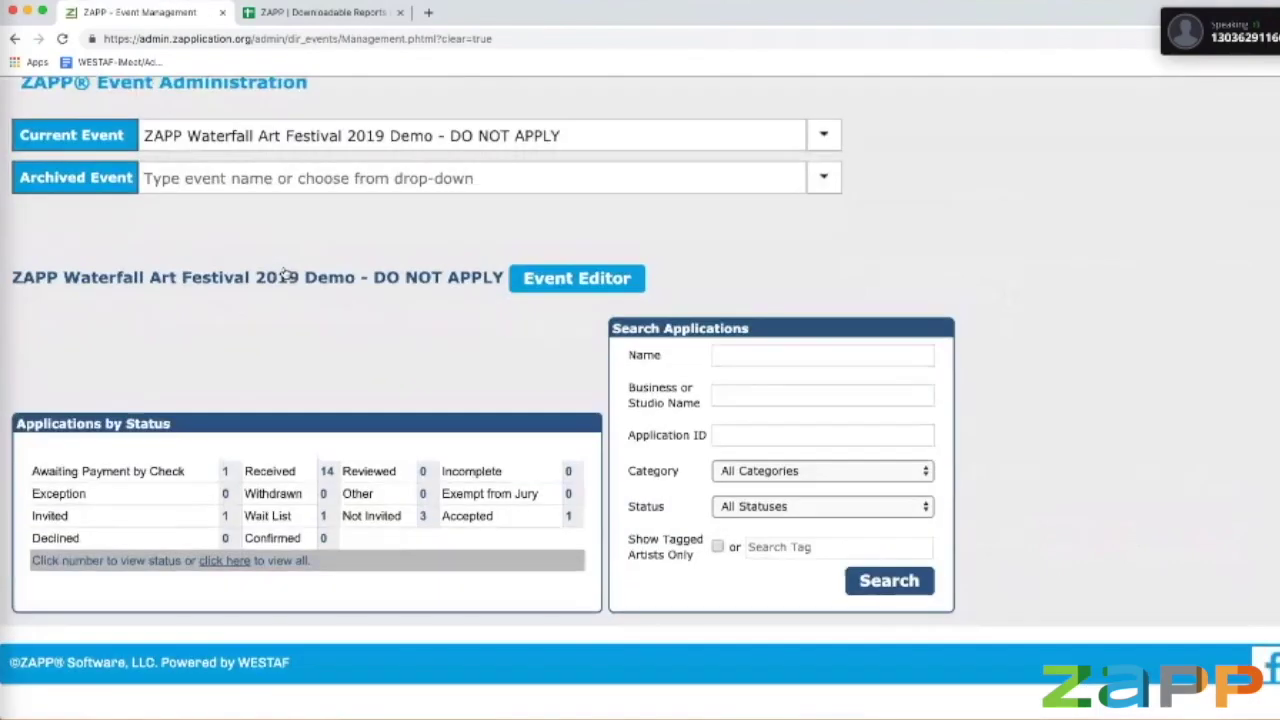
pyautogui.click(225, 520)
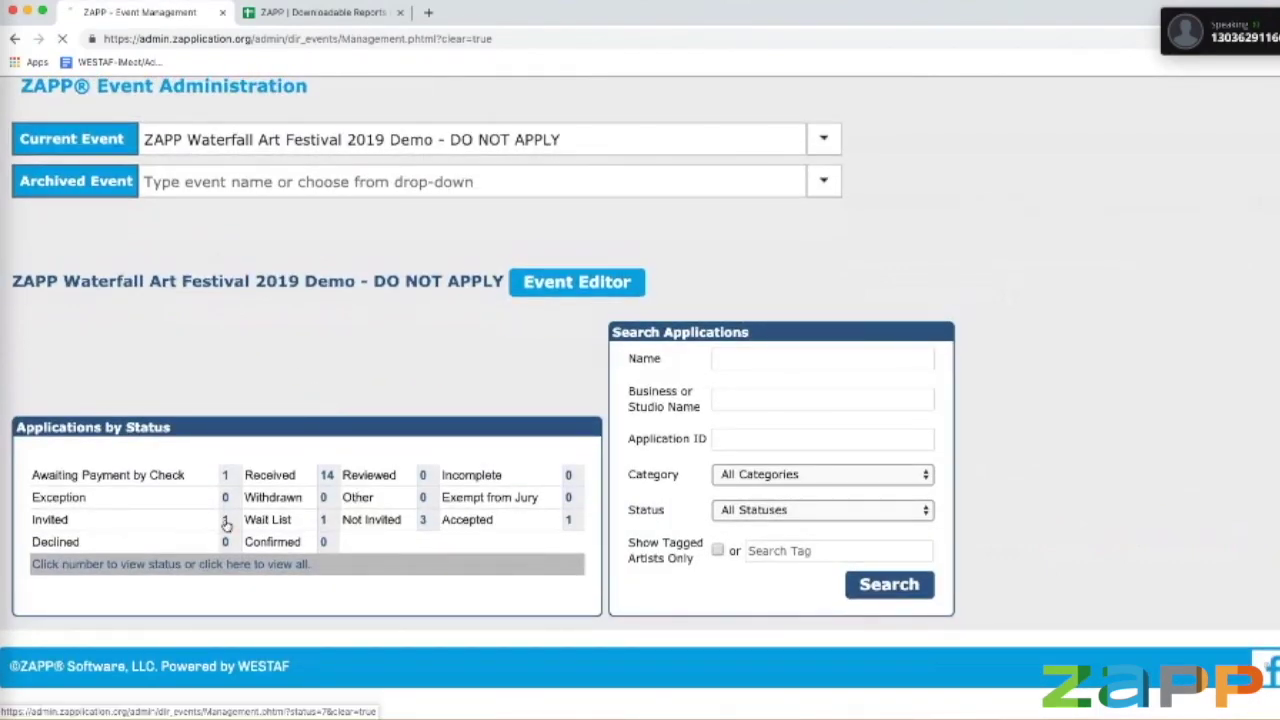
pyautogui.scroll(-6, 227, 515)
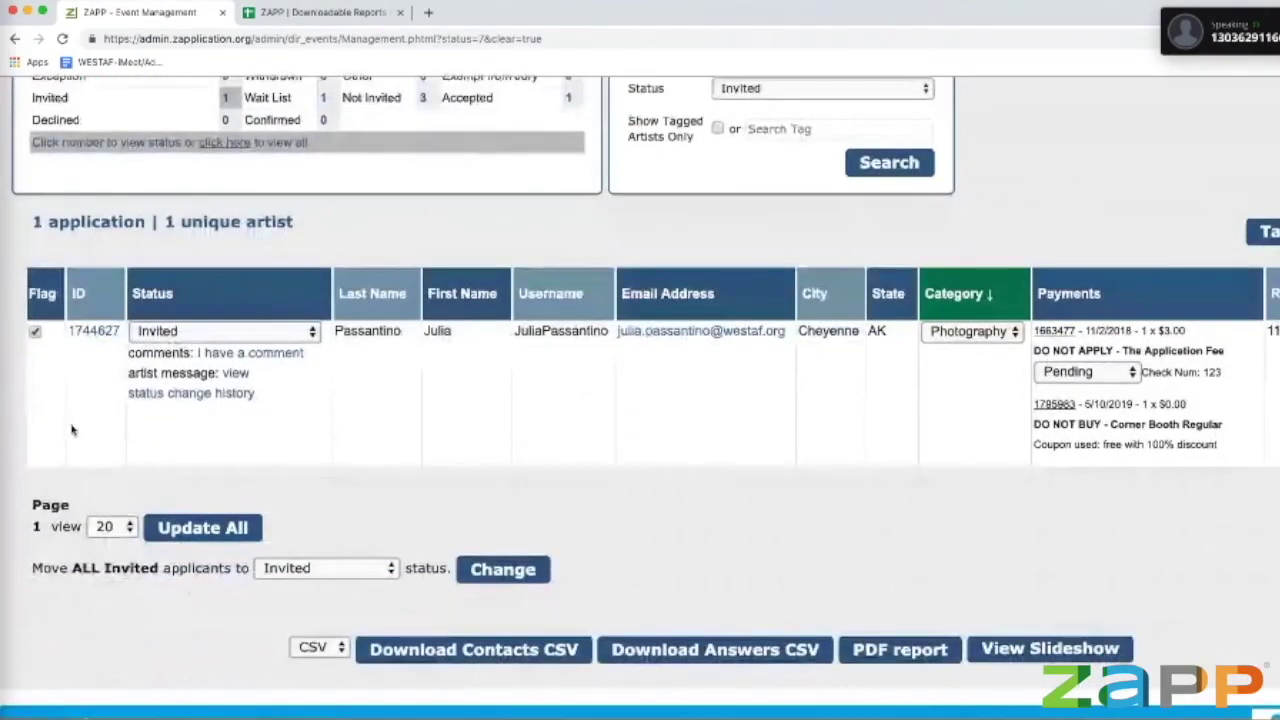
pyautogui.scroll(3, 57, 376)
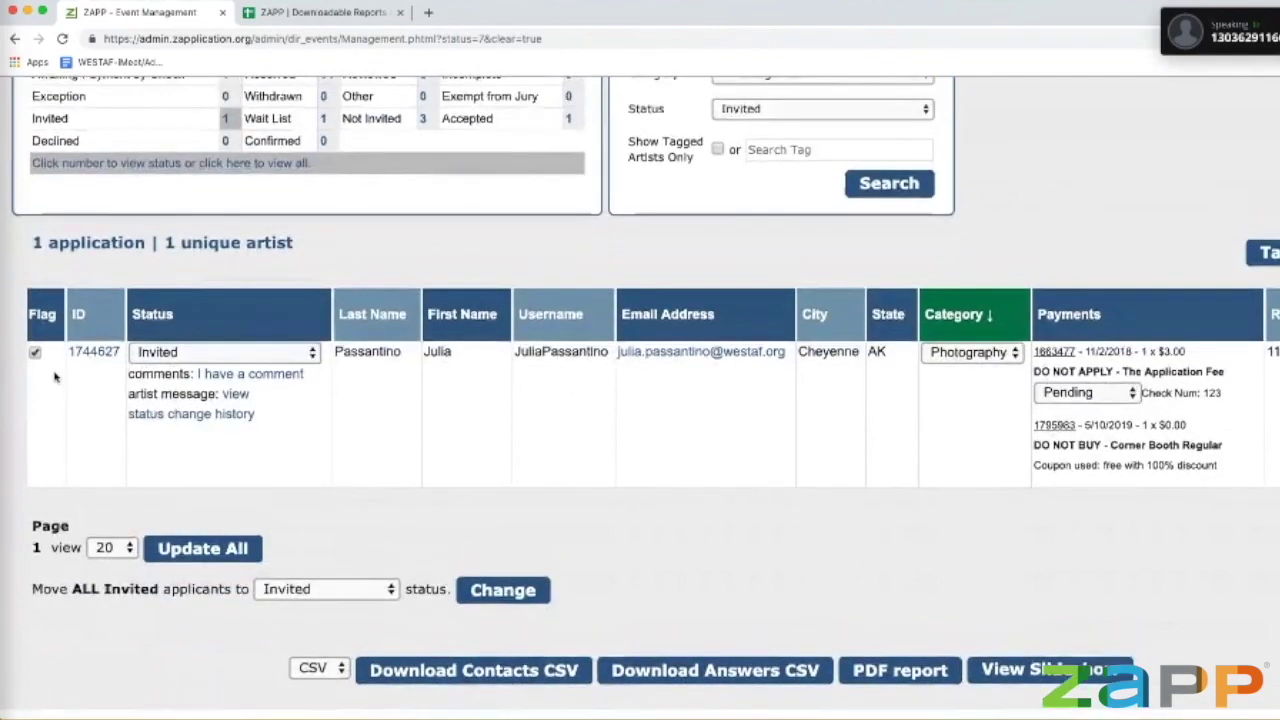
# Step: On the Event Communication page, select the Invited status as email recipients, limited to flagged applicants
pyautogui.scroll(3, 57, 376)
pyautogui.moveTo(118, 203)
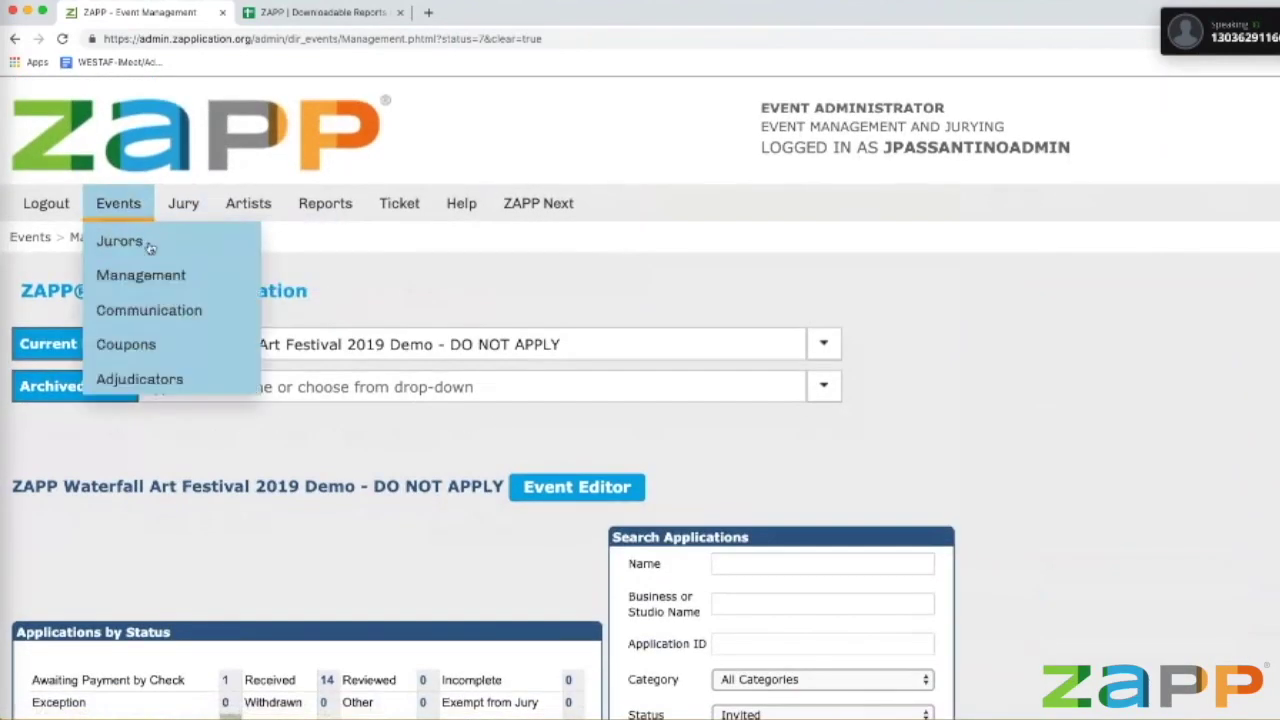
pyautogui.click(150, 310)
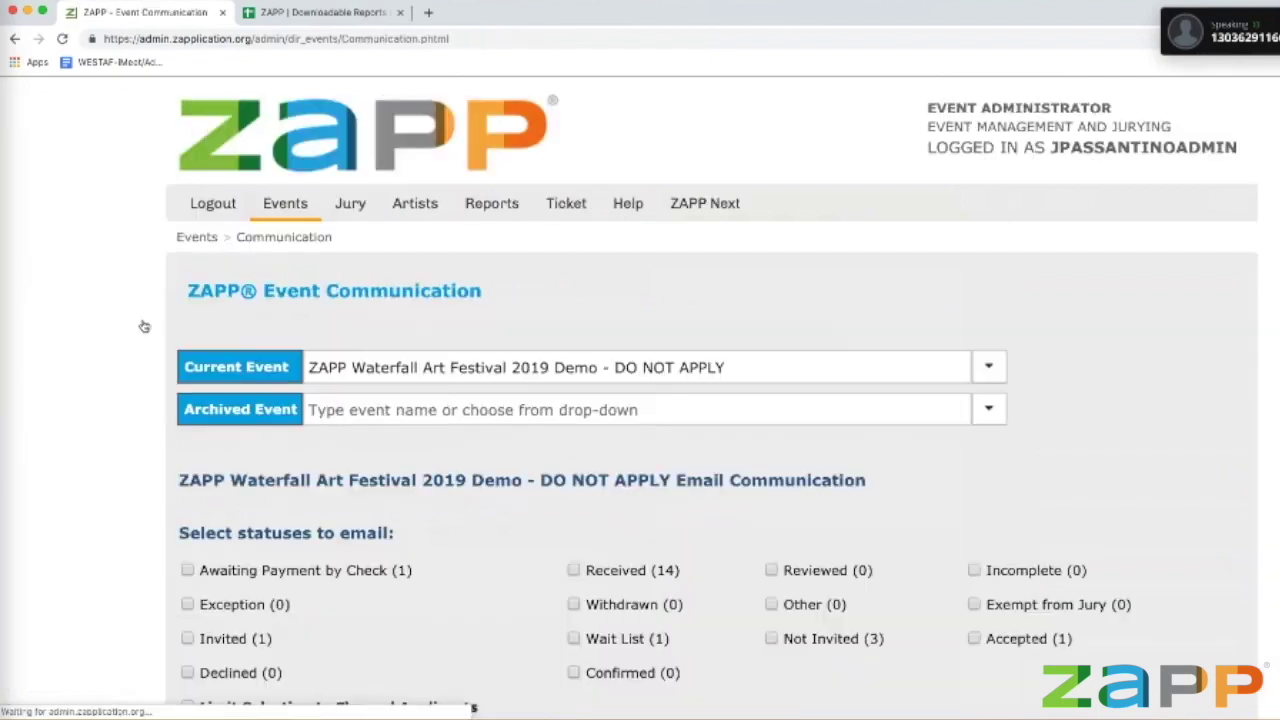
pyautogui.scroll(-2, 160, 340)
pyautogui.scroll(-1, 182, 372)
pyautogui.click(187, 479)
pyautogui.click(187, 548)
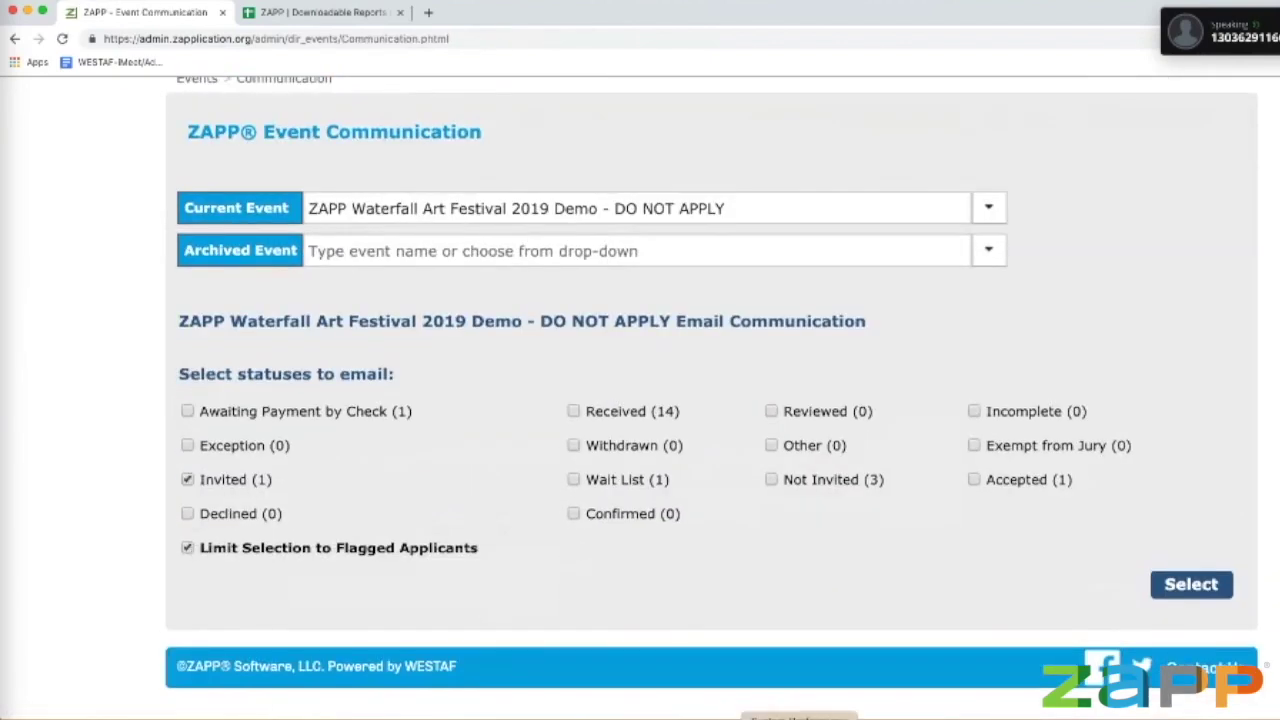
pyautogui.click(1150, 590)
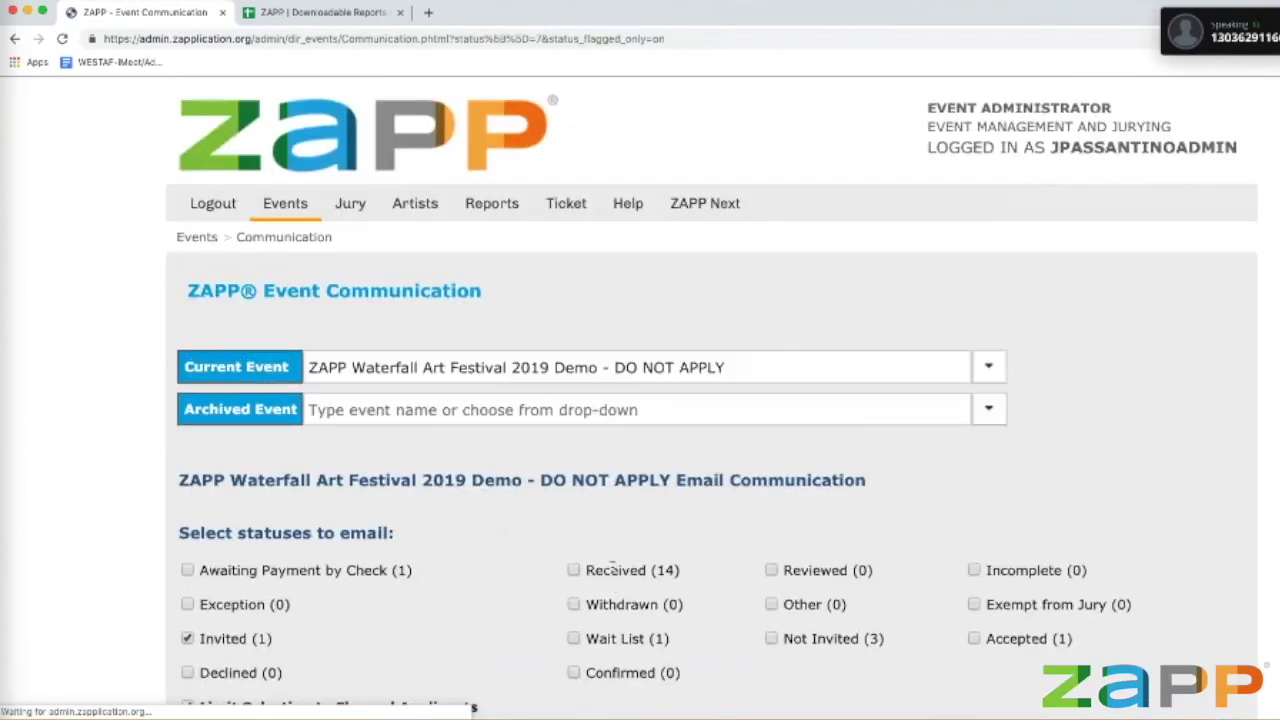
# Step: Review the email composition form for the selected applicants, including its sender, template, subject and body fields
pyautogui.scroll(-5, 600, 560)
pyautogui.scroll(-3, 612, 572)
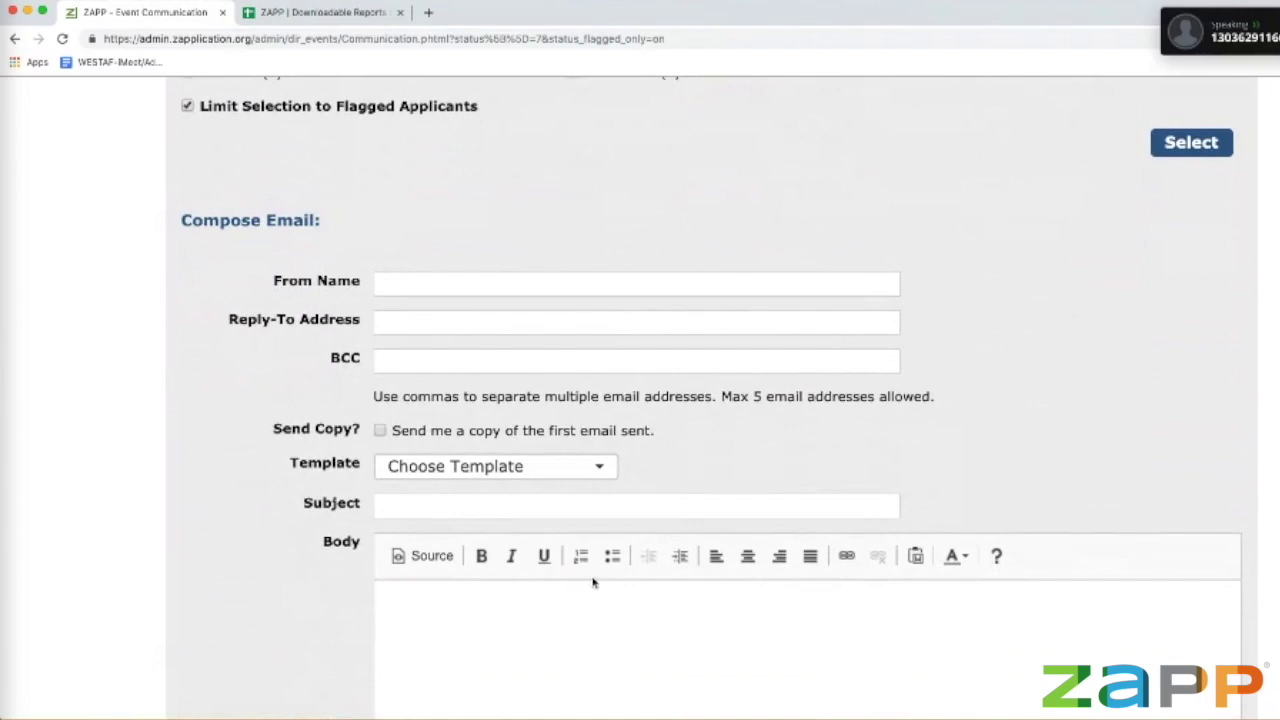
pyautogui.scroll(-2, 575, 600)
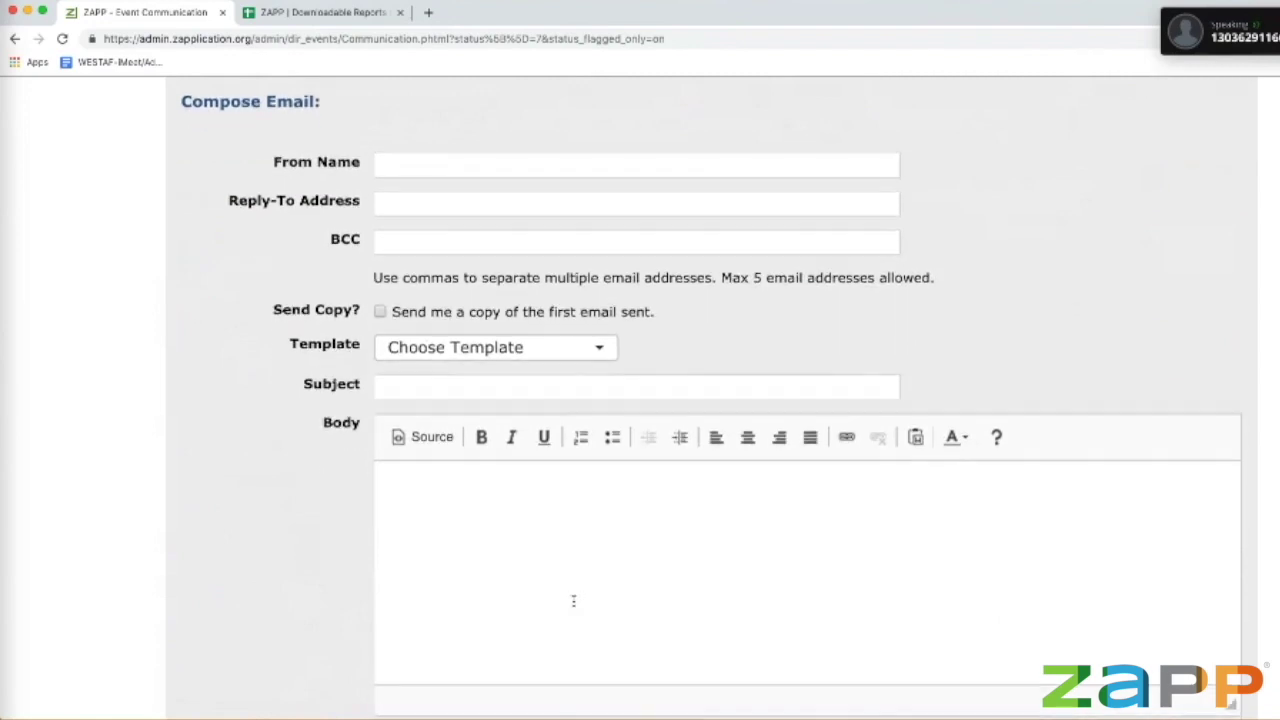
pyautogui.scroll(1, 567, 607)
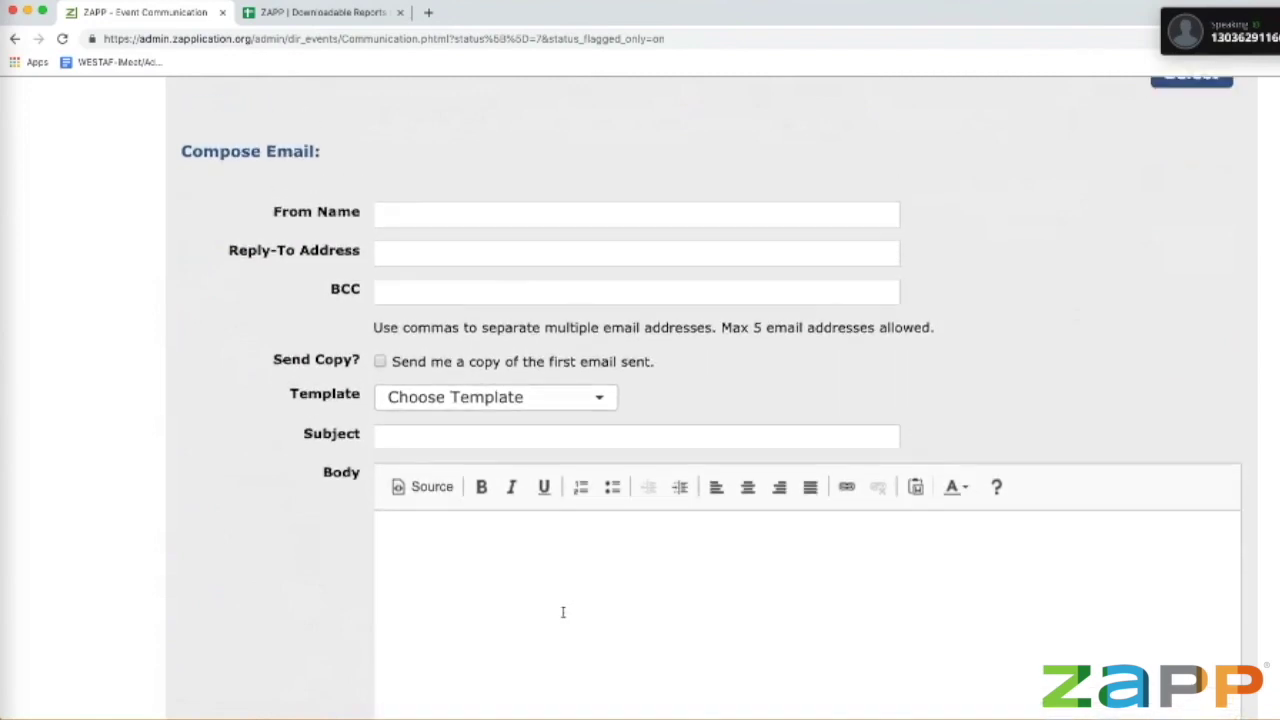
pyautogui.scroll(-1, 563, 612)
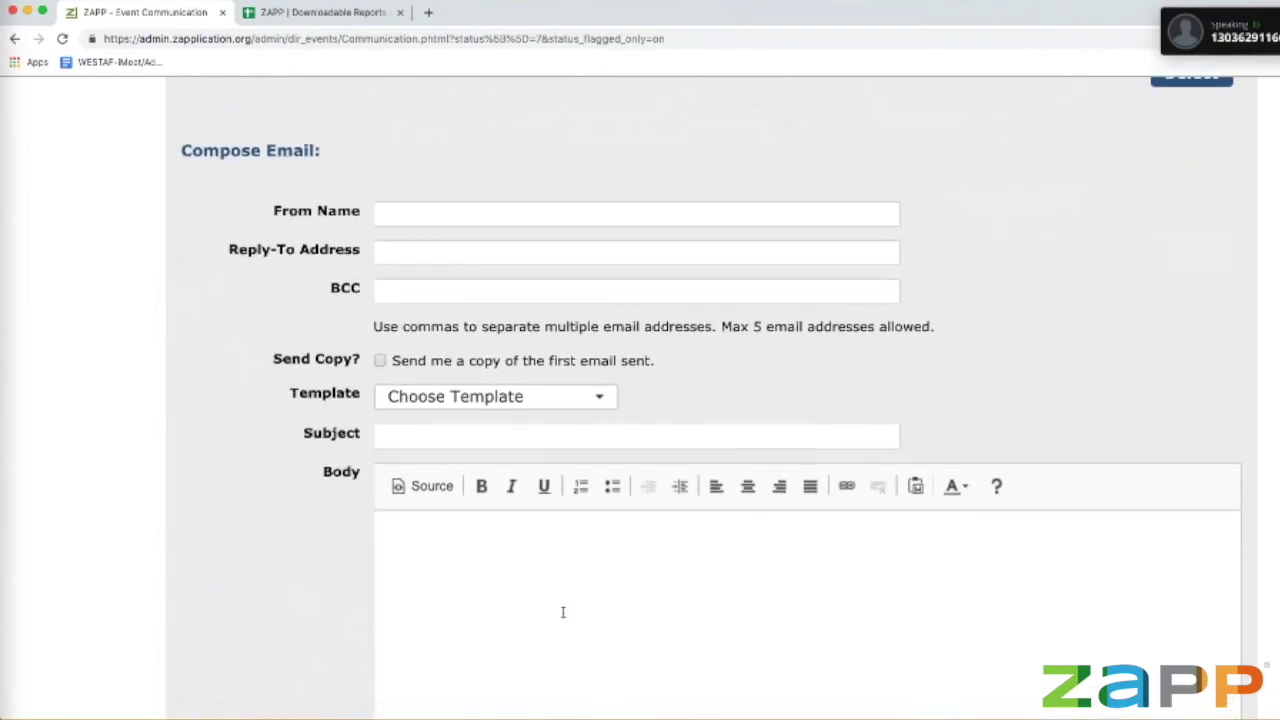
# Step: Return to the festival's event management page and view its Applications by Status summary
pyautogui.scroll(9, 563, 612)
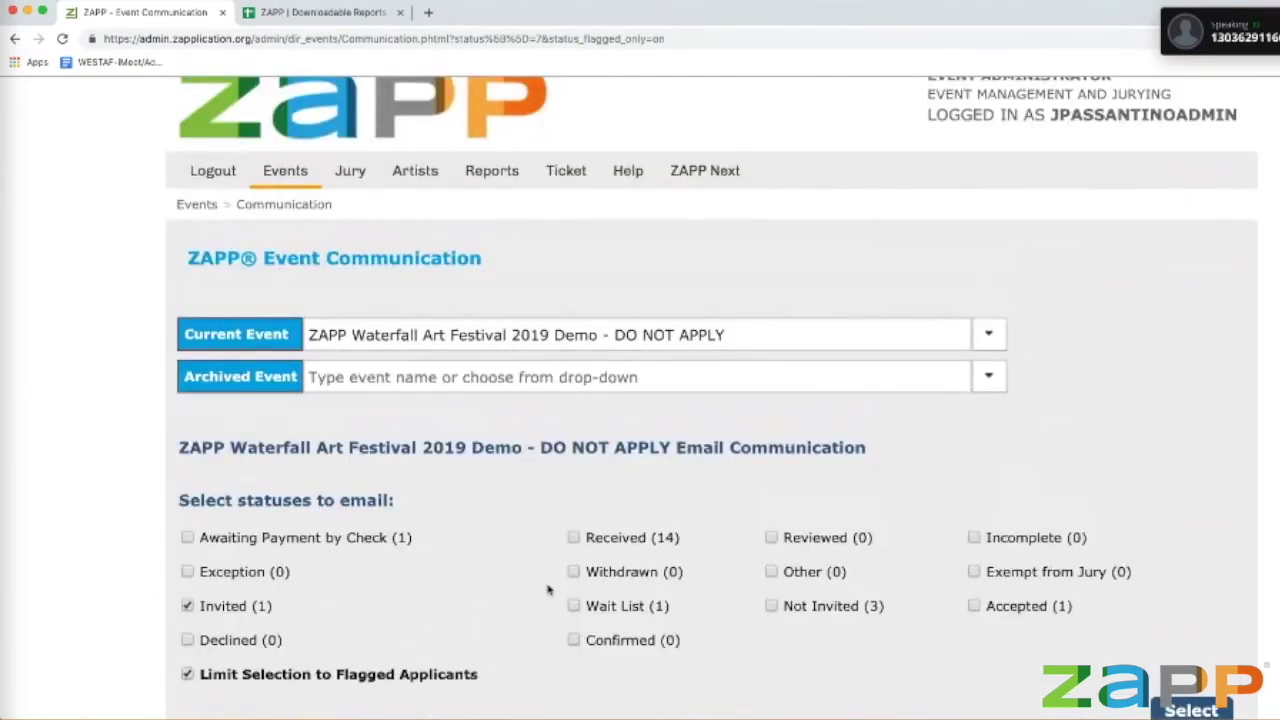
pyautogui.moveTo(270, 178)
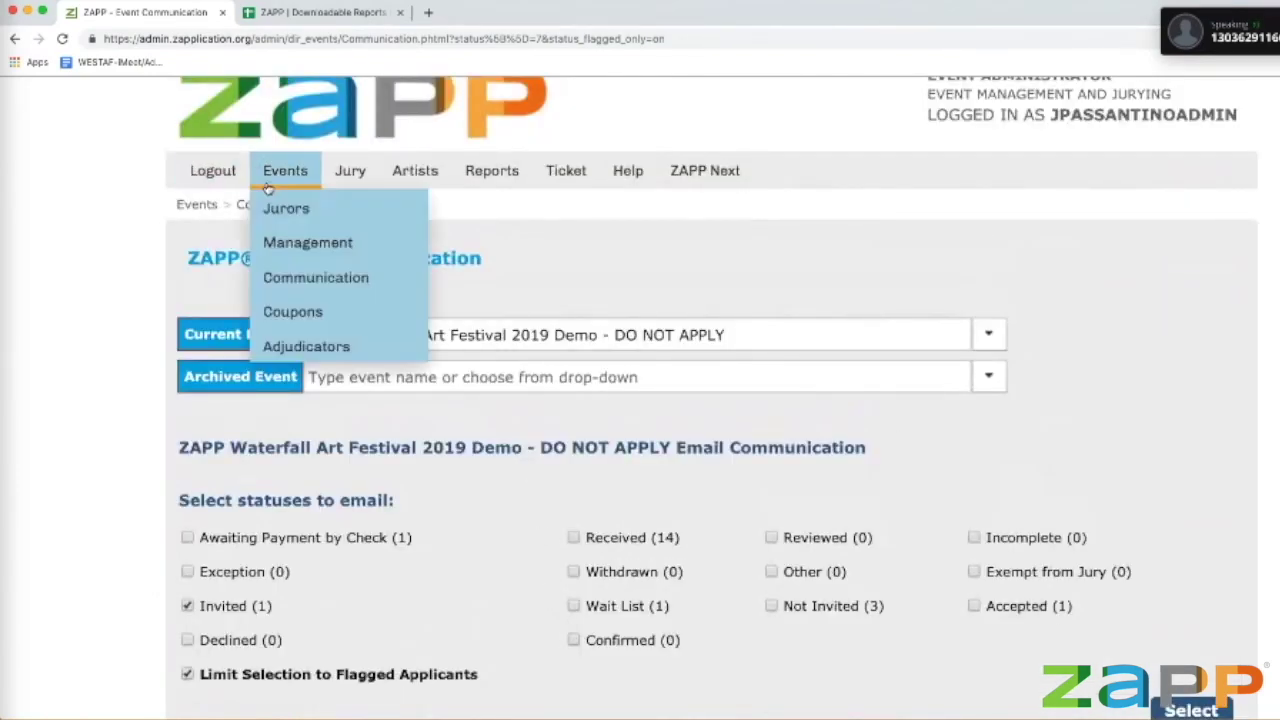
pyautogui.click(276, 236)
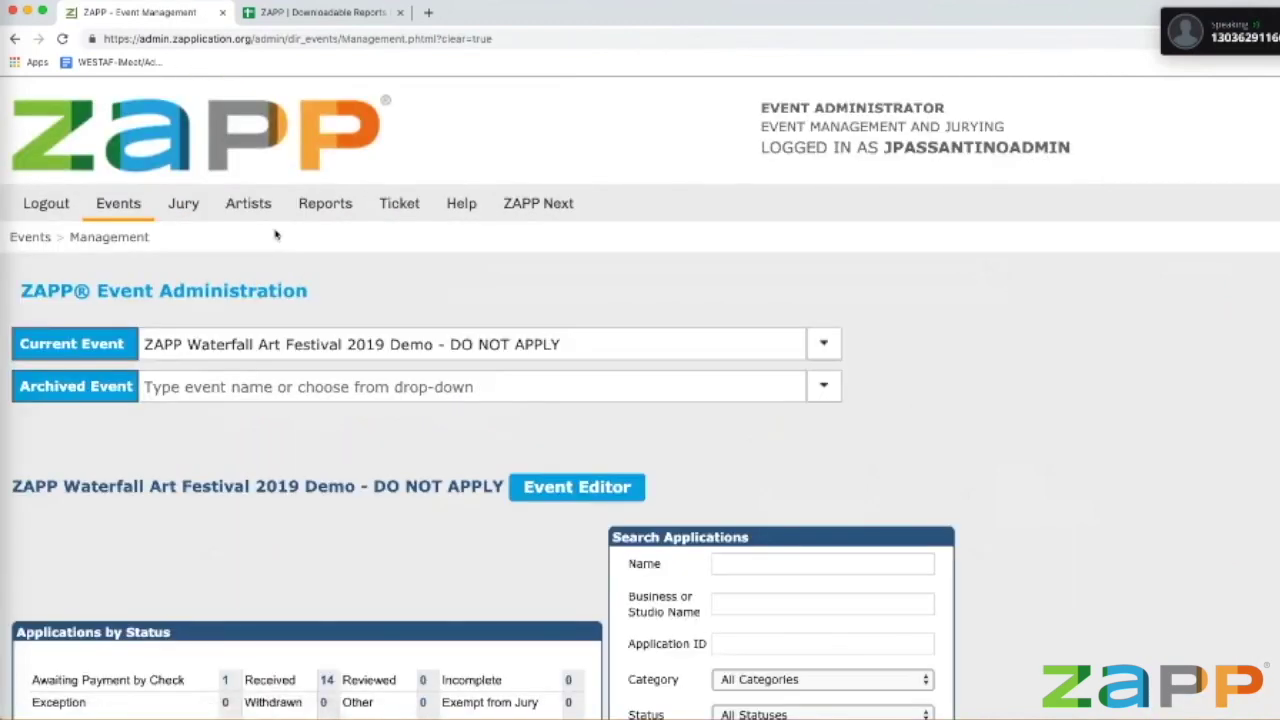
pyautogui.scroll(-3, 275, 228)
pyautogui.scroll(-1, 273, 232)
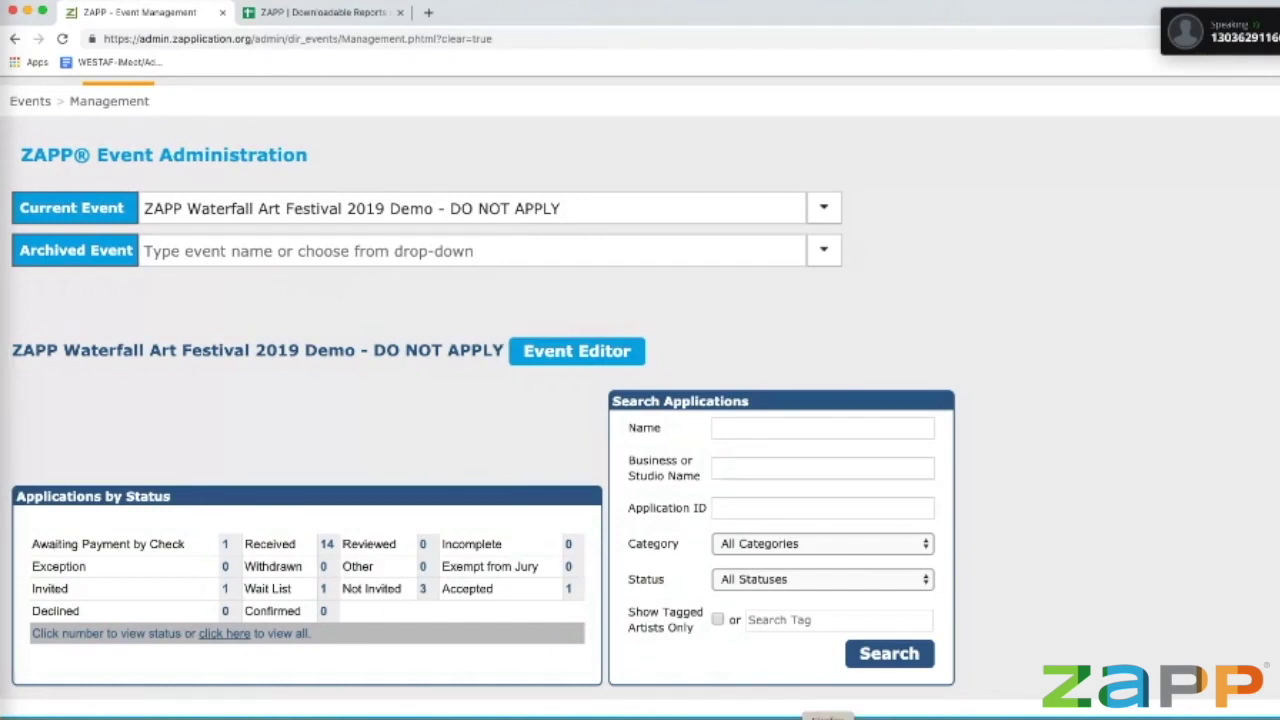
# Step: Check the festival's purchasable products again in the artist's ZAPP Shop window, and return to the admin window
pyautogui.click(828, 719)
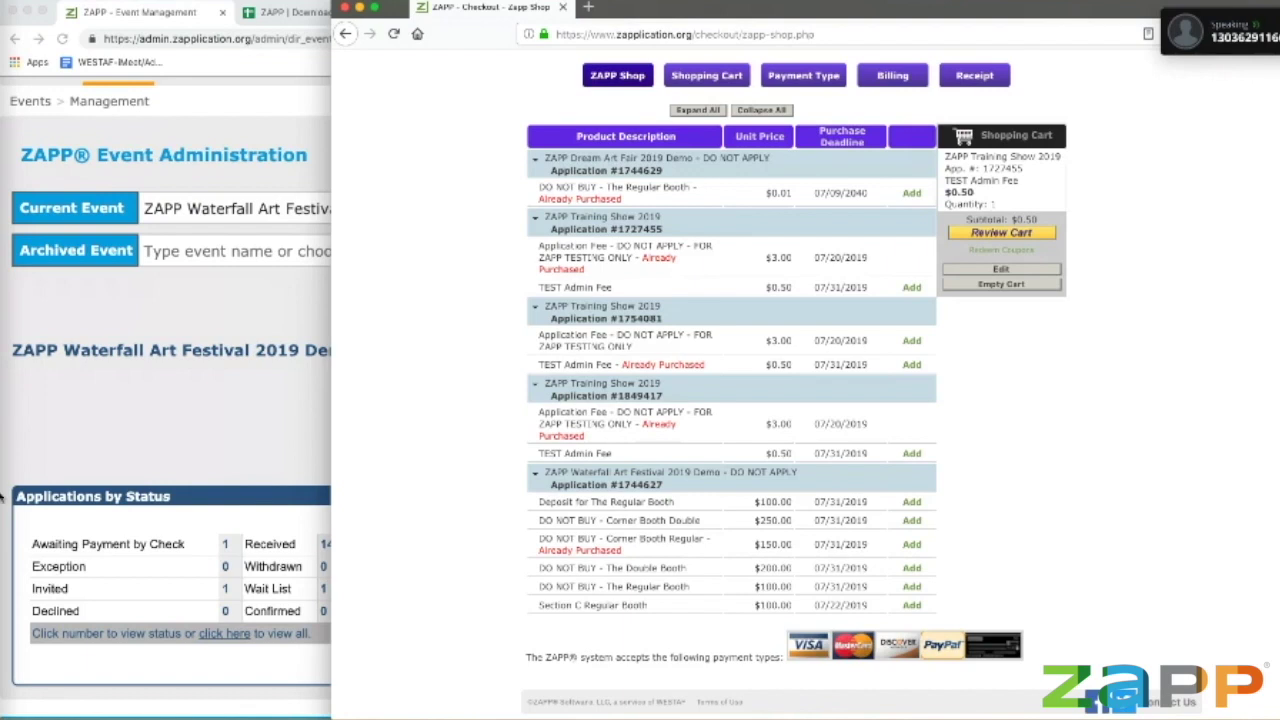
pyautogui.click(24, 451)
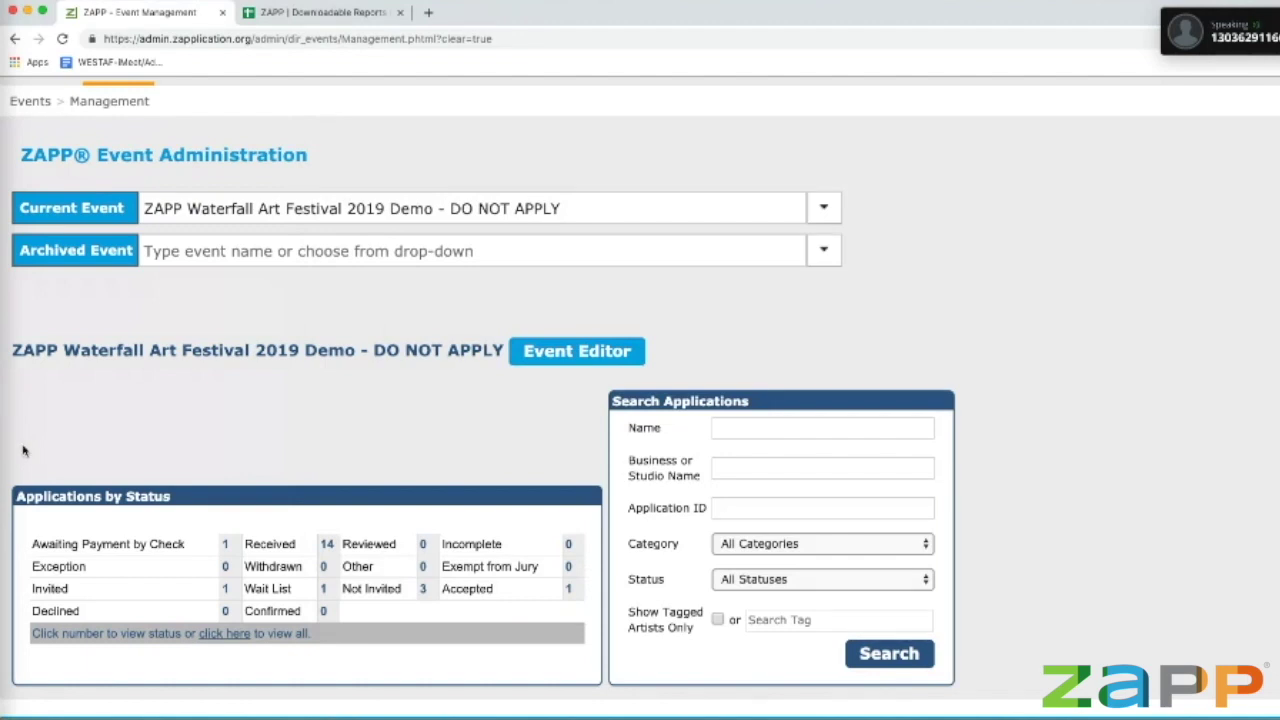
# Step: Open the festival's Product Editor, deactivate the Regular Booth without saving, and reactivate it
pyautogui.click(530, 362)
pyautogui.scroll(-3, 837, 331)
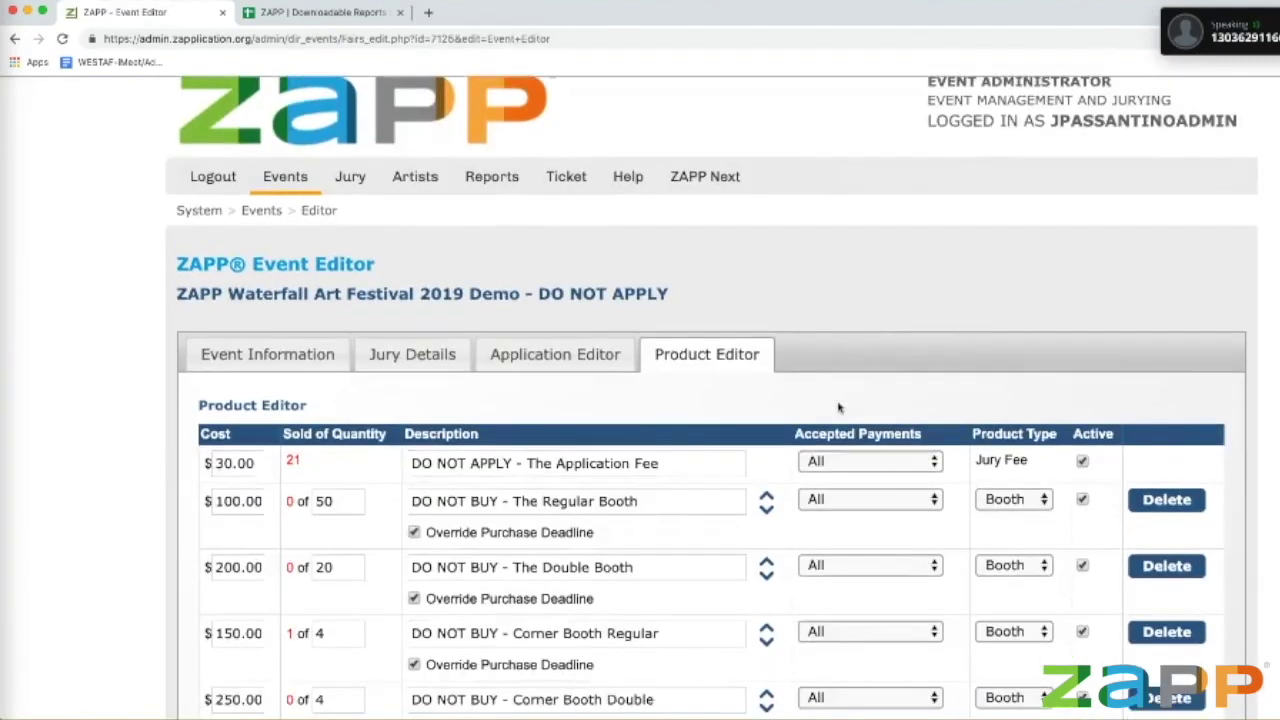
pyautogui.click(1082, 230)
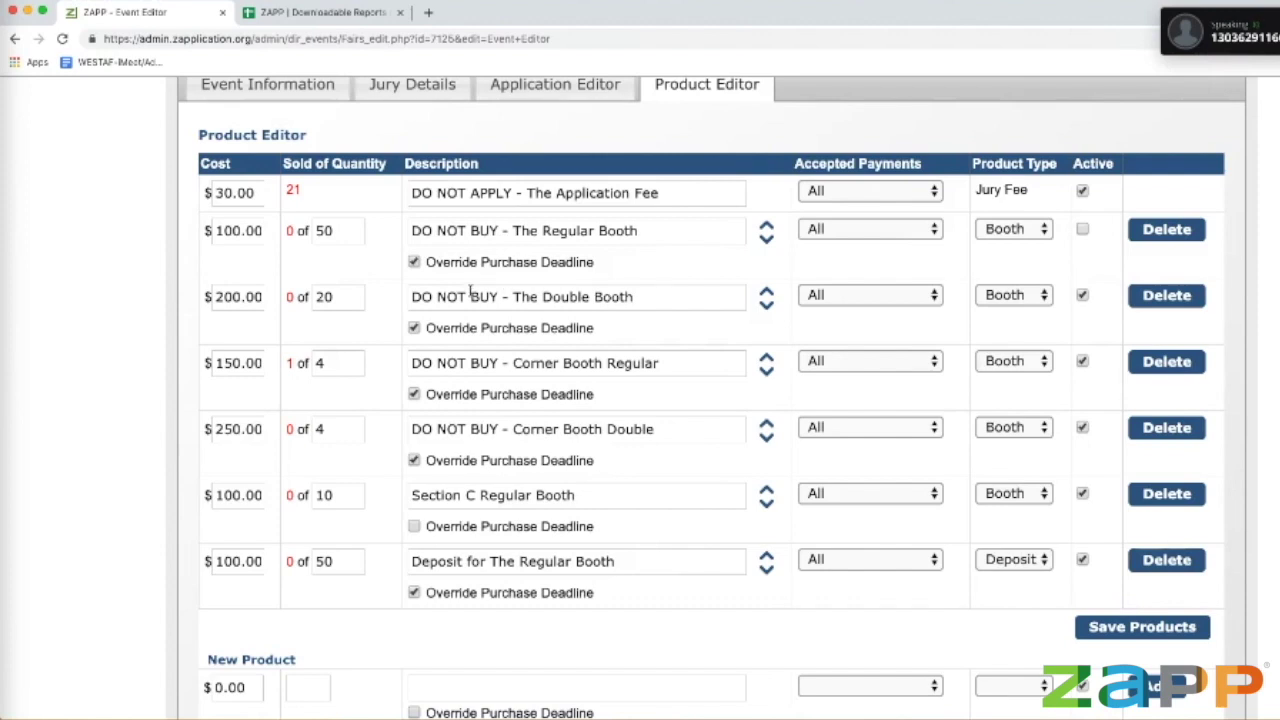
pyautogui.click(1082, 231)
pyautogui.scroll(-1, 440, 368)
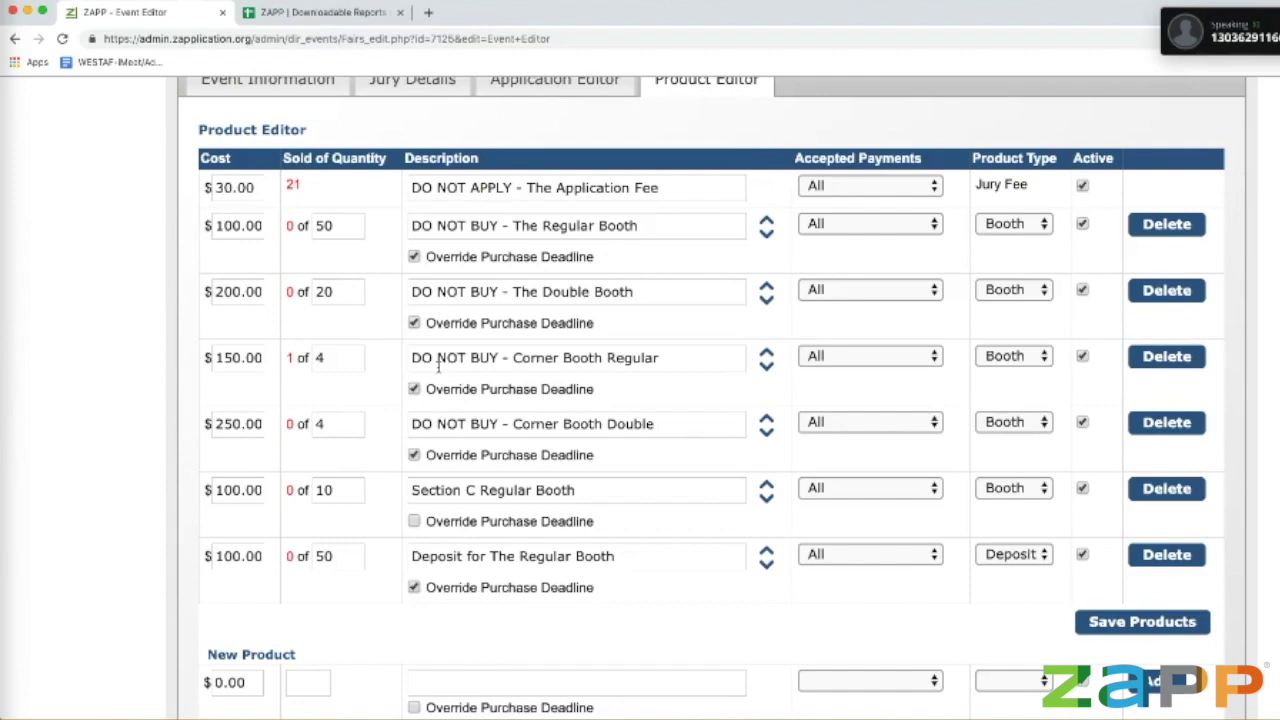
# Step: Go back to the event management page and examine the Confirmed entry among the application statuses
pyautogui.scroll(2, 438, 368)
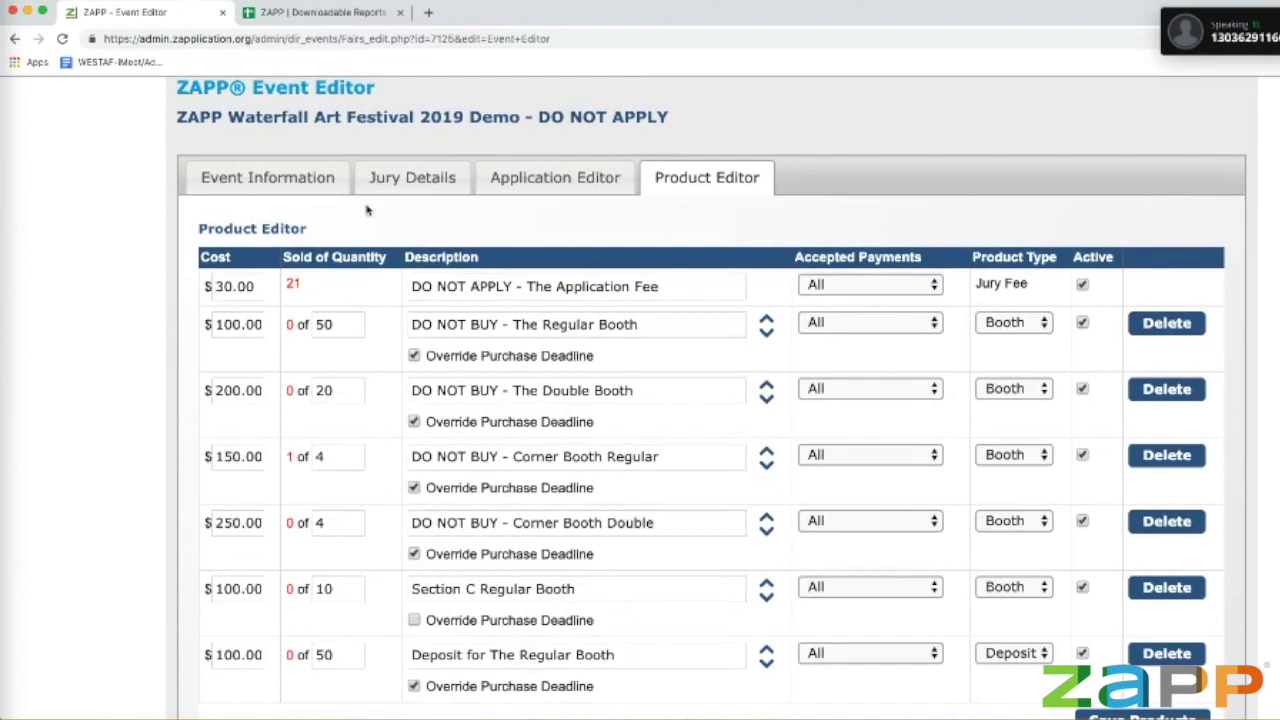
pyautogui.scroll(3, 325, 190)
pyautogui.moveTo(285, 140)
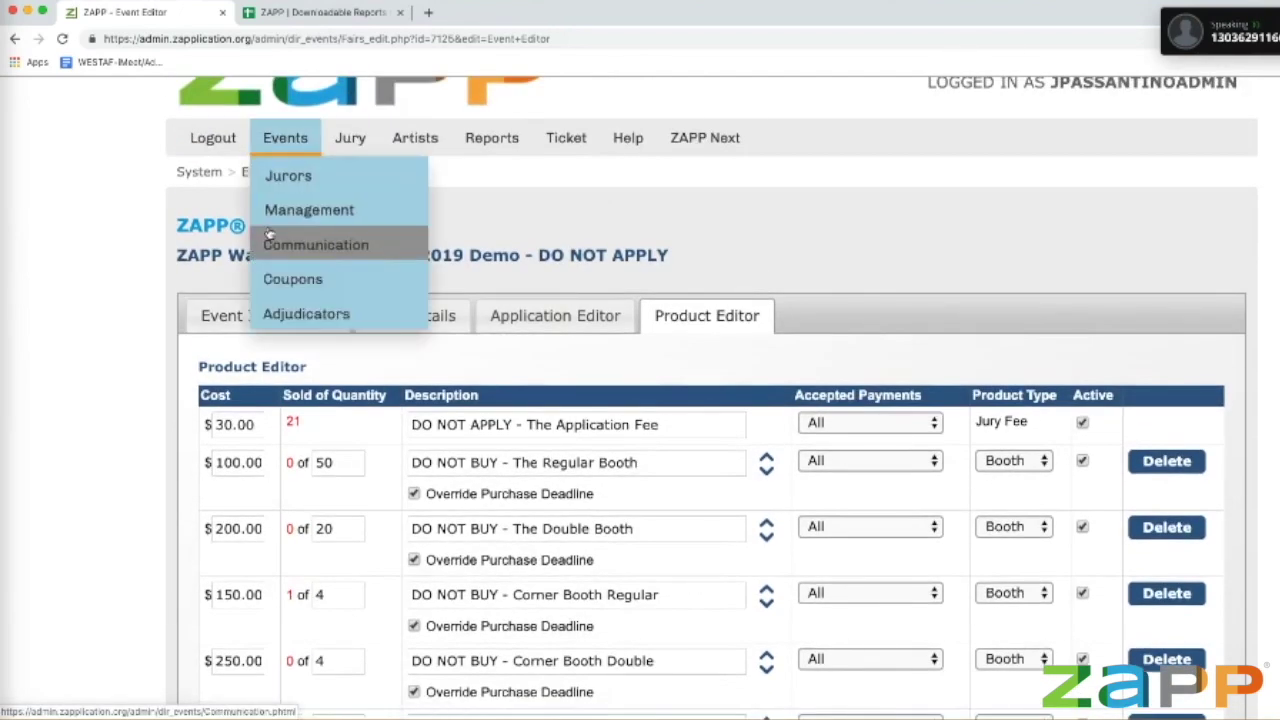
pyautogui.click(290, 210)
pyautogui.scroll(-3, 319, 390)
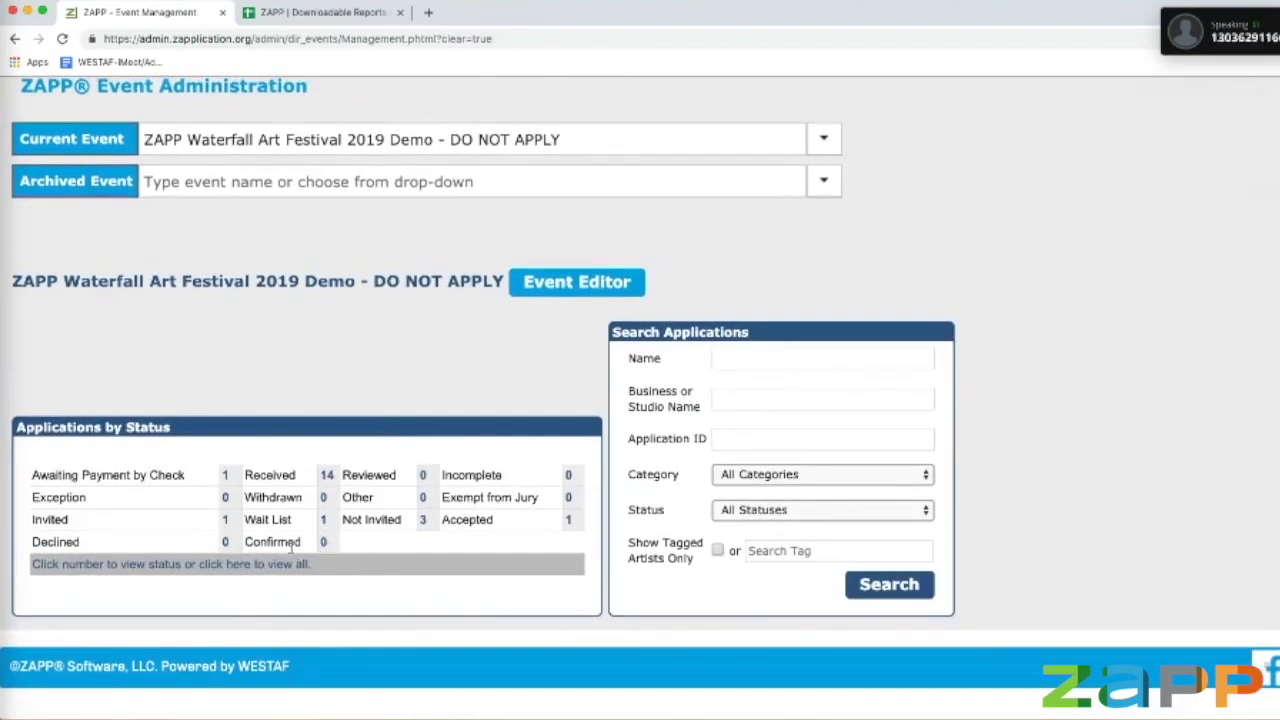
pyautogui.moveTo(245, 548); pyautogui.dragTo(320, 541)
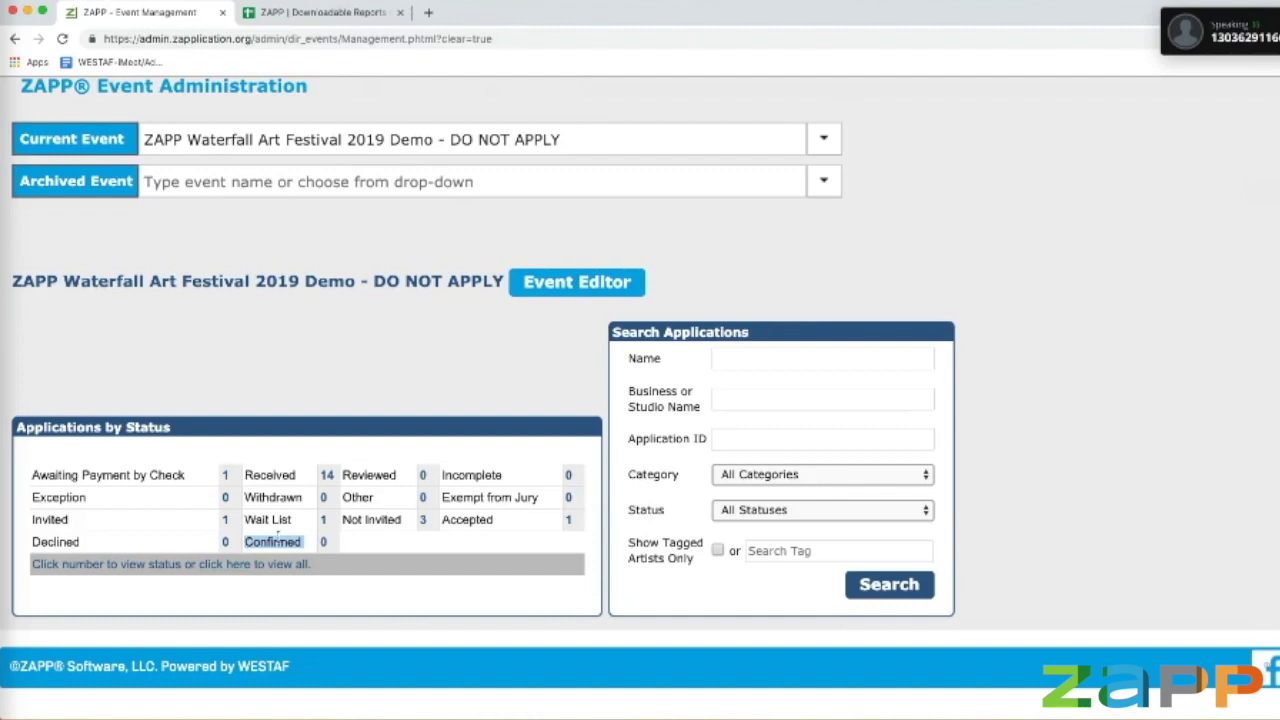
# Step: Open the festival's Product Editor and choose Canopy as the new product's type
pyautogui.click(390, 532)
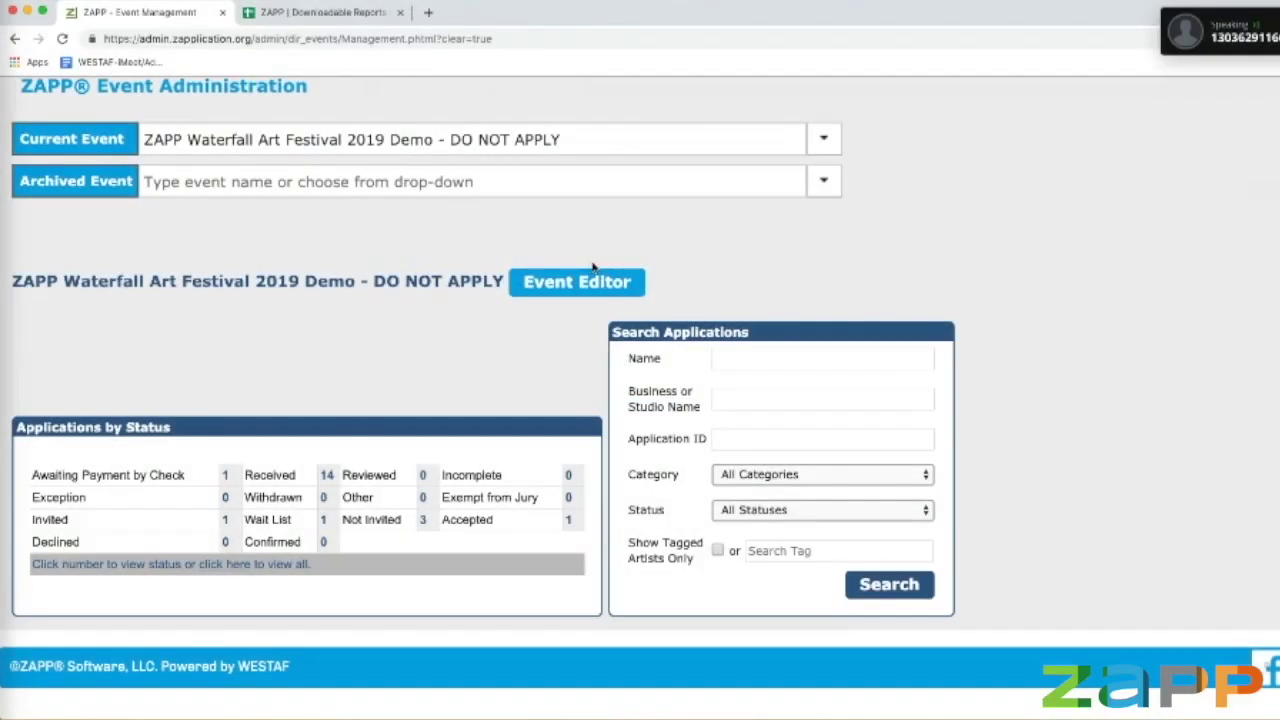
pyautogui.click(575, 290)
pyautogui.scroll(-5, 590, 320)
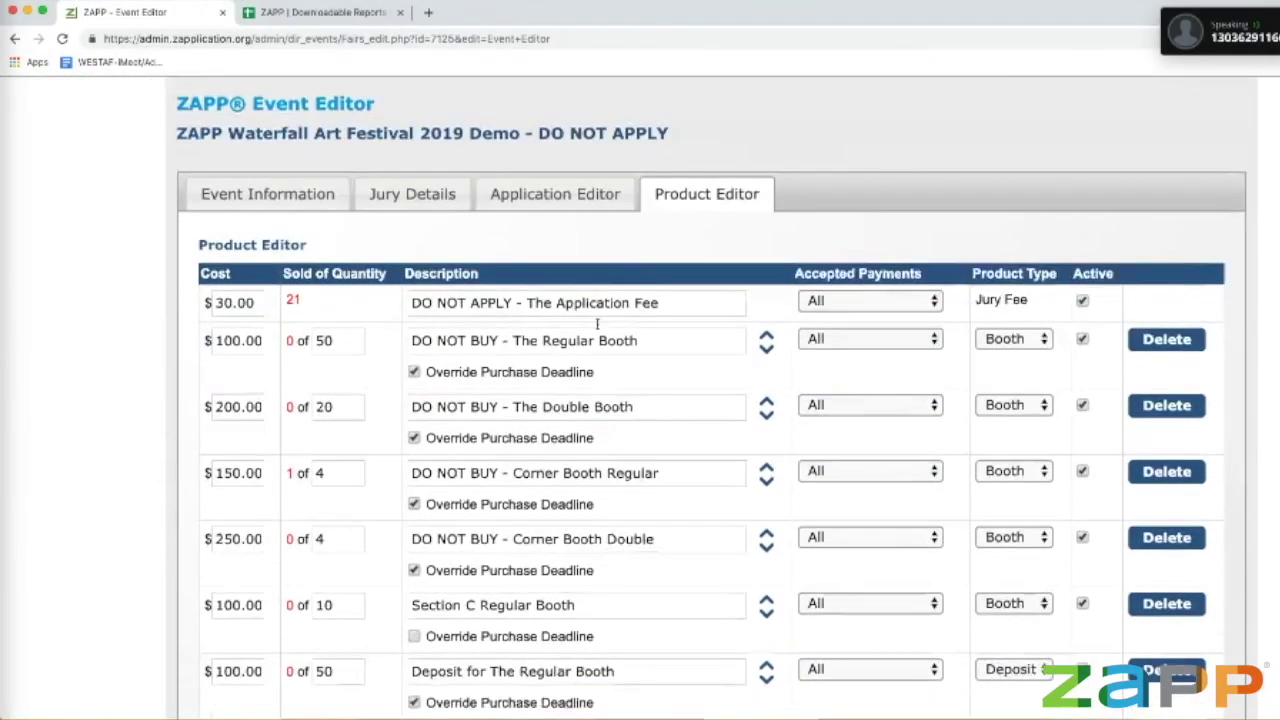
pyautogui.scroll(-2, 598, 328)
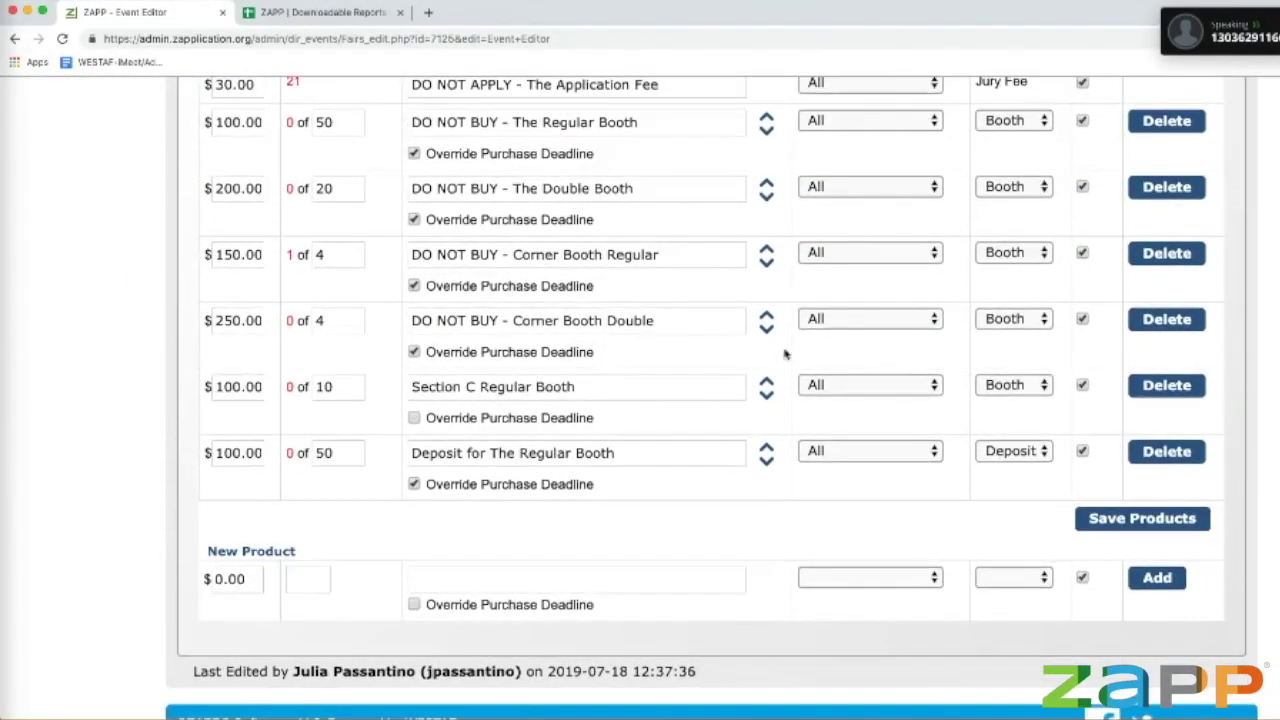
pyautogui.click(1006, 586)
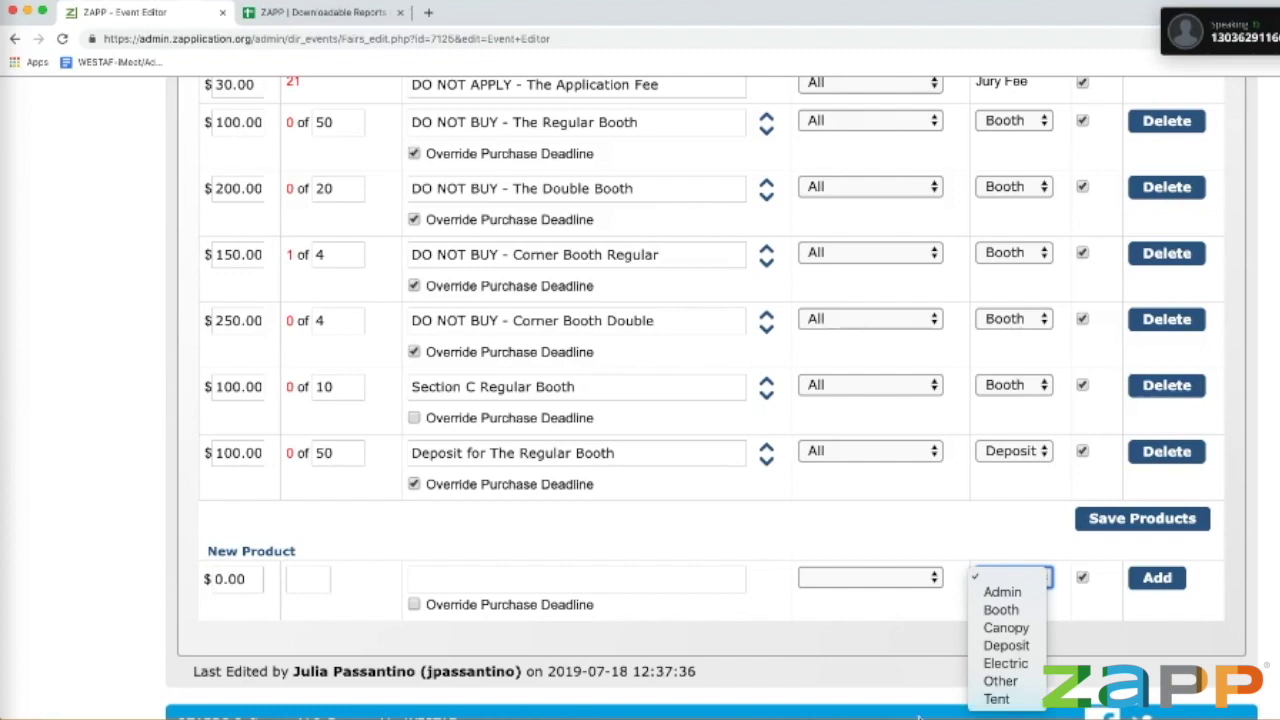
pyautogui.click(1021, 634)
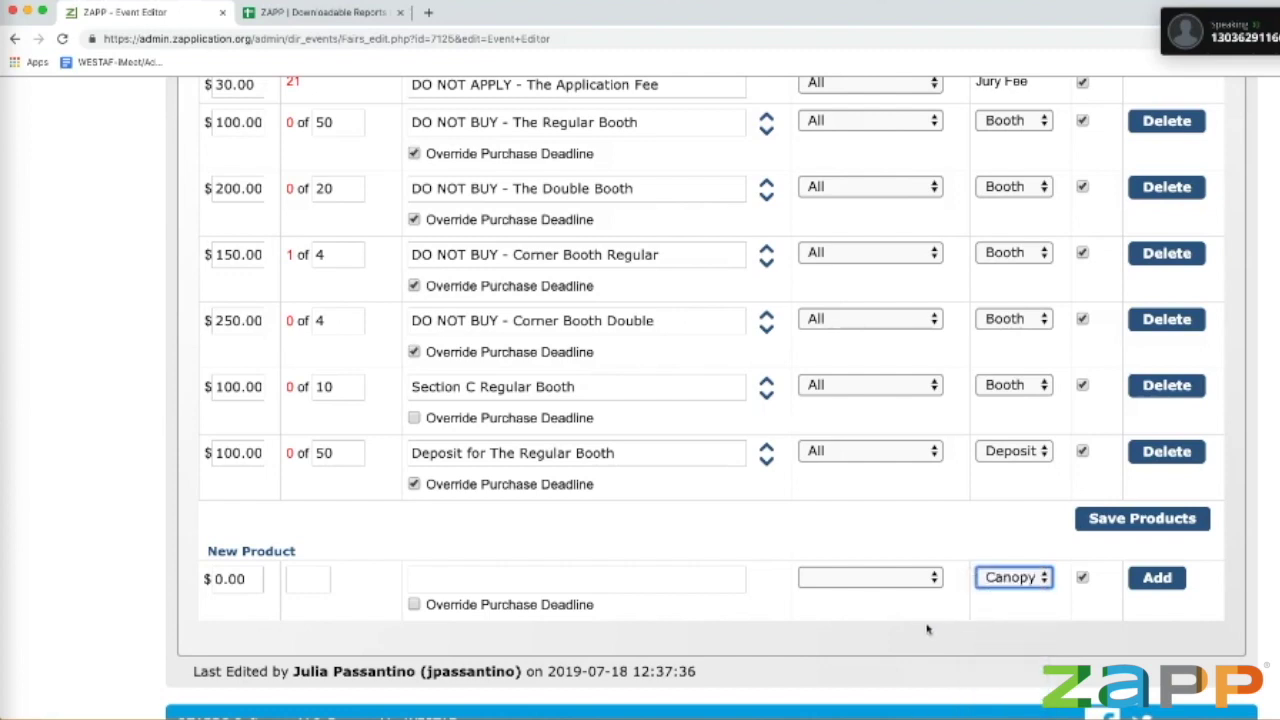
pyautogui.click(874, 526)
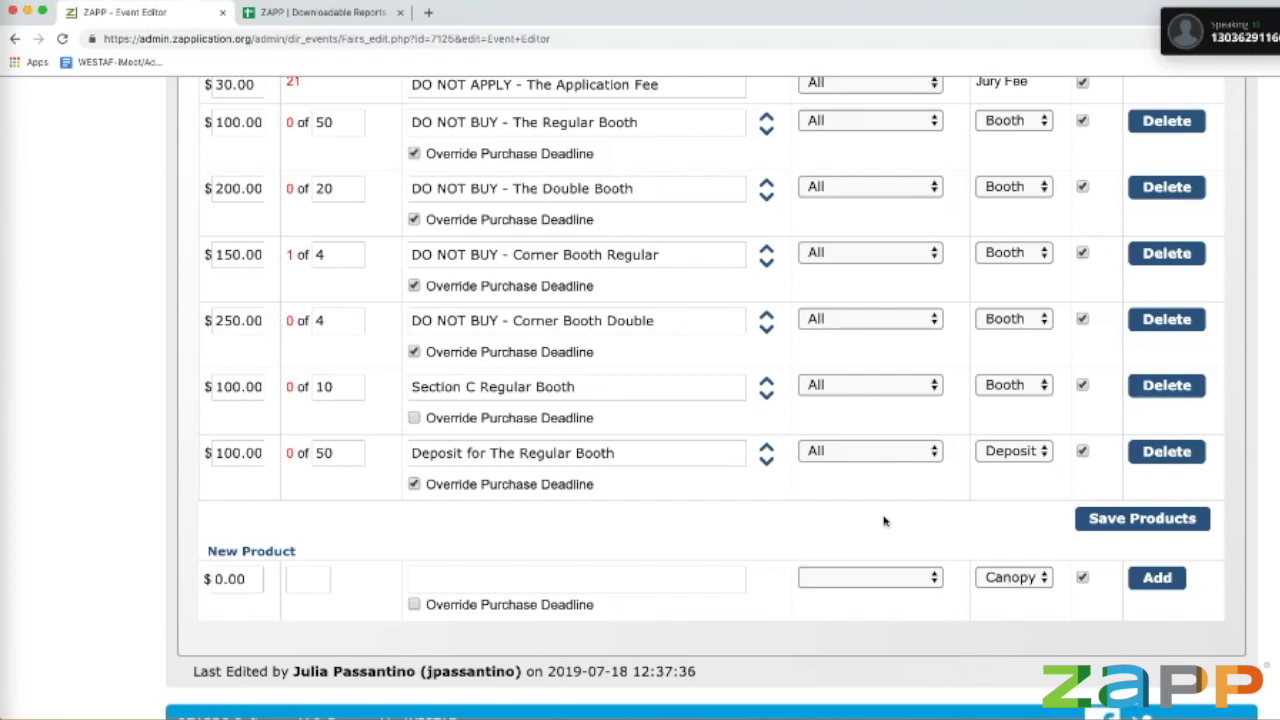
# Step: Change the new product's type to Other and check its description field
pyautogui.click(1015, 578)
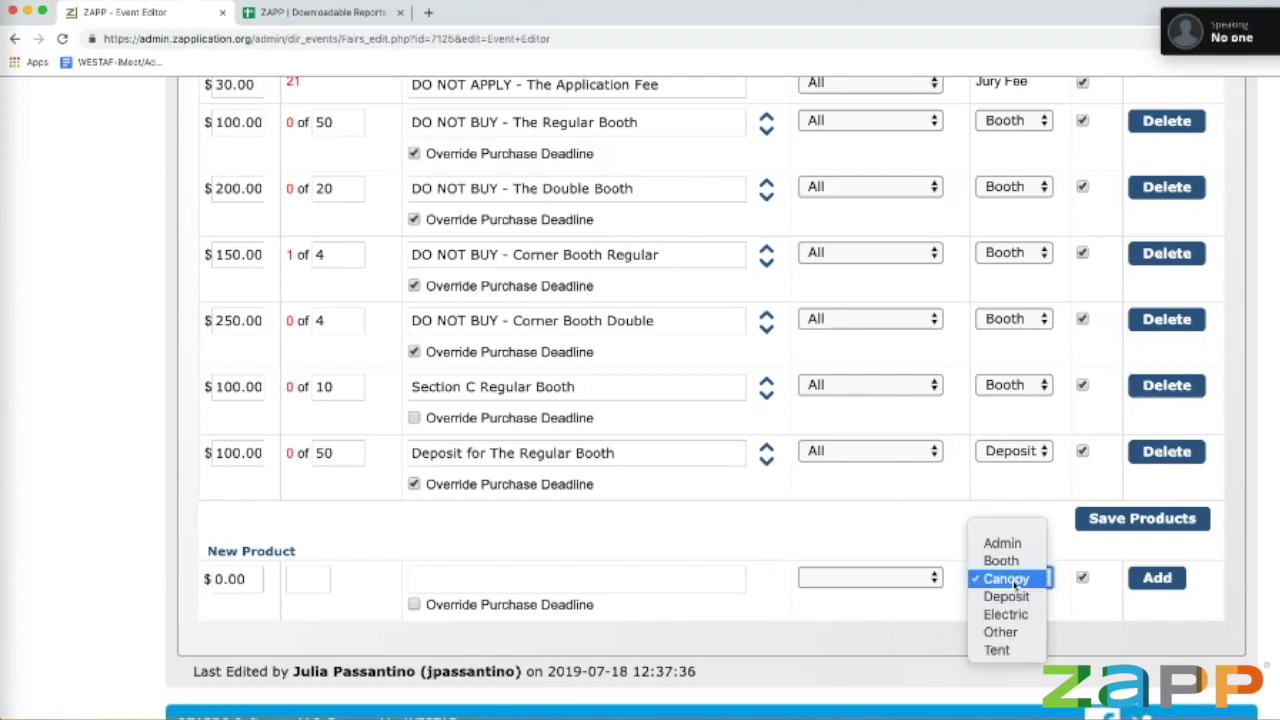
pyautogui.click(1023, 634)
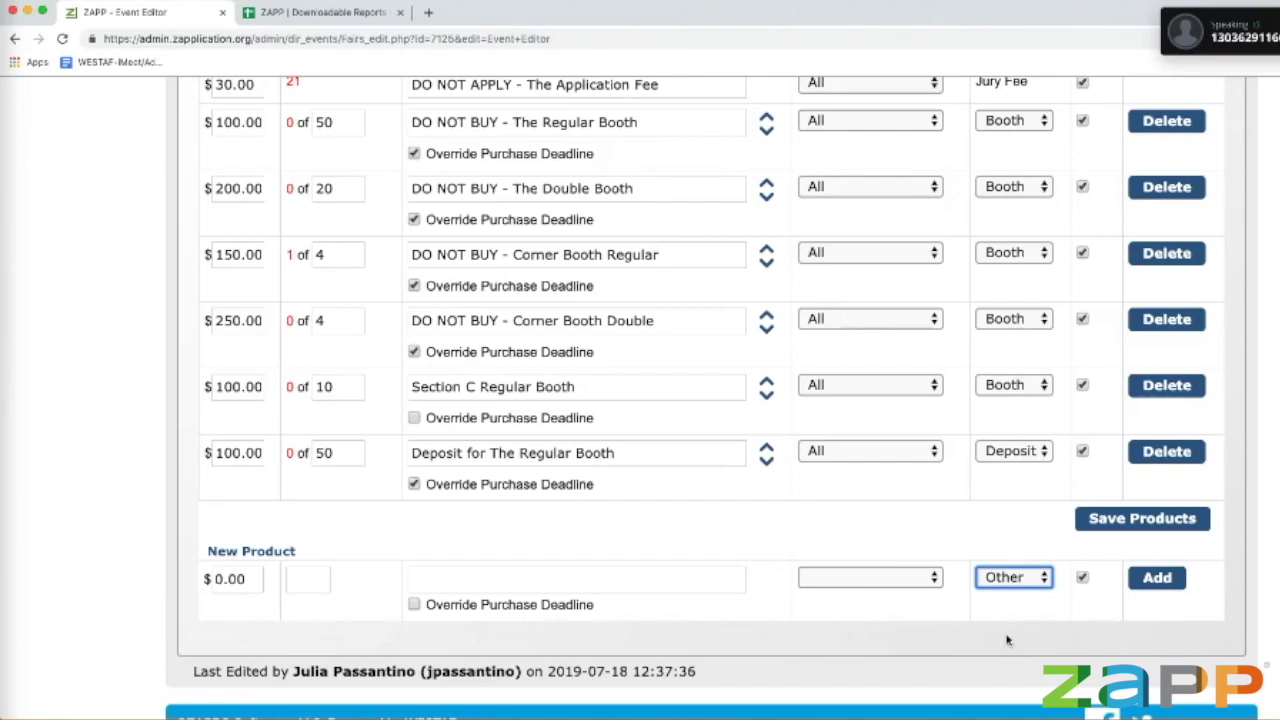
pyautogui.click(1029, 635)
pyautogui.click(604, 577)
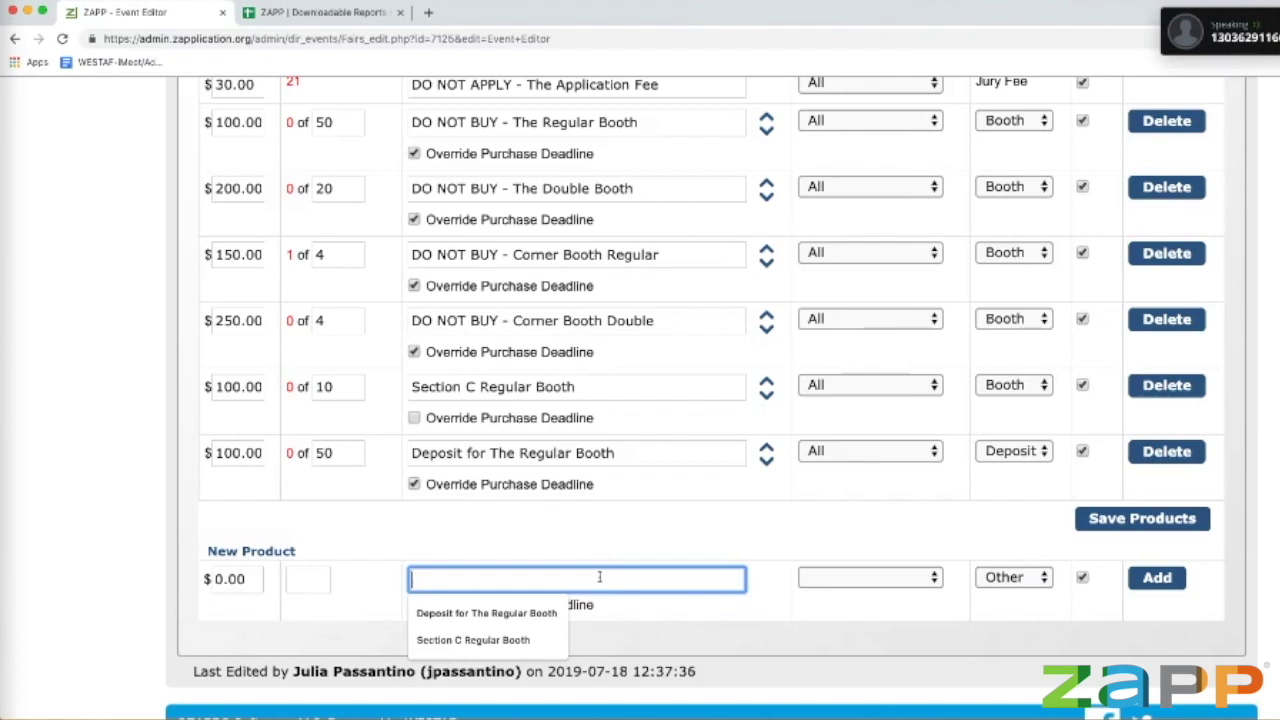
pyautogui.click(628, 557)
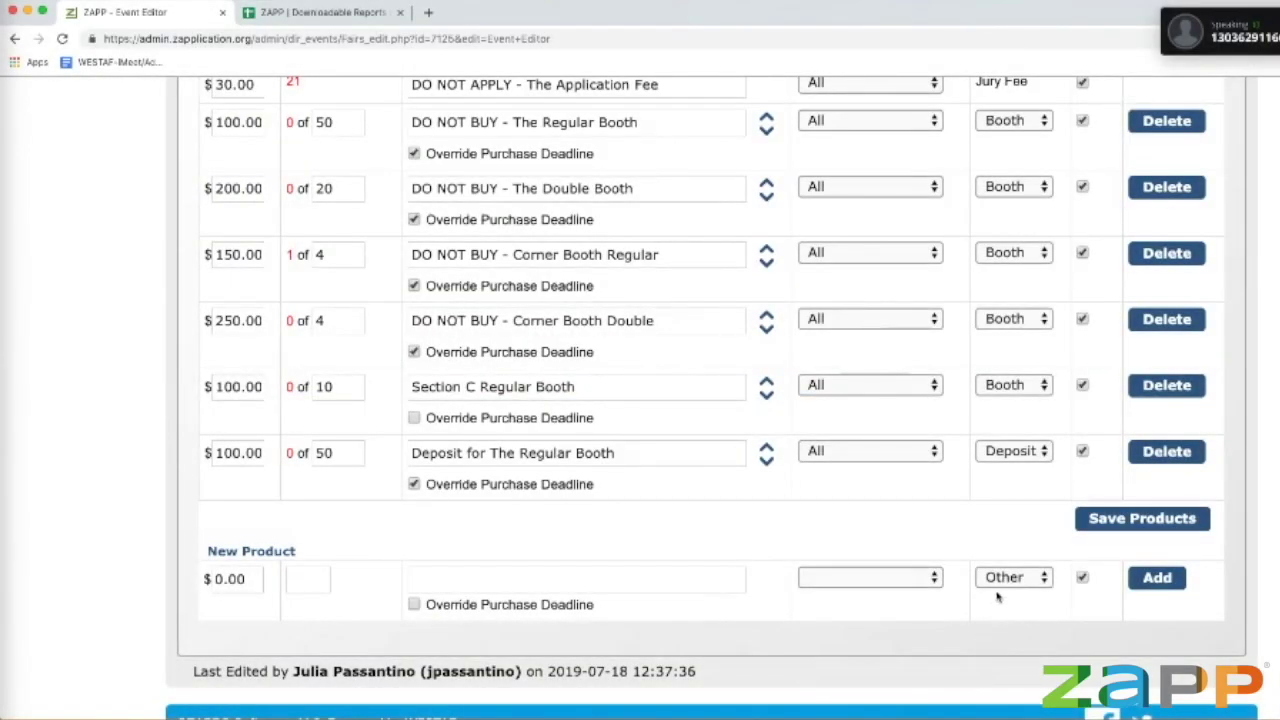
# Step: Change the new product's type to Deposit without adding the product
pyautogui.click(1000, 584)
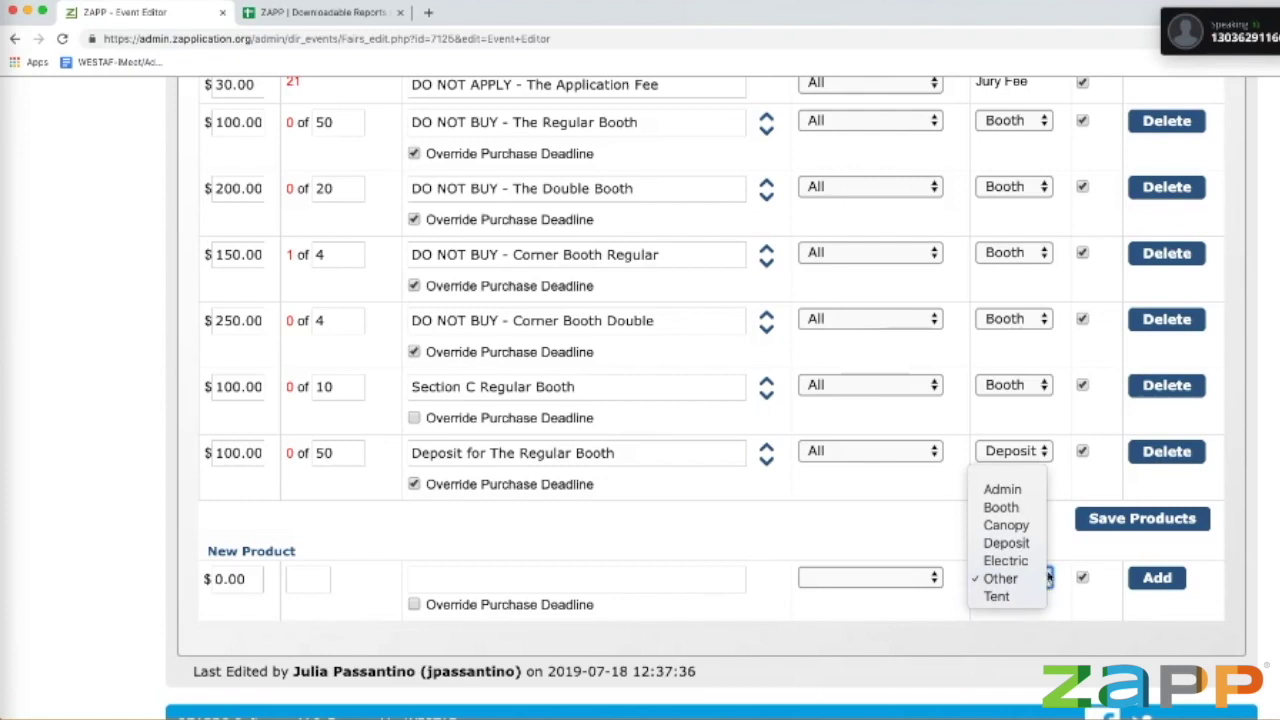
pyautogui.click(1012, 543)
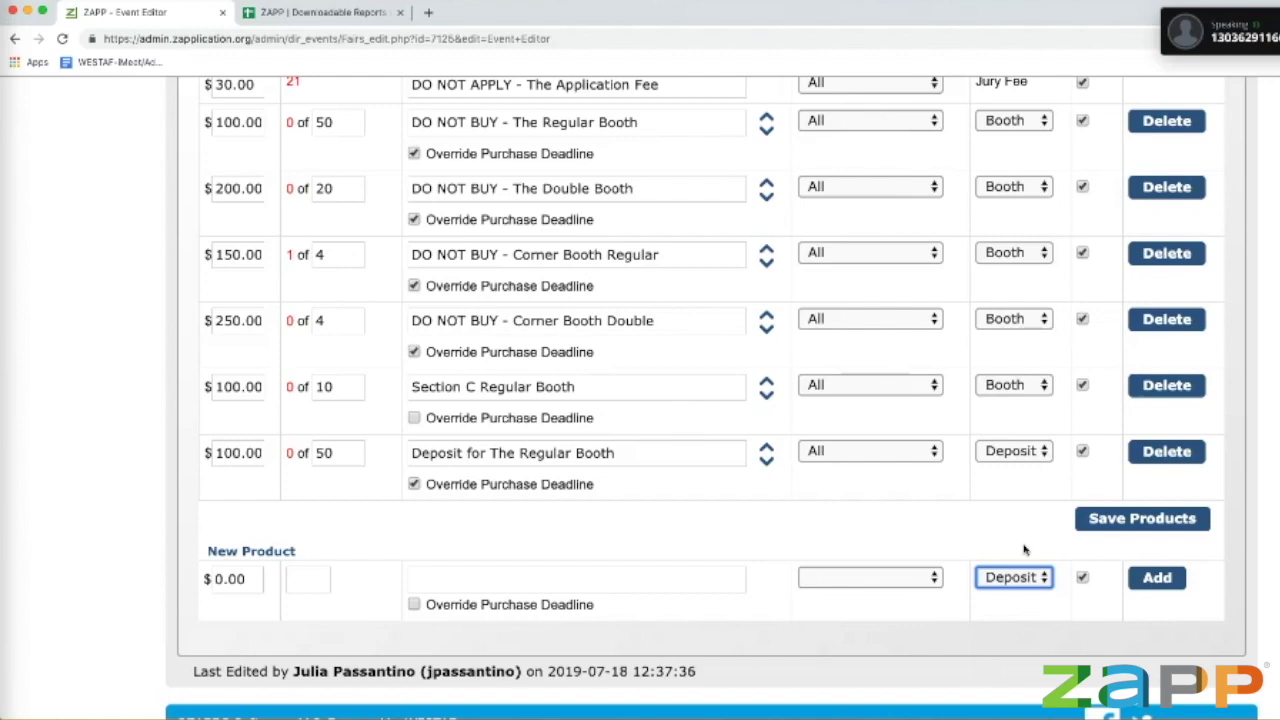
pyautogui.scroll(1, 1024, 549)
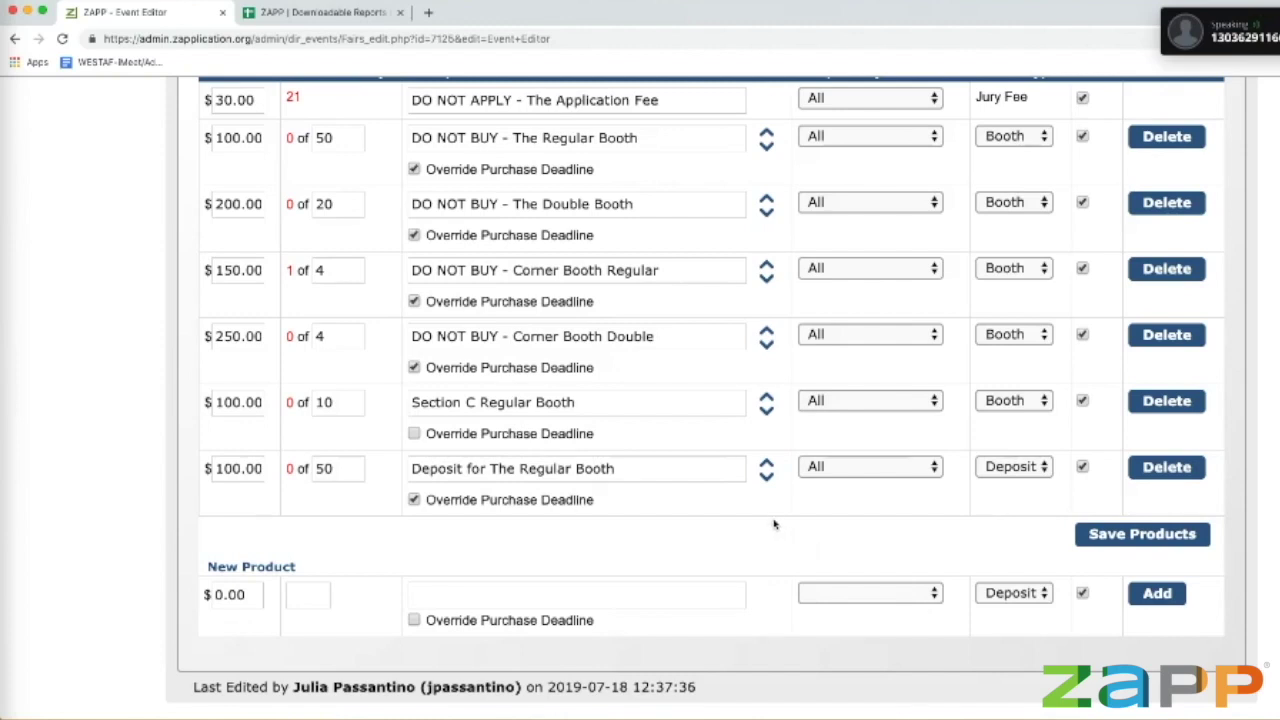
pyautogui.scroll(3, 634, 177)
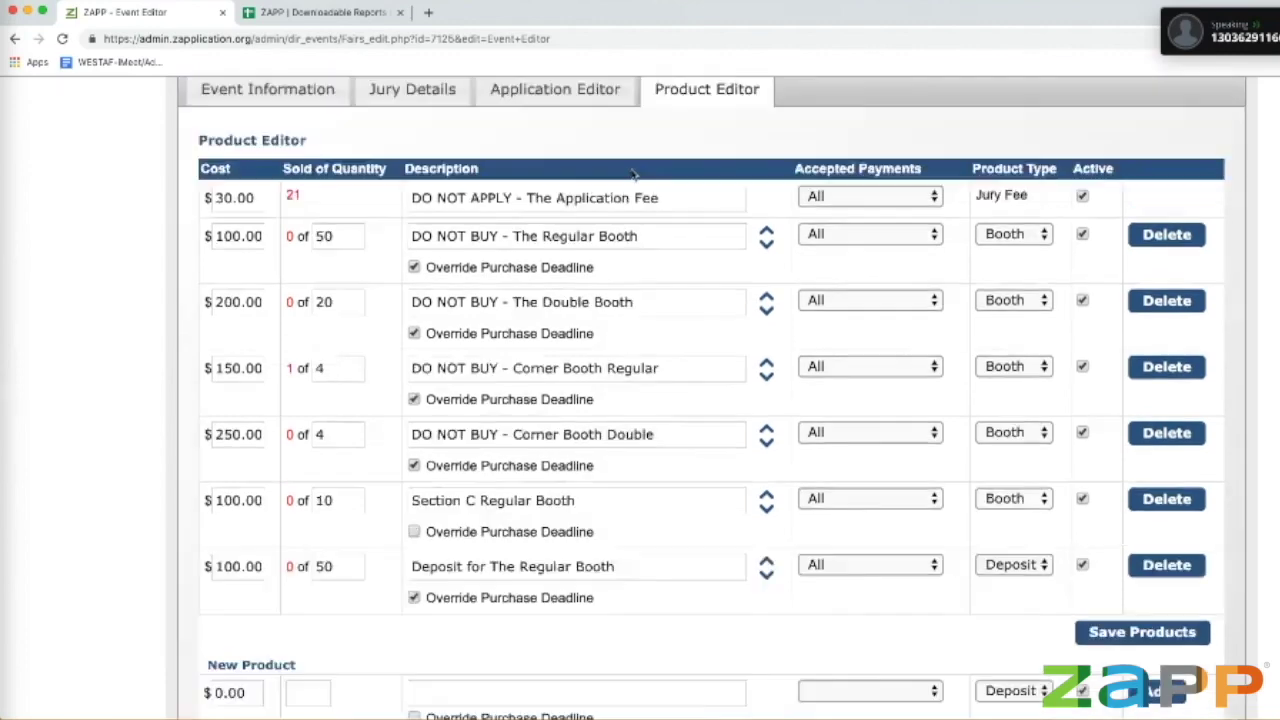
# Step: Return to the festival's event management page and list the applications with Accepted status
pyautogui.moveTo(285, 146)
pyautogui.click(307, 213)
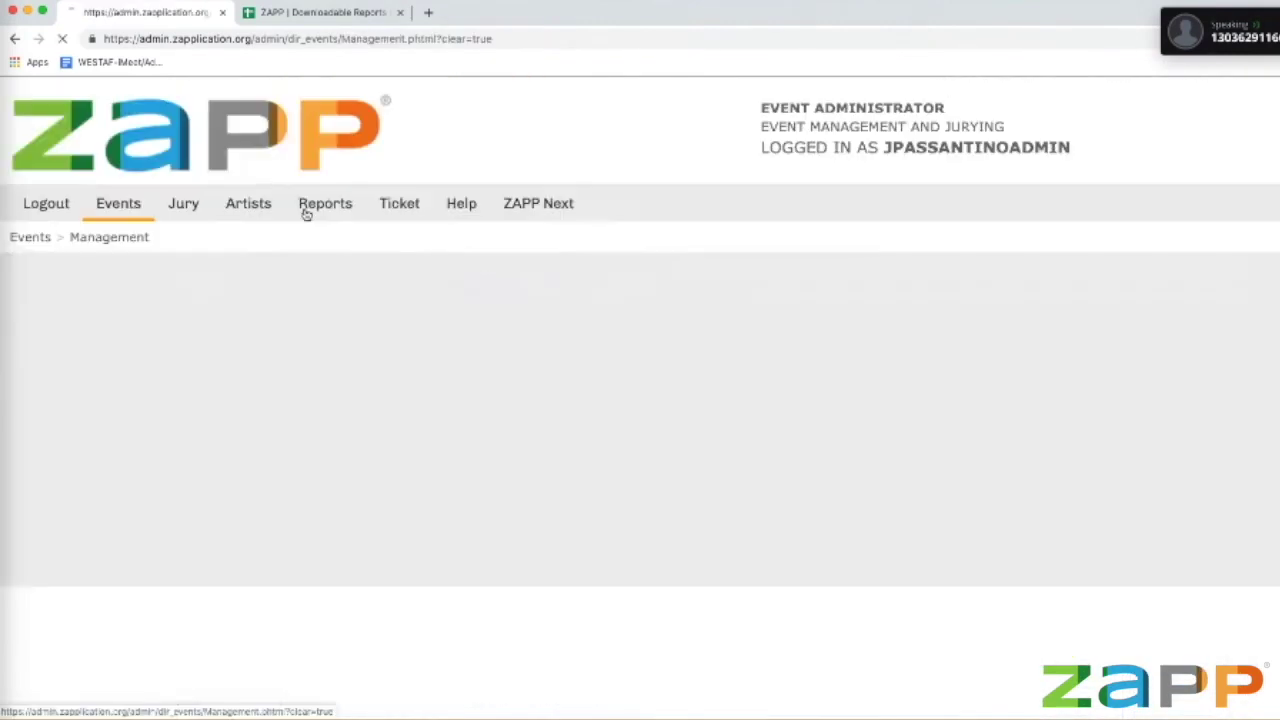
pyautogui.scroll(-3, 310, 527)
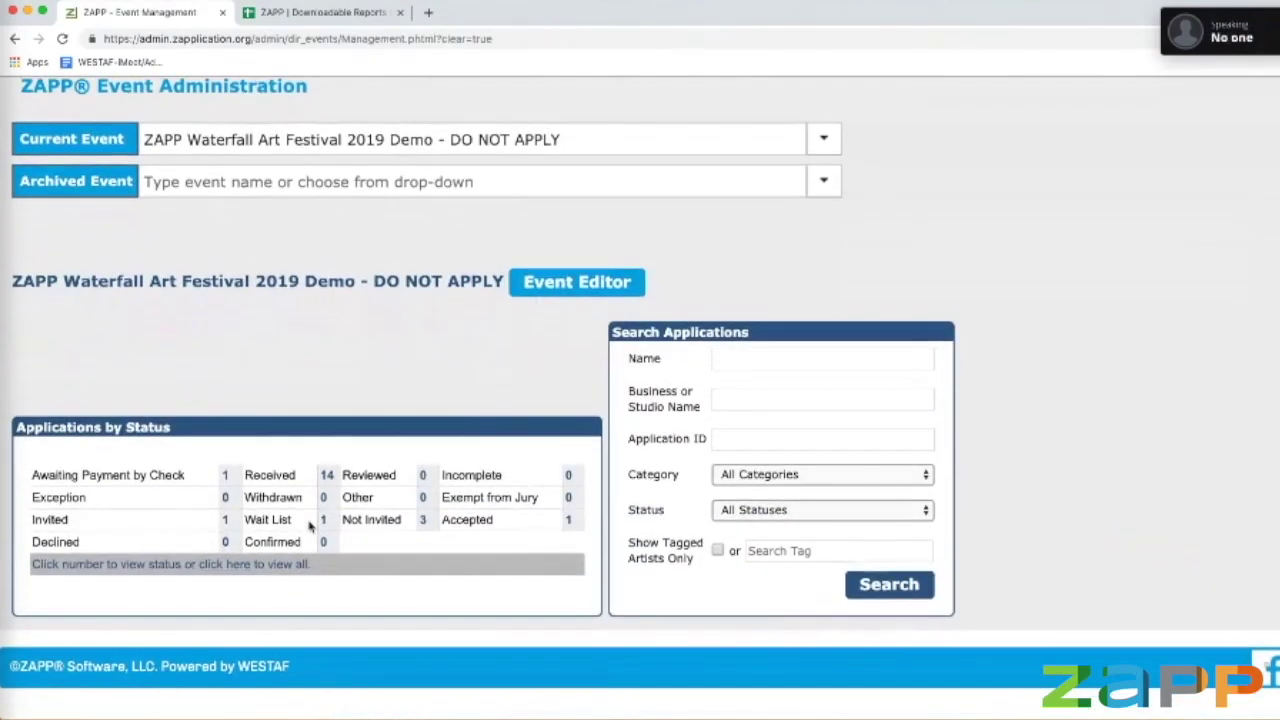
pyautogui.click(569, 520)
pyautogui.scroll(-4, 1040, 575)
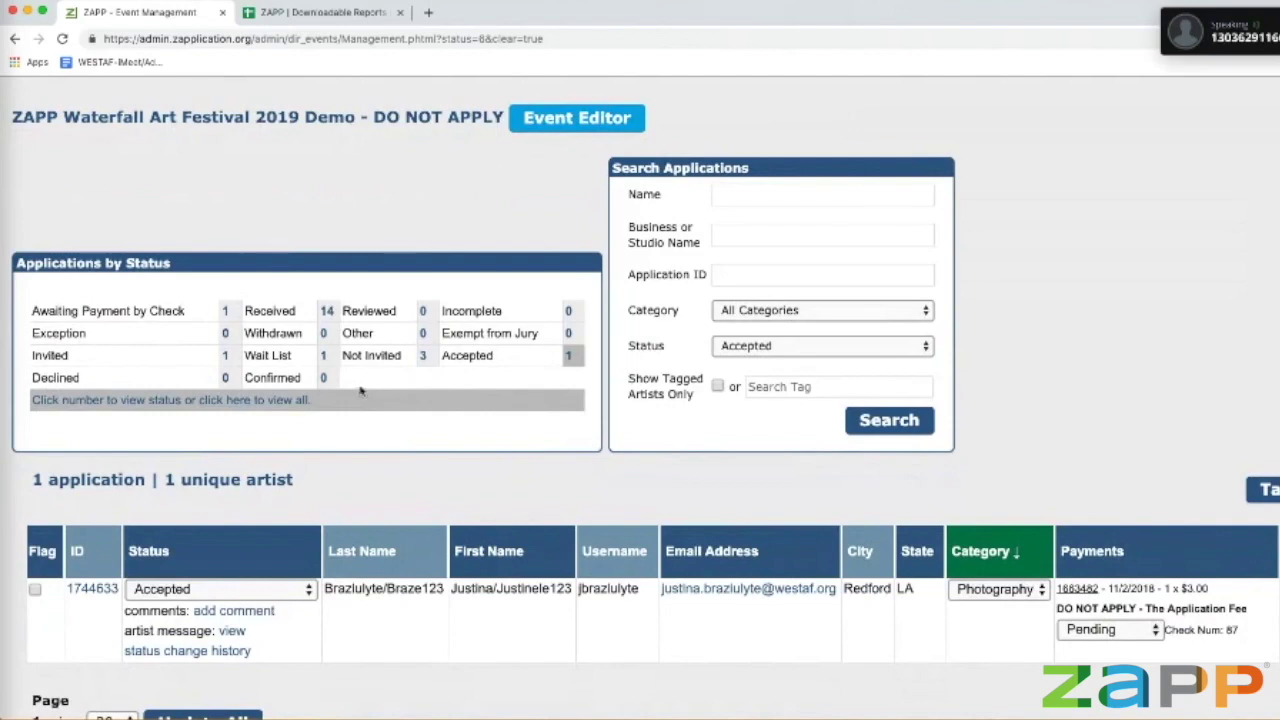
# Step: List the Confirmed applications, and view the Invited application with its payments
pyautogui.click(323, 377)
pyautogui.scroll(-3, 383, 617)
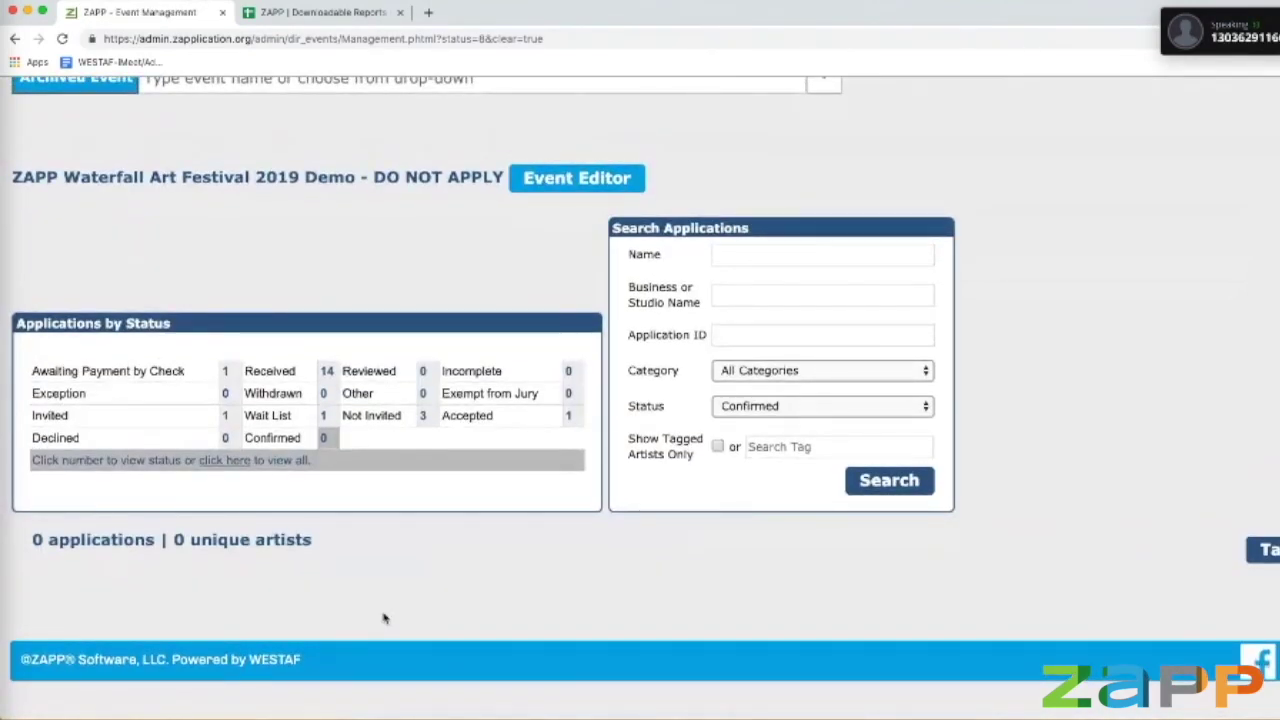
pyautogui.click(225, 415)
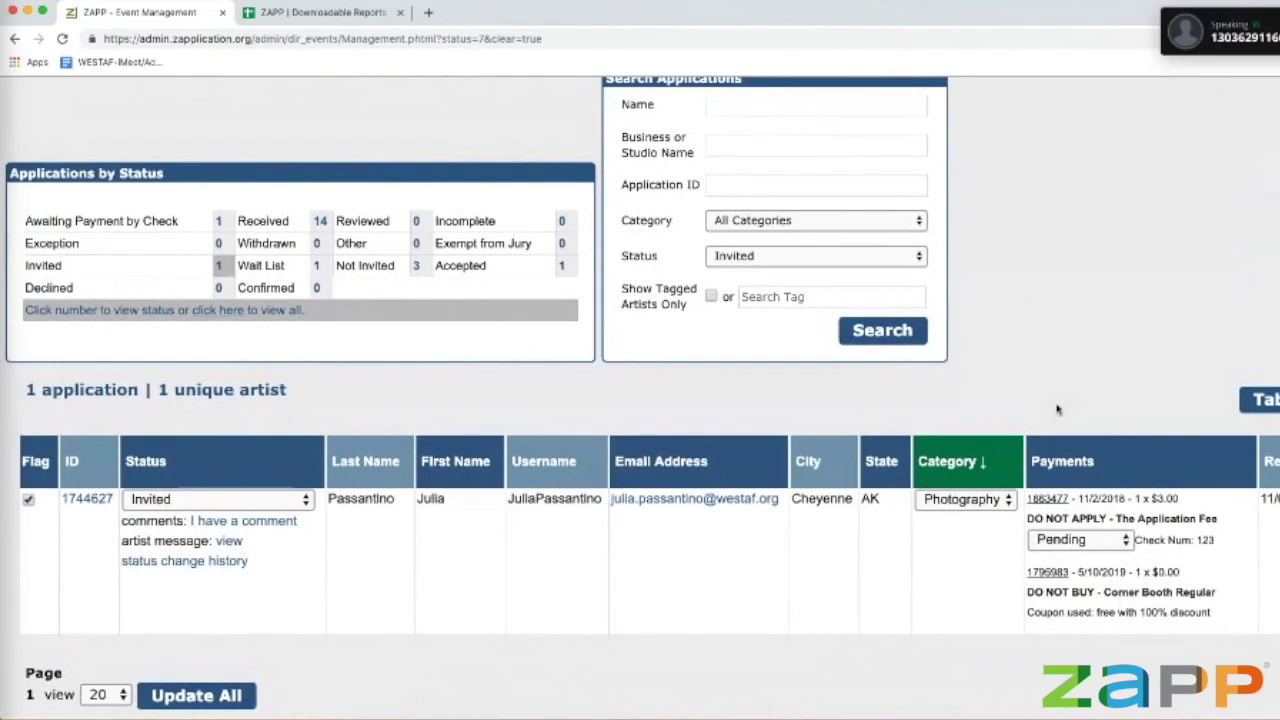
# Step: Reopen the festival's Product Editor and enter a cost of $100 and a quantity of 10 for a new product
pyautogui.scroll(5, 1056, 410)
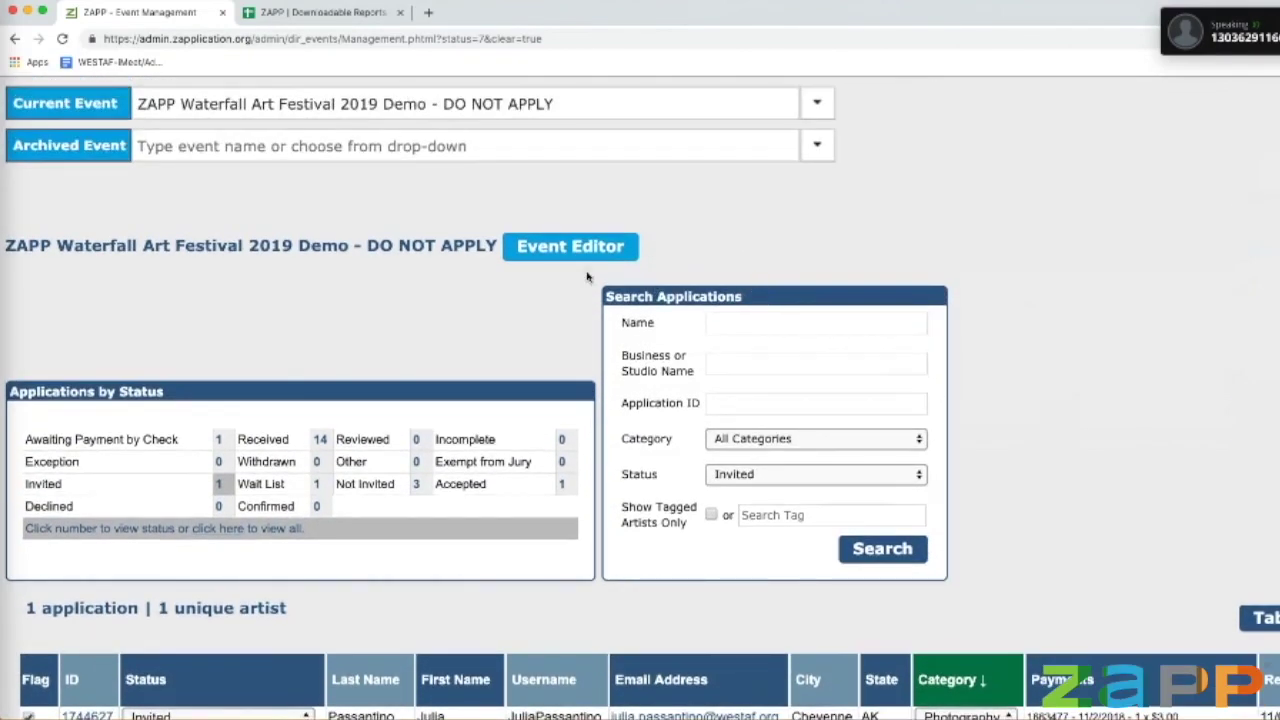
pyautogui.click(588, 259)
pyautogui.scroll(-10, 749, 289)
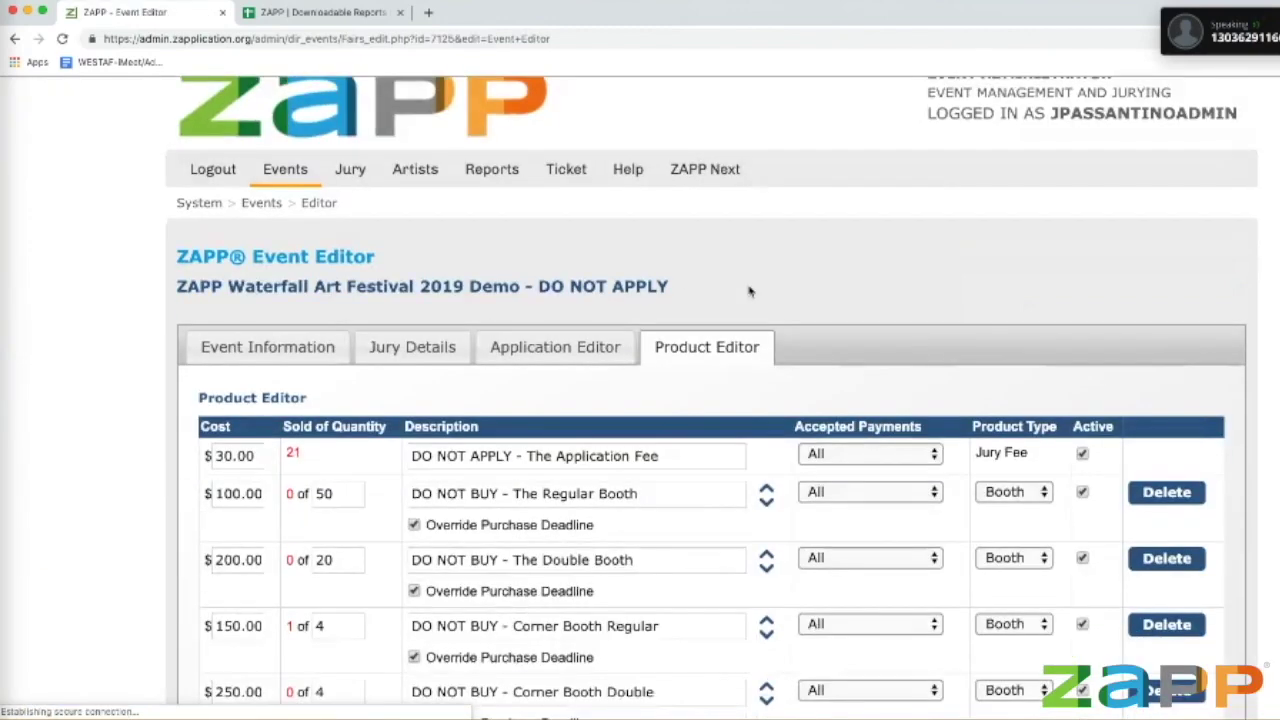
pyautogui.click(245, 521)
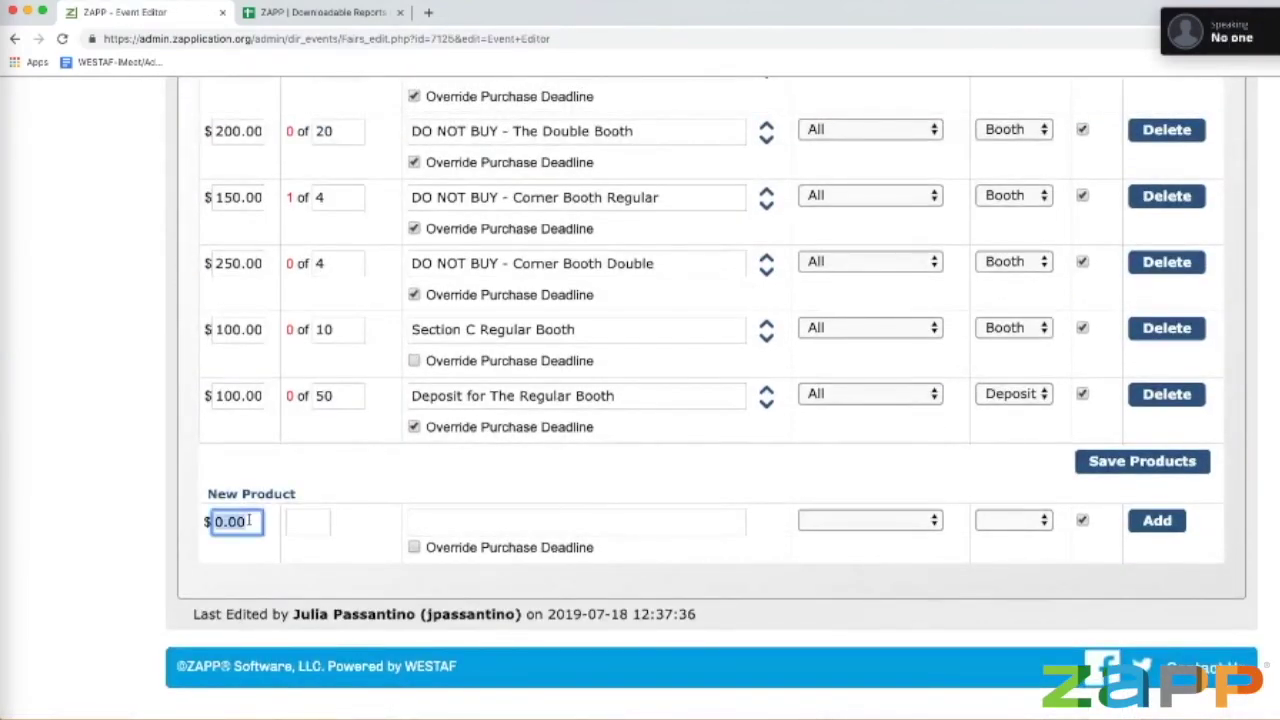
pyautogui.write('100')
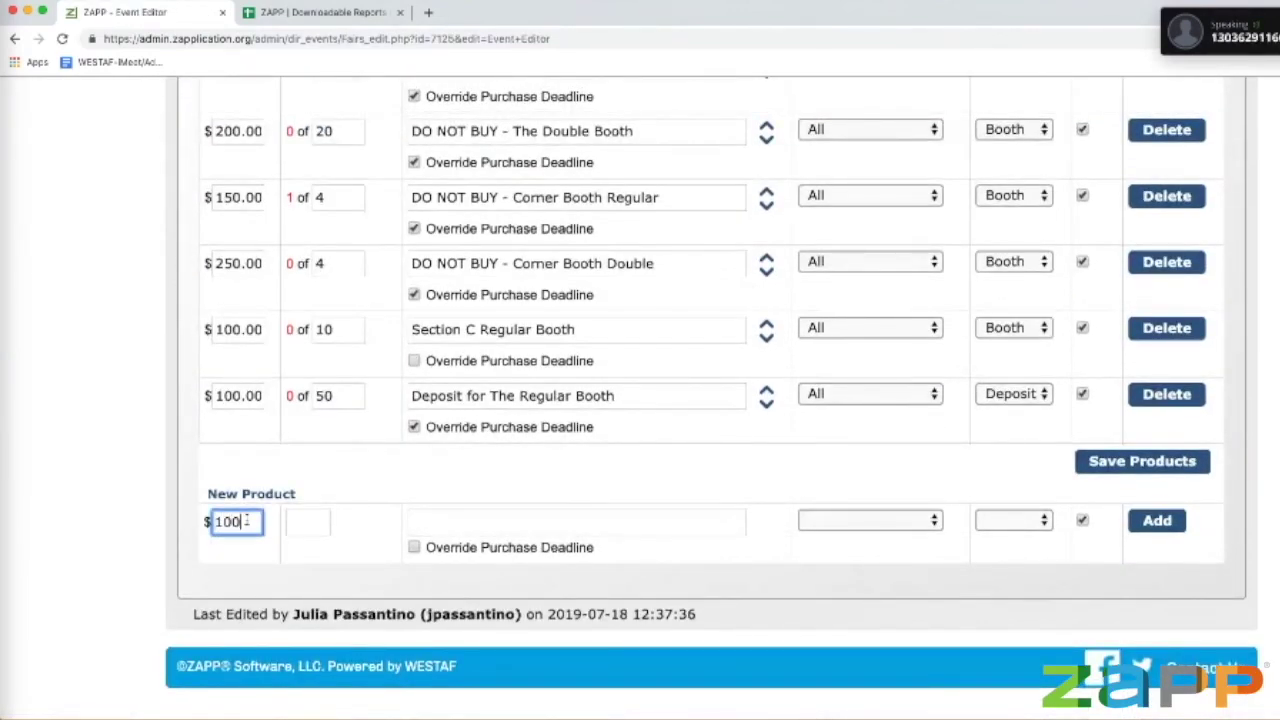
pyautogui.press('Tab')
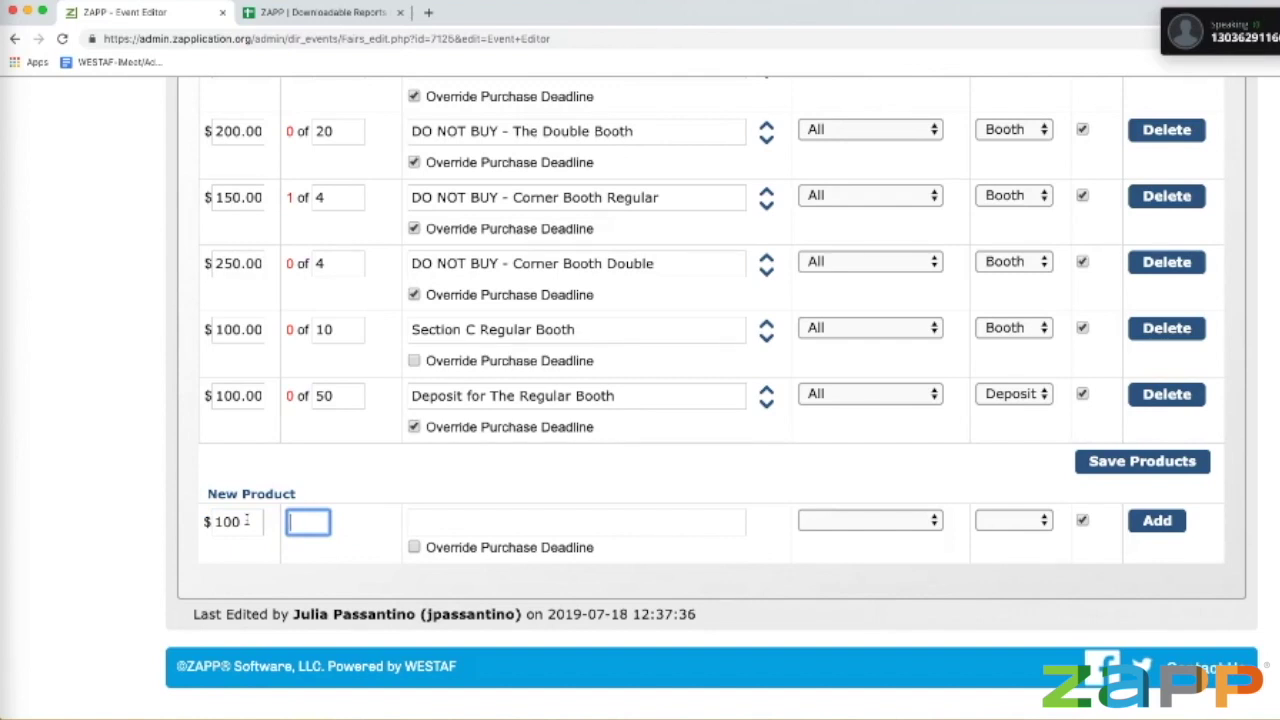
pyautogui.scroll(2, 248, 522)
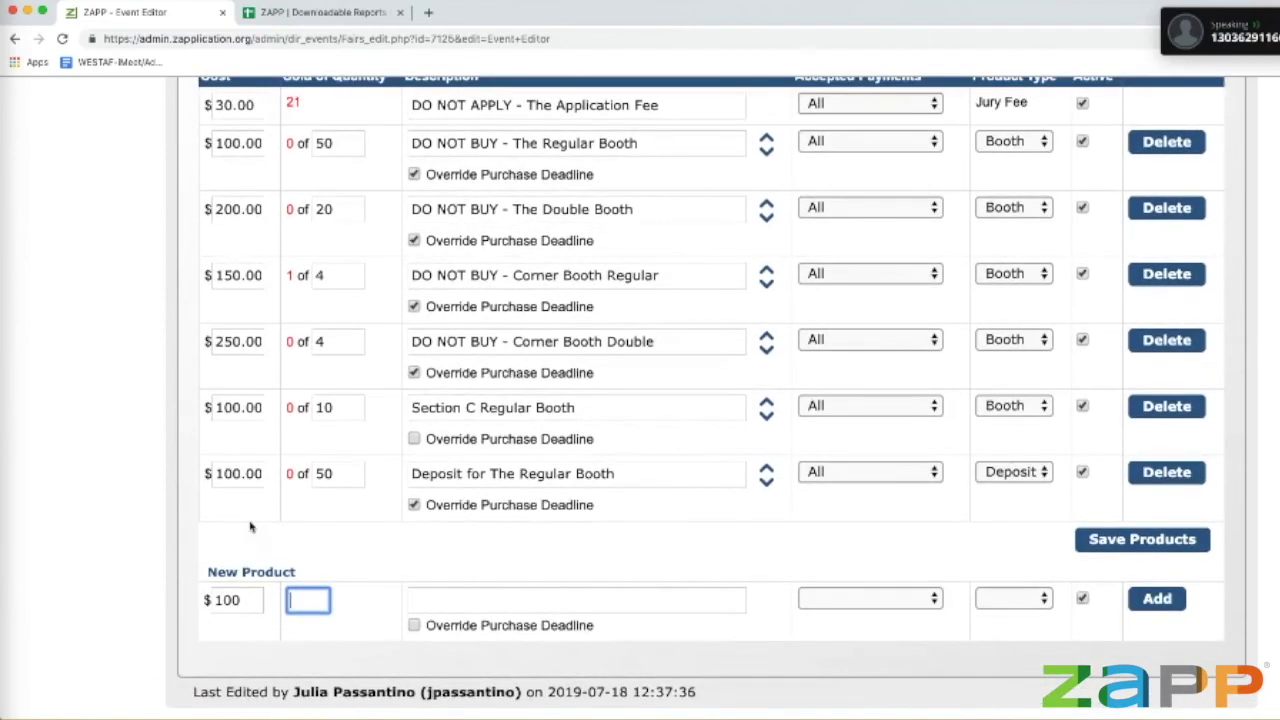
pyautogui.write('10')
# Step: Describe the new product as "Deposit for the Section C Regular Booth"
pyautogui.click(587, 593)
pyautogui.write('De')
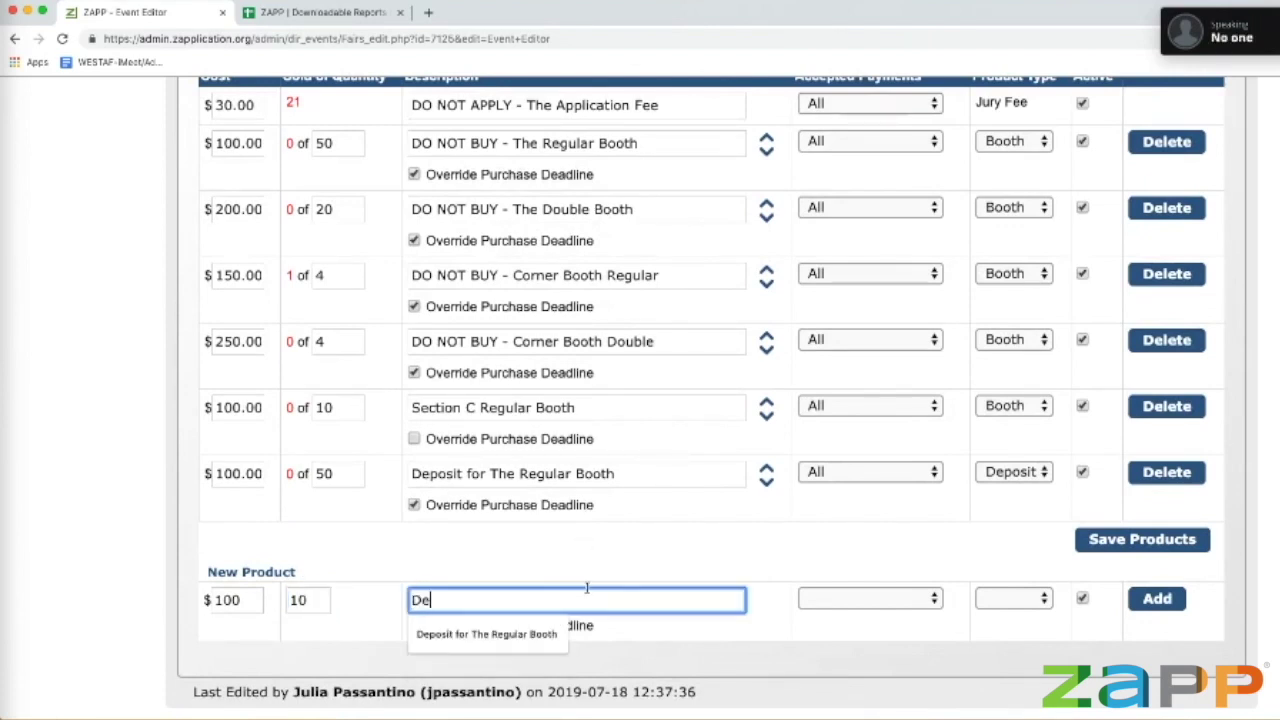
pyautogui.write('posit for th')
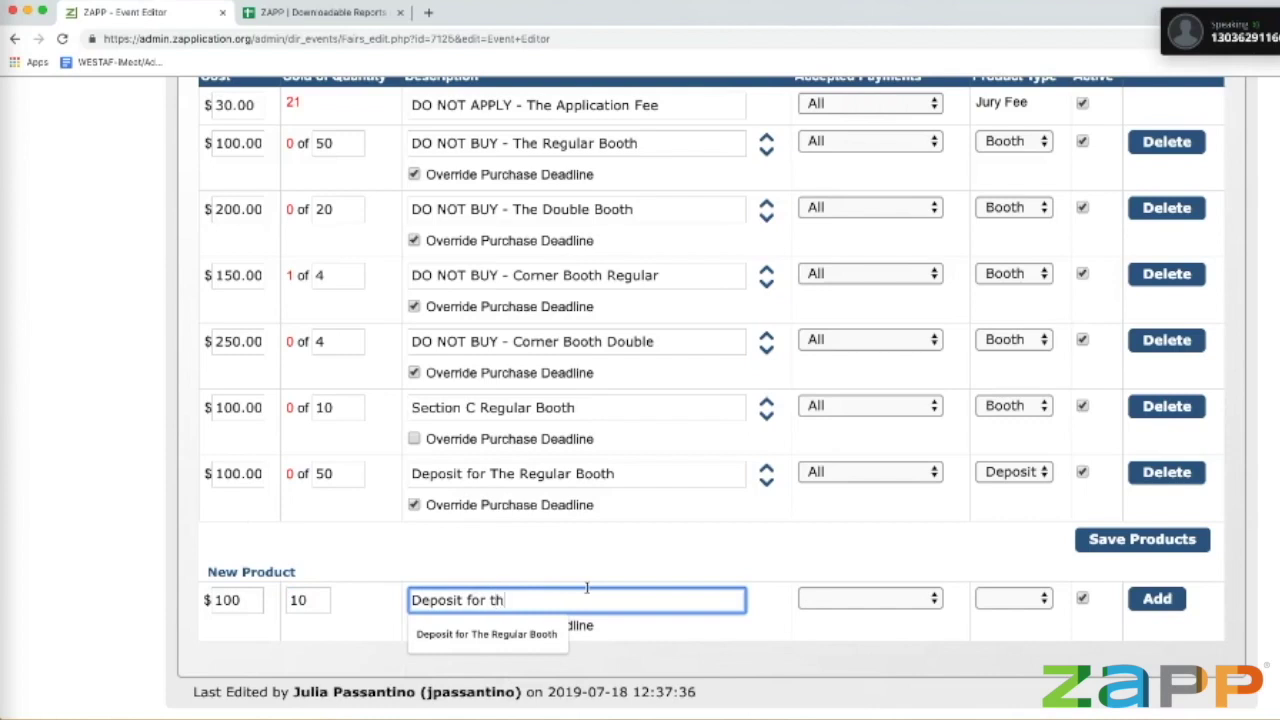
pyautogui.write('e Section C ')
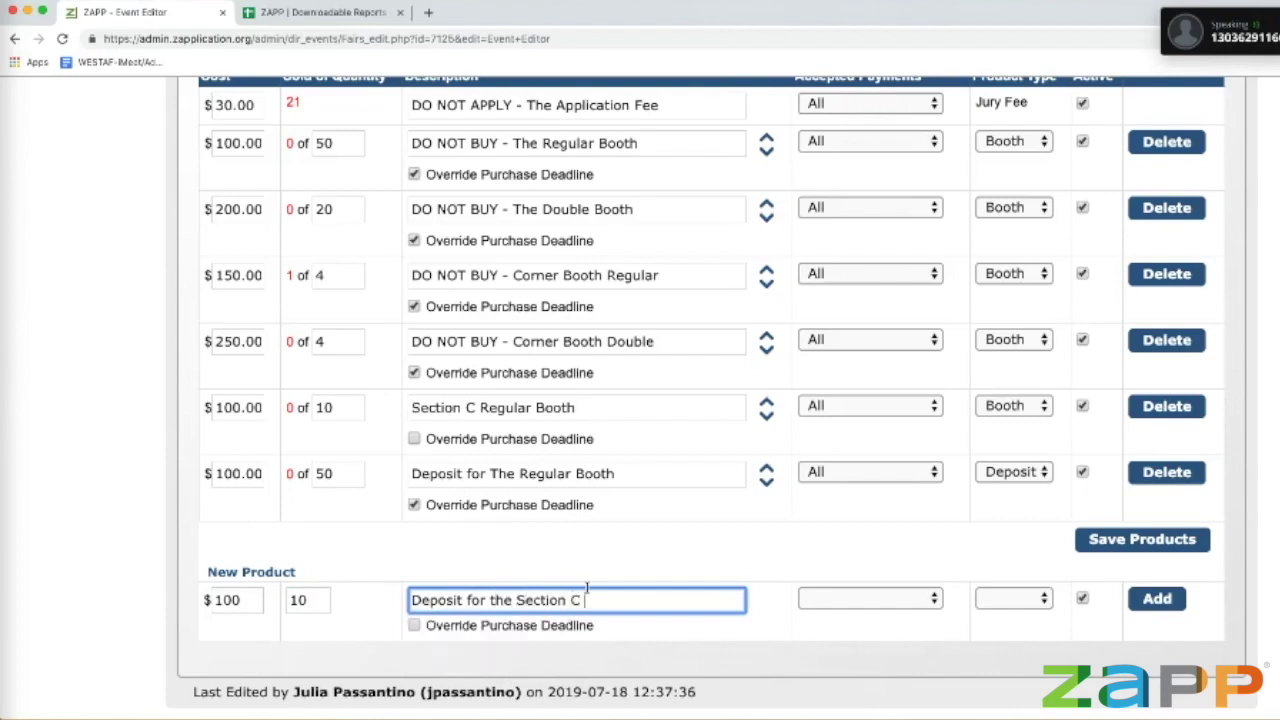
pyautogui.write('Regular Booth')
# Step: Set the new product's accepted payments to All and its product type to Deposit
pyautogui.click(828, 598)
pyautogui.click(824, 630)
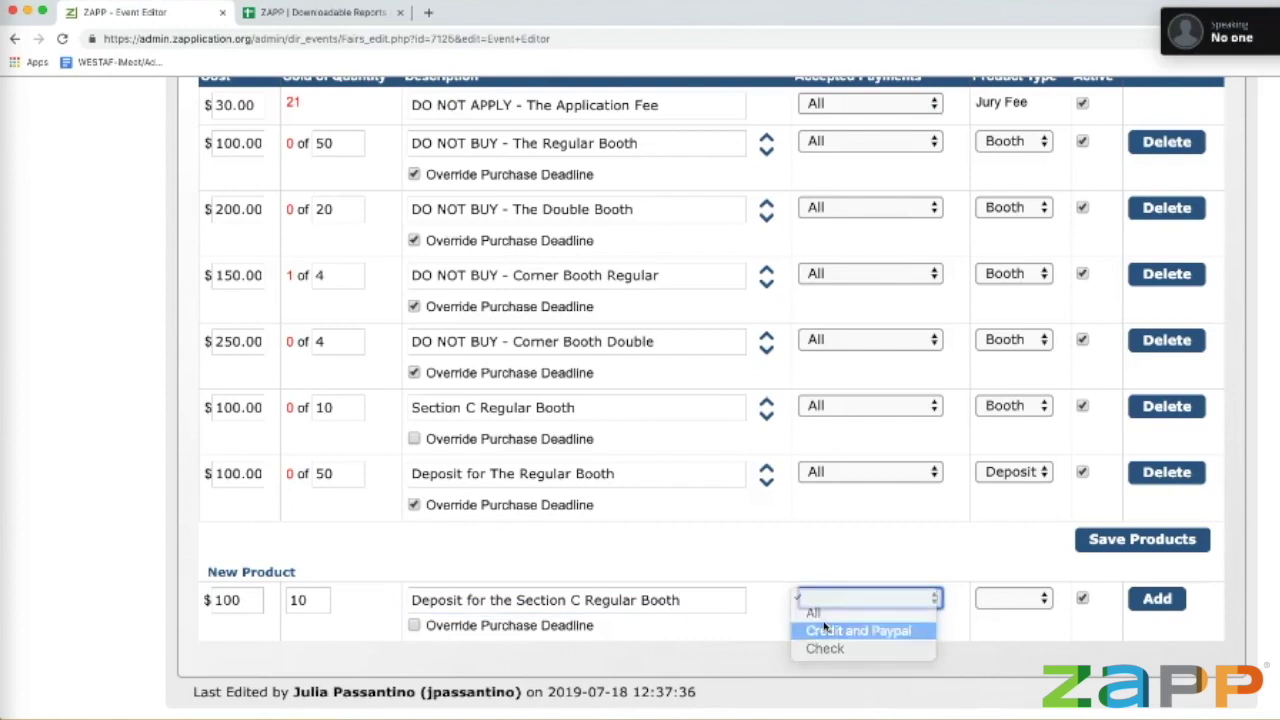
pyautogui.click(826, 598)
pyautogui.click(825, 597)
pyautogui.click(825, 597)
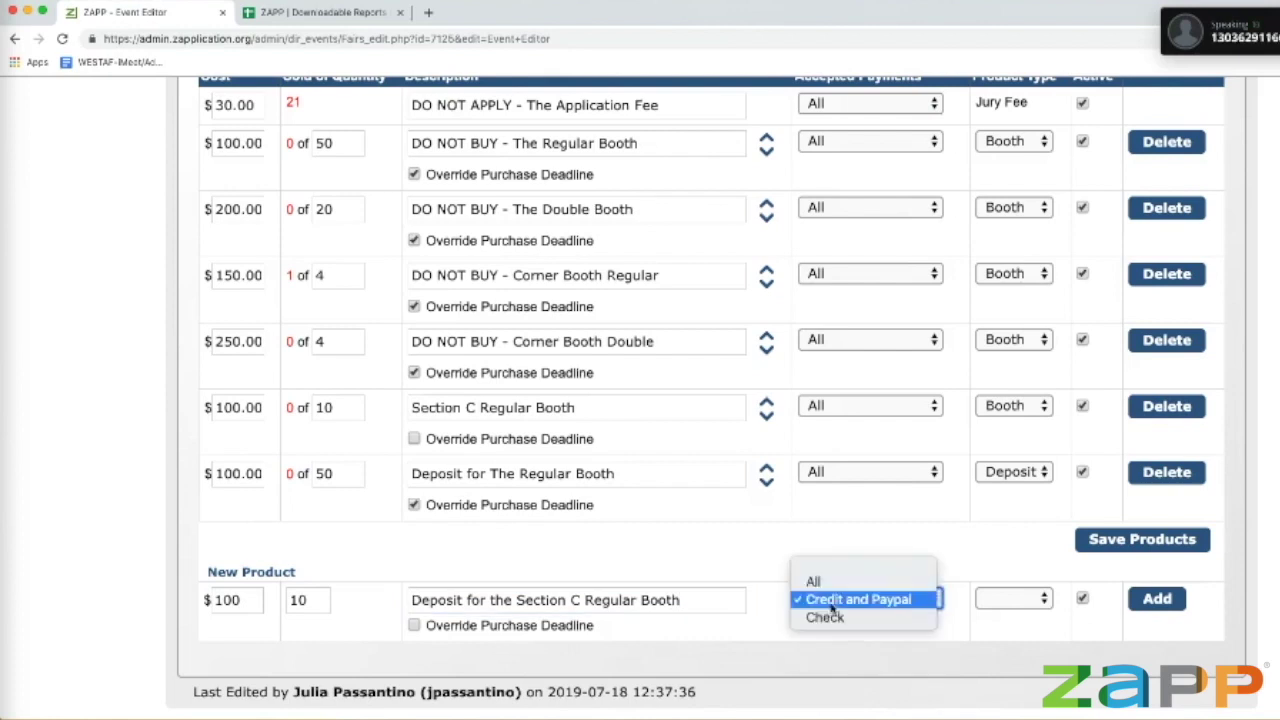
pyautogui.click(830, 581)
pyautogui.click(1040, 595)
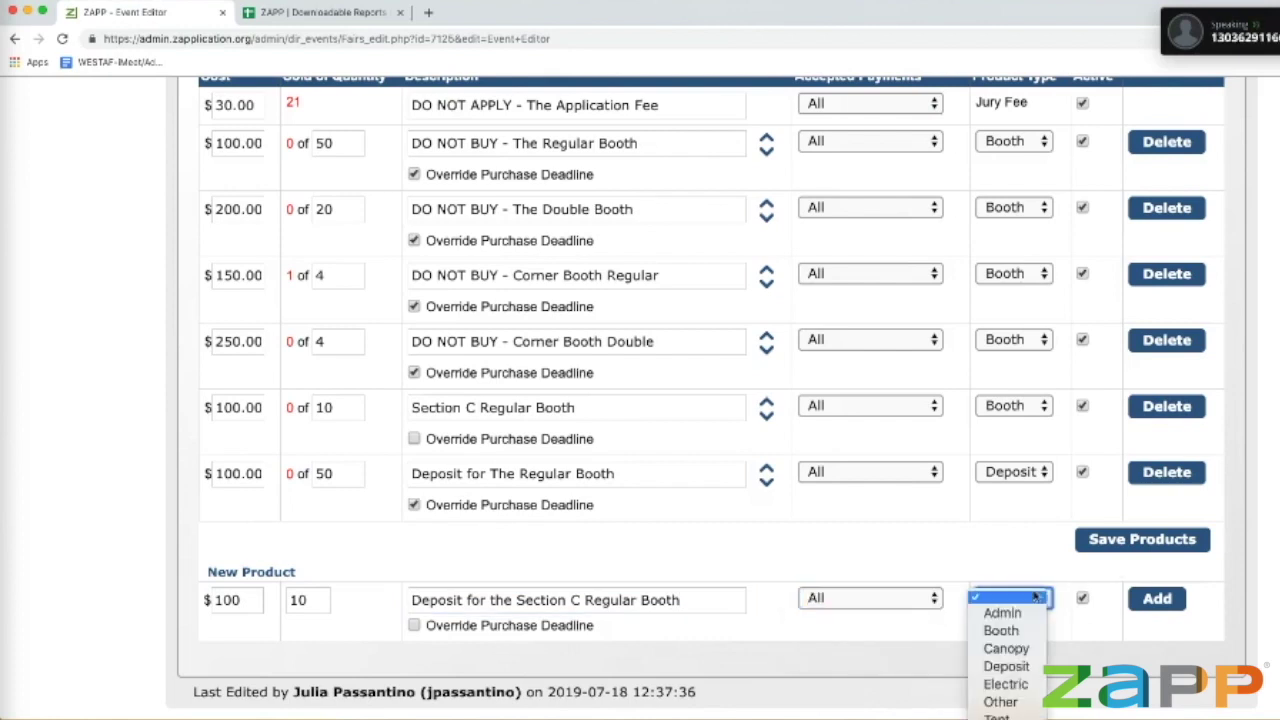
pyautogui.click(1028, 667)
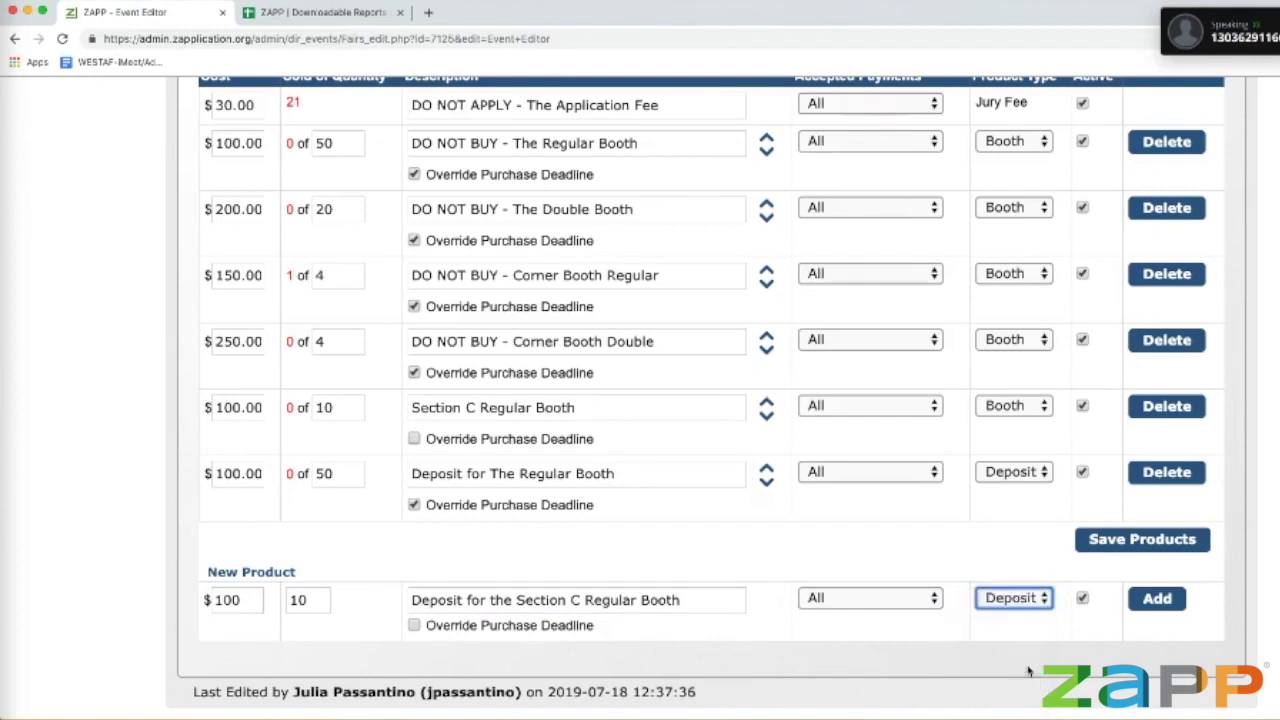
# Step: Enable Override Purchase Deadline for the Section C deposit and add it to the festival's products
pyautogui.scroll(-1, 1007, 583)
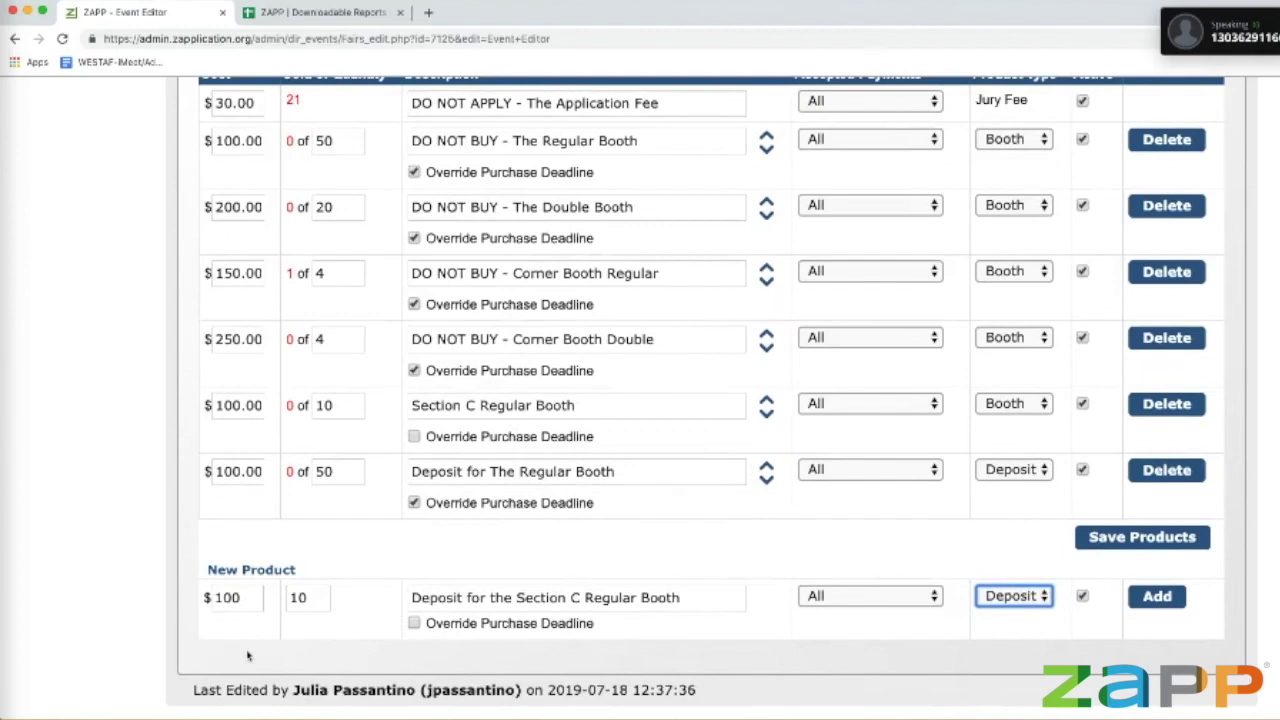
pyautogui.click(408, 627)
pyautogui.click(413, 624)
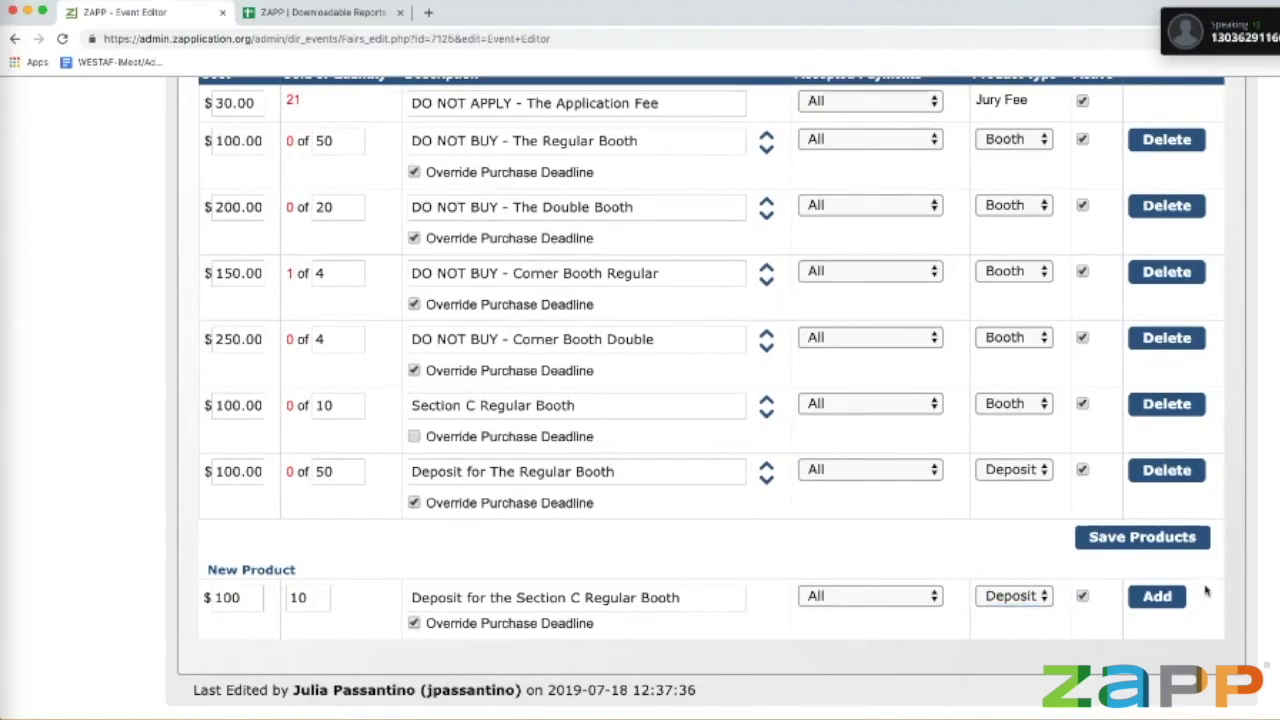
pyautogui.click(1168, 606)
pyautogui.scroll(-5, 1062, 612)
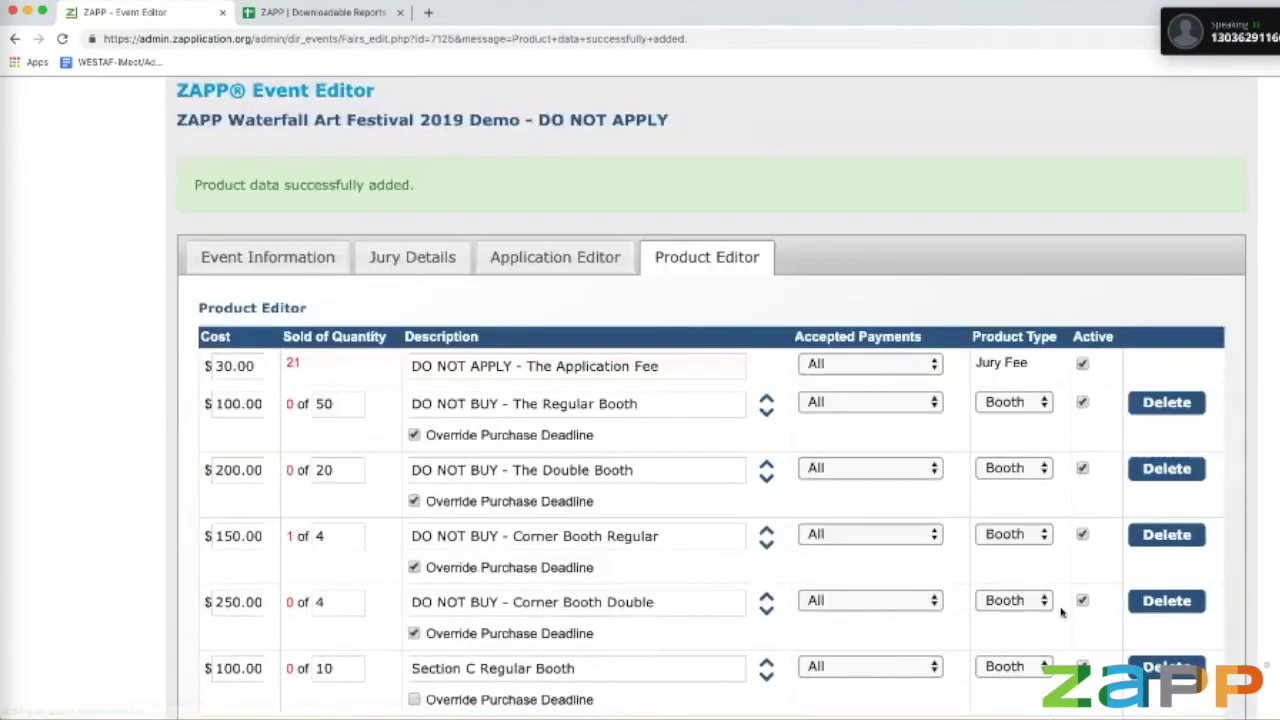
# Step: Review the festival's updated product list, then return to its Event Administration management page
pyautogui.scroll(1, 1062, 612)
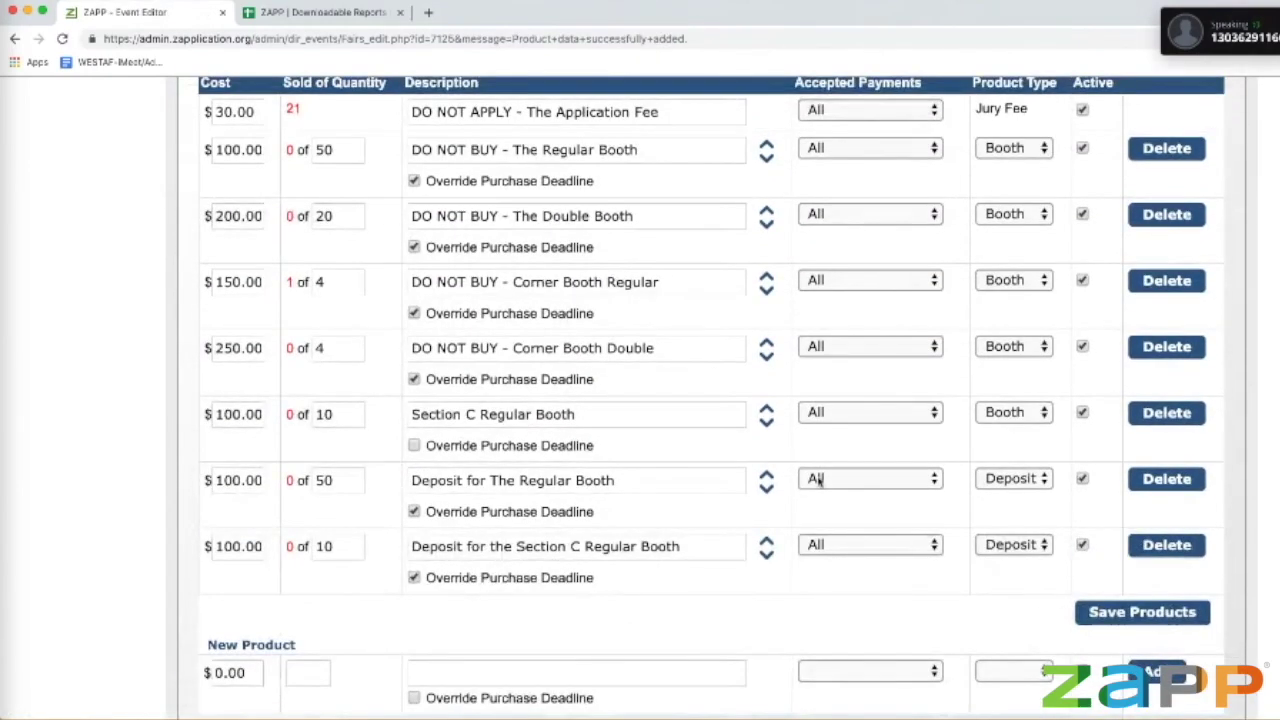
pyautogui.scroll(2, 818, 480)
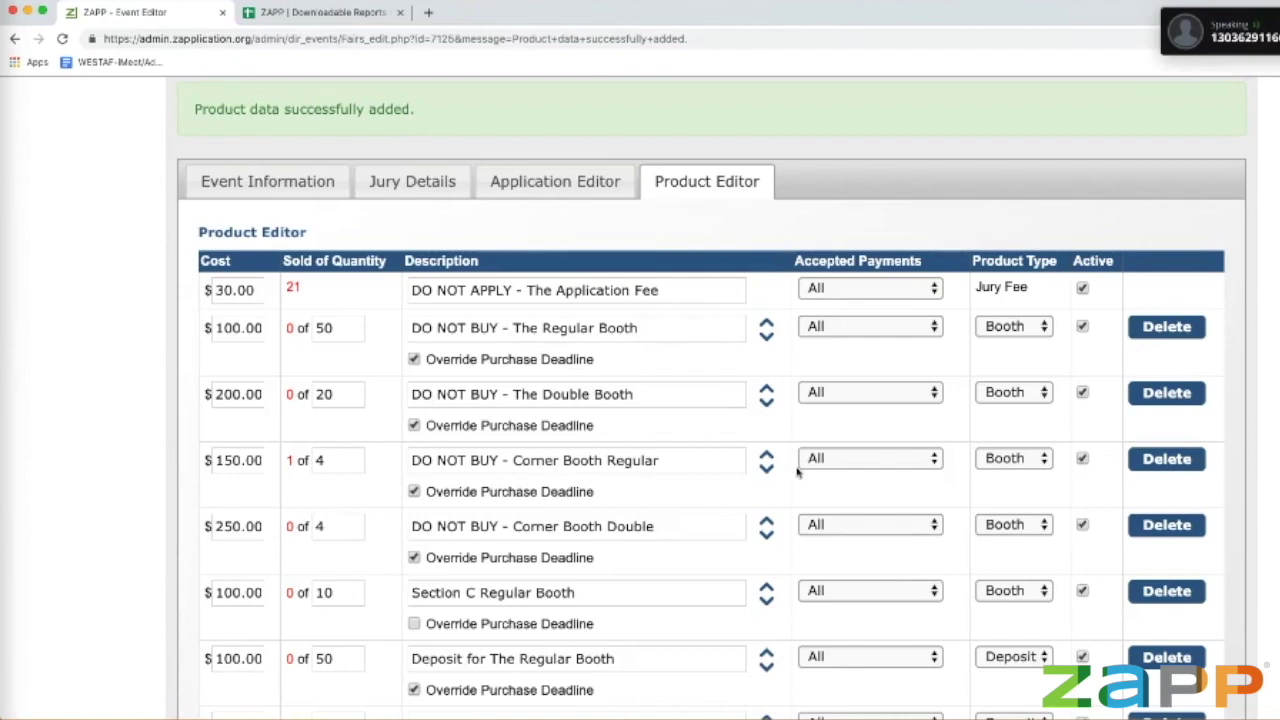
pyautogui.scroll(1, 432, 361)
pyautogui.scroll(2, 432, 361)
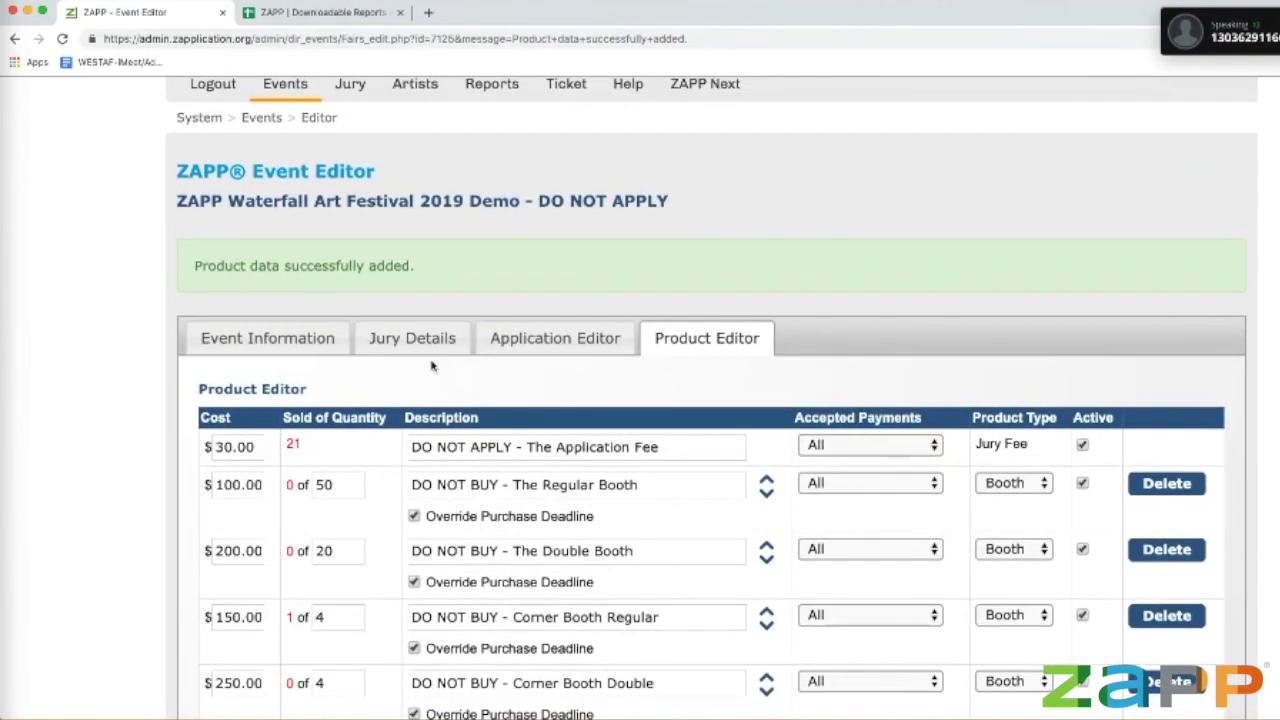
pyautogui.moveTo(285, 90)
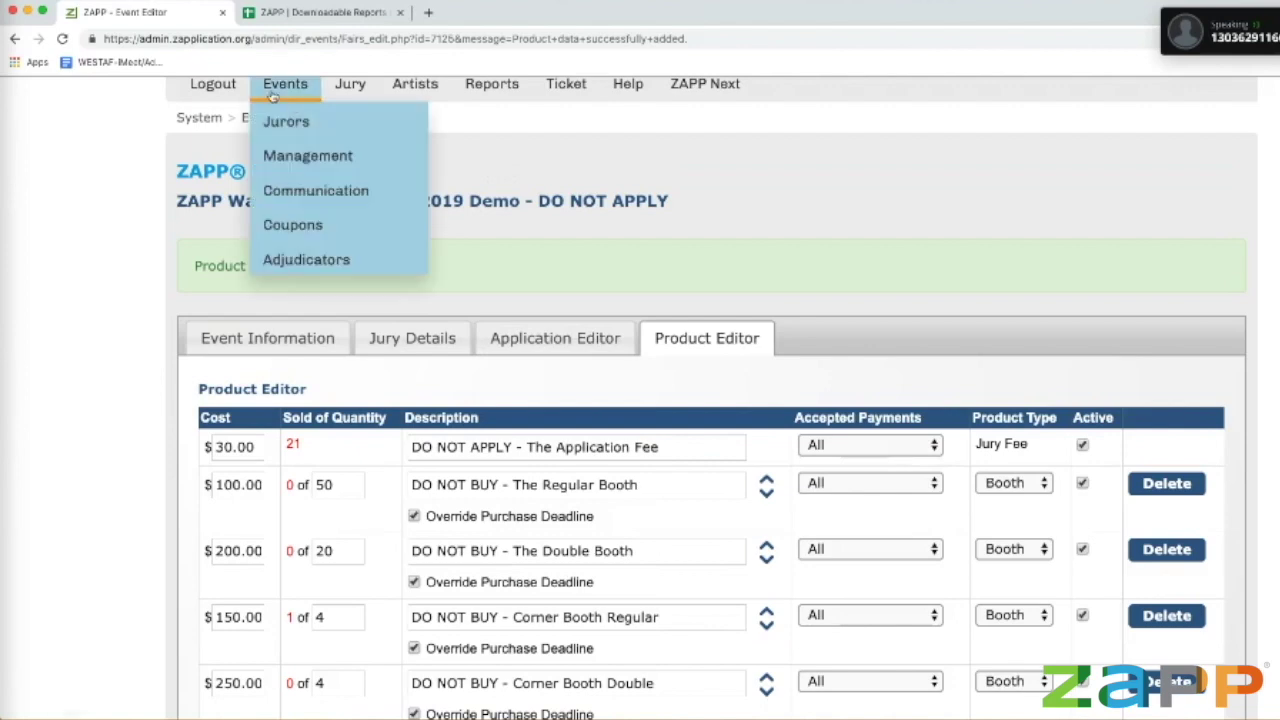
pyautogui.click(290, 160)
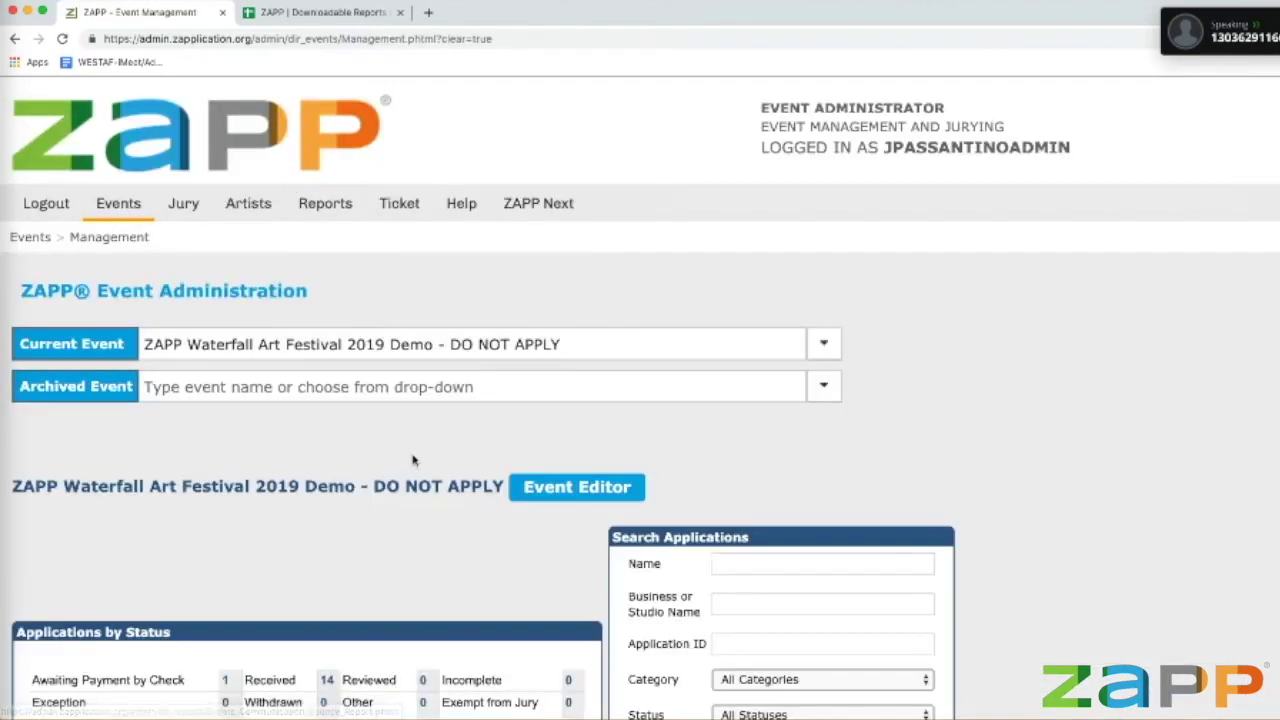
pyautogui.scroll(-4, 443, 649)
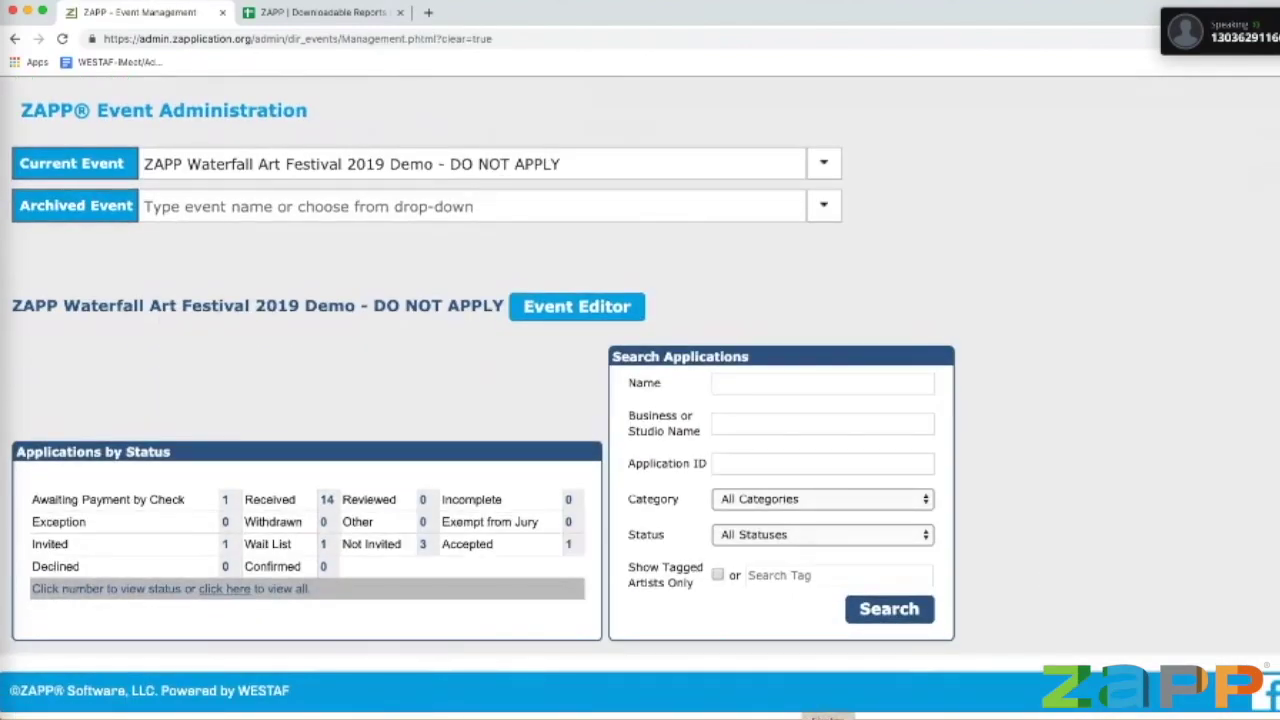
# Step: Switch to the artist's ZAPP site and examine the booth and deposit products offered for the Waterfall Art Festival in the ZAPP Shop
pyautogui.click(828, 719)
pyautogui.scroll(10, 830, 196)
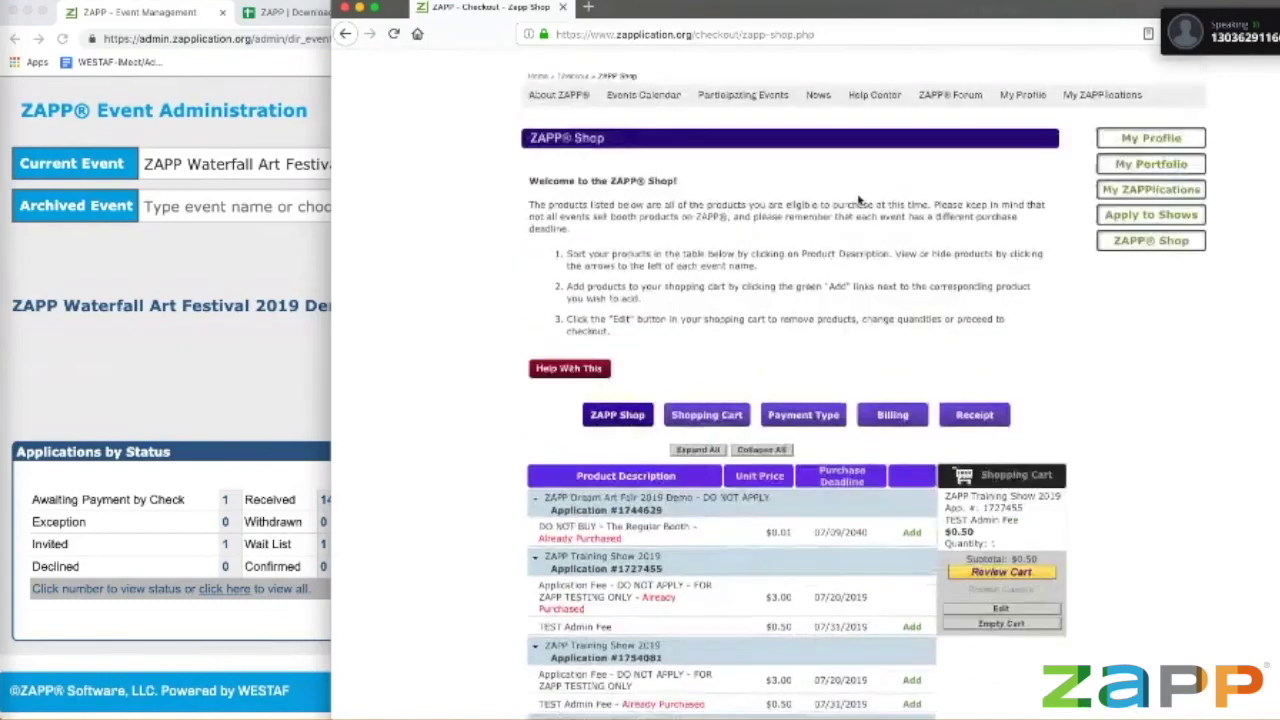
pyautogui.click(1102, 158)
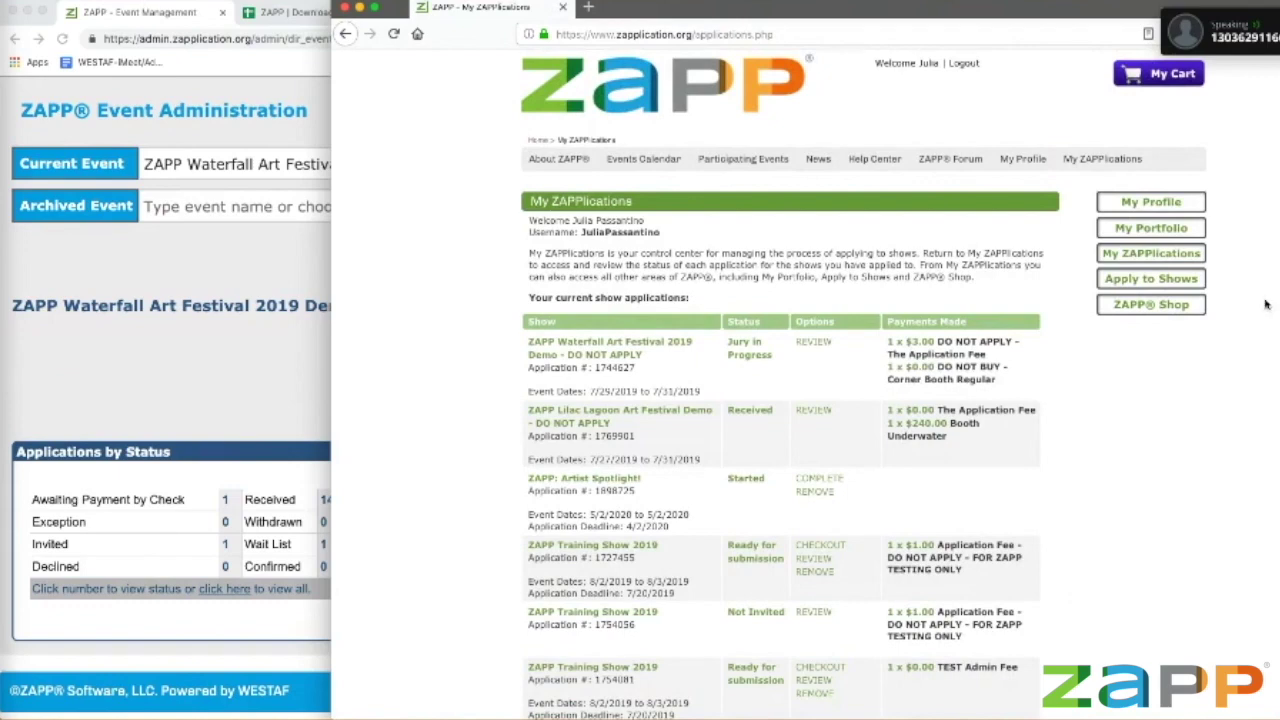
pyautogui.click(1186, 310)
pyautogui.scroll(-5, 1172, 366)
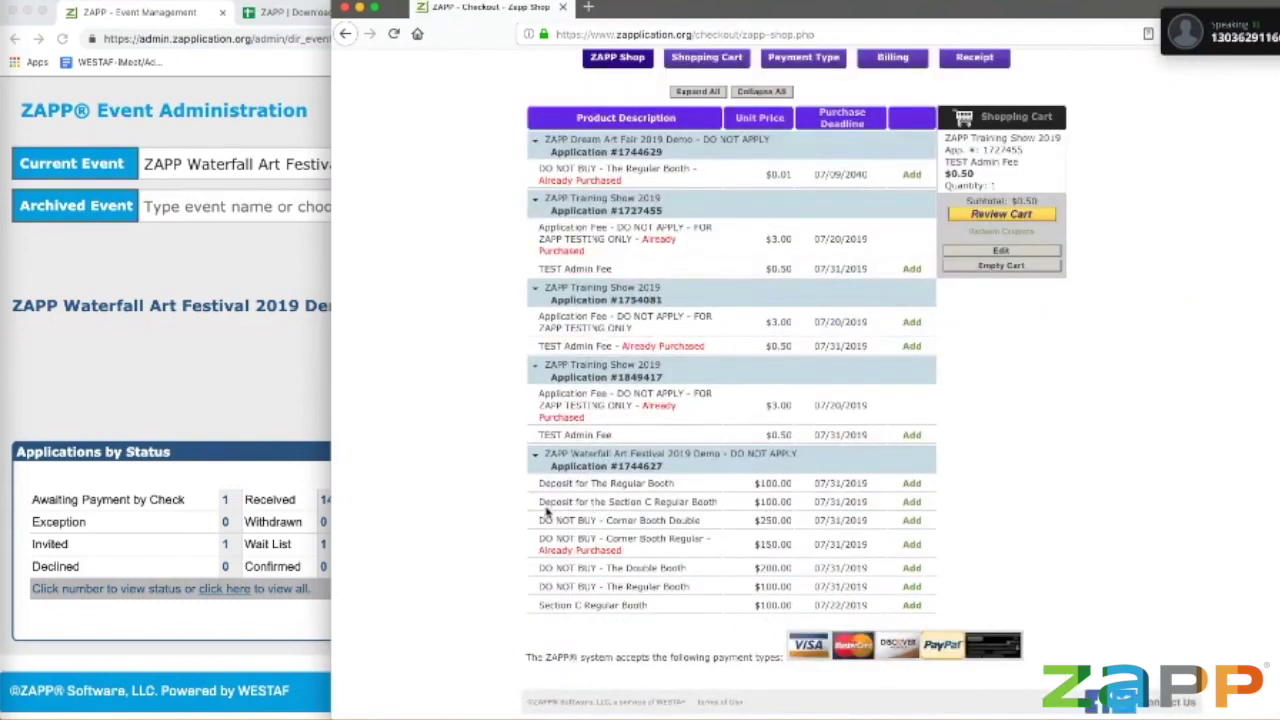
pyautogui.moveTo(539, 505); pyautogui.dragTo(737, 503)
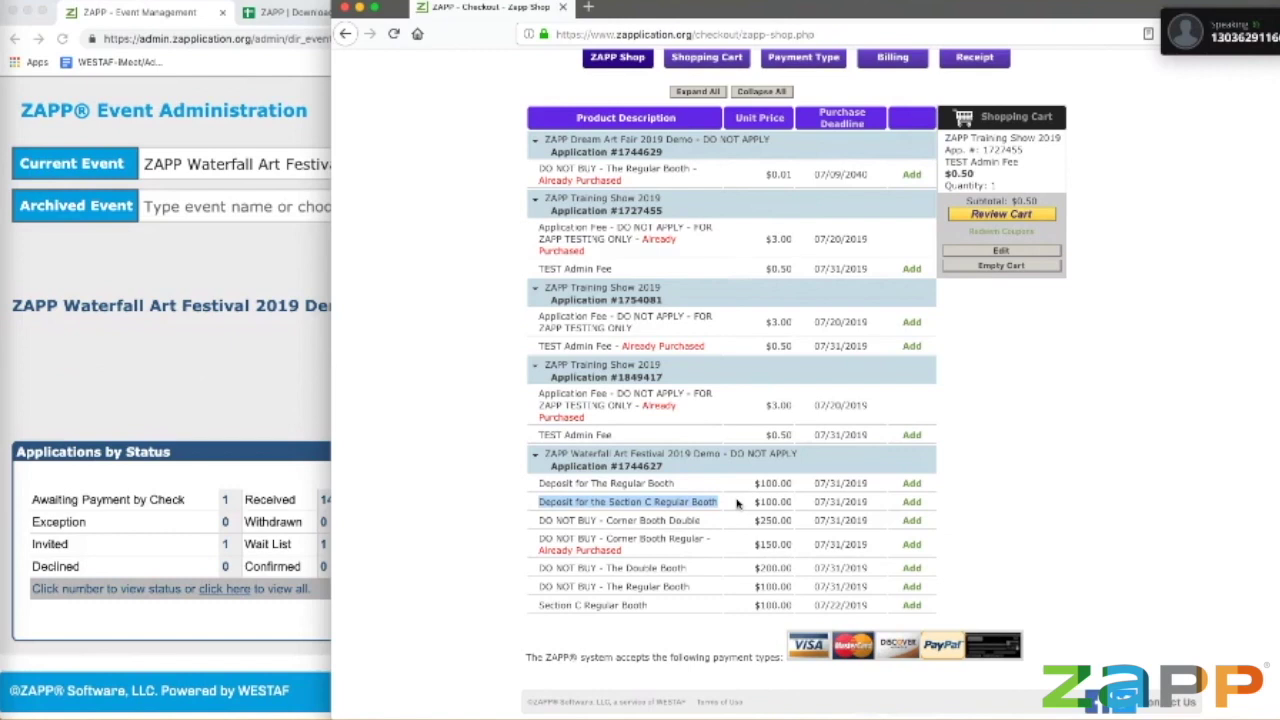
pyautogui.click(737, 503)
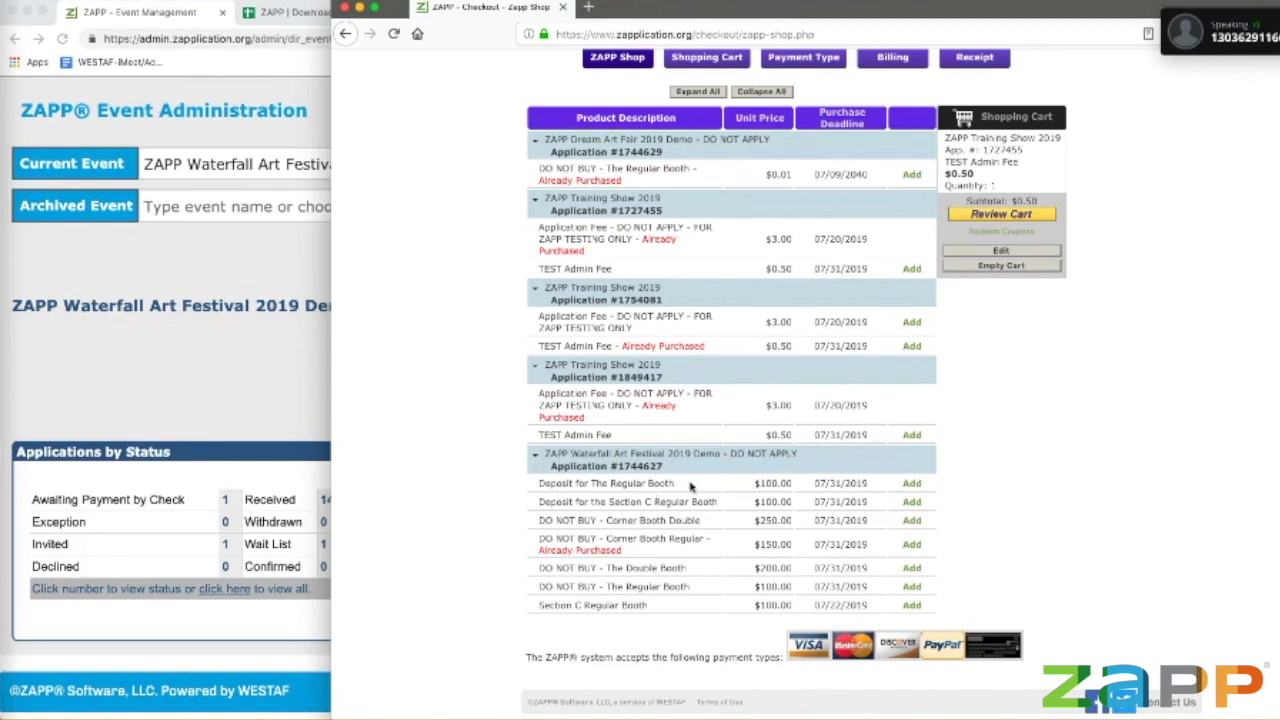
# Step: Back in the admin site, reopen the festival's Product Editor, deactivate all five booth products and save the products
pyautogui.click(150, 400)
pyautogui.click(612, 307)
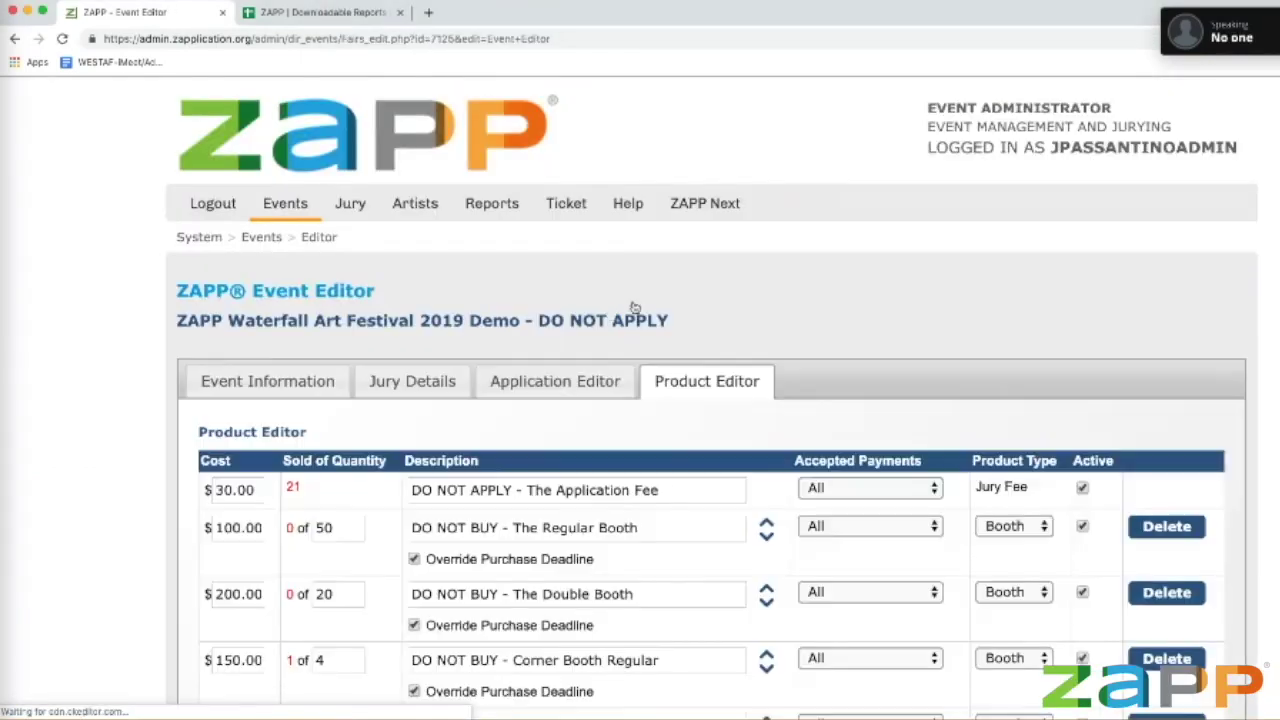
pyautogui.scroll(-5, 632, 307)
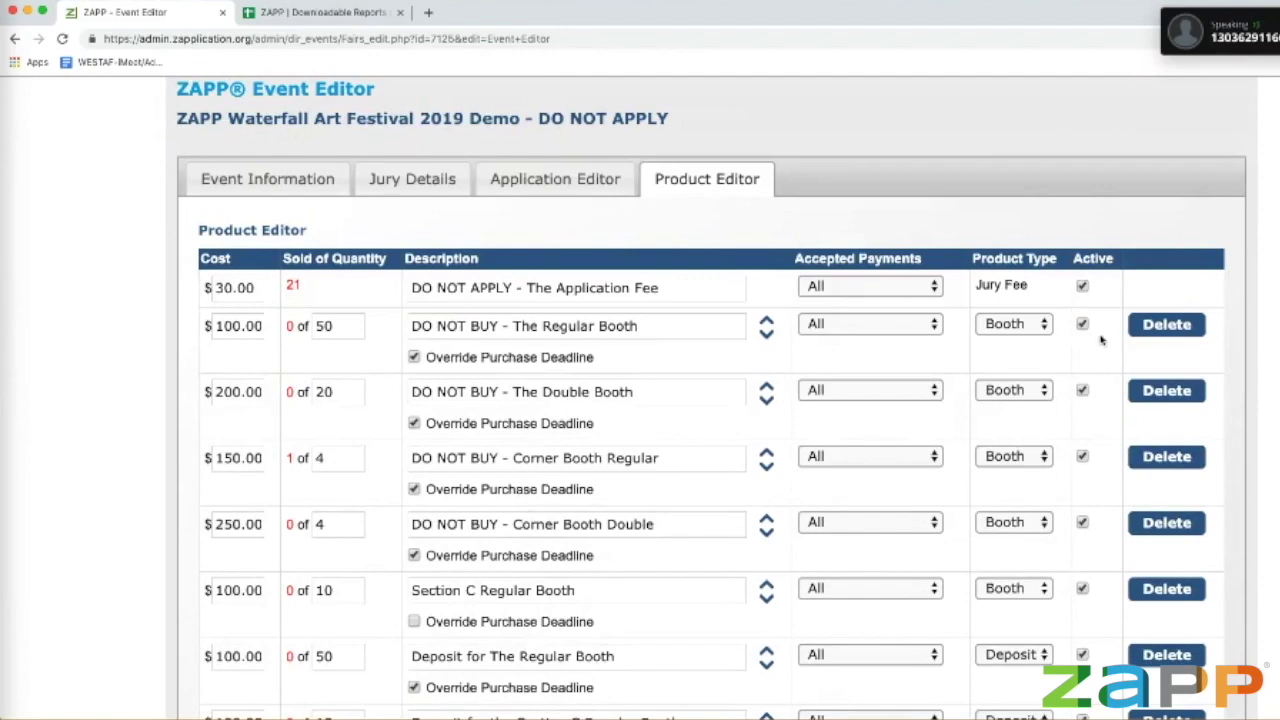
pyautogui.click(1082, 324)
pyautogui.click(1082, 390)
pyautogui.click(1082, 456)
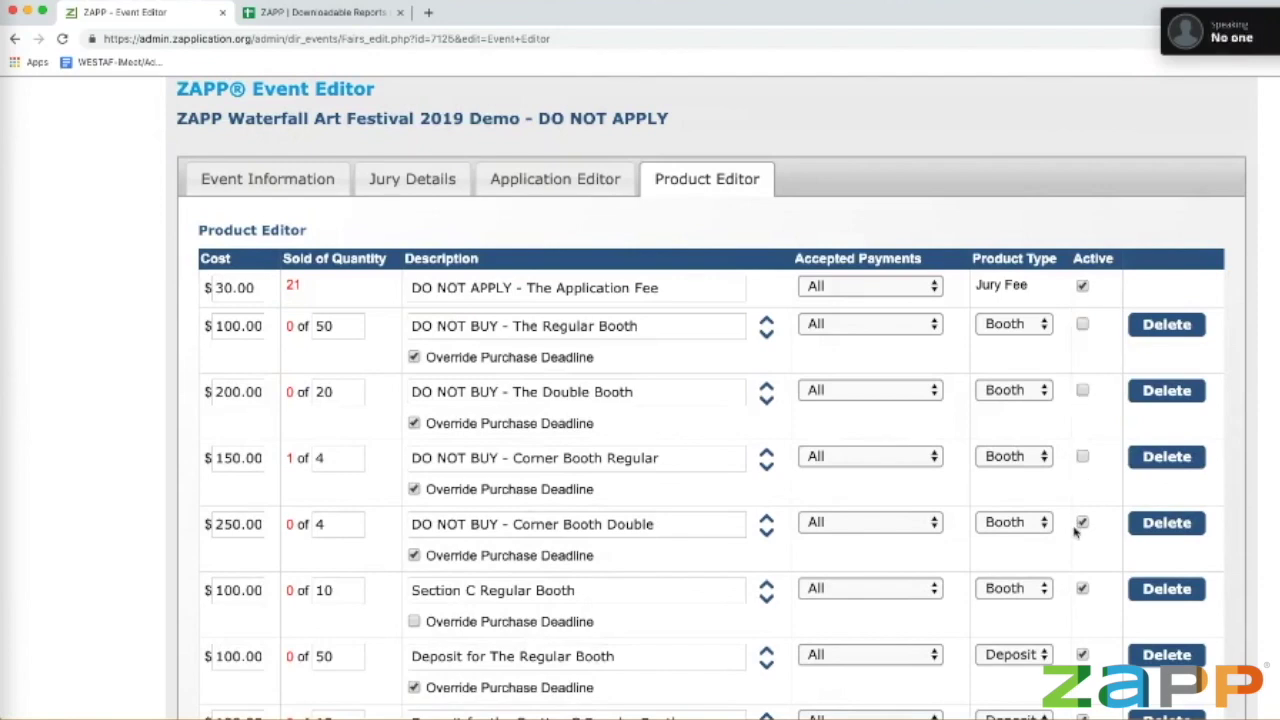
pyautogui.scroll(-2, 1075, 532)
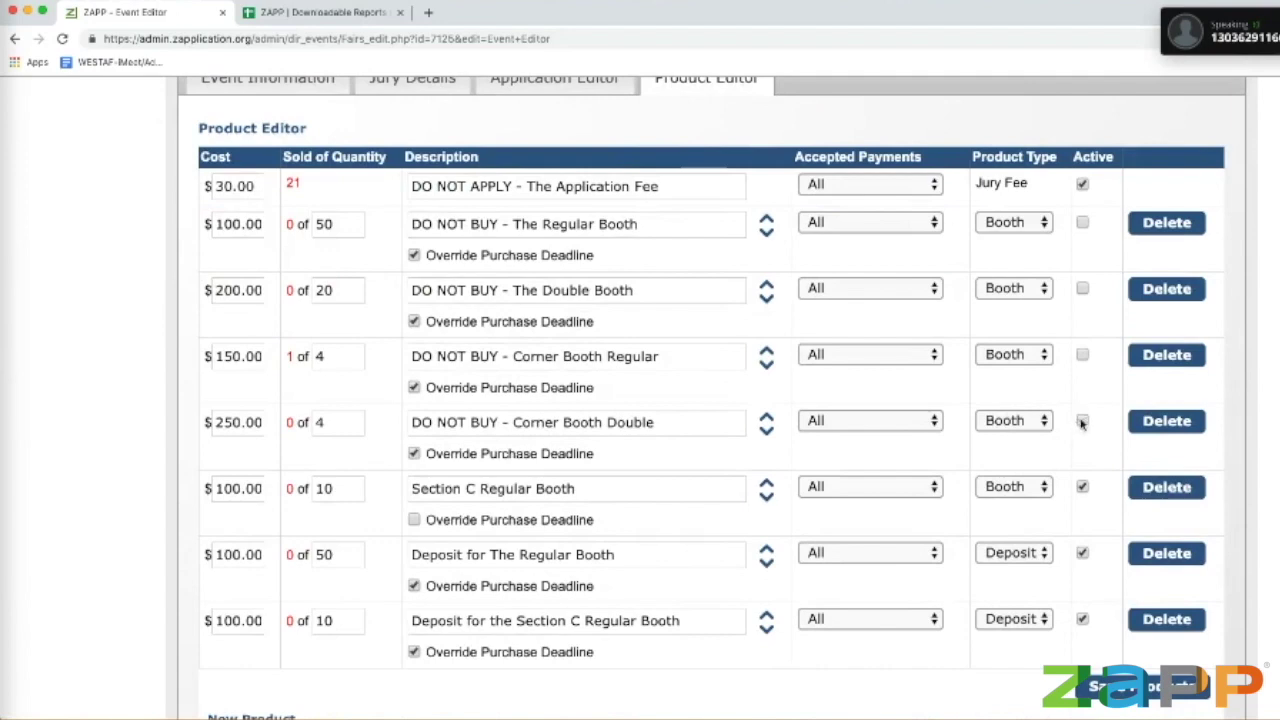
pyautogui.scroll(-4, 1145, 440)
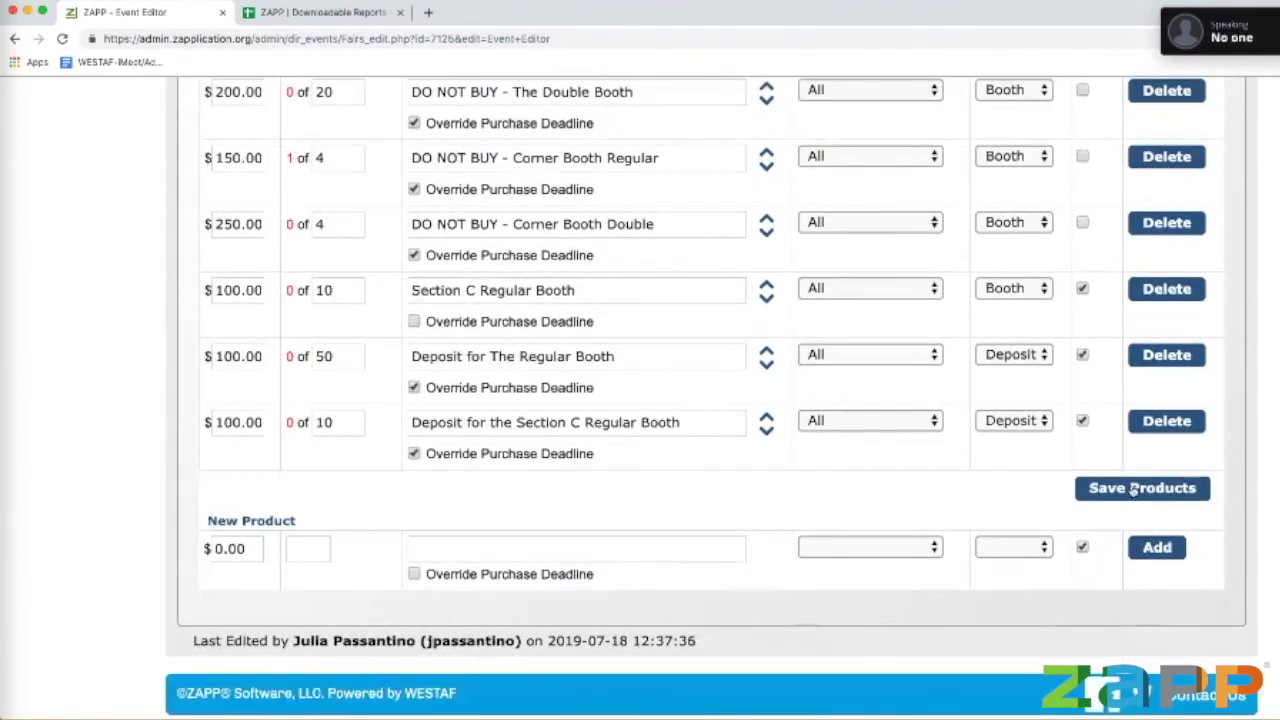
pyautogui.click(1082, 289)
pyautogui.click(1116, 495)
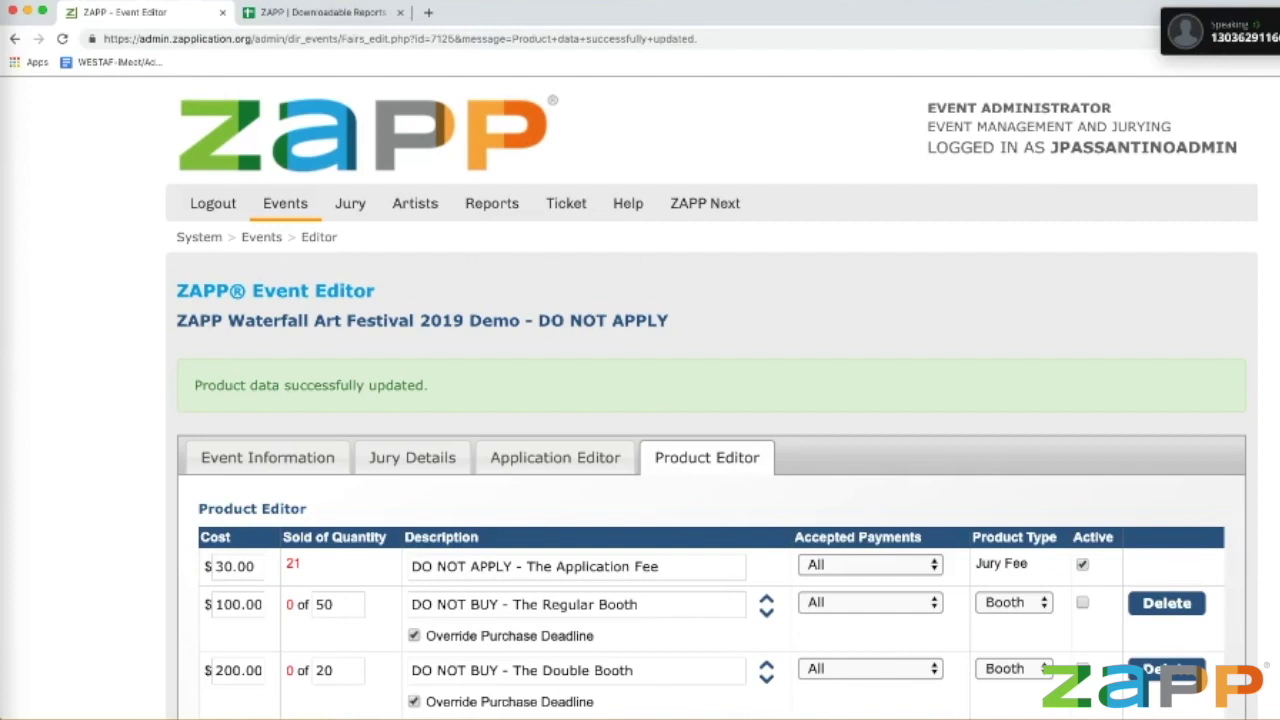
# Step: Switch to the artist's ZAPP Shop, reload it and add Deposit for the Section C Regular Booth to the cart
pyautogui.click(828, 717)
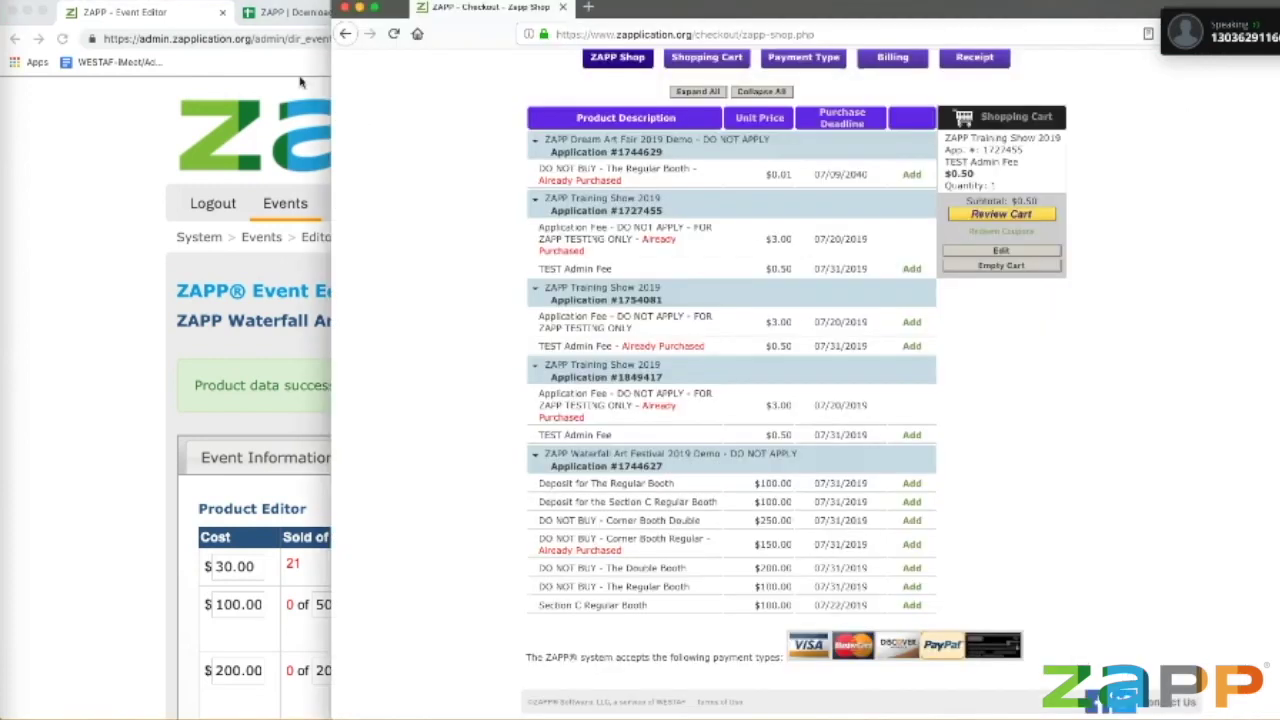
pyautogui.click(394, 33)
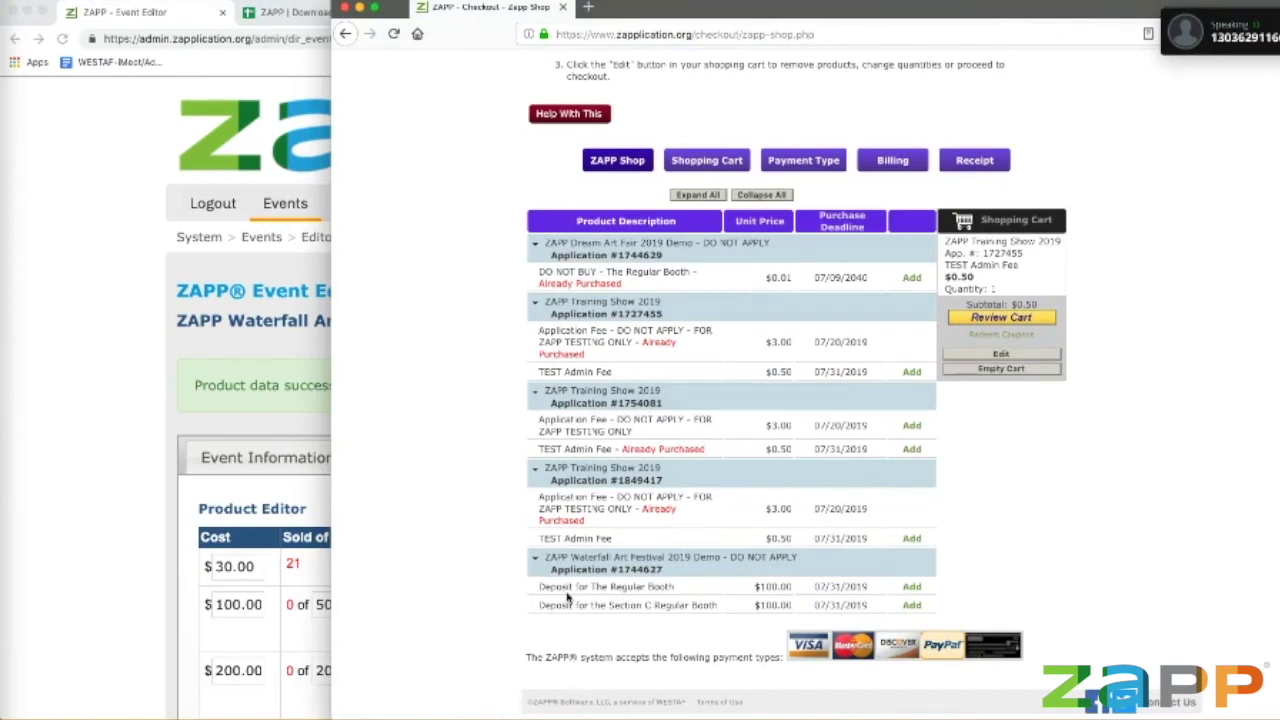
pyautogui.click(911, 605)
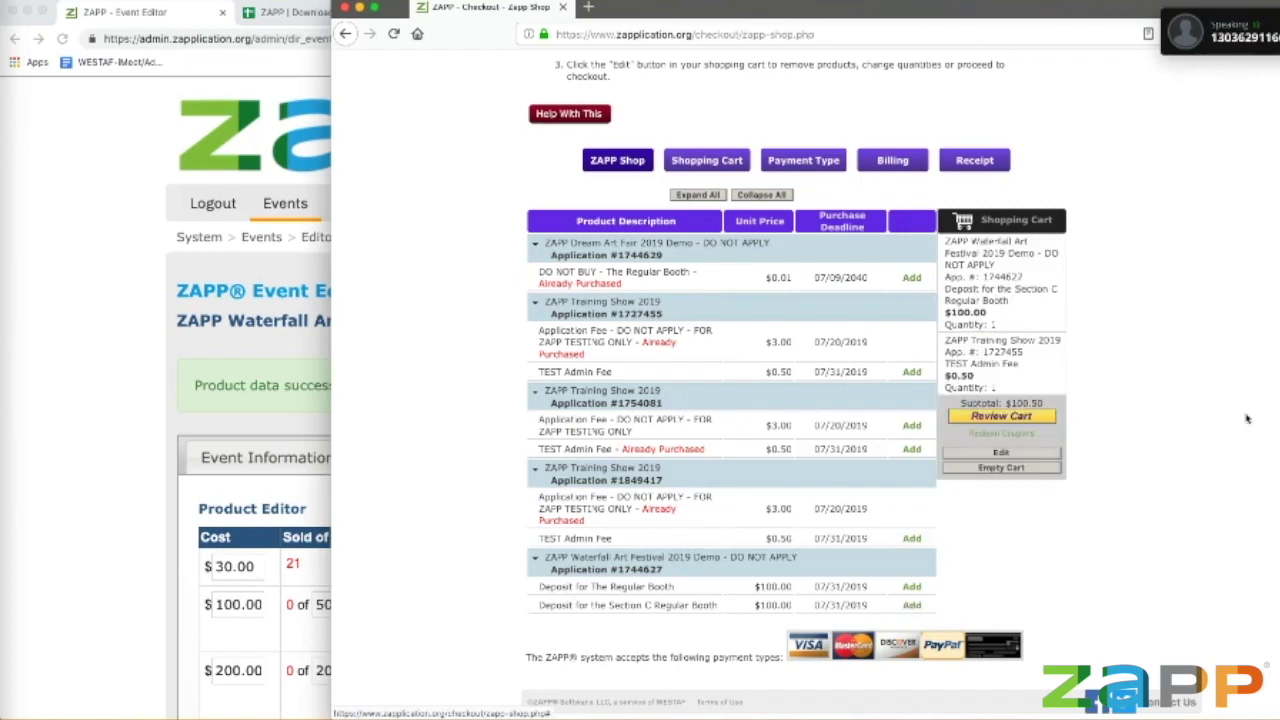
# Step: Review the shopping cart, remove the TEST Admin Fee and proceed to checkout with the Section C deposit
pyautogui.click(1040, 418)
pyautogui.scroll(-1, 944, 380)
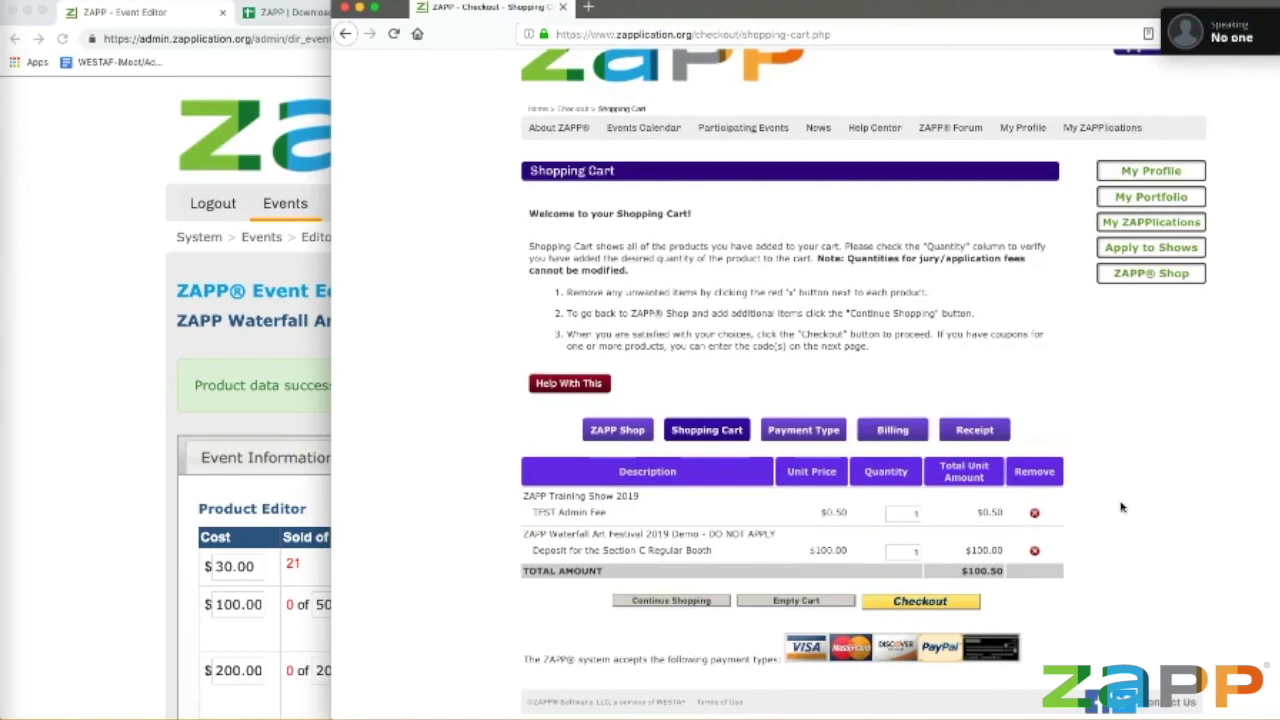
pyautogui.click(1034, 514)
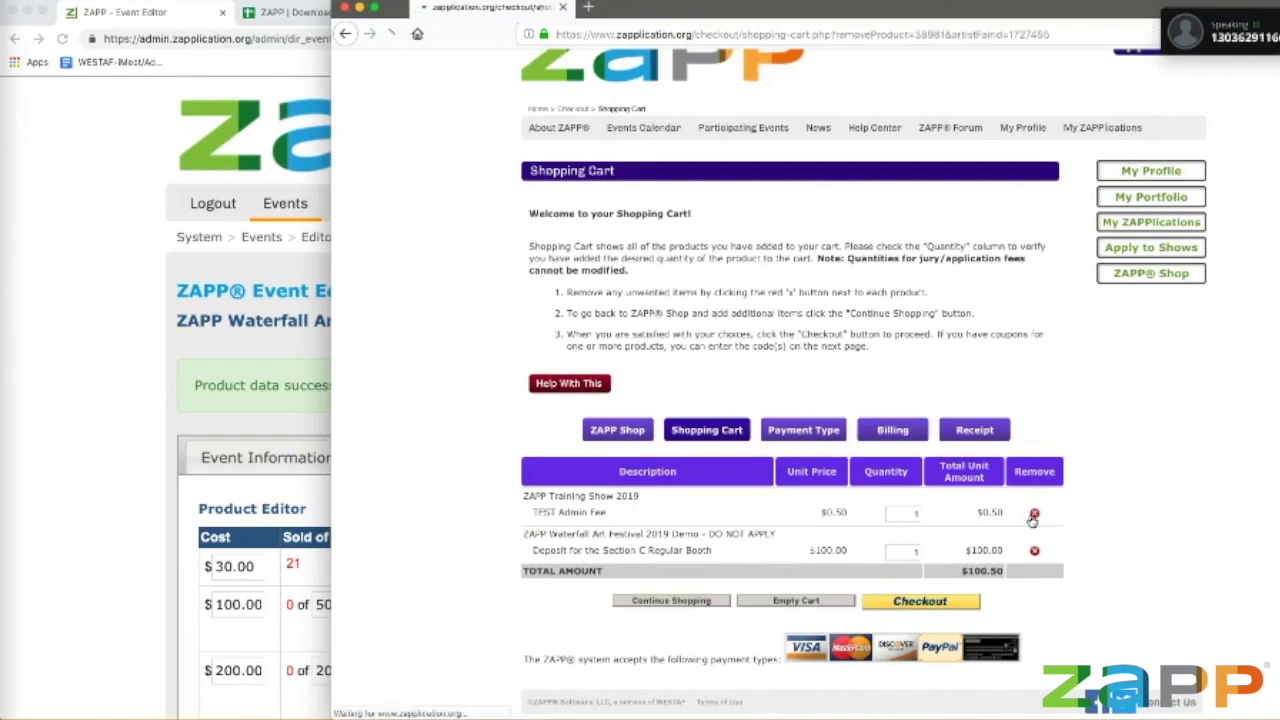
pyautogui.click(911, 596)
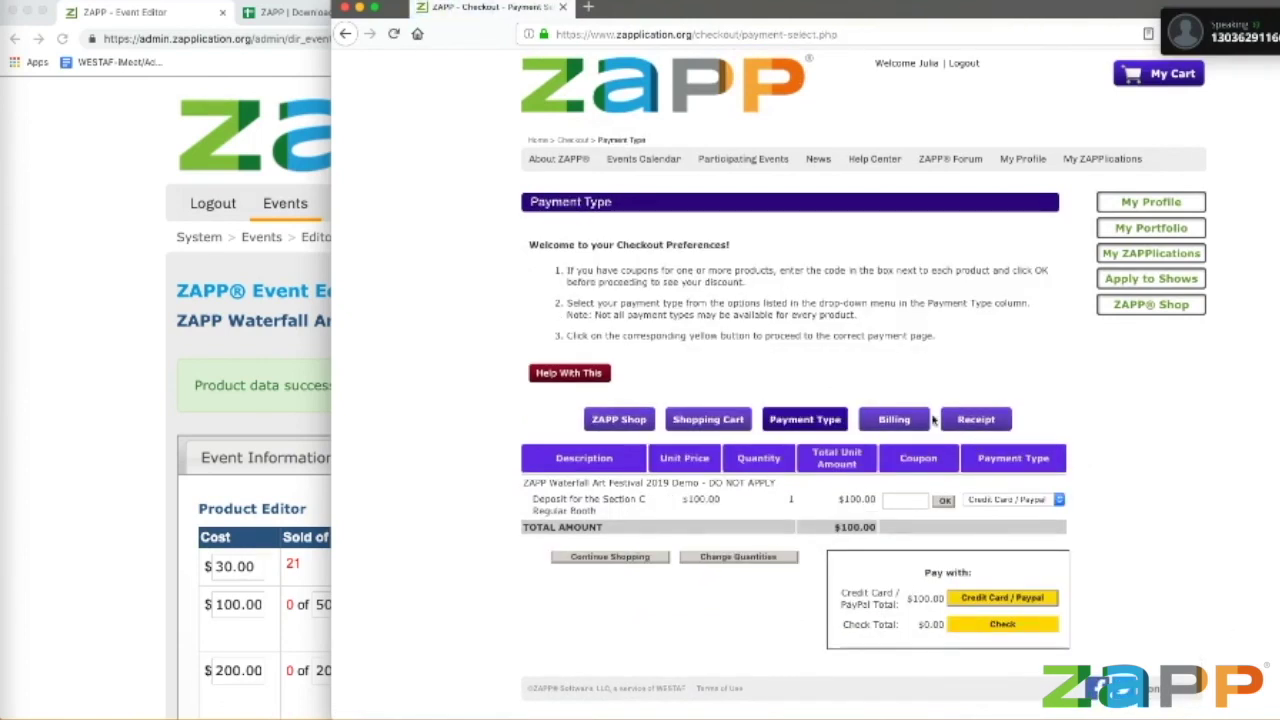
# Step: In the admin site's Coupon Manager, extend the Deposit coupon to Deposit for the Section C Regular Booth and update it
pyautogui.click(226, 256)
pyautogui.moveTo(285, 205)
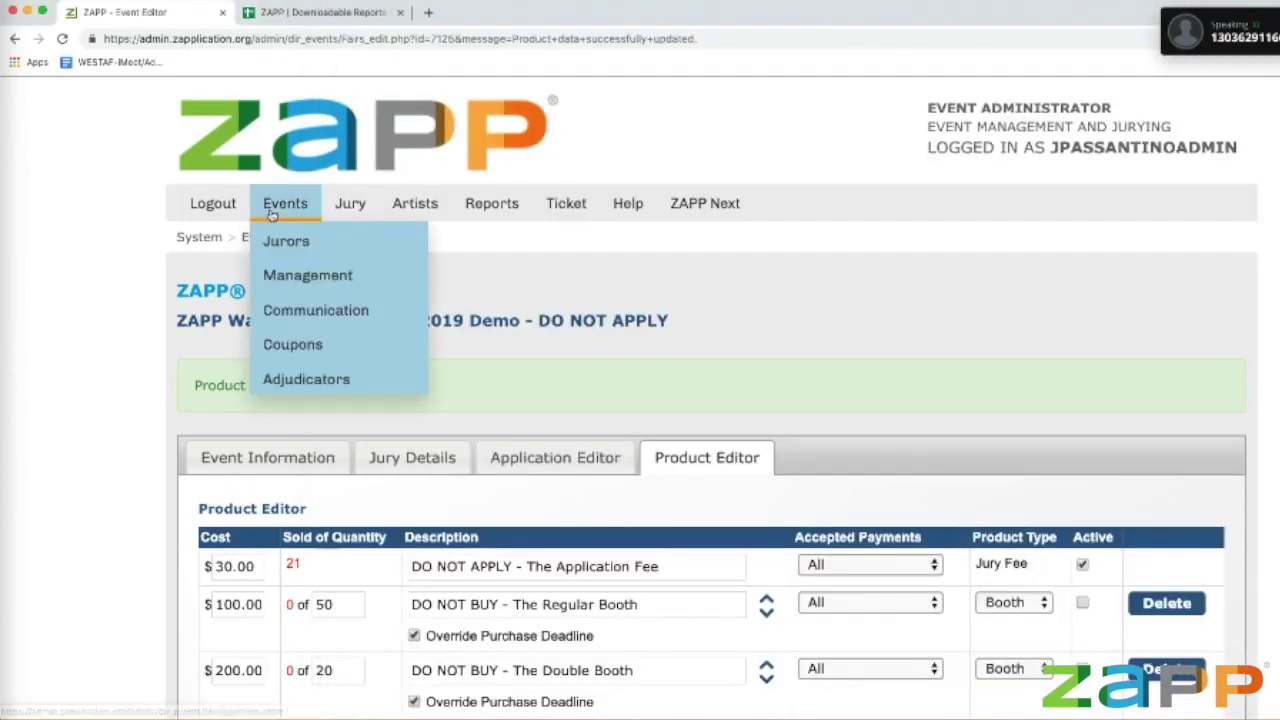
pyautogui.click(300, 342)
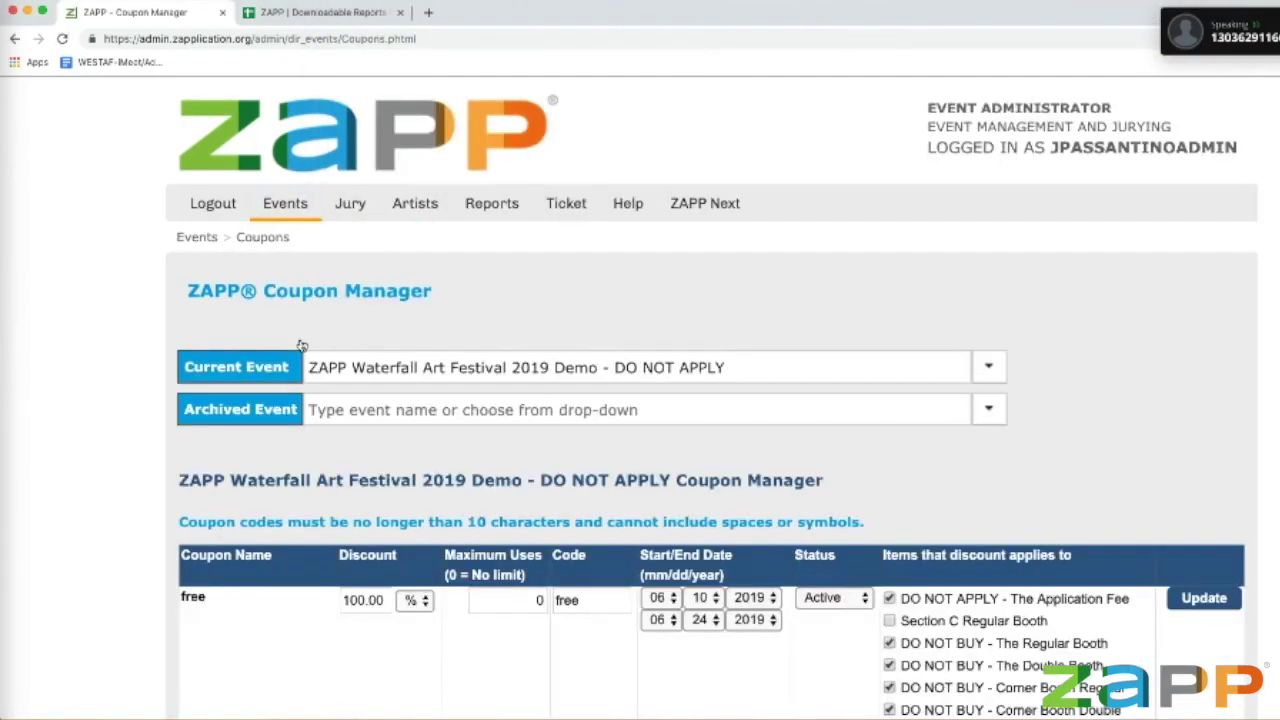
pyautogui.scroll(-1, 580, 498)
pyautogui.scroll(-7, 580, 498)
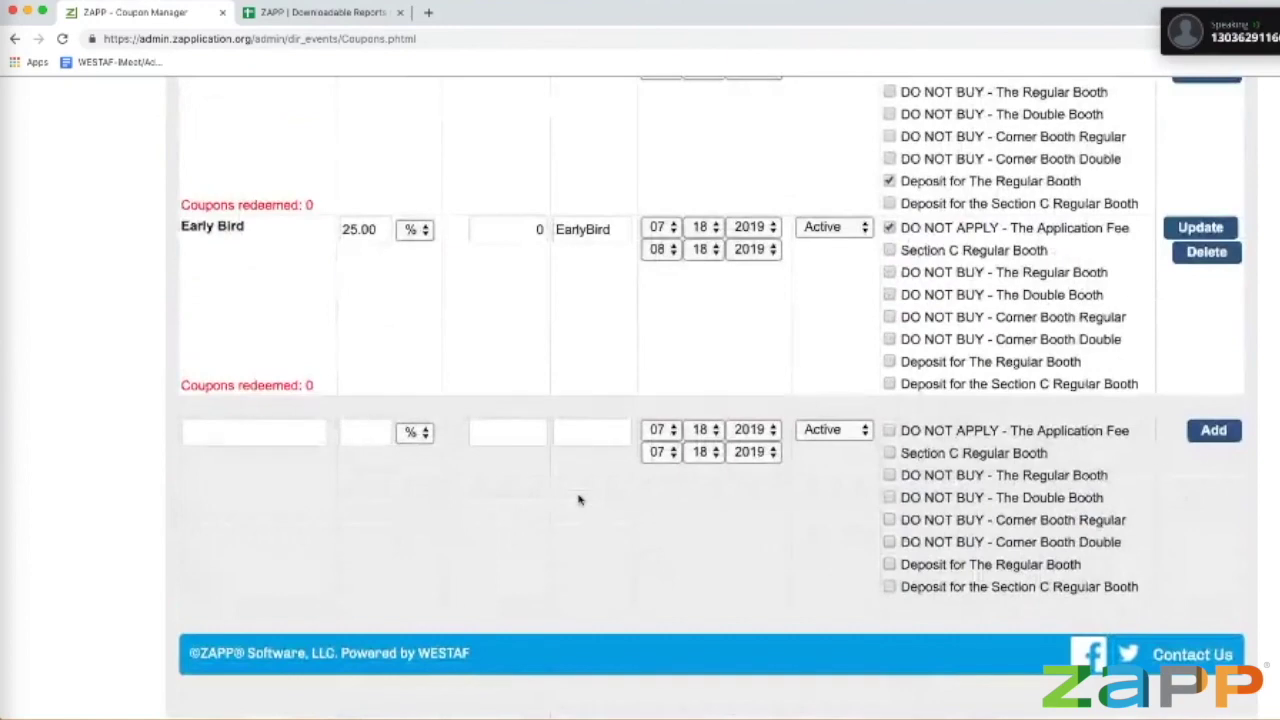
pyautogui.scroll(3, 578, 499)
pyautogui.scroll(1, 578, 499)
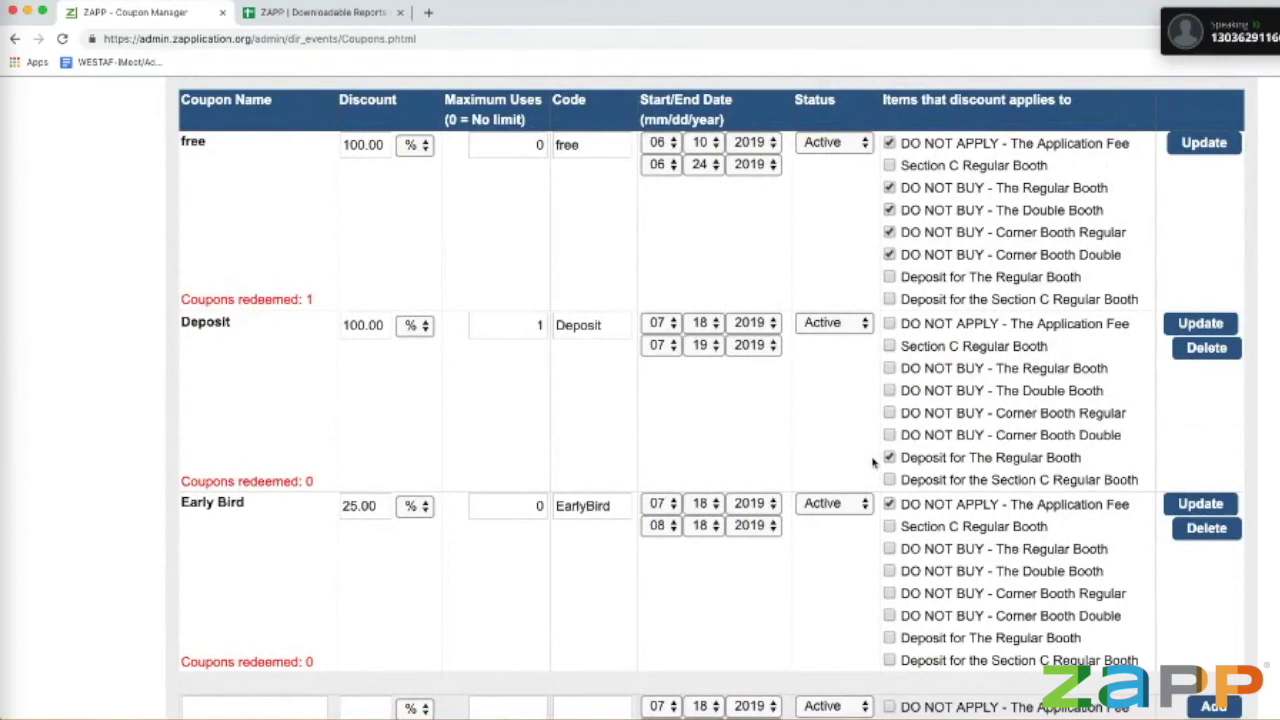
pyautogui.click(1195, 324)
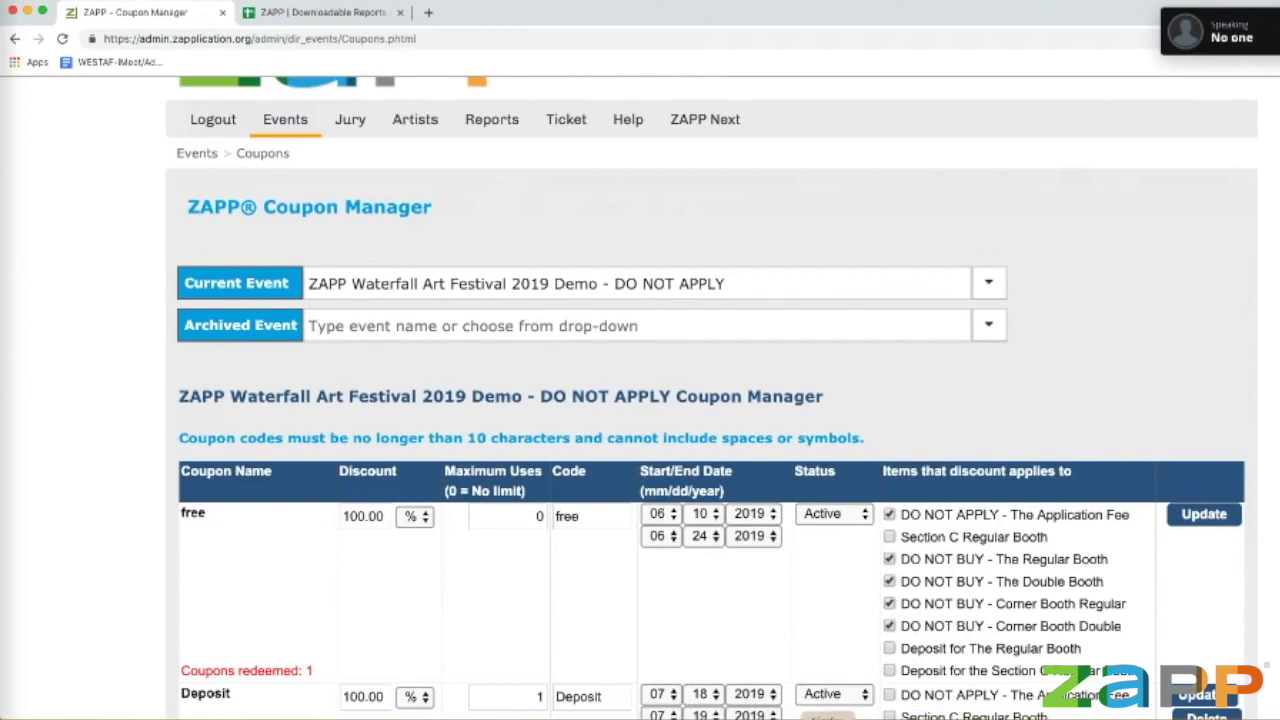
# Step: Back in the artist's checkout, apply the 100% off coupon to the Section C deposit and complete the free-item checkout
pyautogui.click(710, 718)
pyautogui.click(913, 499)
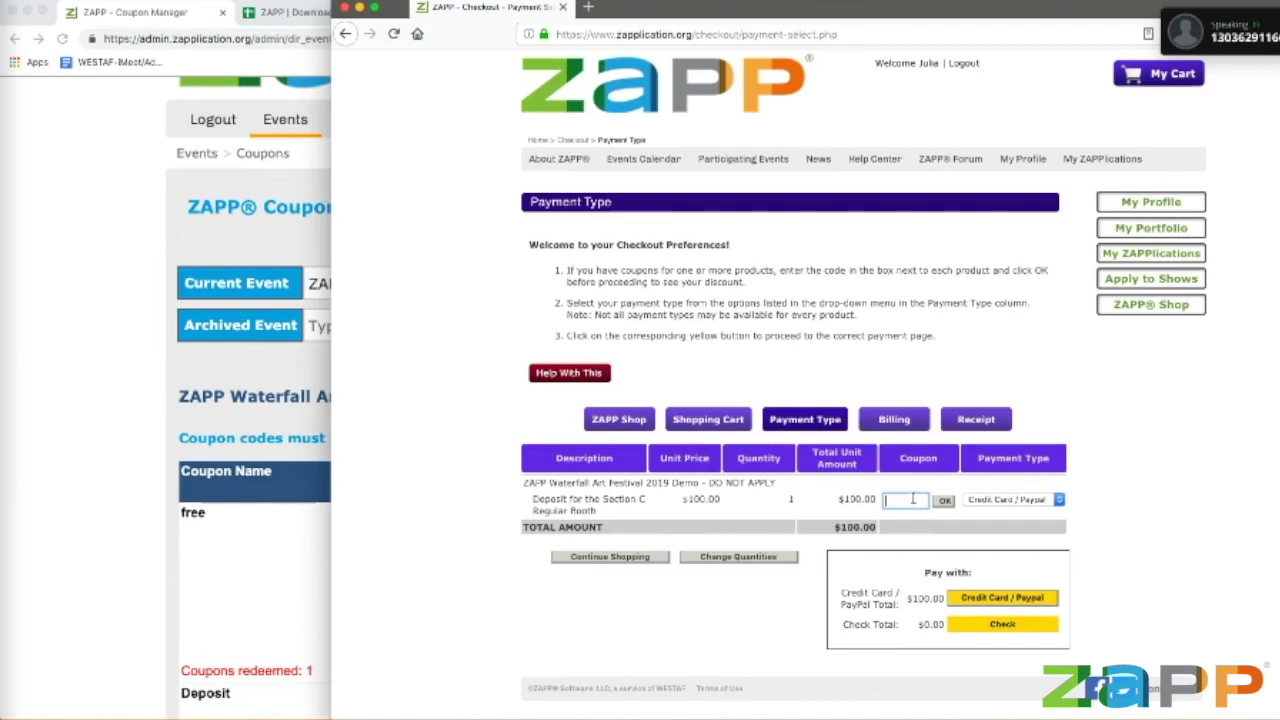
pyautogui.write('f')
pyautogui.click(945, 500)
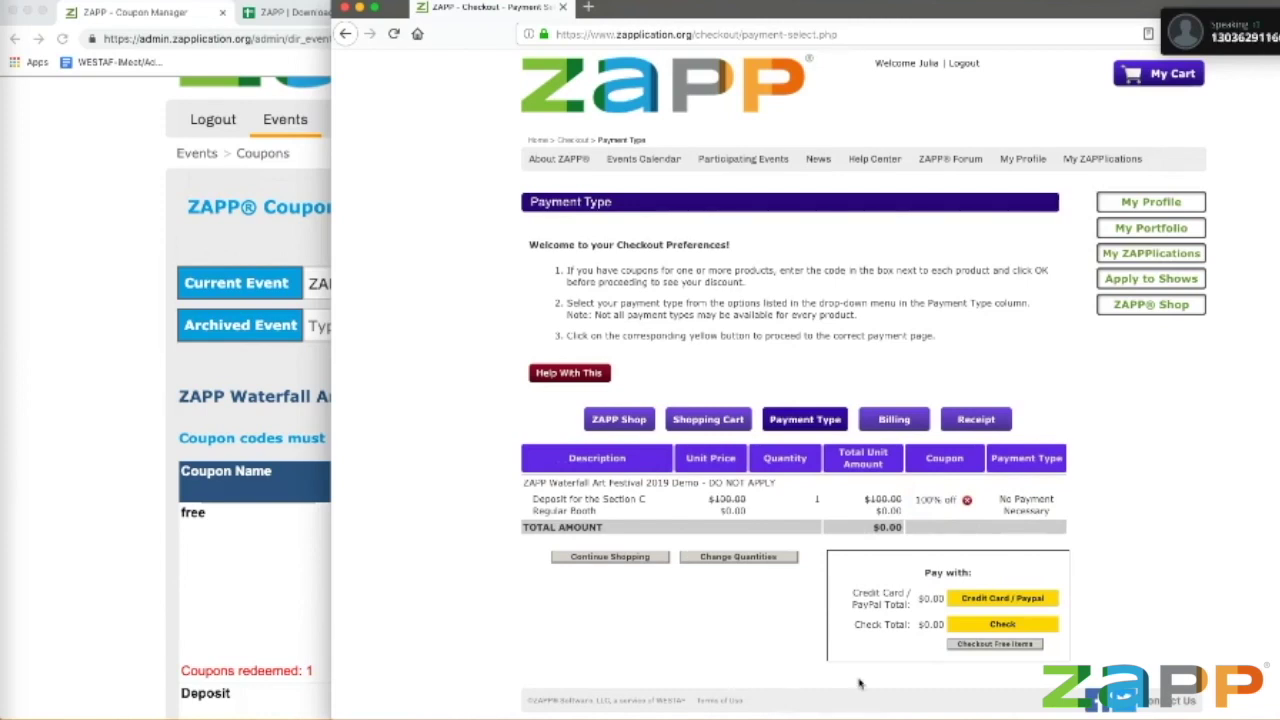
pyautogui.click(978, 646)
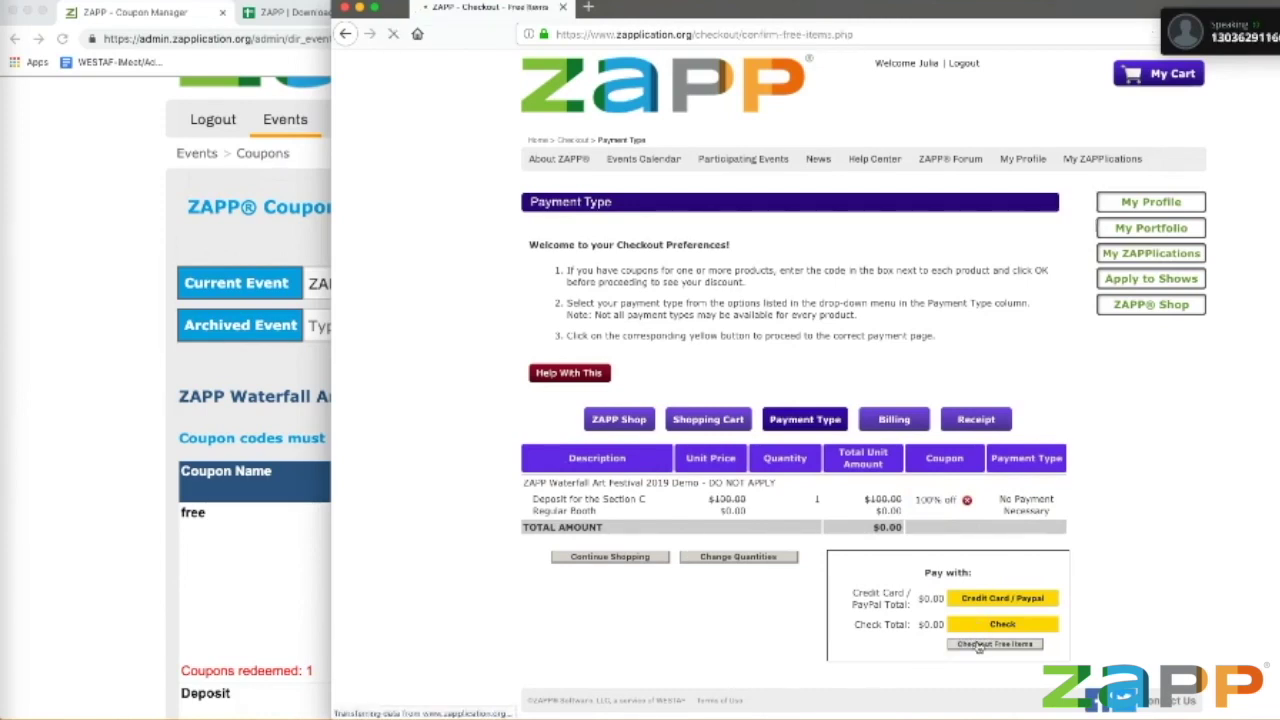
pyautogui.click(983, 437)
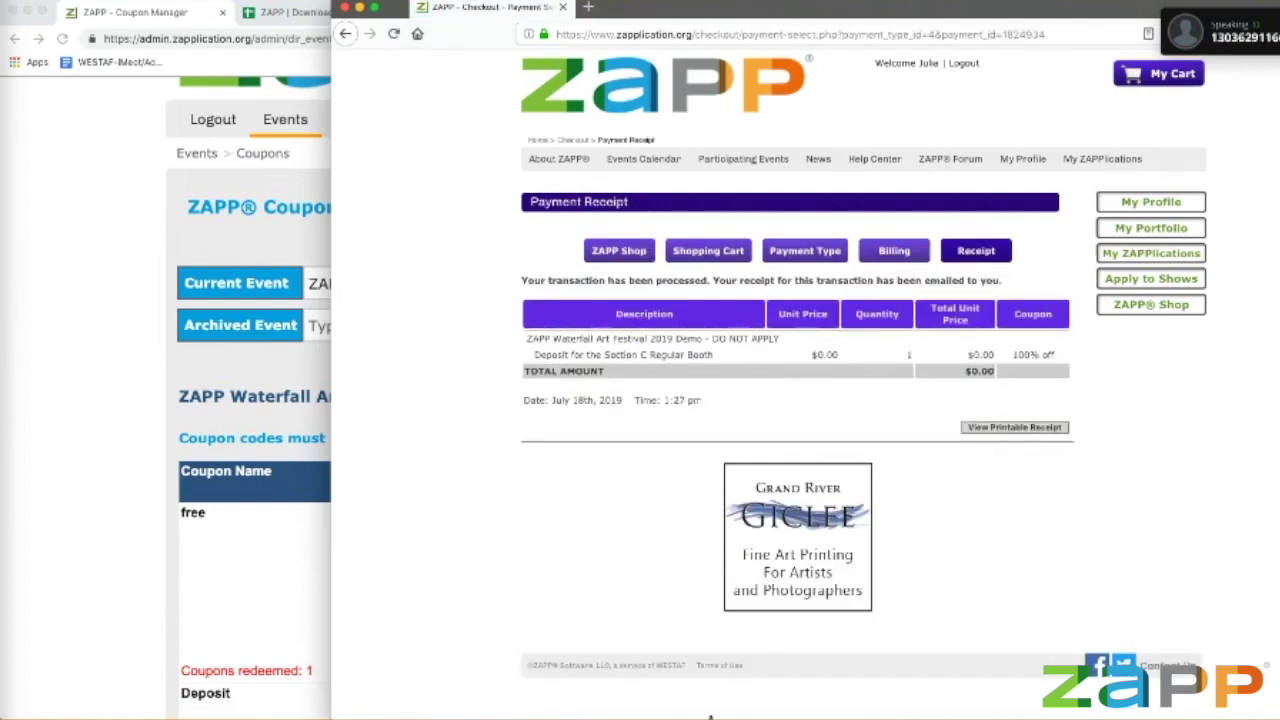
# Step: Open the payment receipt for the Section C deposit from the festival's entry in My ZAPPlications
pyautogui.click(1163, 253)
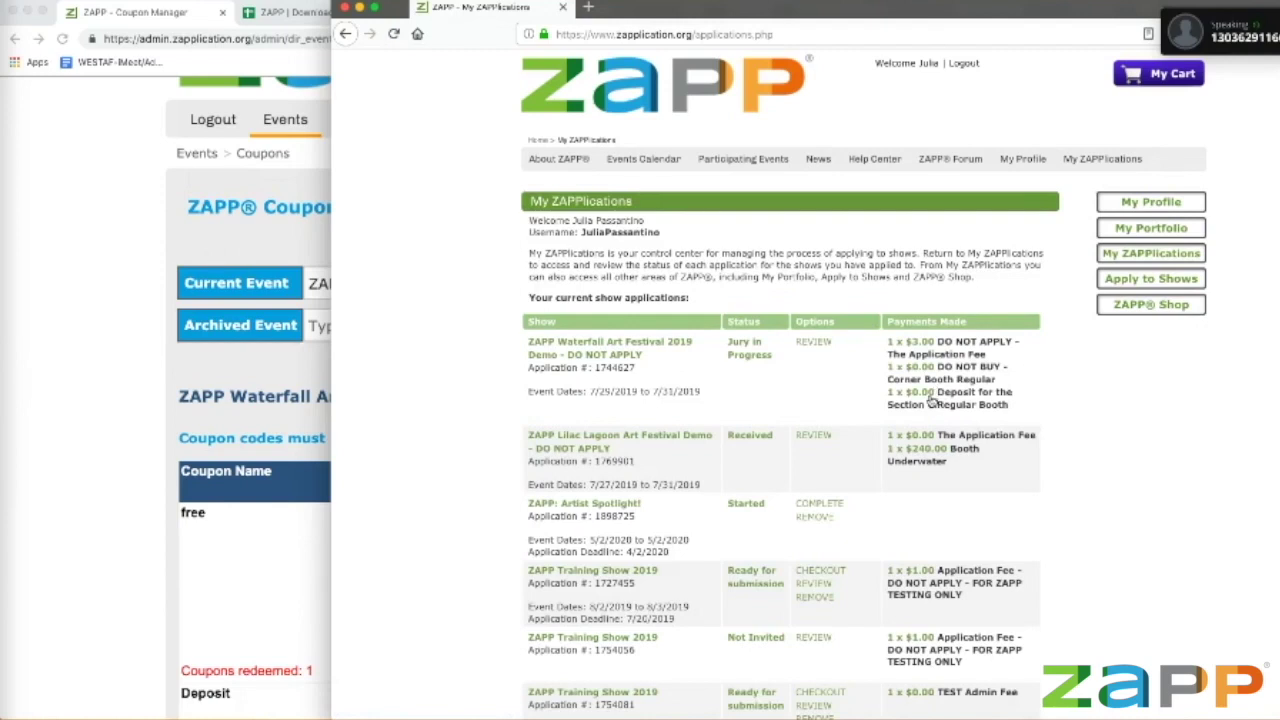
pyautogui.click(930, 399)
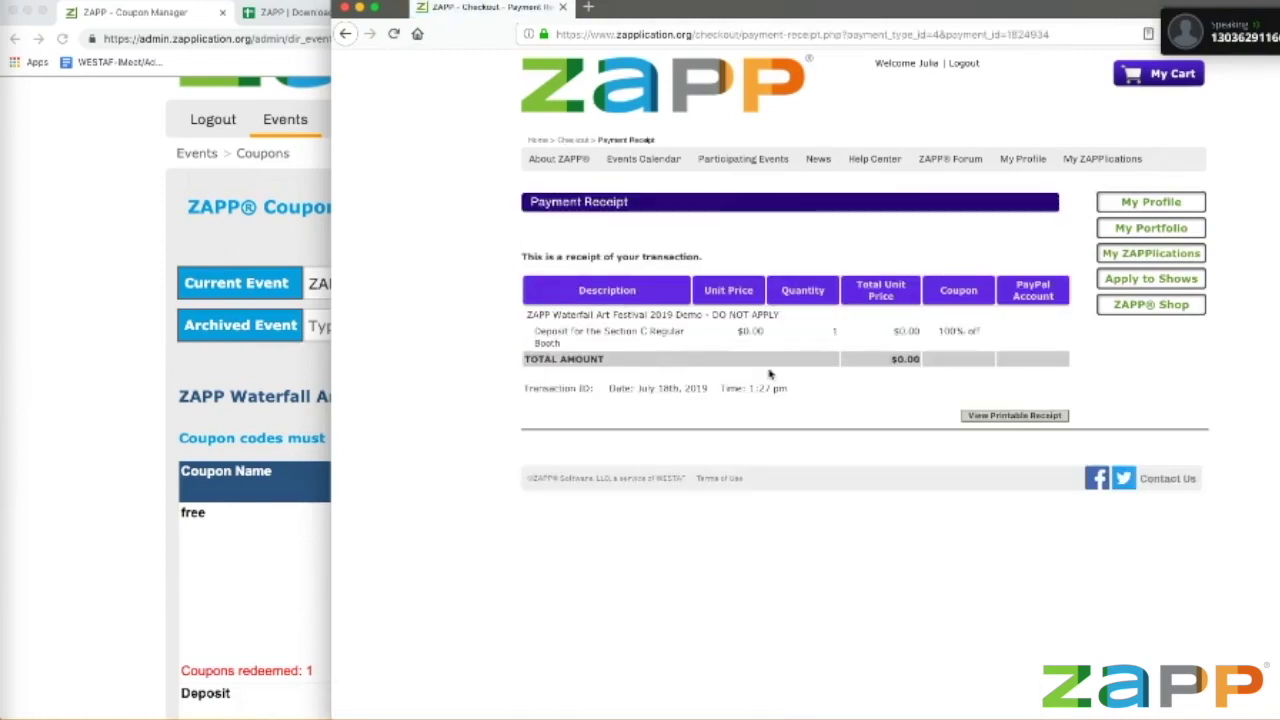
# Step: In the admin site's Event Management, list the Invited applications and review the payments recorded for the artist
pyautogui.click(228, 338)
pyautogui.moveTo(285, 125)
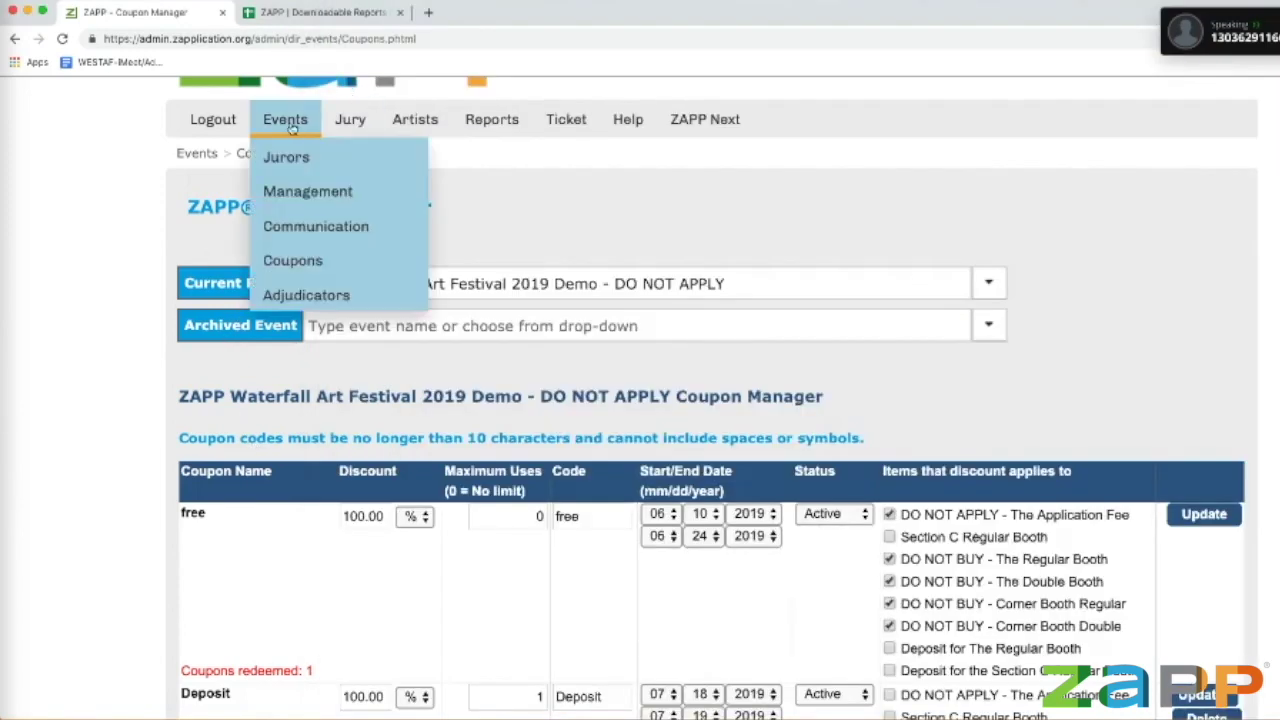
pyautogui.click(322, 190)
pyautogui.scroll(-4, 370, 562)
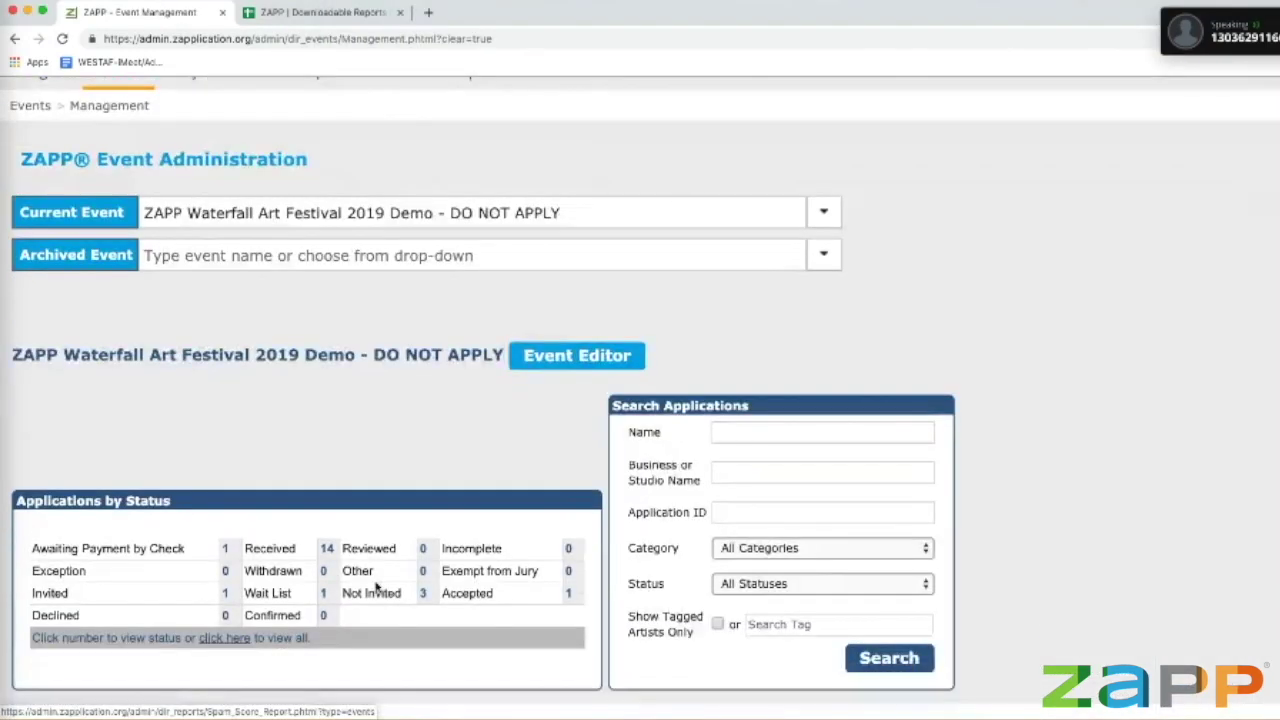
pyautogui.click(225, 521)
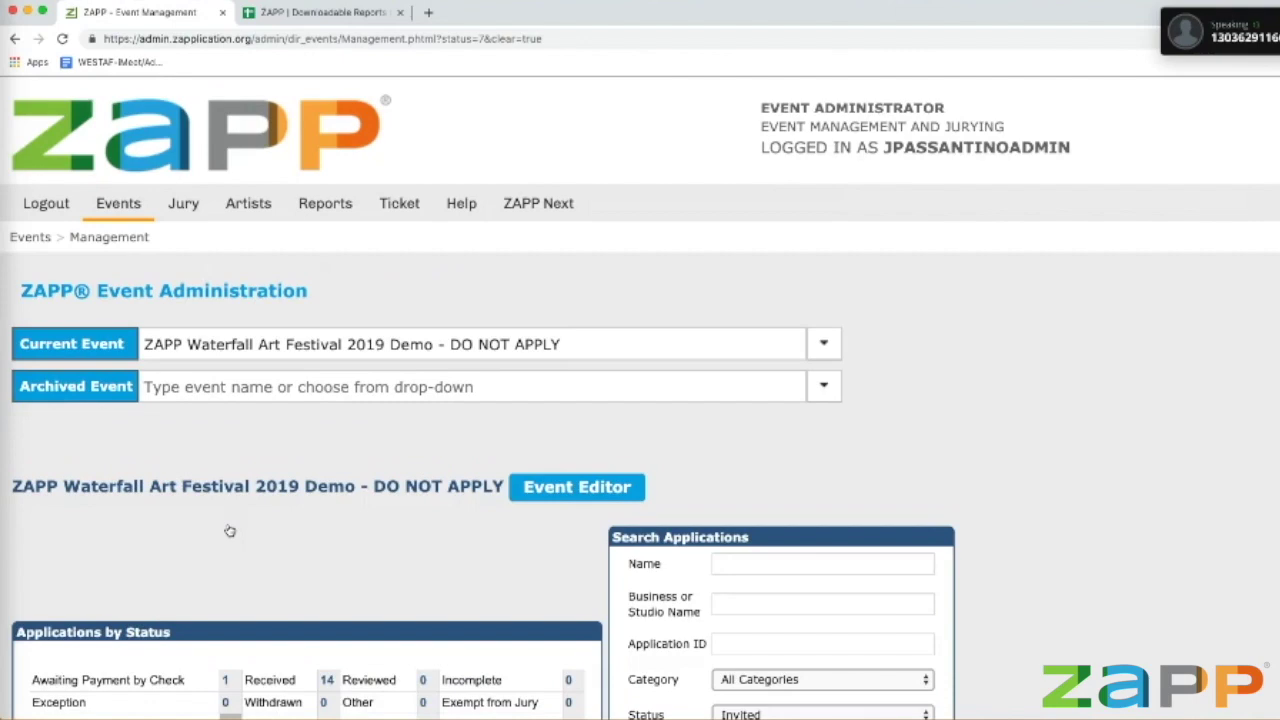
pyautogui.scroll(-5, 229, 530)
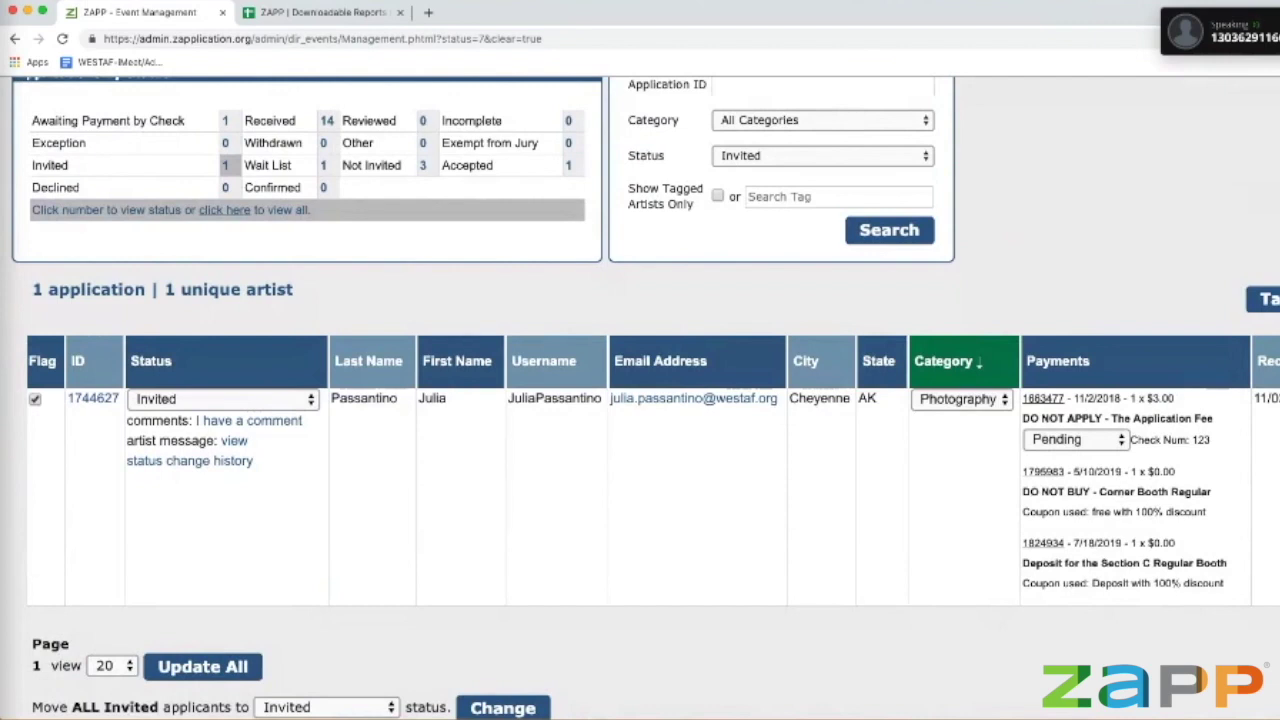
pyautogui.scroll(2, 853, 320)
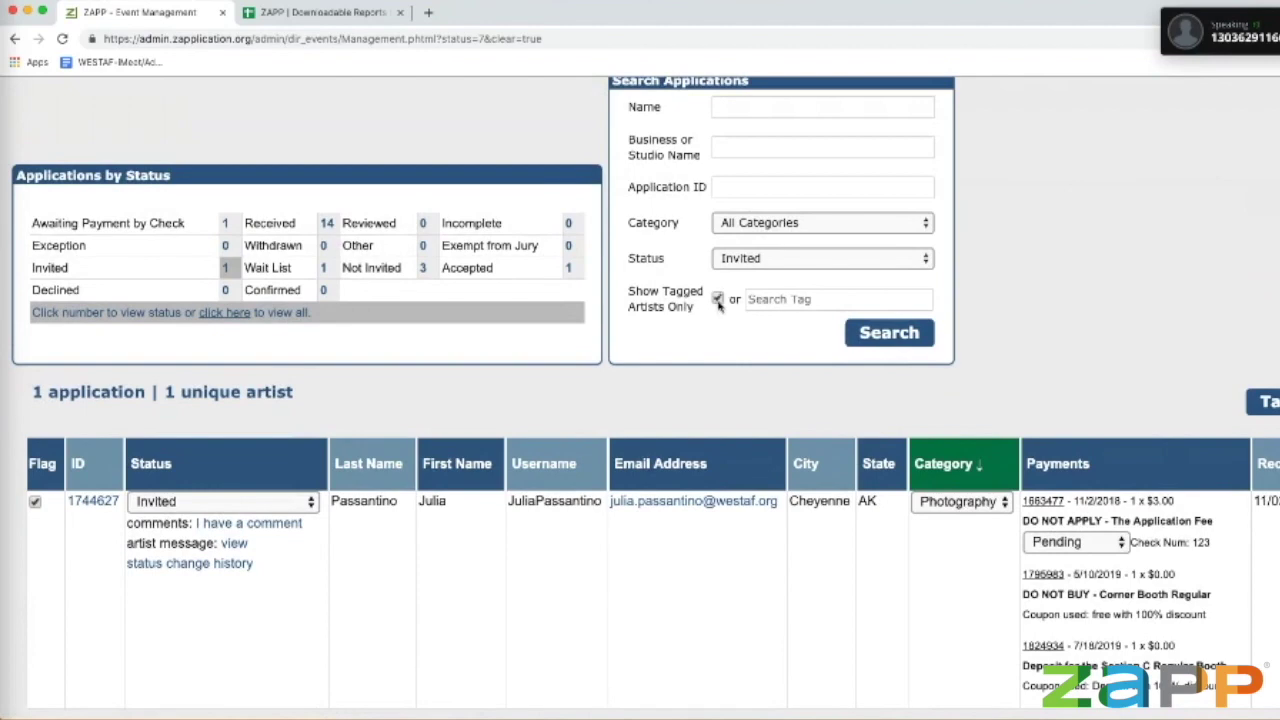
pyautogui.click(718, 302)
pyautogui.scroll(1, 770, 310)
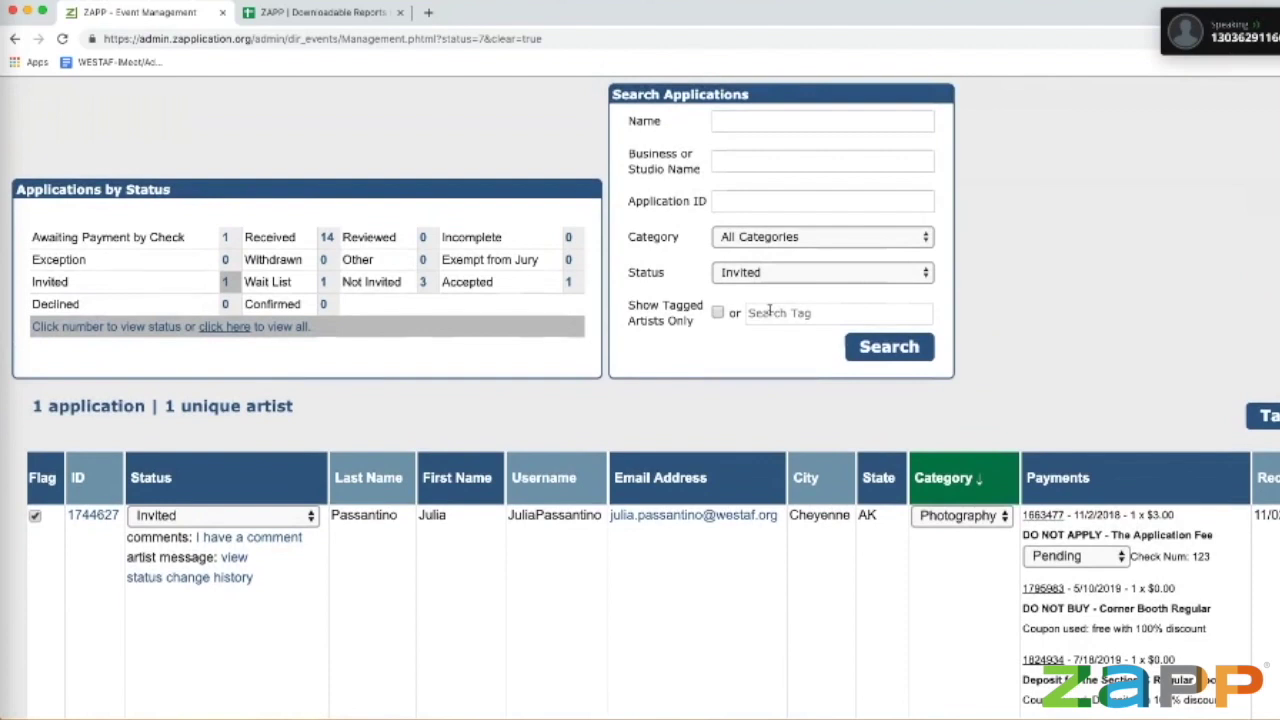
pyautogui.click(760, 313)
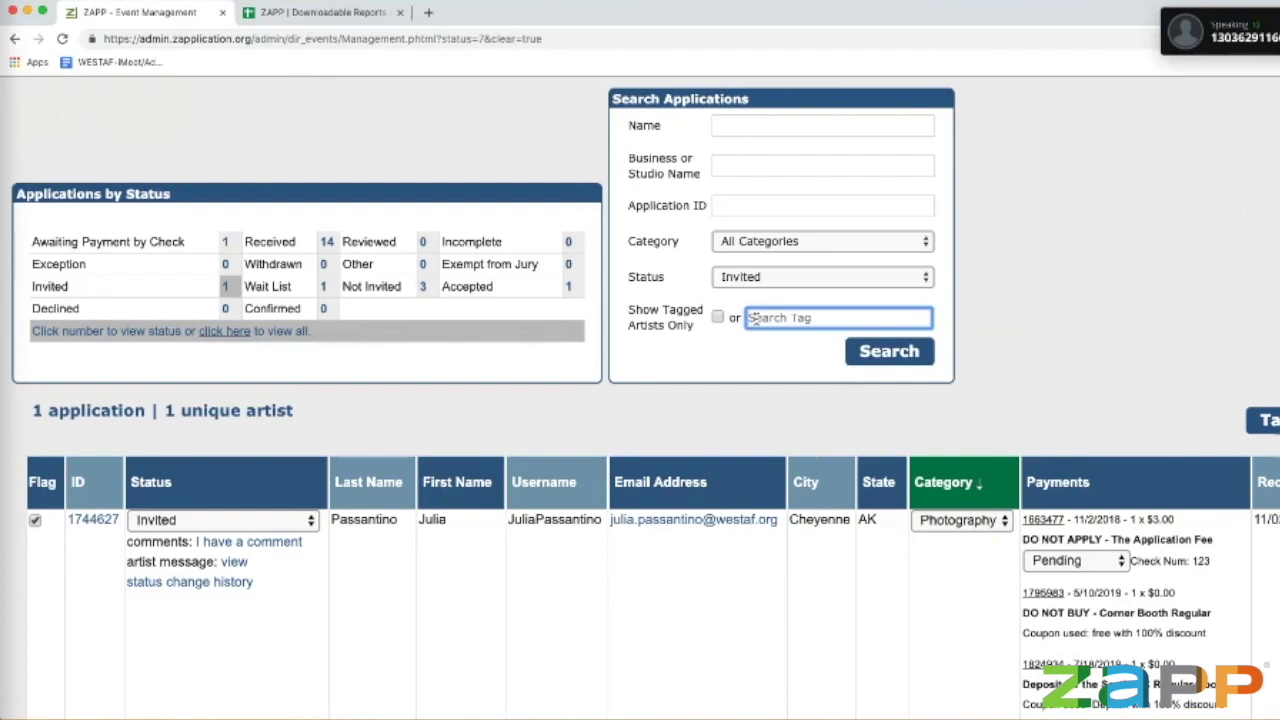
pyautogui.click(706, 380)
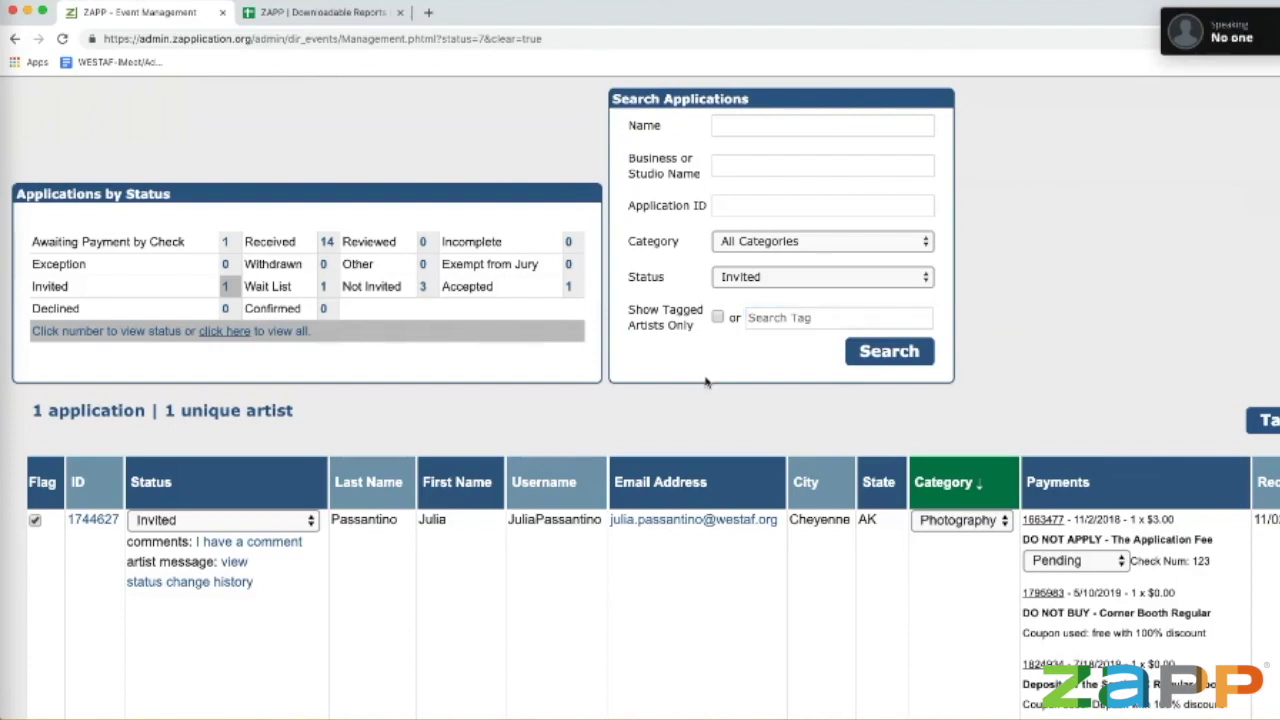
# Step: In the festival's Product Editor, activate the four DO NOT BUY booths and the Section C Regular Booth, and save the products
pyautogui.scroll(5, 637, 381)
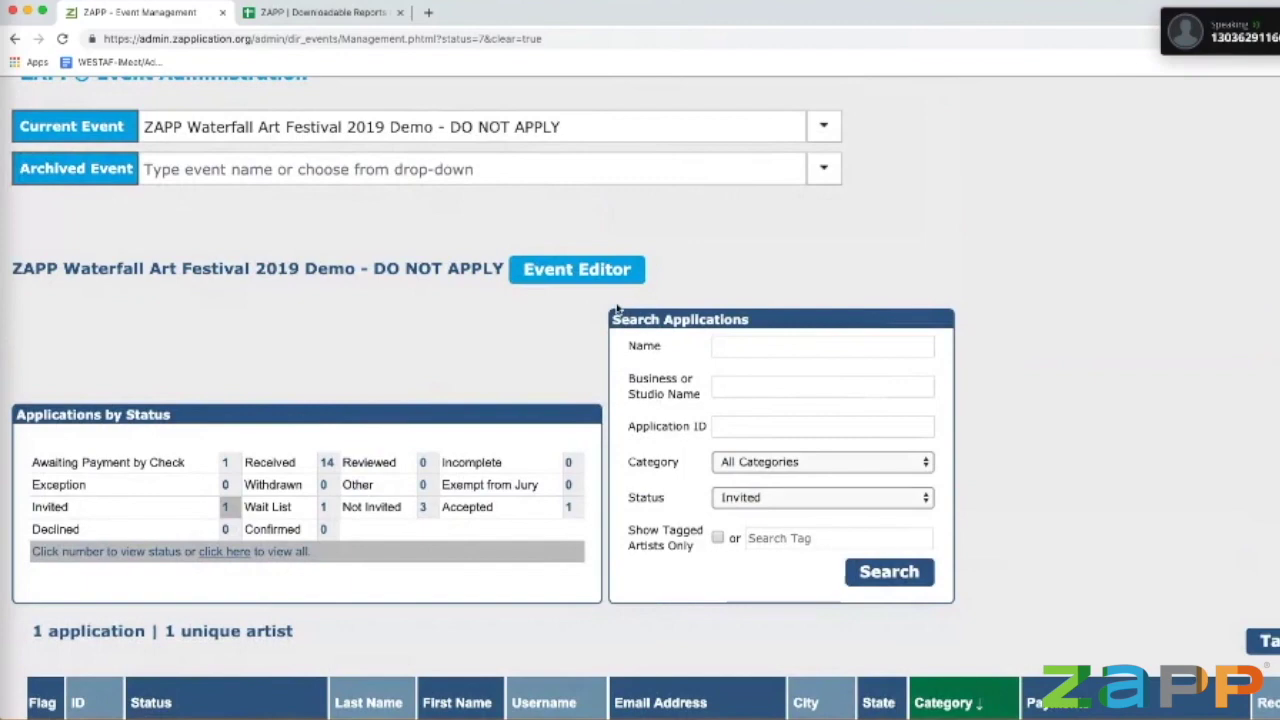
pyautogui.click(613, 282)
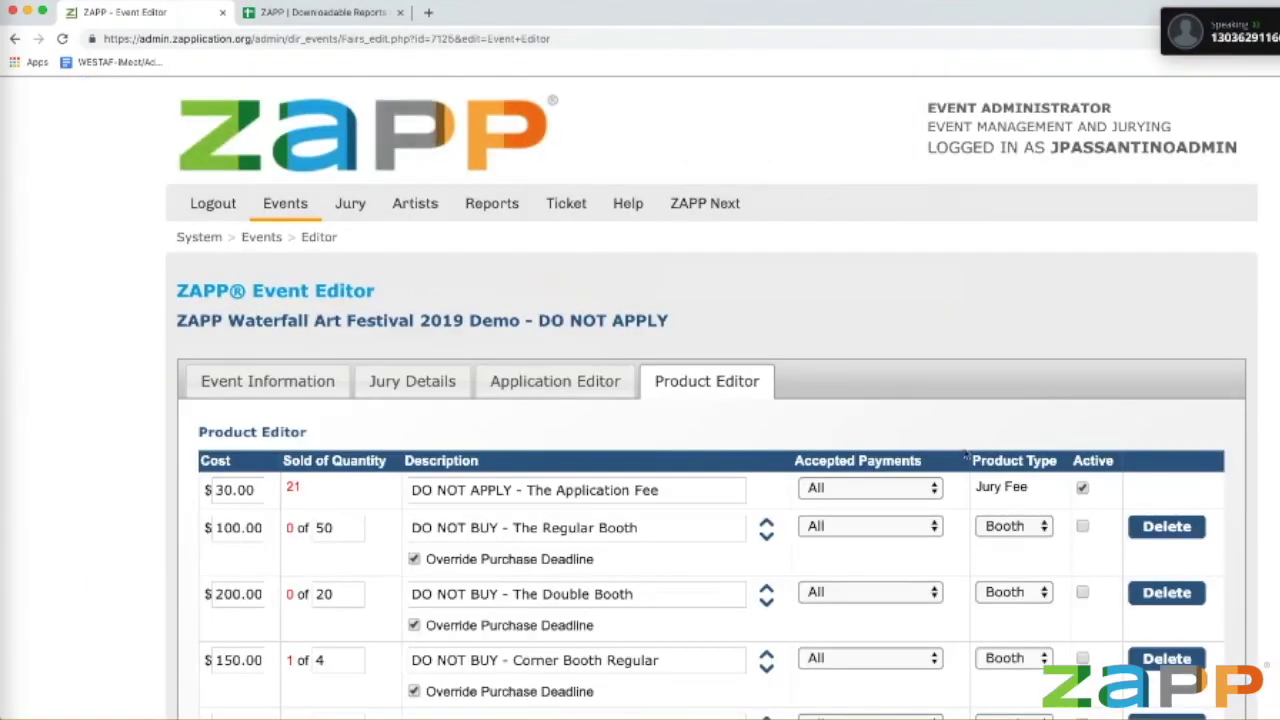
pyautogui.scroll(-1, 985, 455)
pyautogui.scroll(-2, 985, 455)
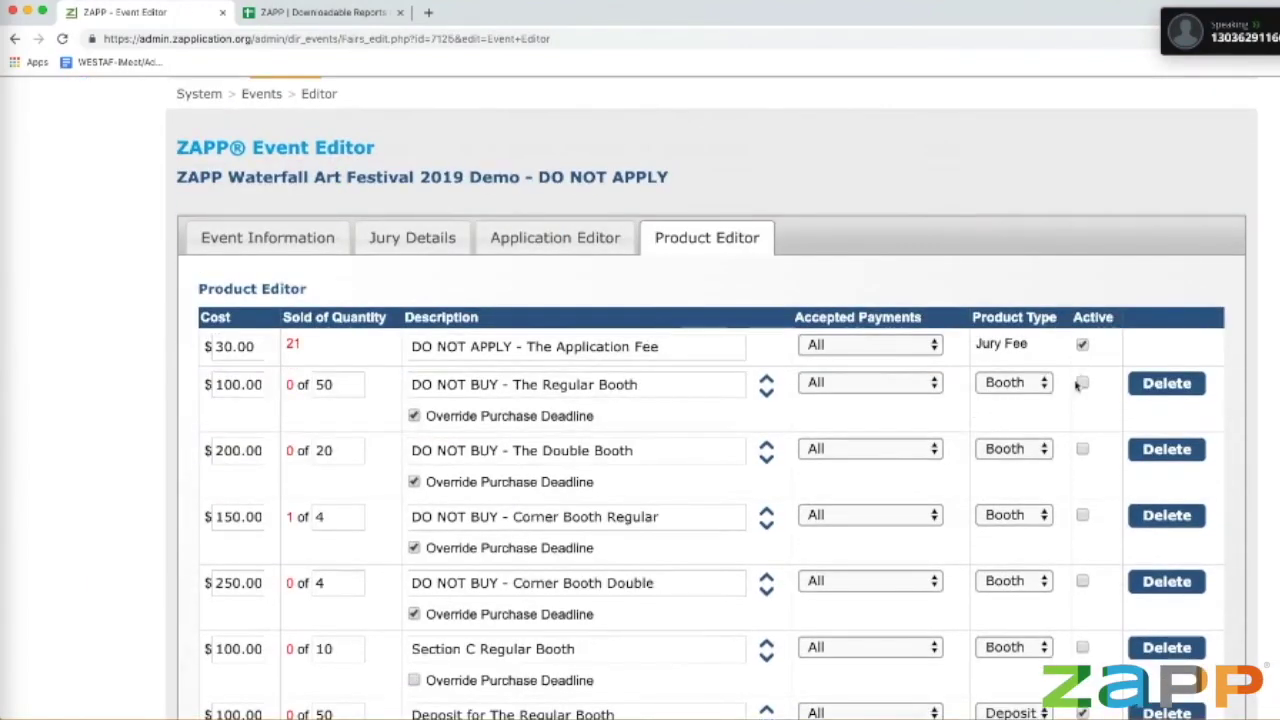
pyautogui.click(1083, 385)
pyautogui.click(1083, 449)
pyautogui.click(1083, 515)
pyautogui.click(1083, 583)
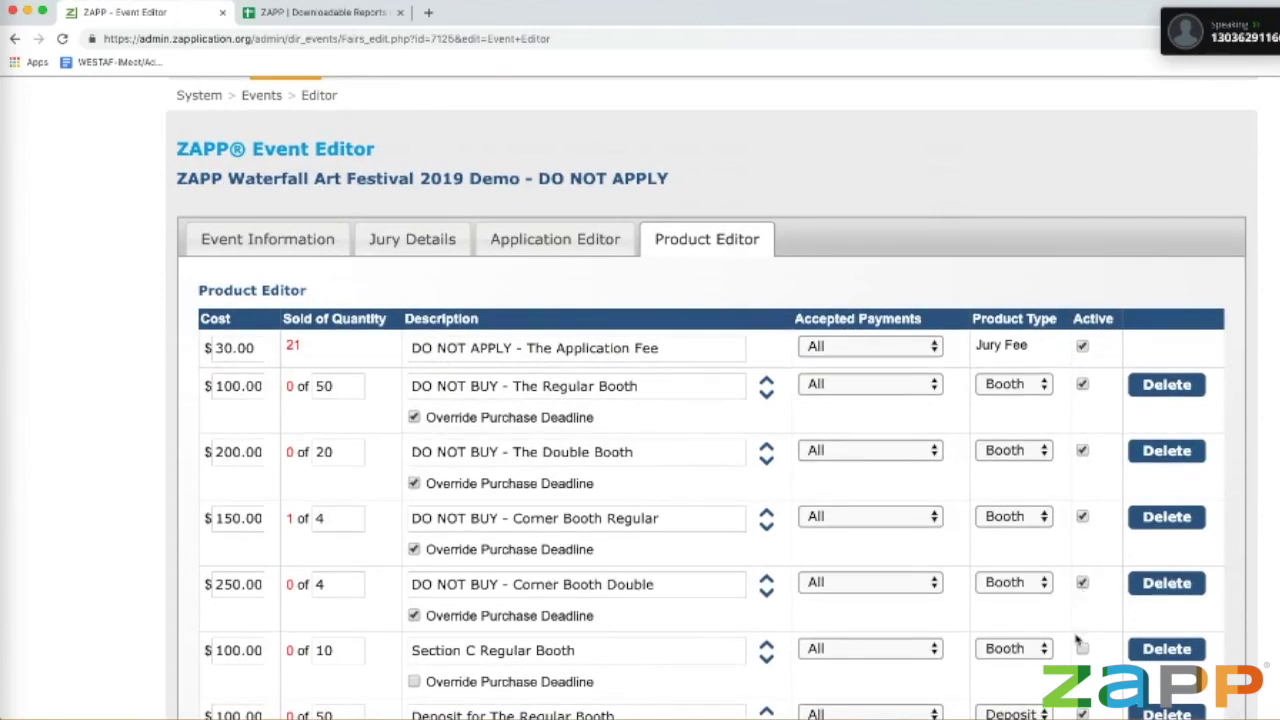
pyautogui.click(1082, 648)
pyautogui.scroll(-5, 1120, 550)
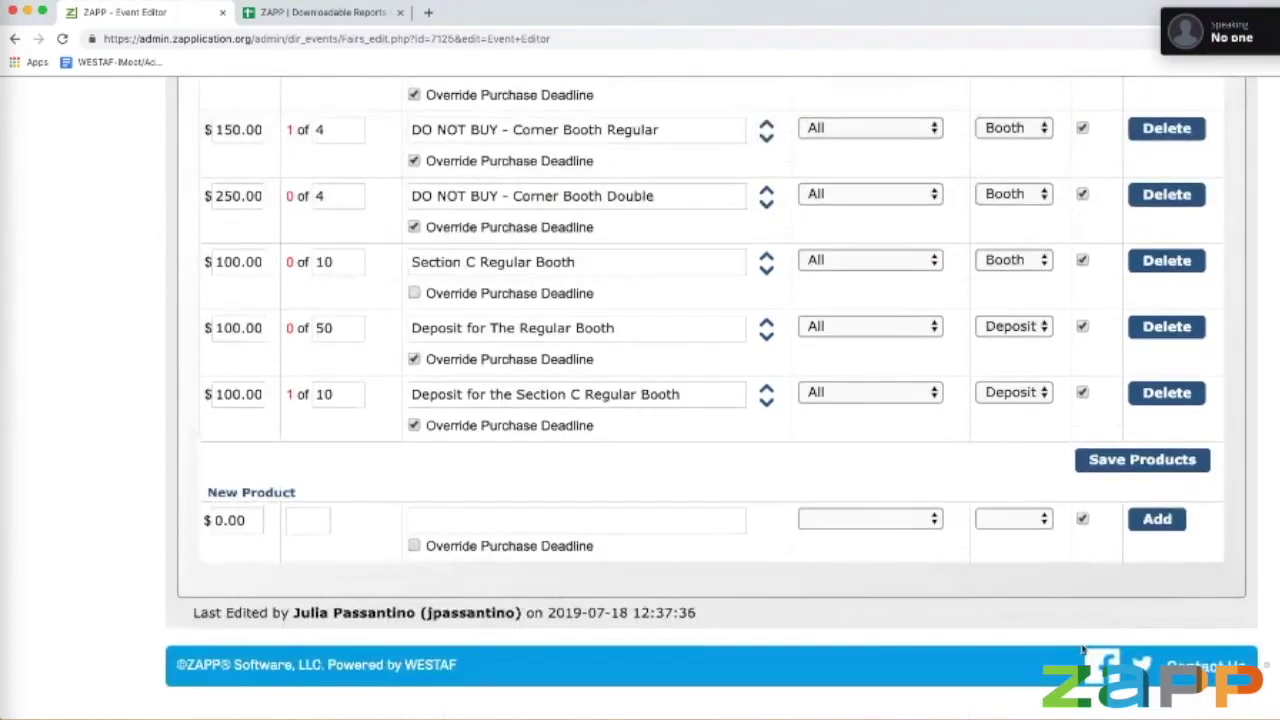
pyautogui.click(1176, 461)
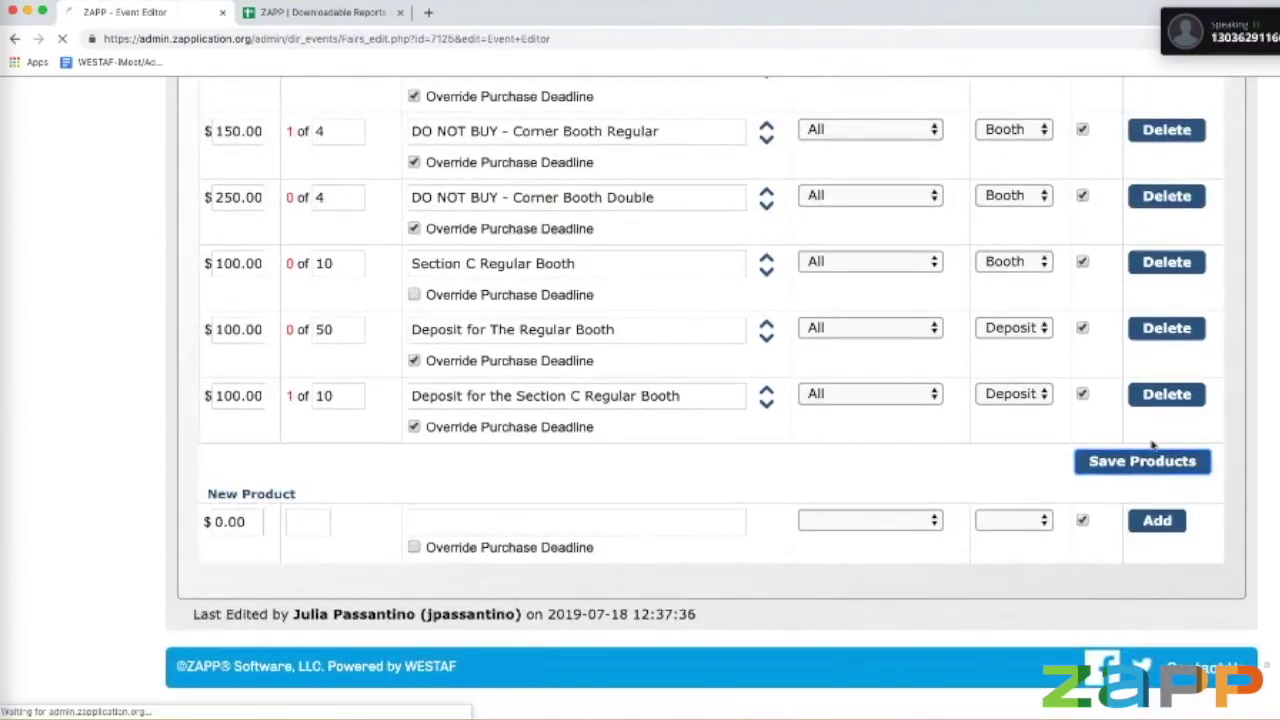
# Step: Switch to the artist's site and add the demo festival's Section C Regular Booth to the cart in the ZAPP Shop
pyautogui.click(828, 718)
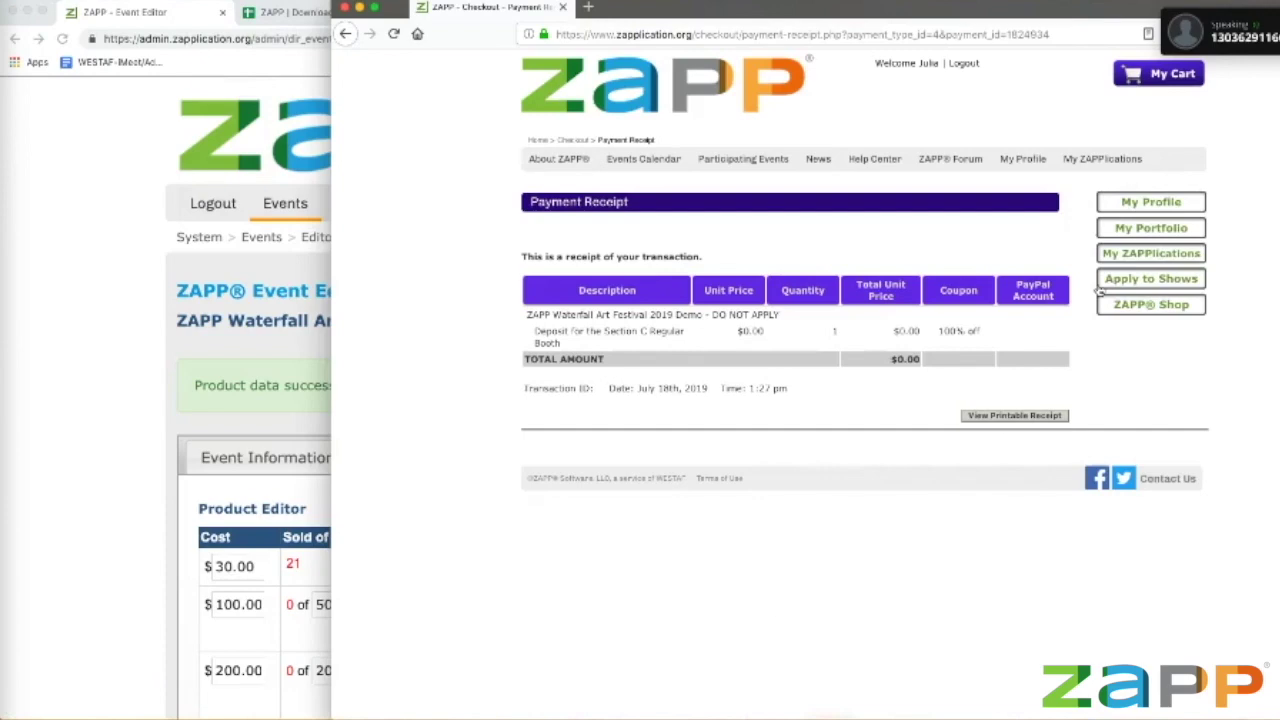
pyautogui.click(1136, 257)
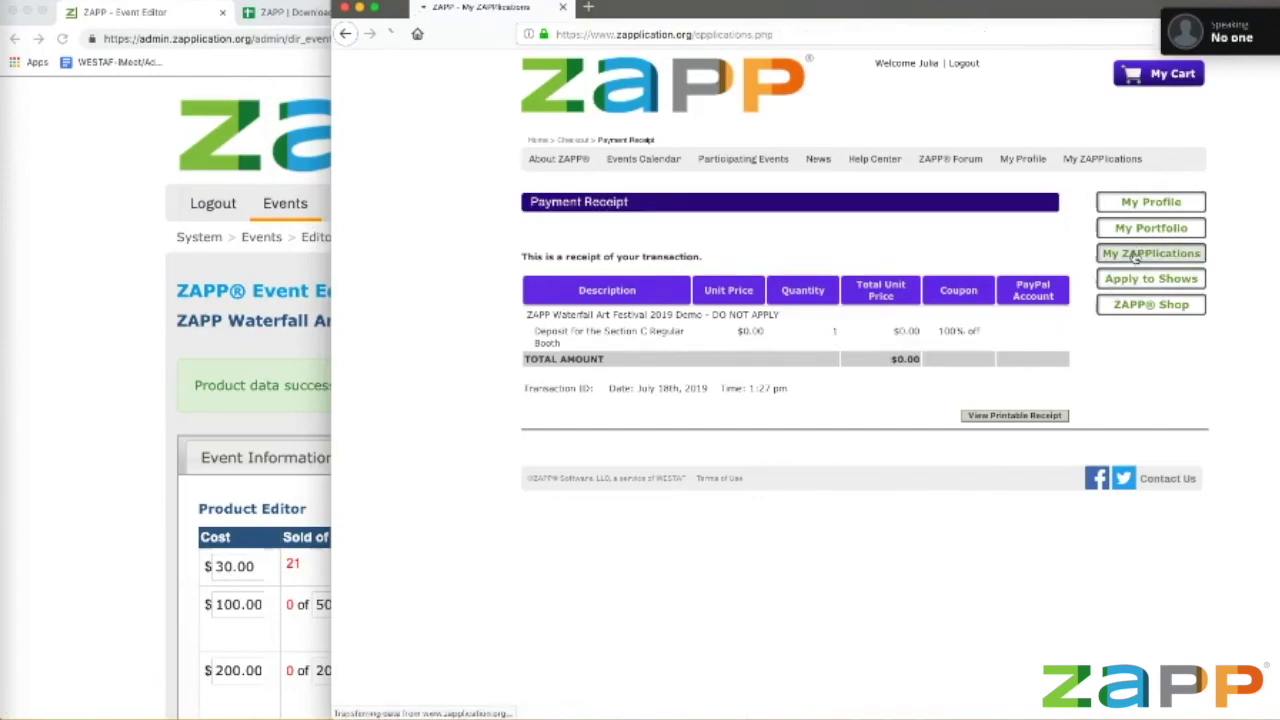
pyautogui.click(1178, 305)
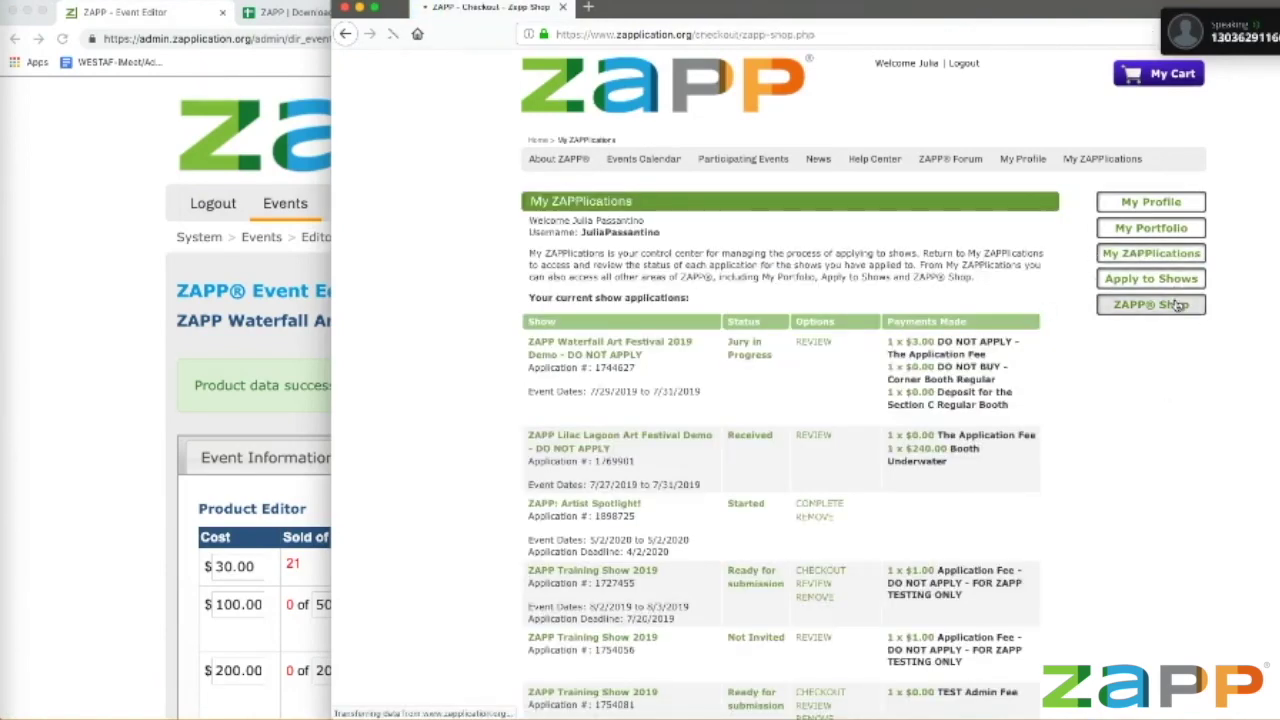
pyautogui.scroll(-4, 752, 534)
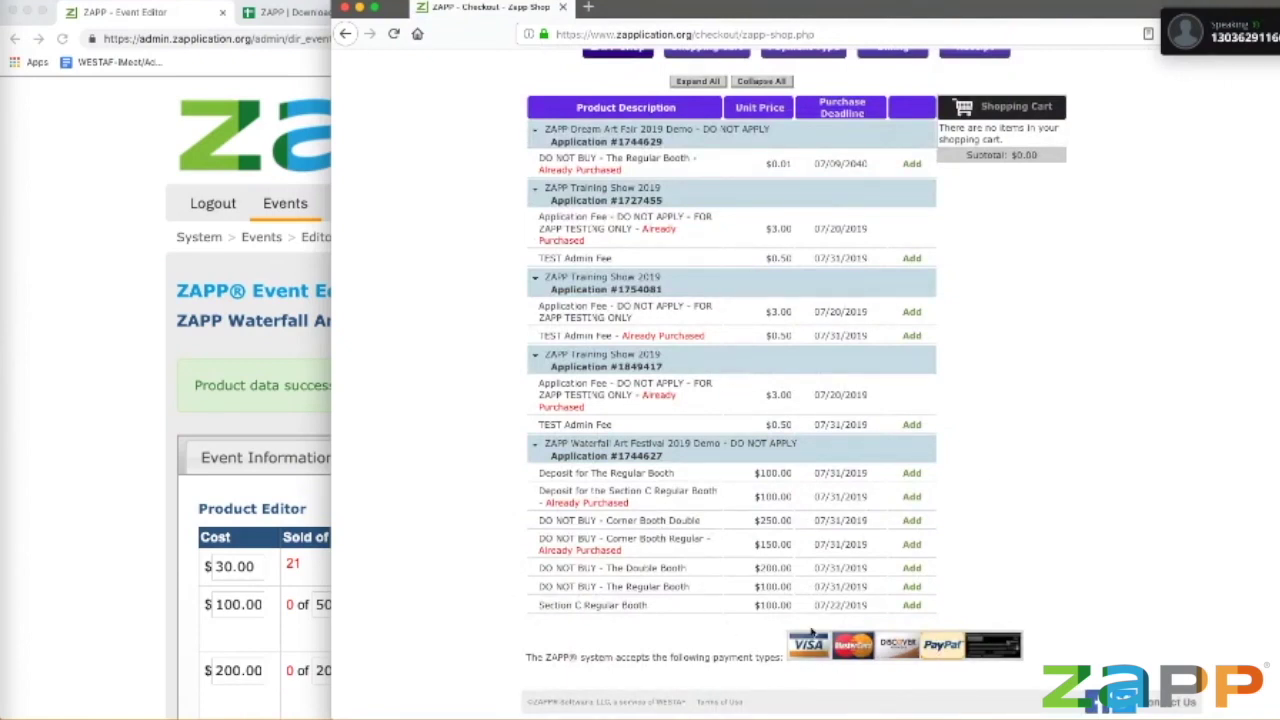
pyautogui.click(911, 605)
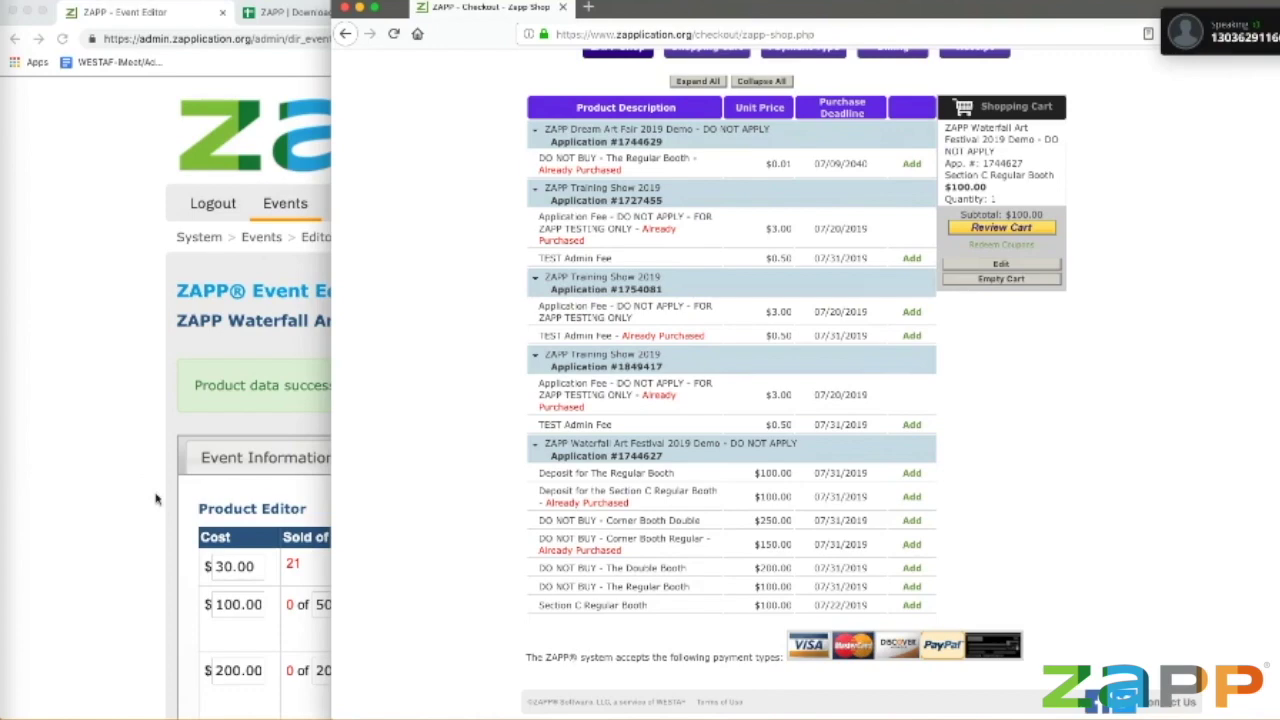
# Step: Review the cart, proceed to checkout and choose Check as the payment type for the Section C Regular Booth
pyautogui.scroll(1, 1027, 239)
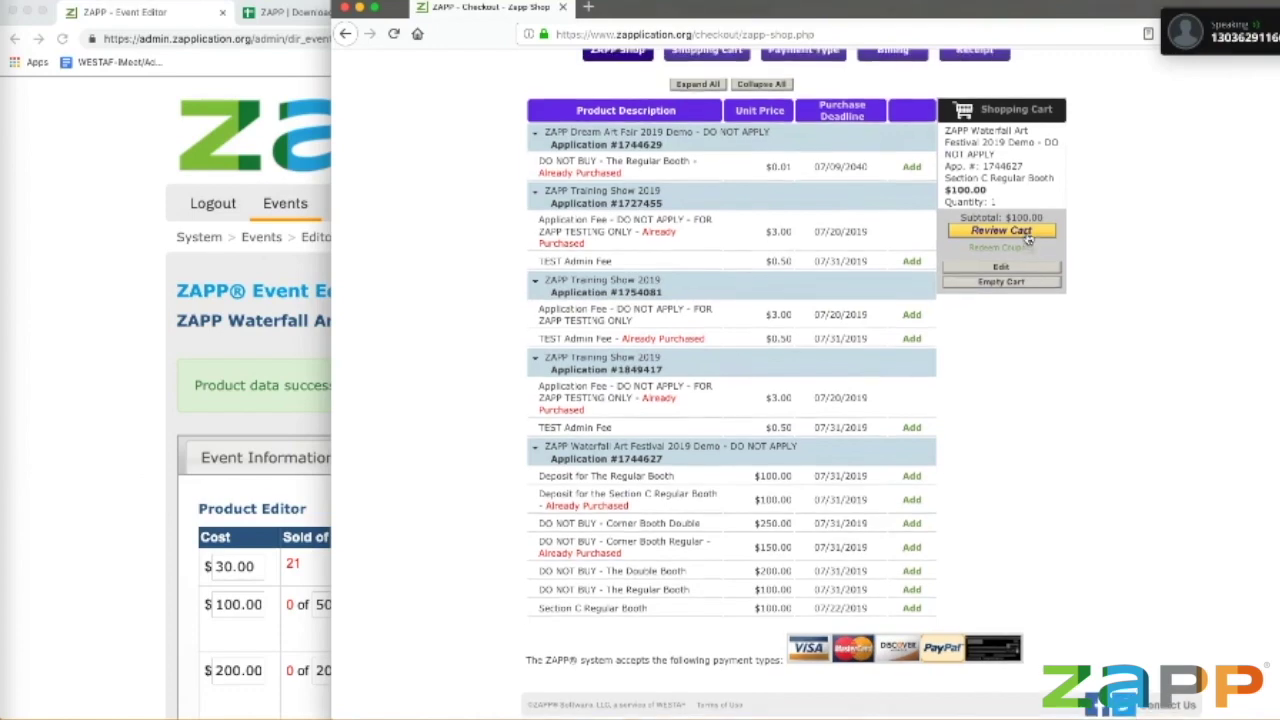
pyautogui.scroll(-1, 1027, 239)
pyautogui.click(1029, 233)
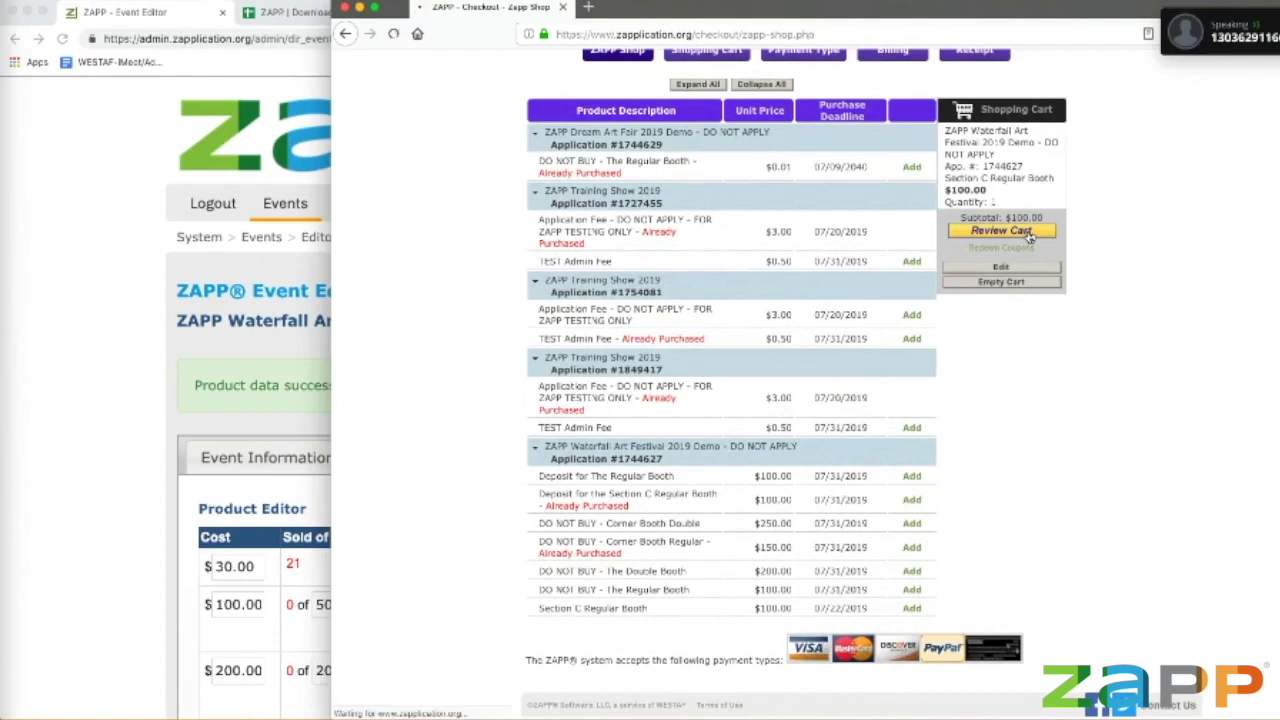
pyautogui.click(952, 600)
pyautogui.click(1022, 499)
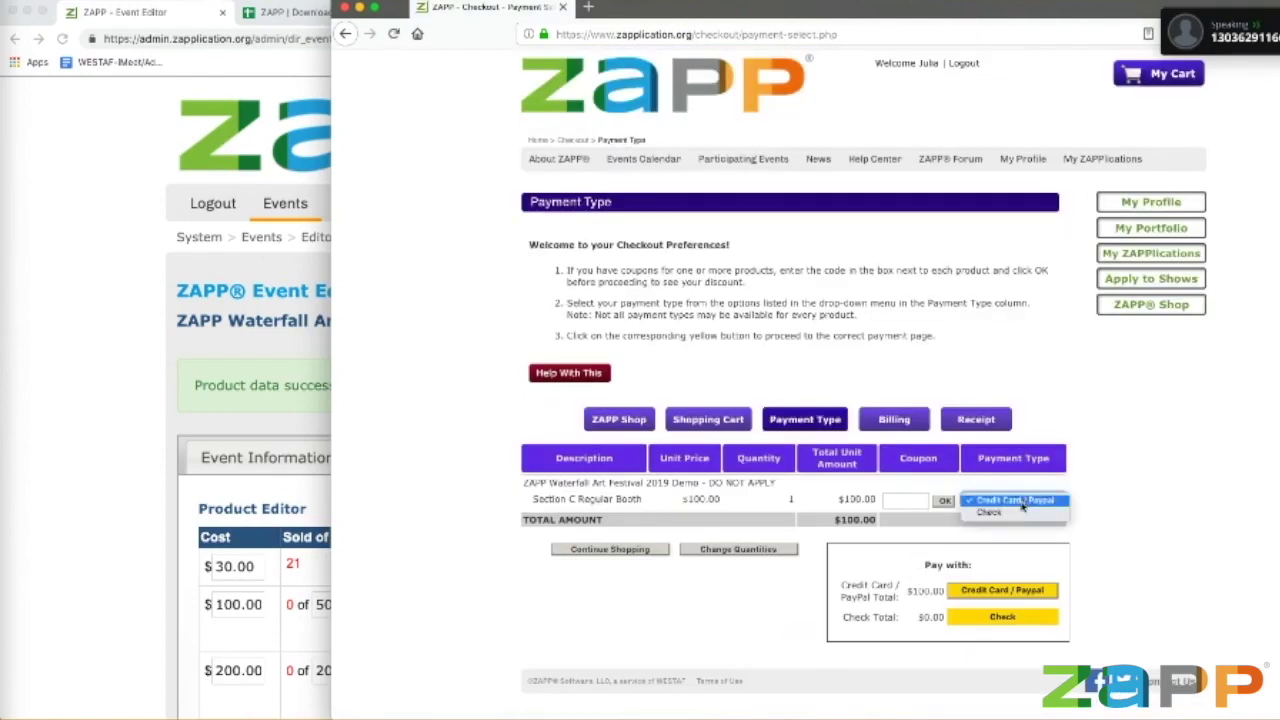
pyautogui.click(1018, 516)
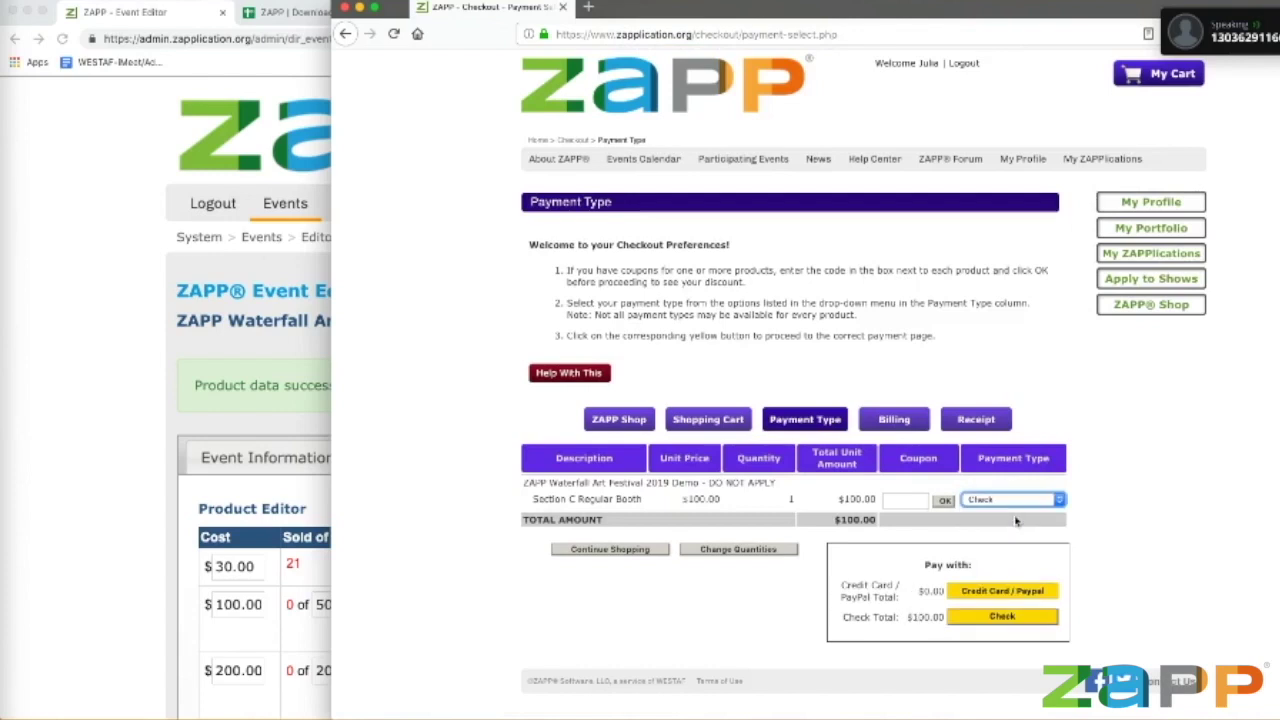
pyautogui.click(988, 628)
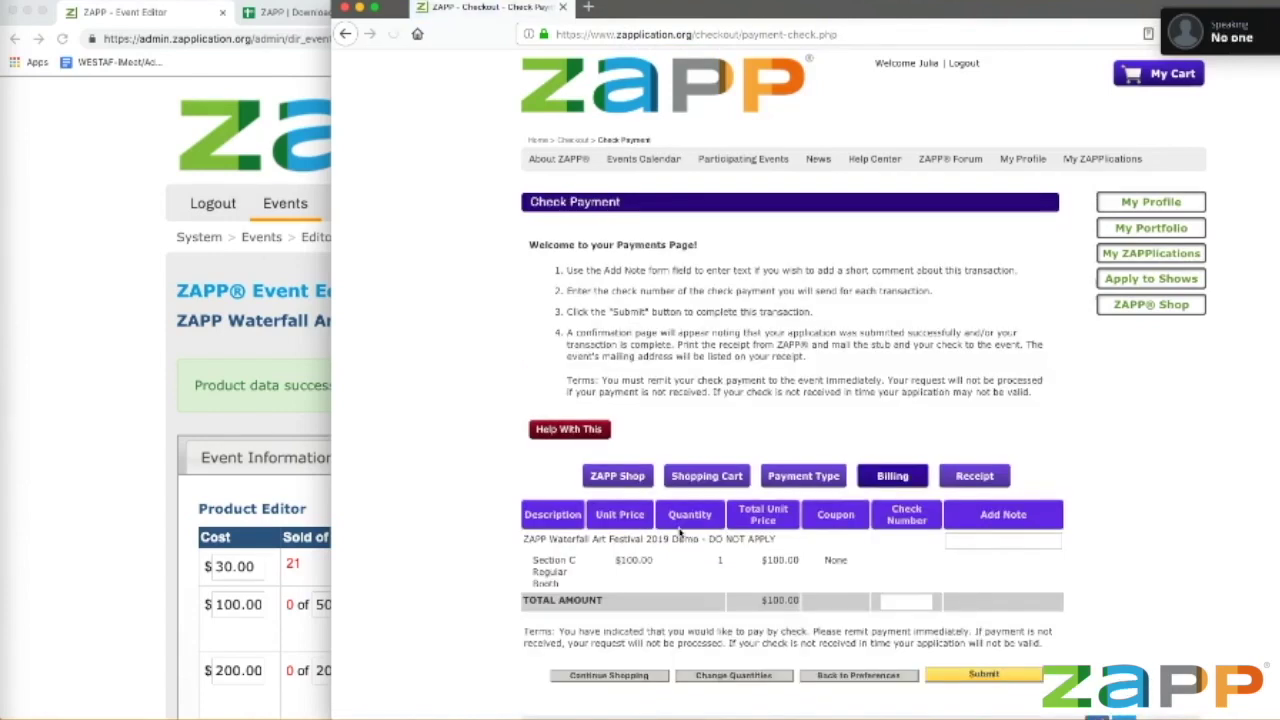
# Step: Enter check number 12456 for the booth purchase and submit the check payment
pyautogui.scroll(-1, 942, 588)
pyautogui.click(918, 575)
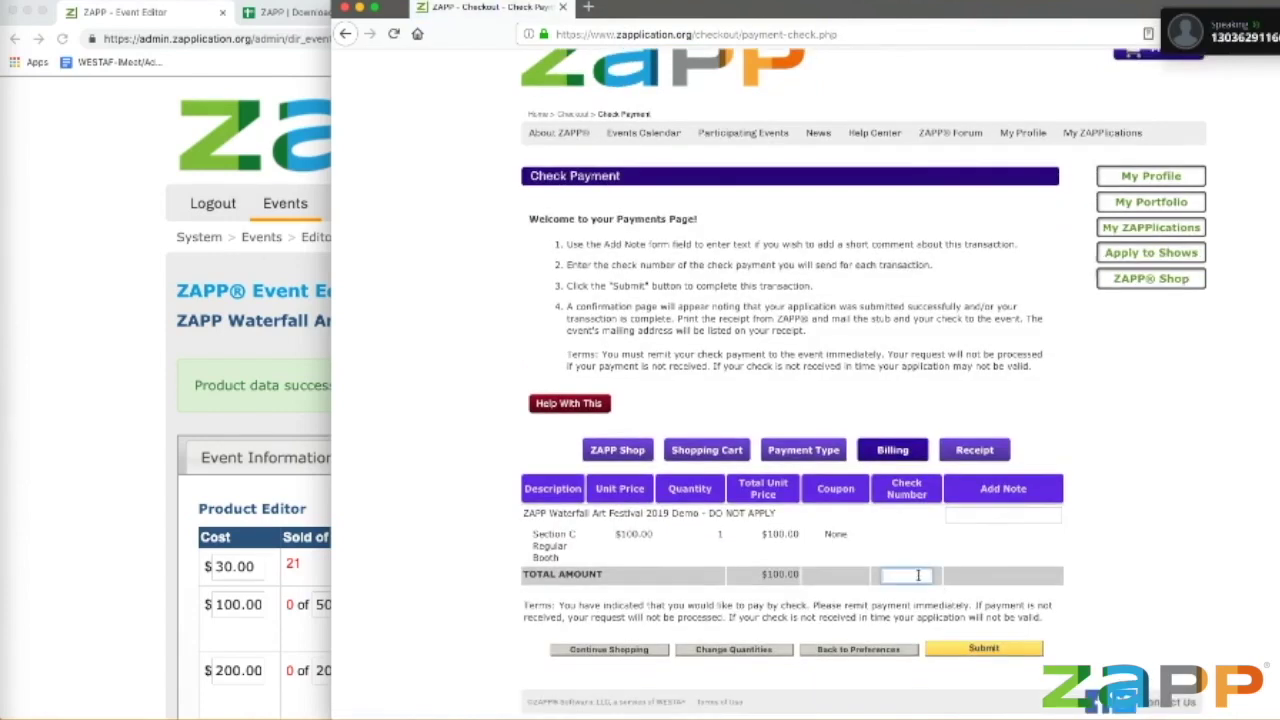
pyautogui.click(990, 563)
pyautogui.click(990, 650)
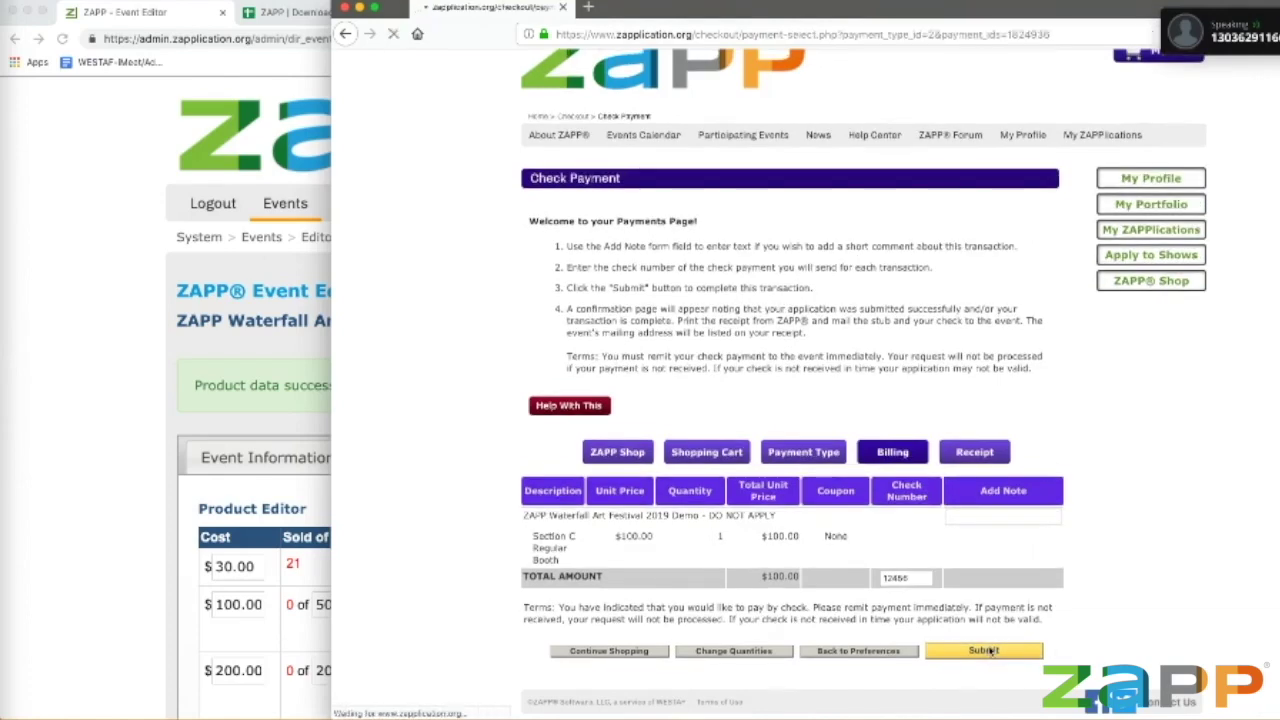
# Step: Review the check payment receipt and look up the festival's application status in My ZAPPlications
pyautogui.scroll(-2, 985, 630)
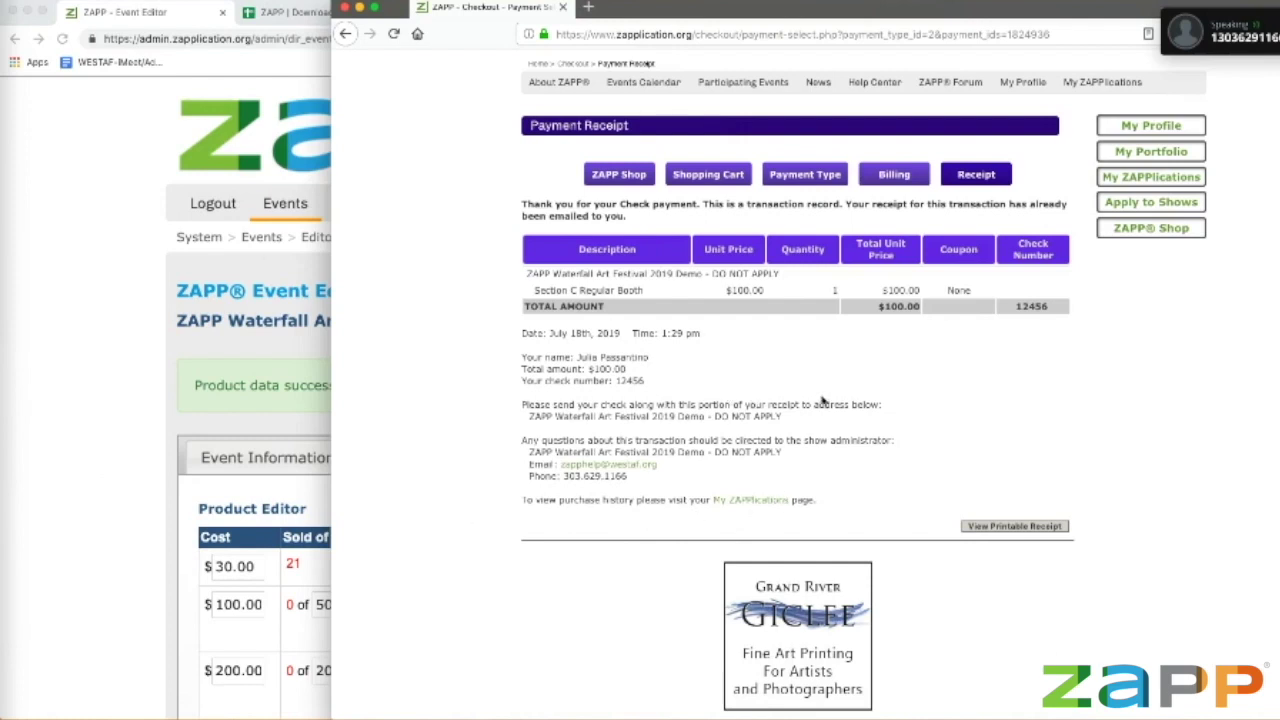
pyautogui.scroll(2, 822, 402)
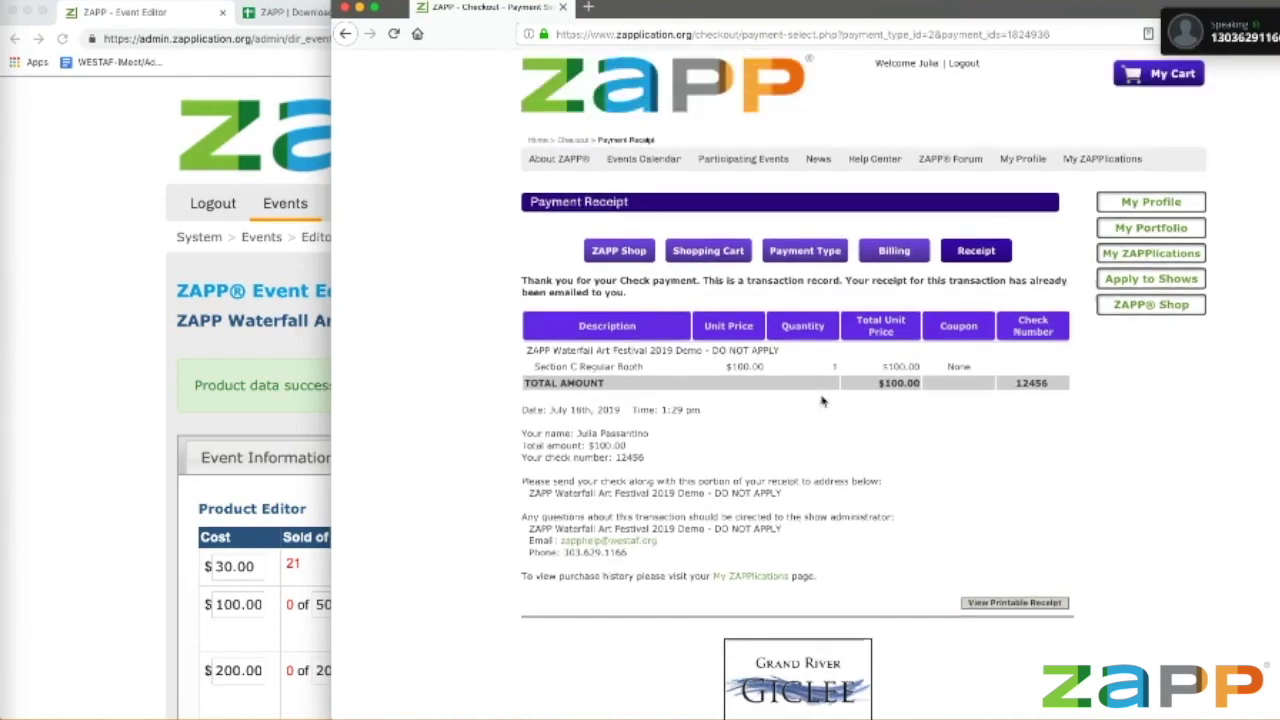
pyautogui.click(1157, 250)
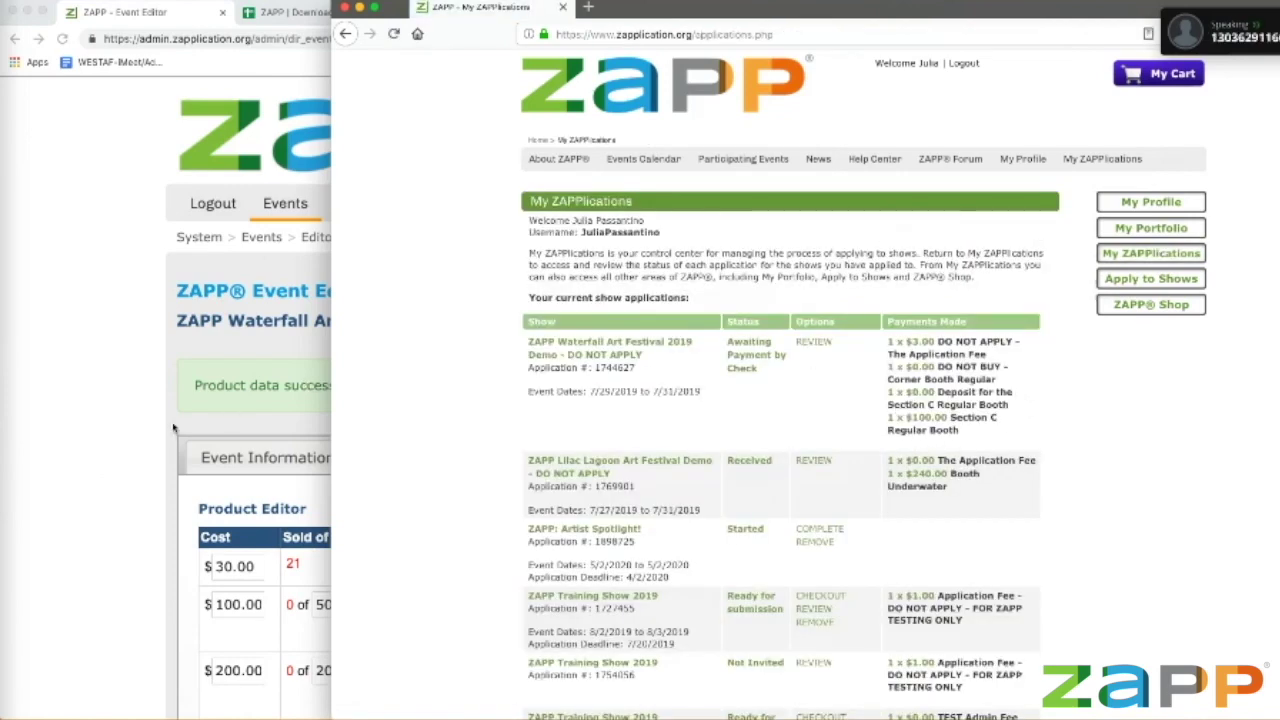
# Step: In the admin site's Event Management, list the Awaiting Payment by Check applications and examine their payments
pyautogui.click(310, 379)
pyautogui.moveTo(275, 196)
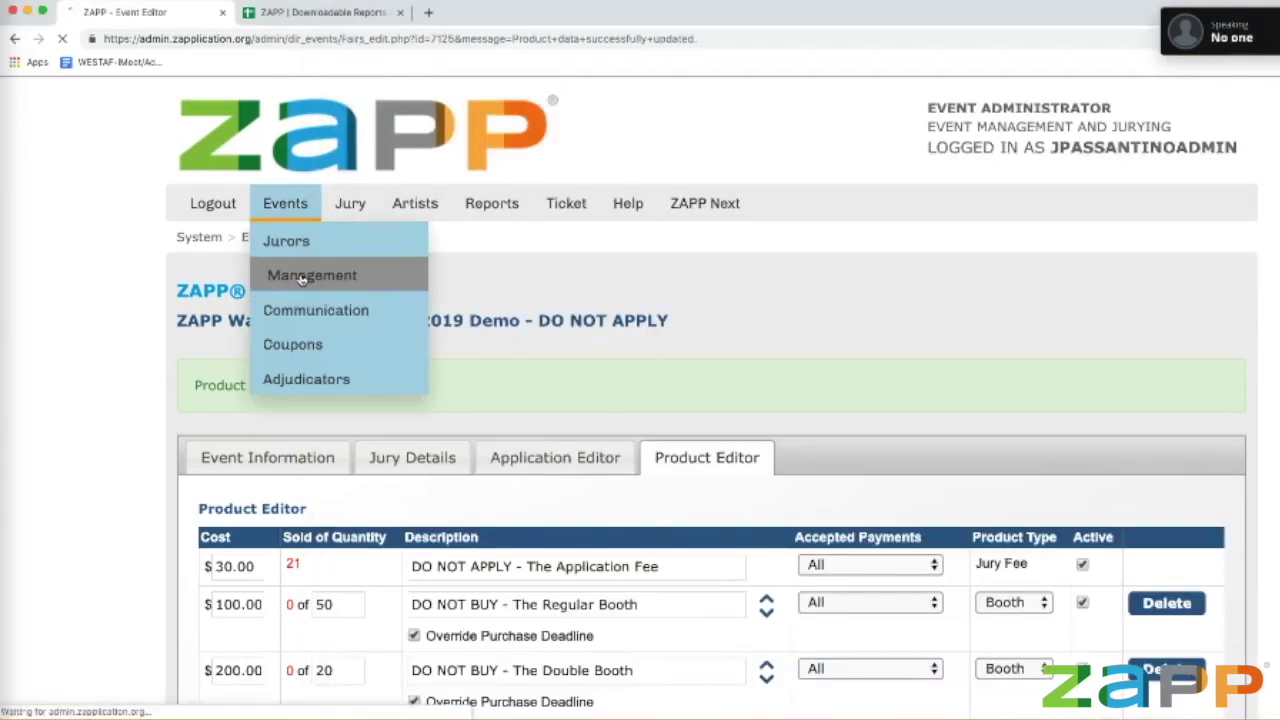
pyautogui.click(271, 274)
pyautogui.scroll(-3, 300, 279)
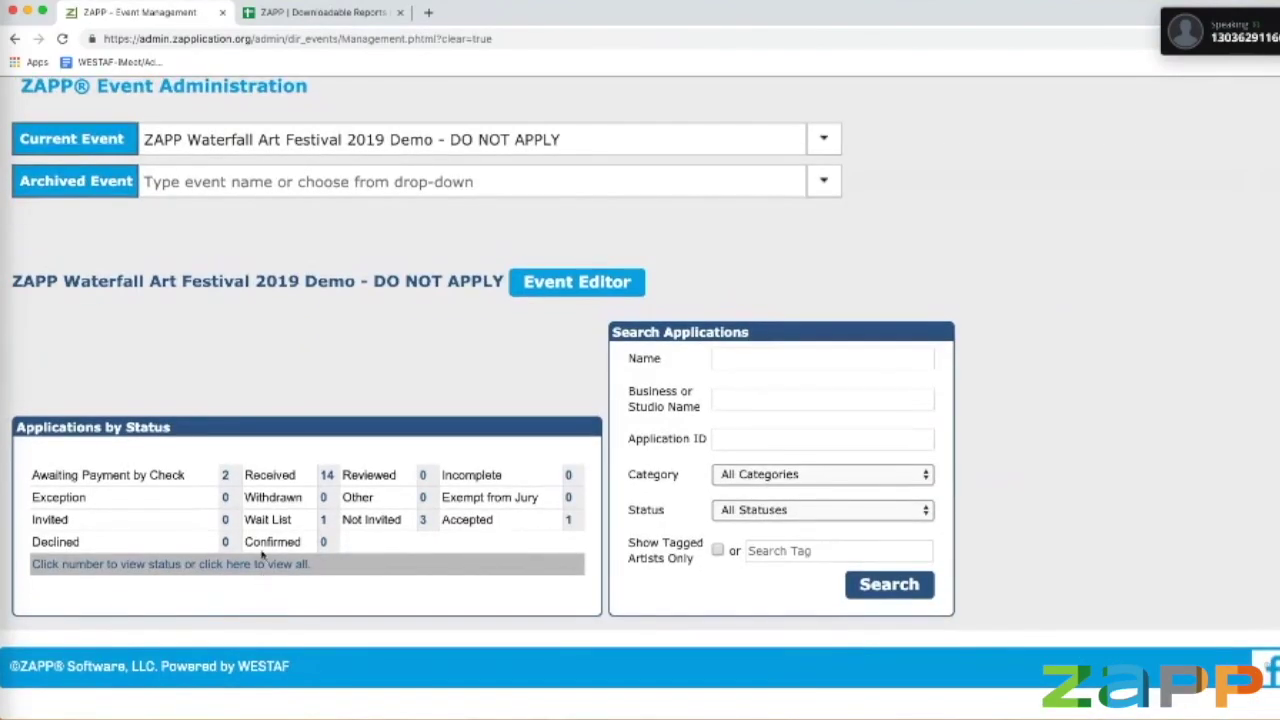
pyautogui.click(227, 476)
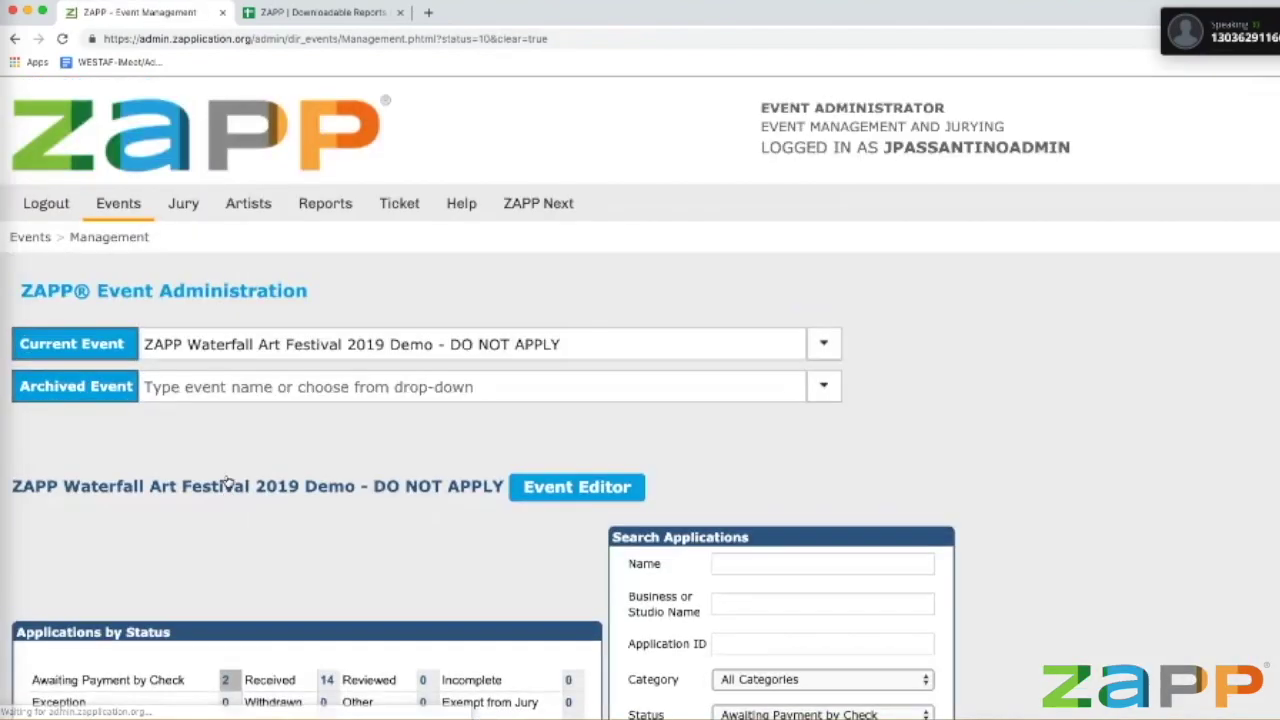
pyautogui.scroll(-6, 230, 530)
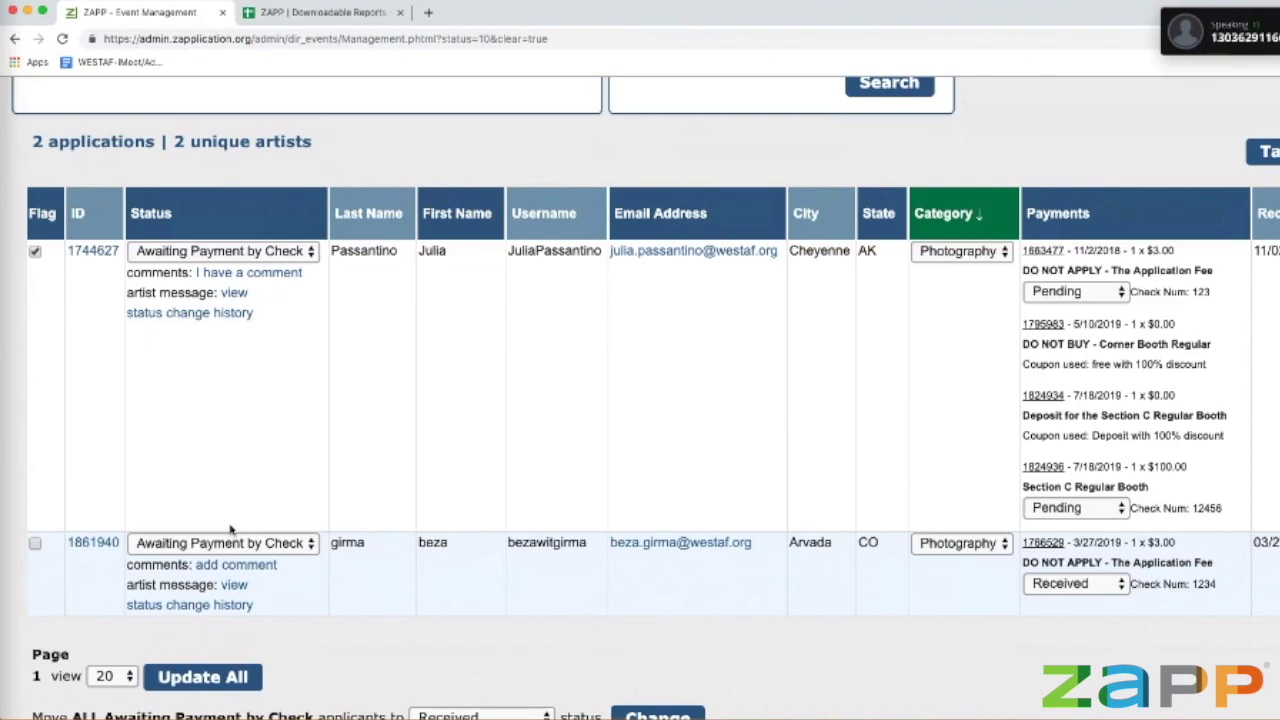
# Step: Set the pending check payment for the Section C Regular Booth to Received
pyautogui.scroll(2, 537, 357)
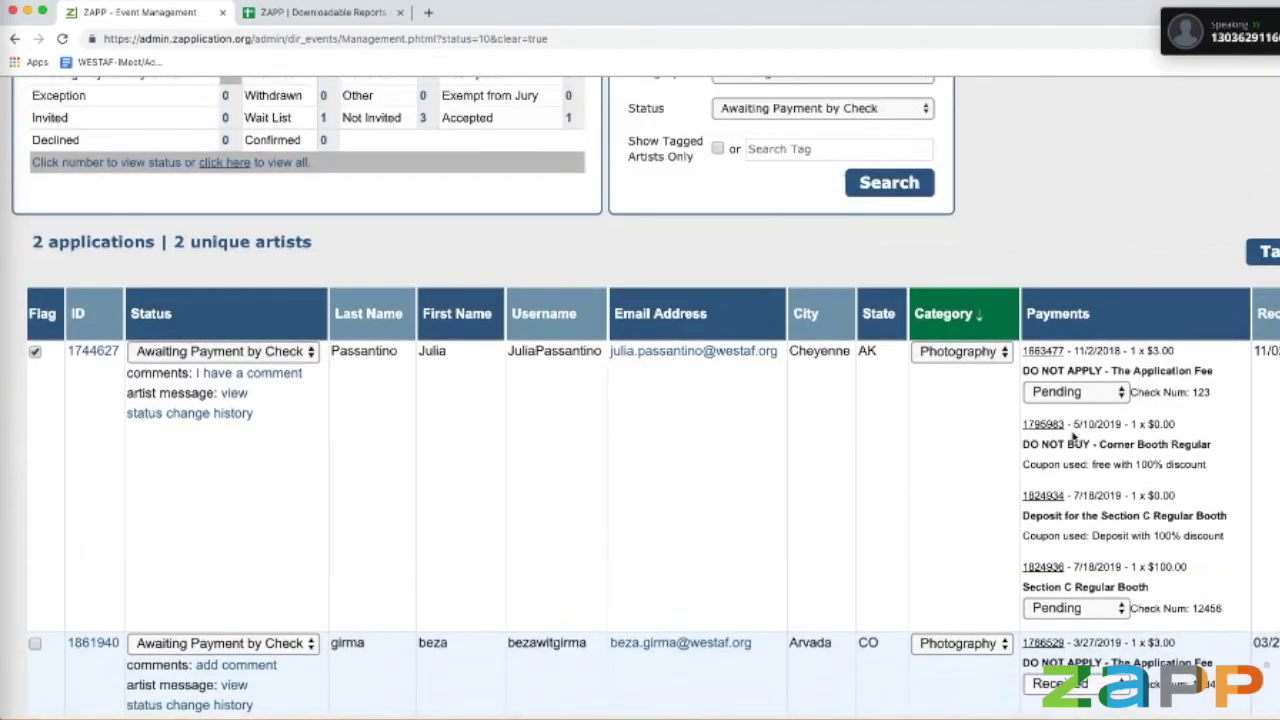
pyautogui.click(1100, 394)
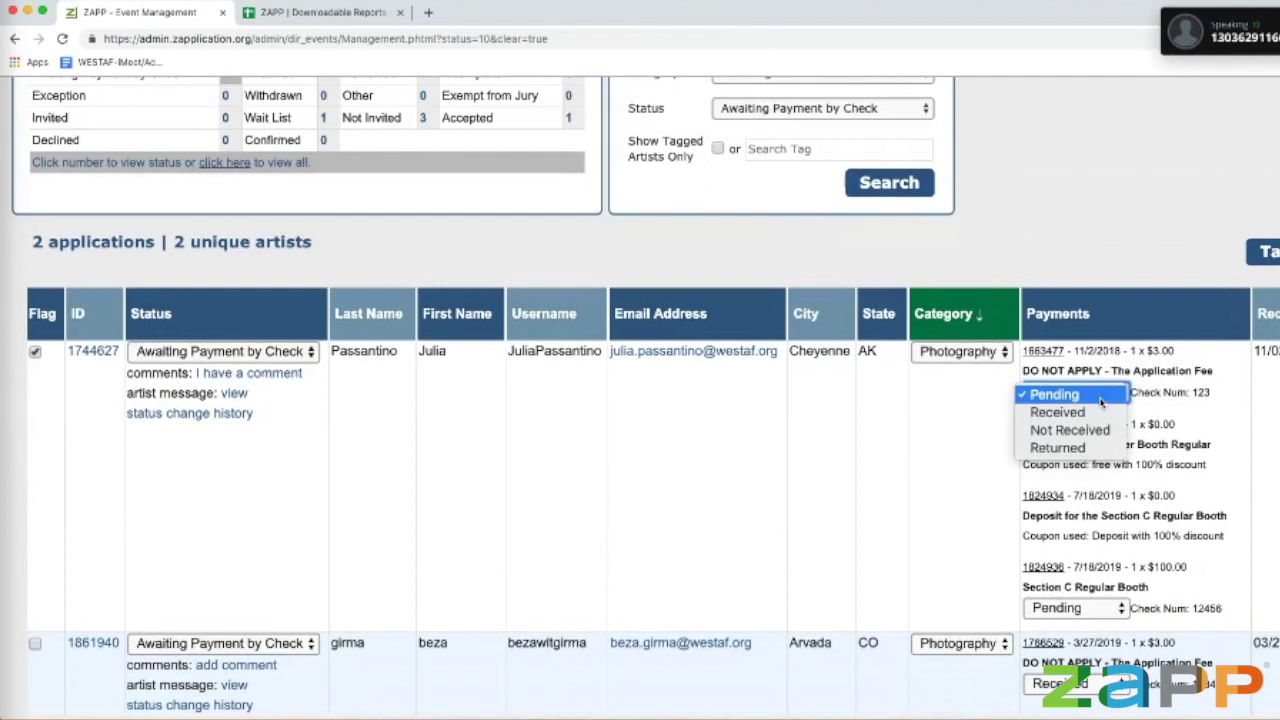
pyautogui.click(1092, 472)
pyautogui.click(1070, 610)
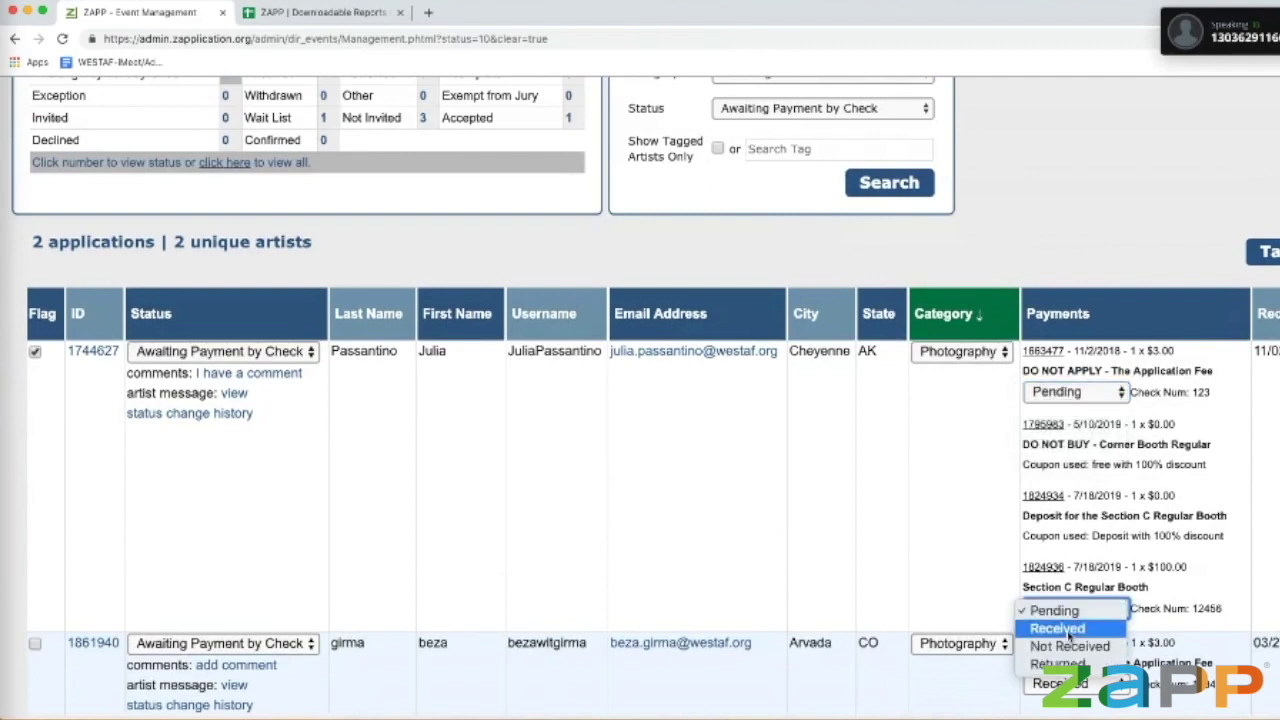
pyautogui.click(1067, 631)
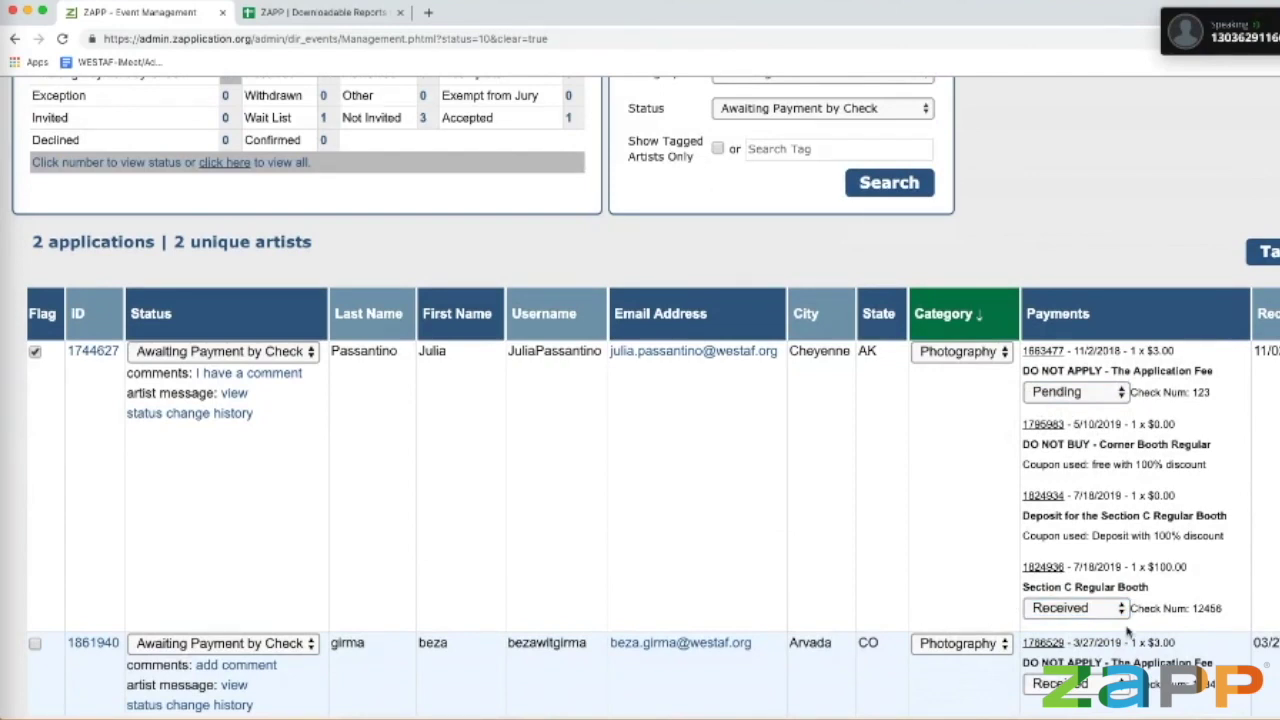
# Step: Change the status of the application with the Section C Regular Booth payment to Confirmed and update all applications
pyautogui.click(136, 354)
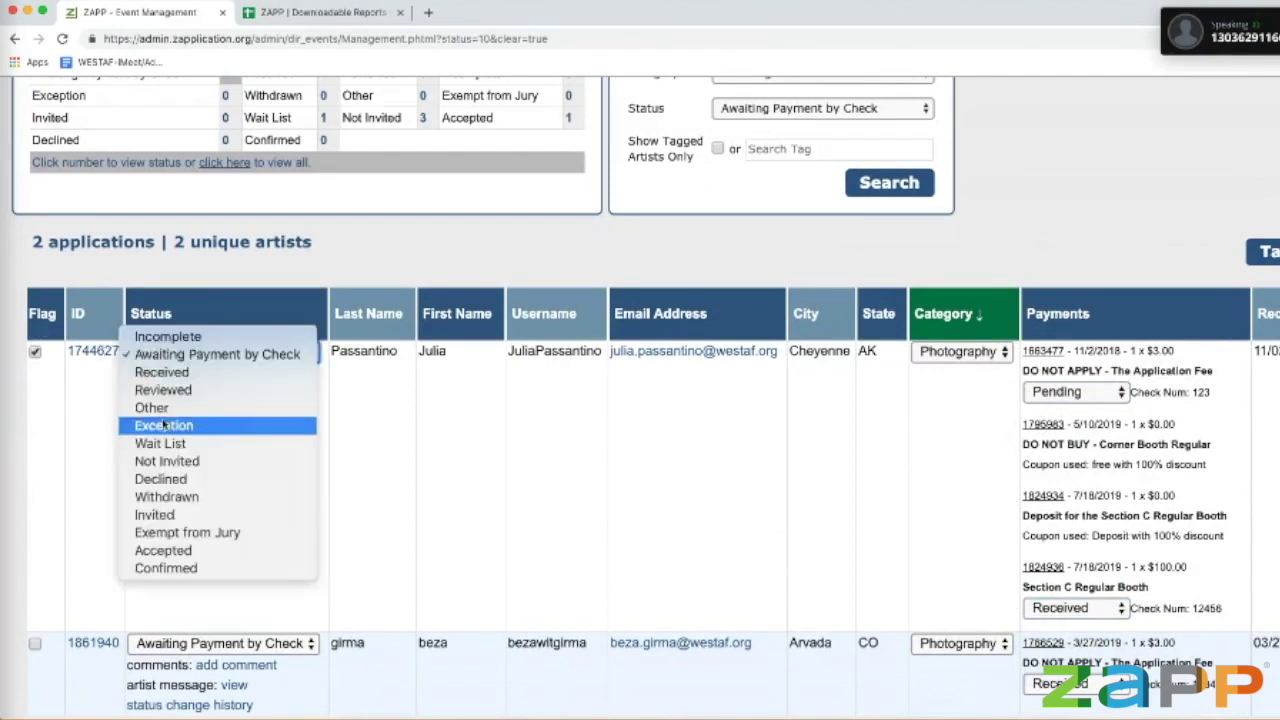
pyautogui.click(200, 568)
pyautogui.scroll(-5, 199, 580)
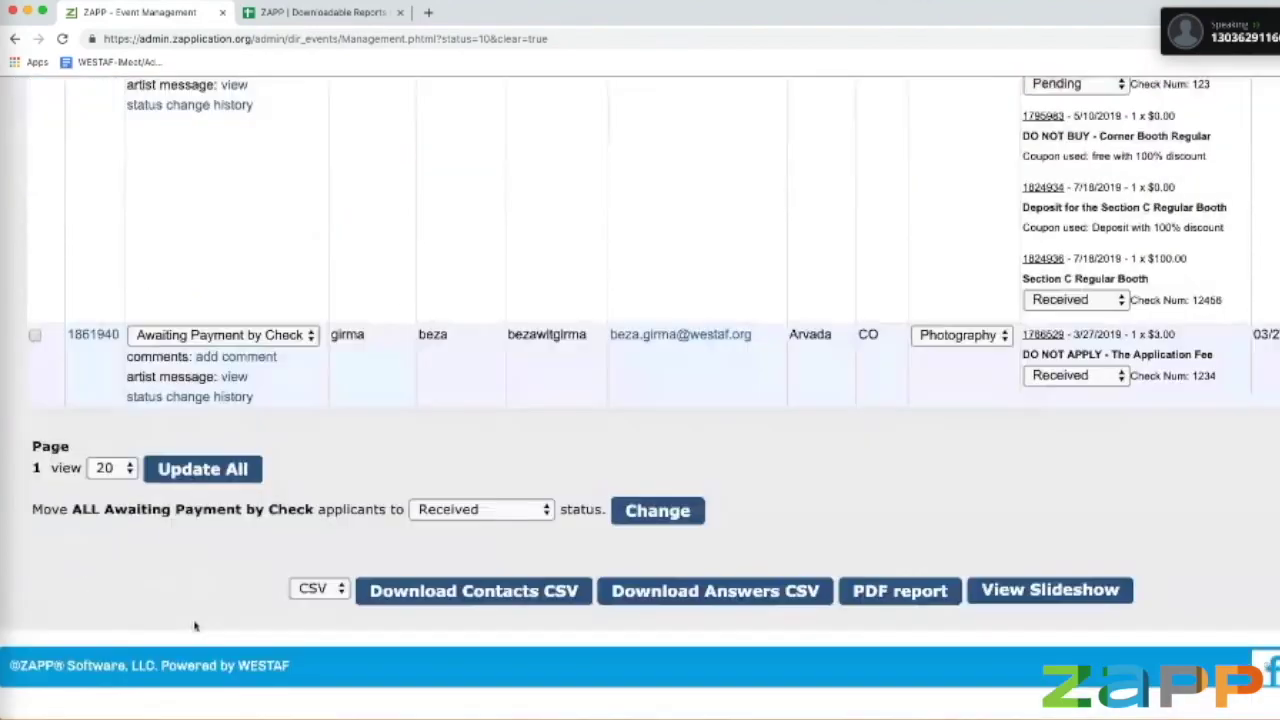
pyautogui.click(202, 470)
pyautogui.scroll(-6, 202, 476)
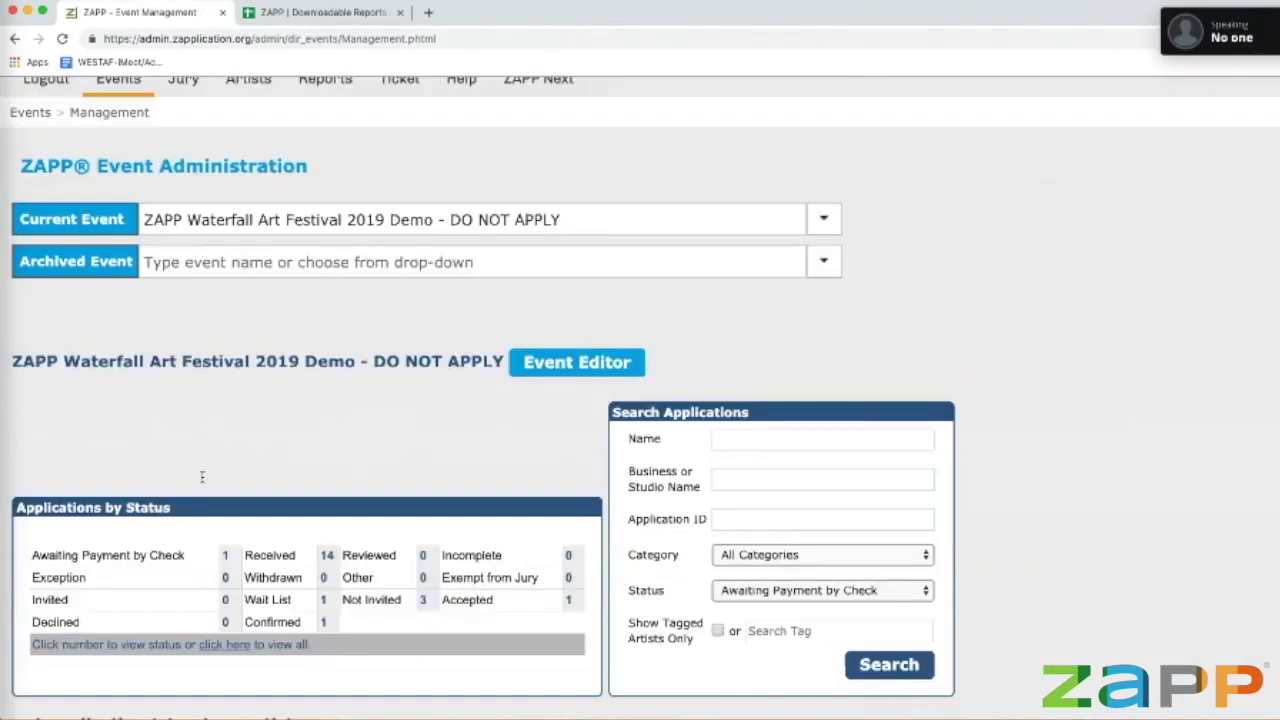
pyautogui.scroll(1, 260, 300)
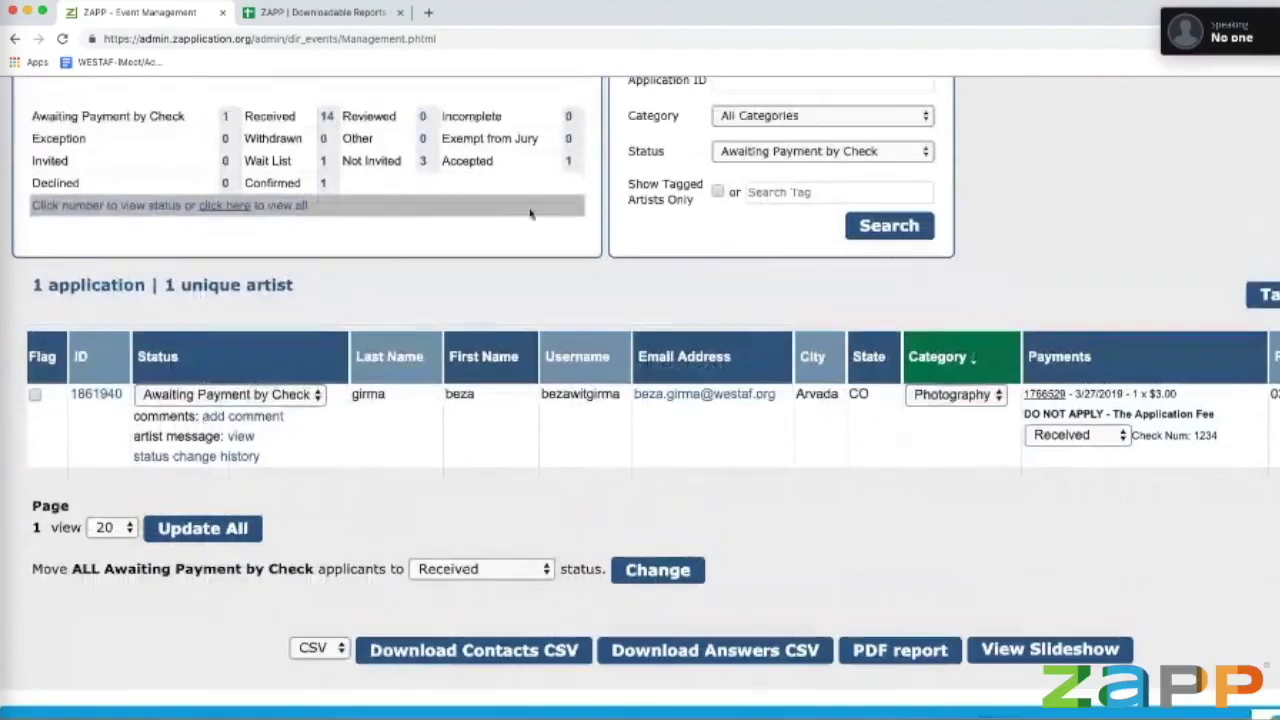
# Step: List the Confirmed applications and review the status change history of the listed application
pyautogui.click(323, 183)
pyautogui.scroll(-6, 328, 241)
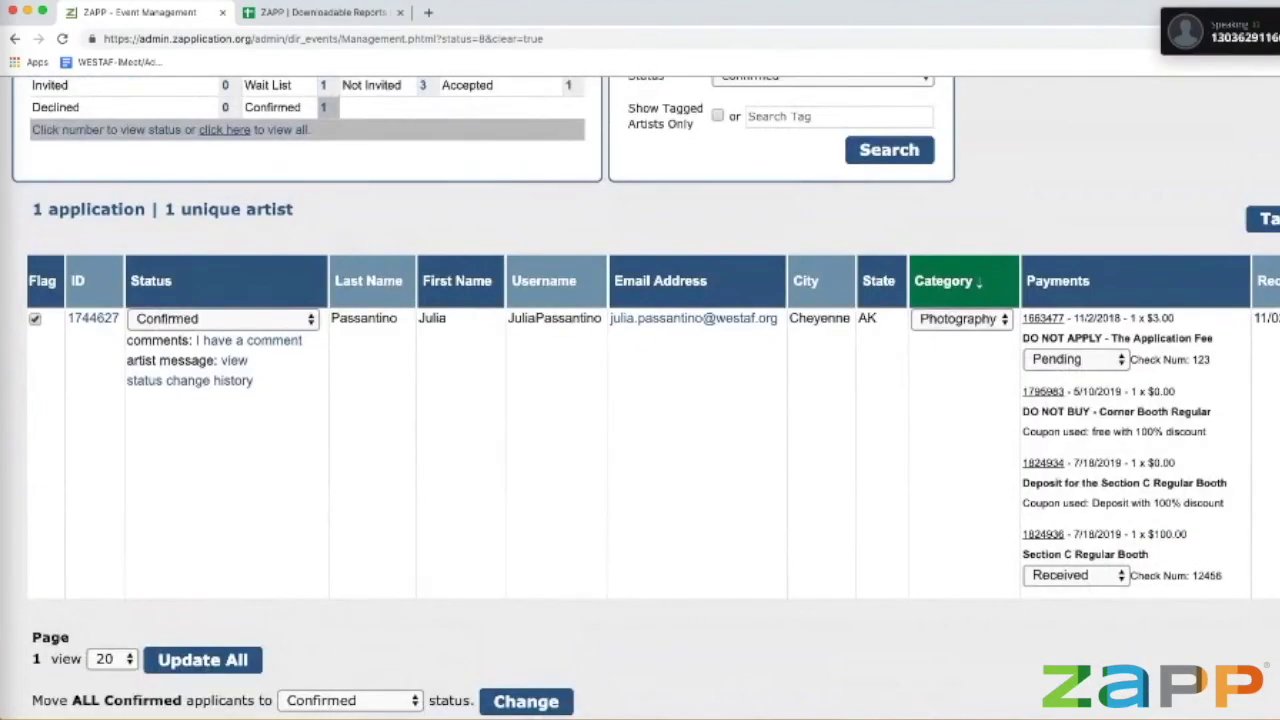
pyautogui.scroll(1, 888, 528)
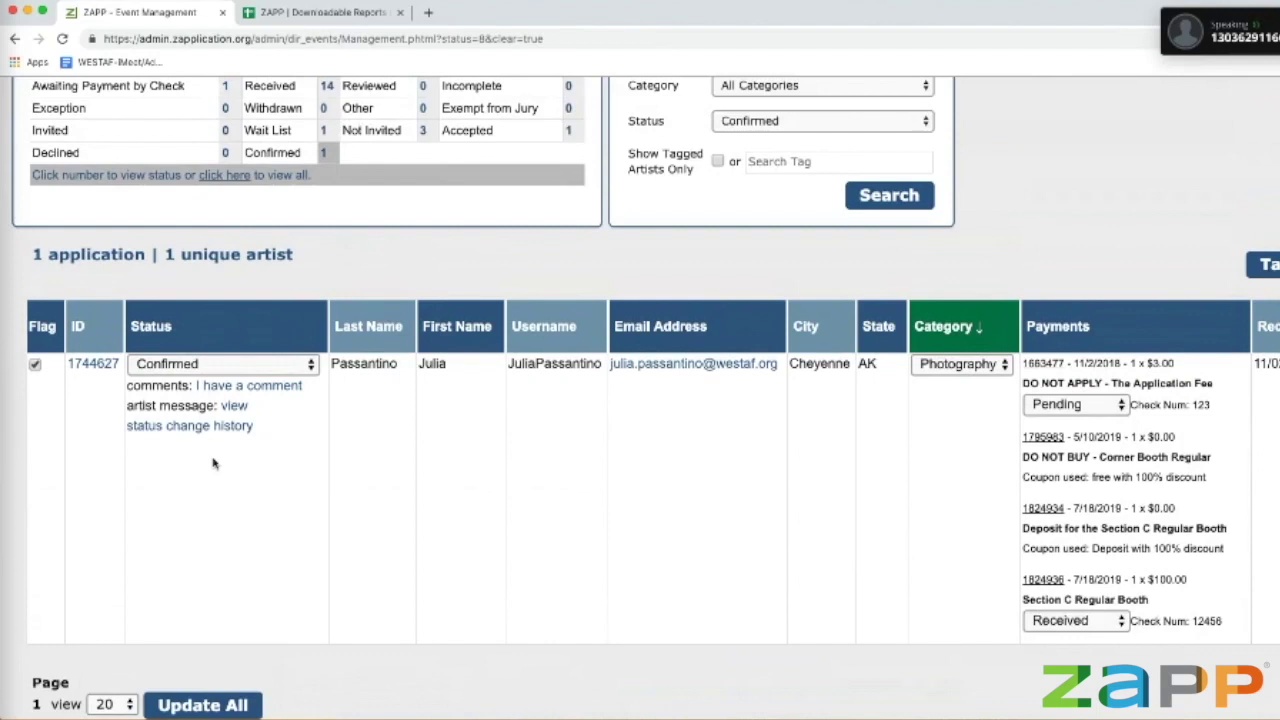
pyautogui.scroll(1, 213, 463)
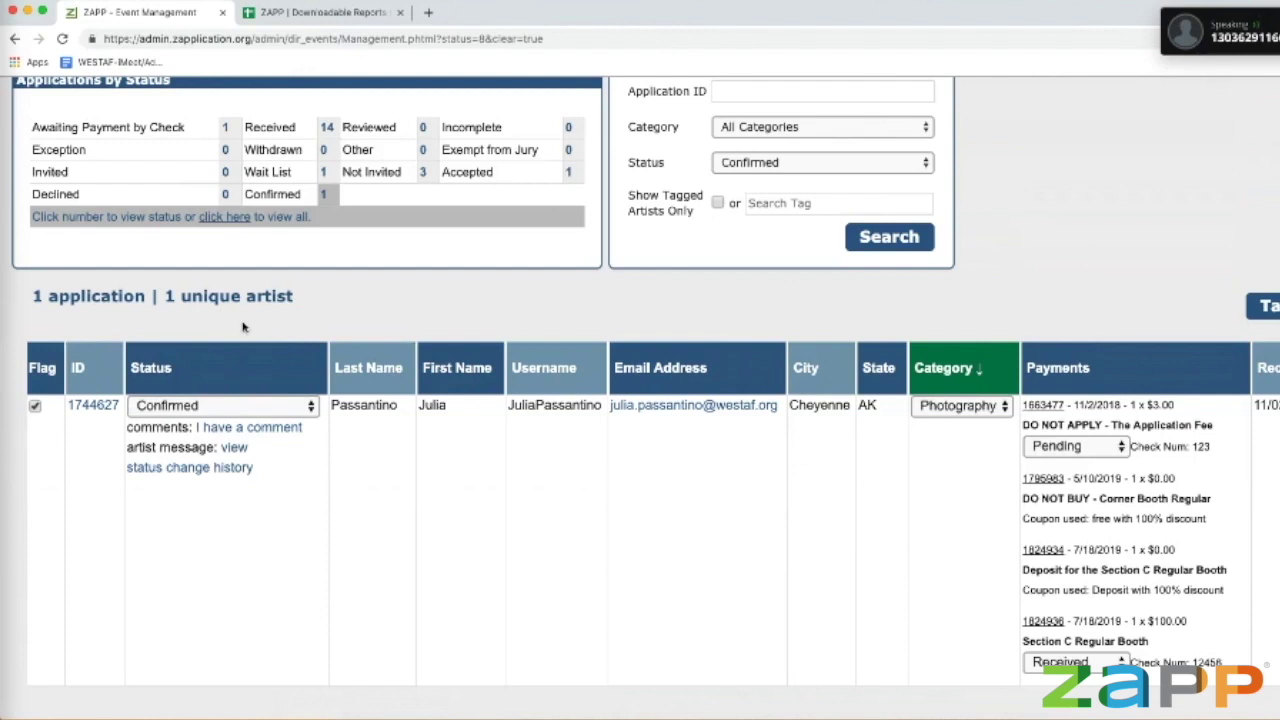
pyautogui.click(185, 472)
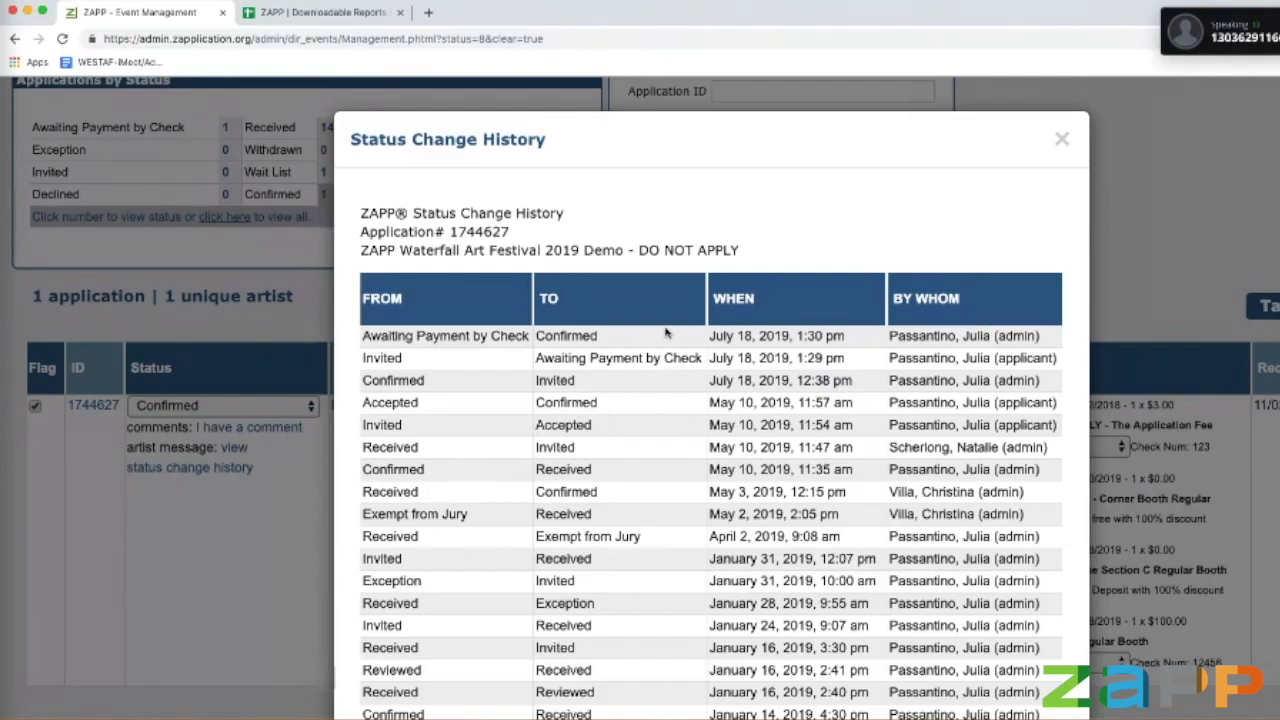
pyautogui.click(1061, 140)
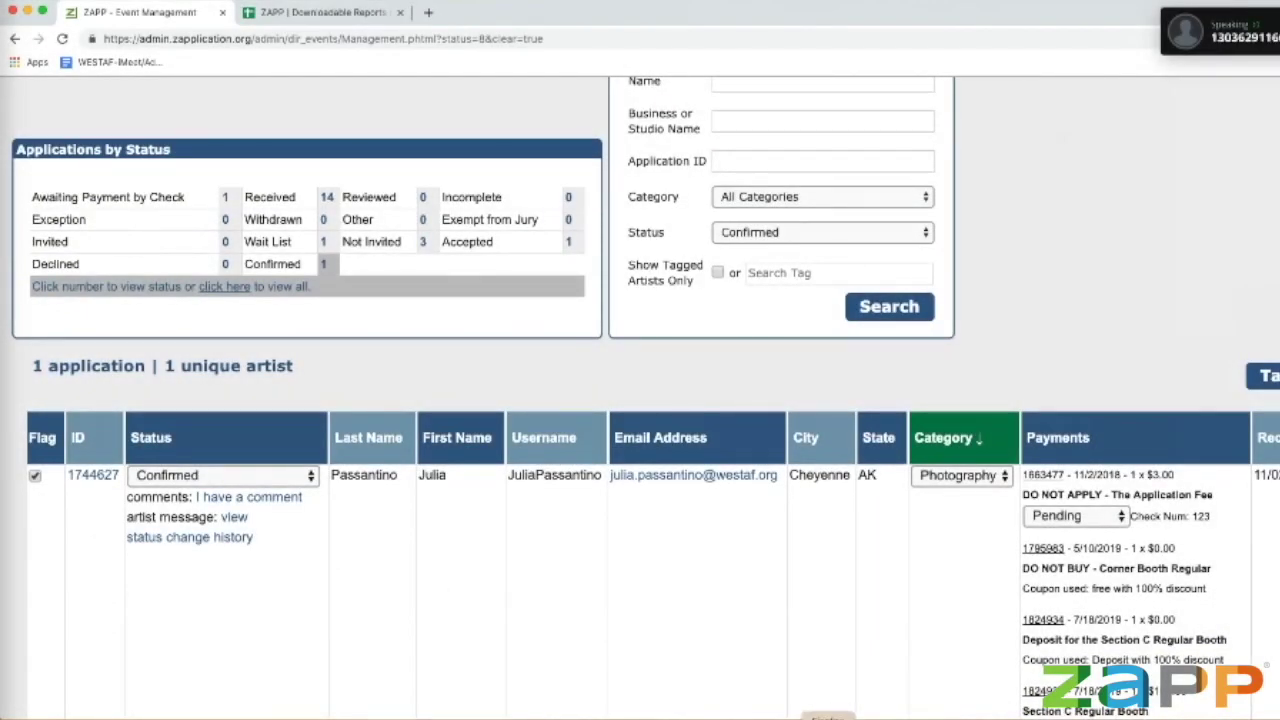
# Step: Switch to the artist site's ZAPP Shop and add the Deposit for The Regular Booth to the shopping cart
pyautogui.click(828, 718)
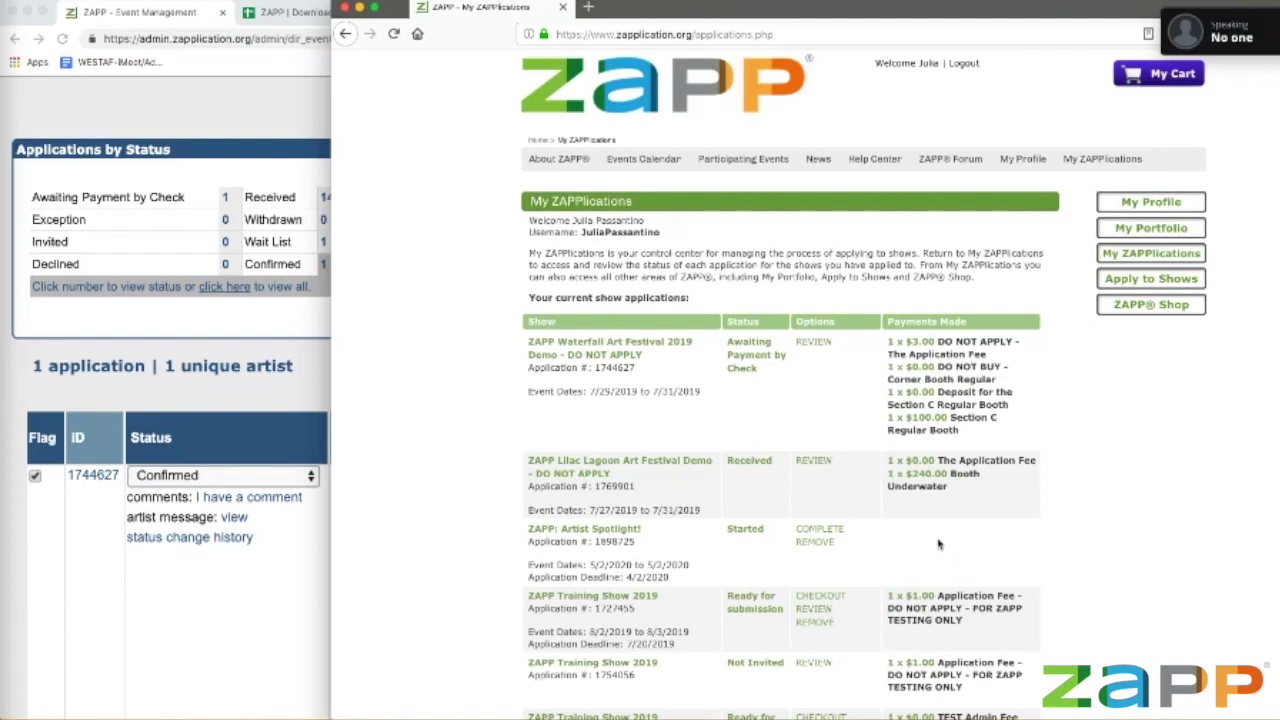
pyautogui.click(1163, 306)
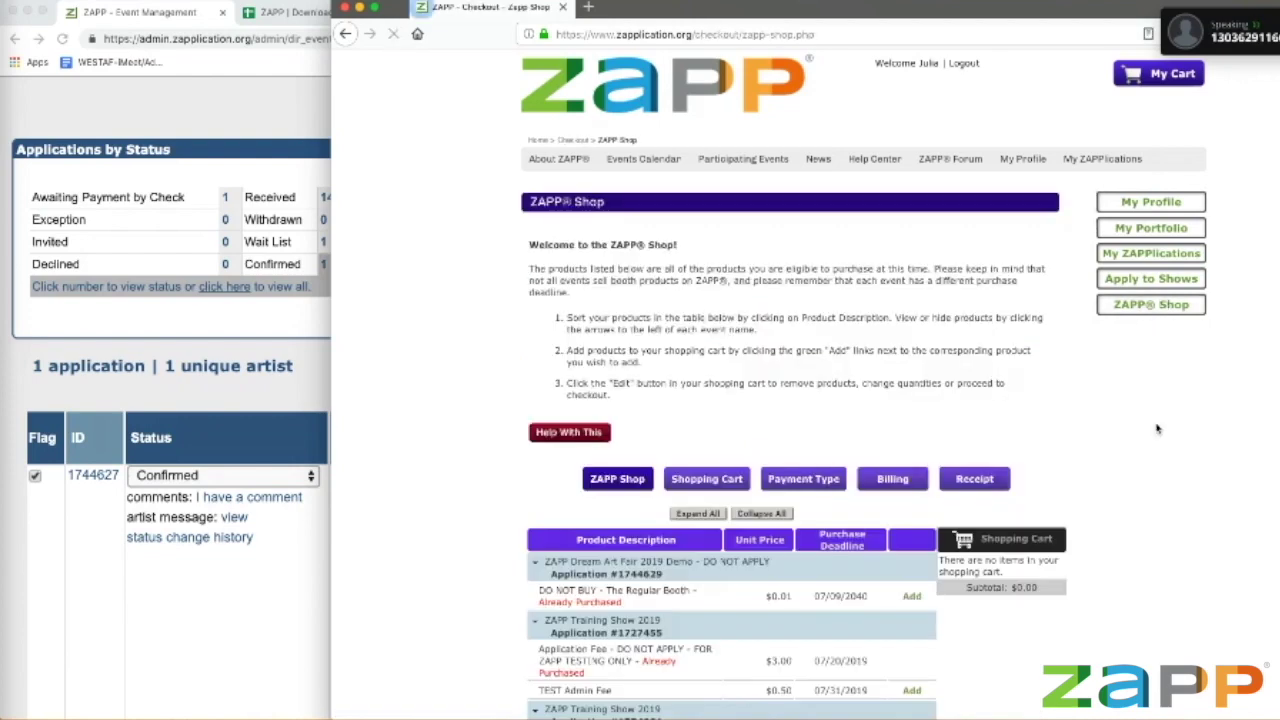
pyautogui.scroll(-4, 1157, 443)
pyautogui.scroll(-5, 1151, 450)
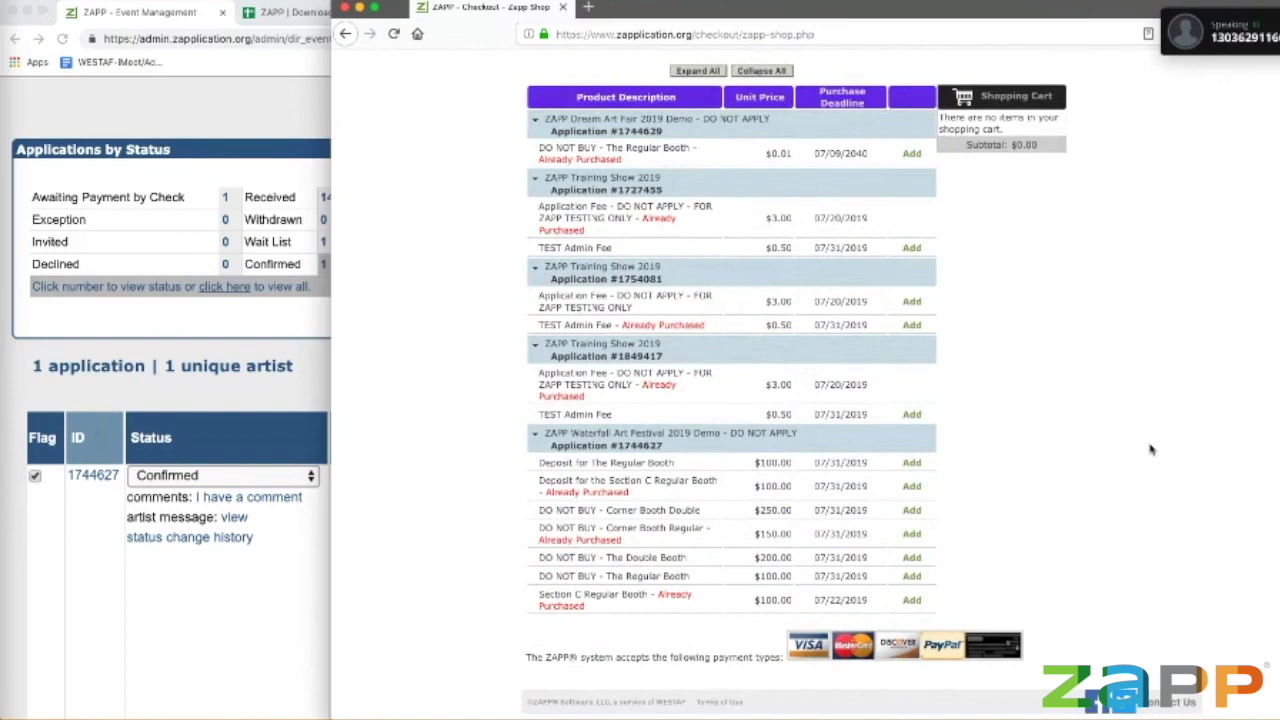
pyautogui.scroll(2, 1120, 448)
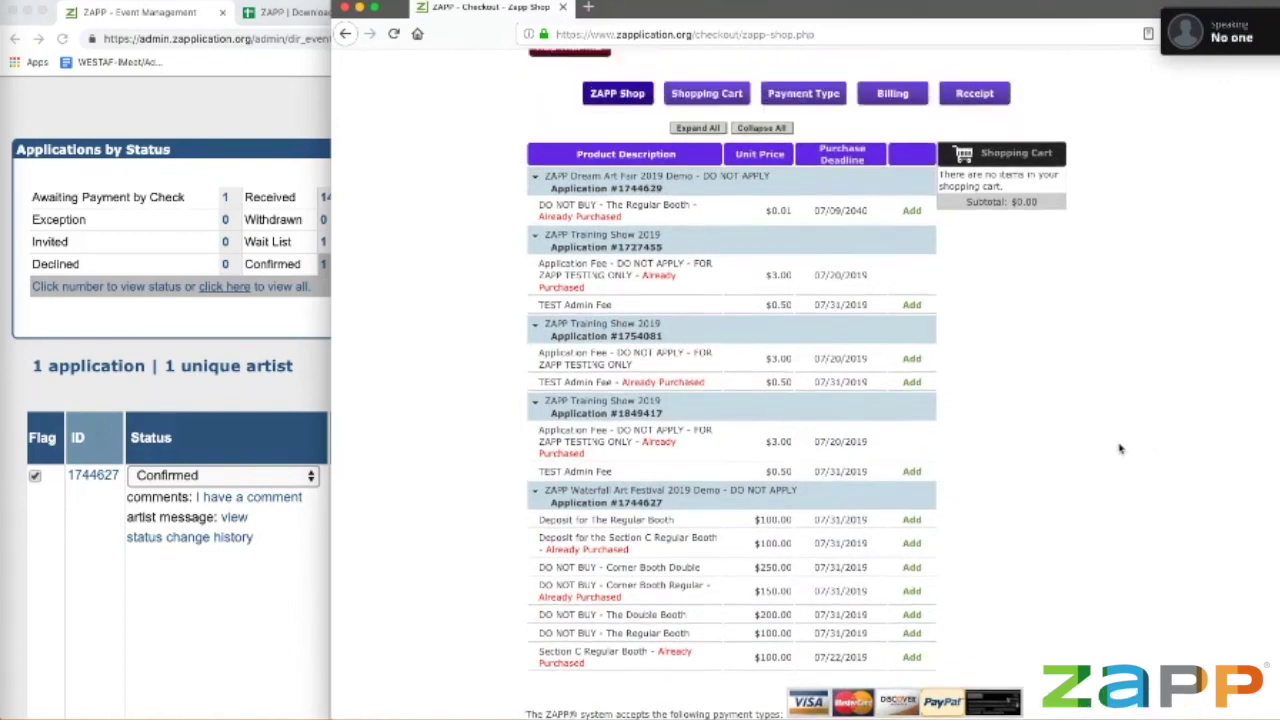
pyautogui.click(910, 551)
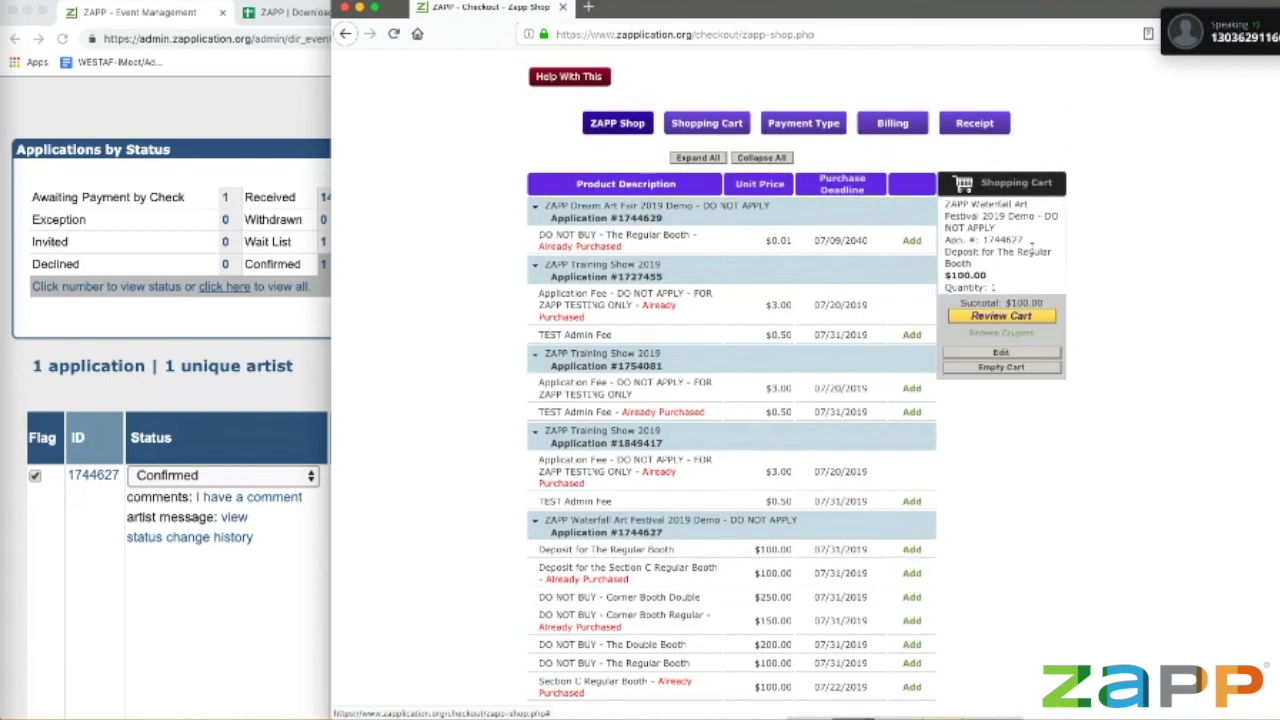
# Step: Review the cart, check out and proceed to Credit Card / PayPal payment for the Regular Booth deposit
pyautogui.click(1000, 316)
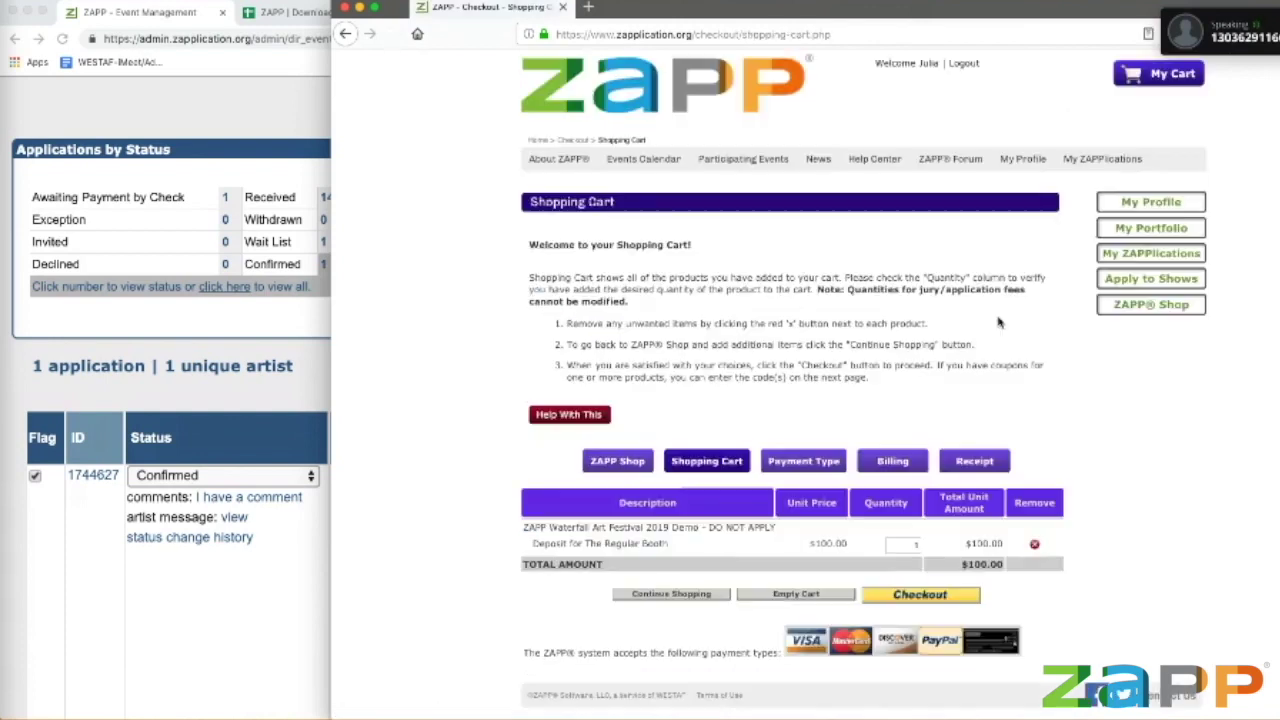
pyautogui.click(920, 600)
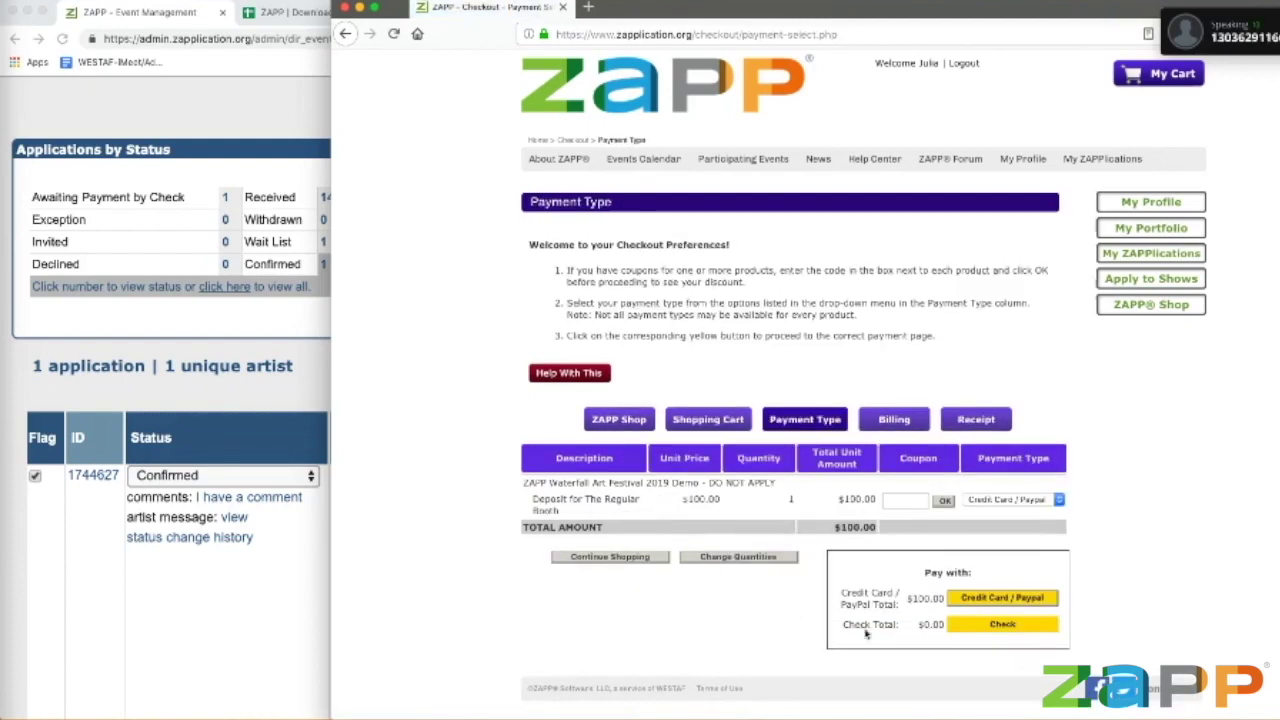
pyautogui.click(975, 605)
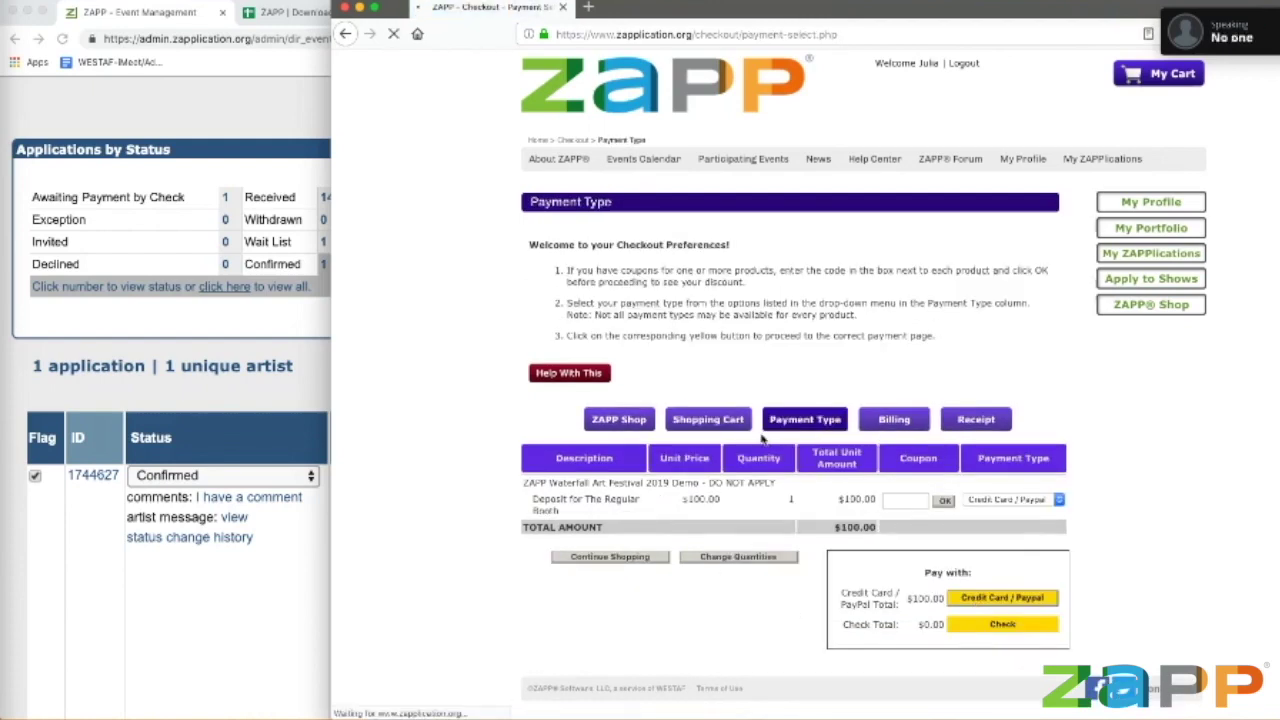
pyautogui.scroll(-3, 760, 440)
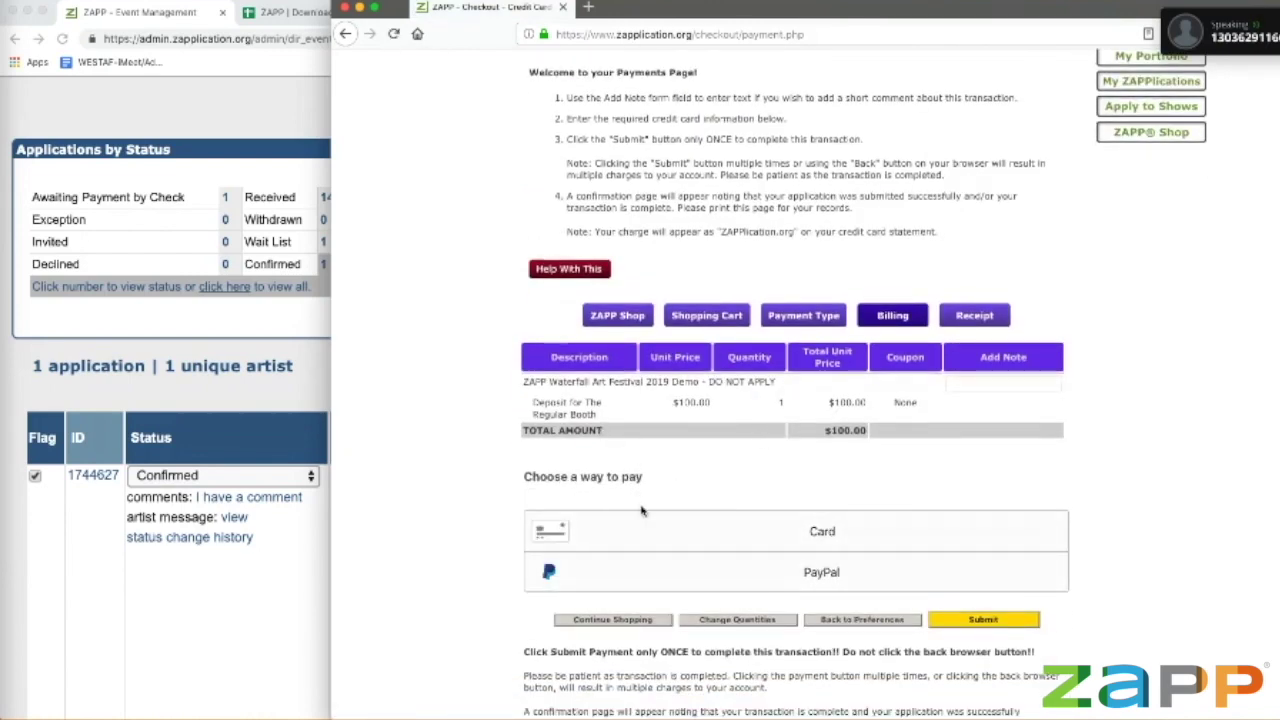
# Step: Examine the Card and PayPal payment options for the deposit without submitting a payment
pyautogui.click(665, 548)
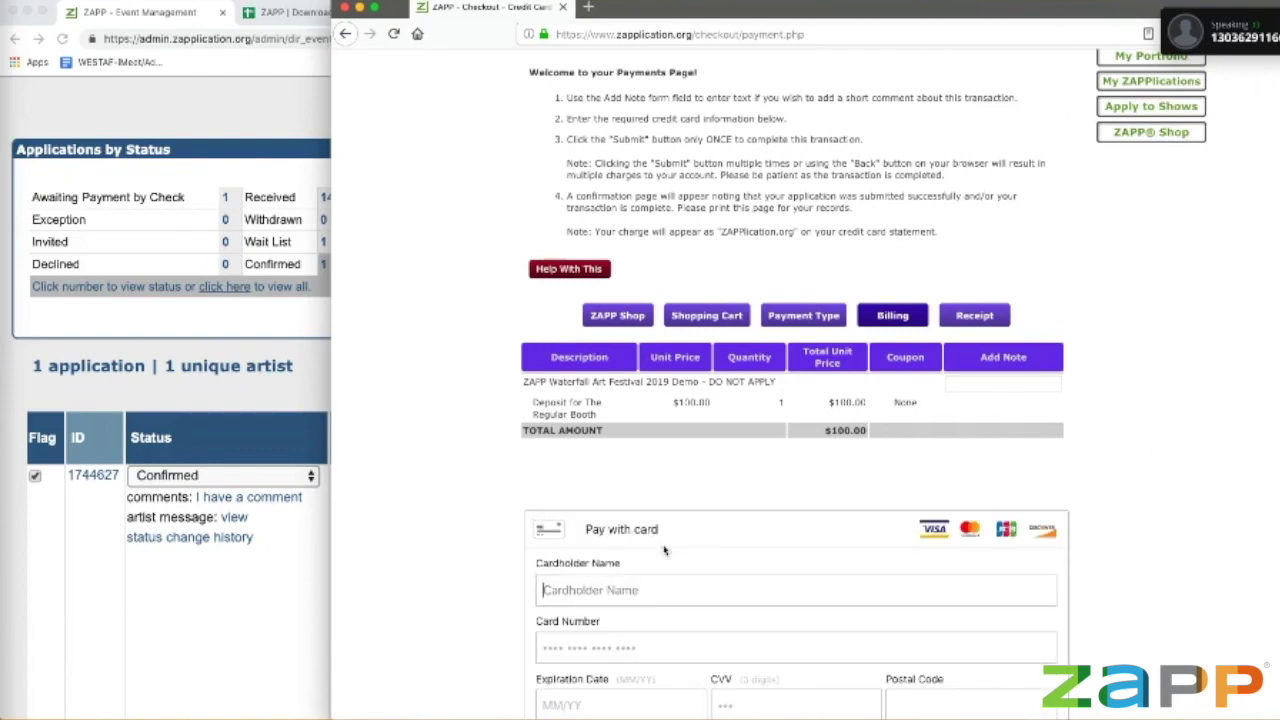
pyautogui.scroll(-3, 760, 520)
pyautogui.click(849, 509)
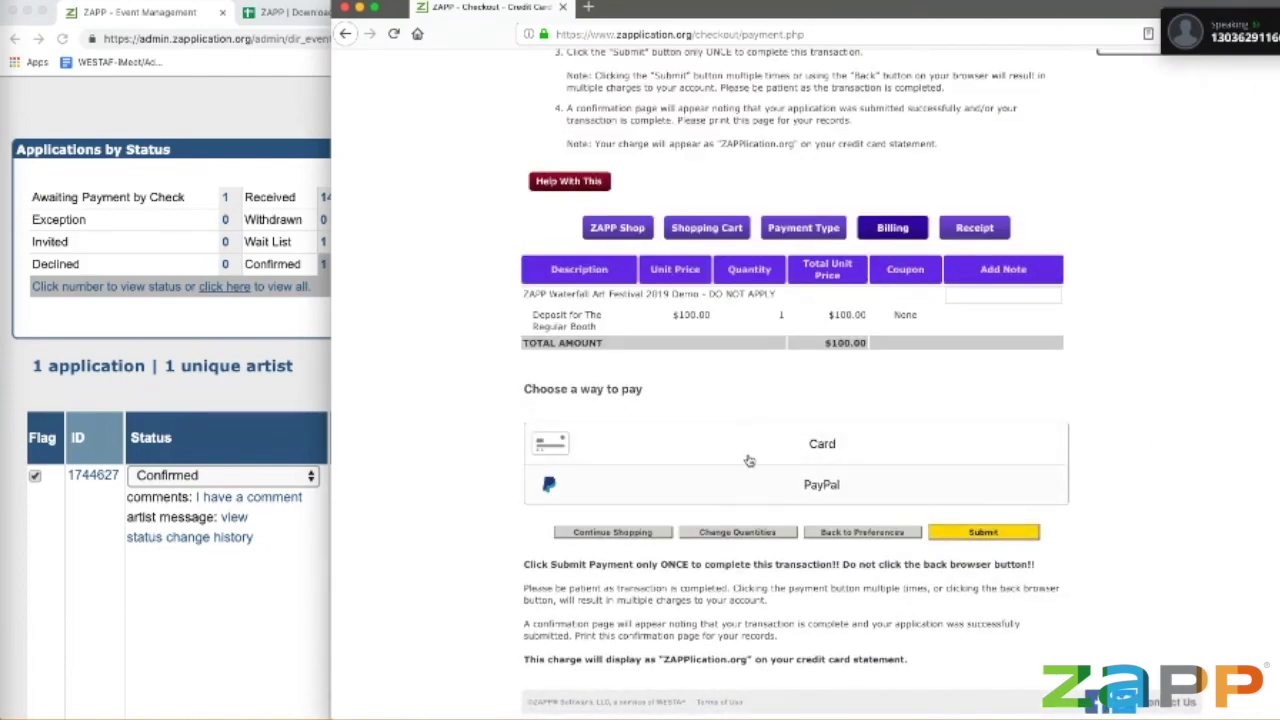
pyautogui.click(751, 488)
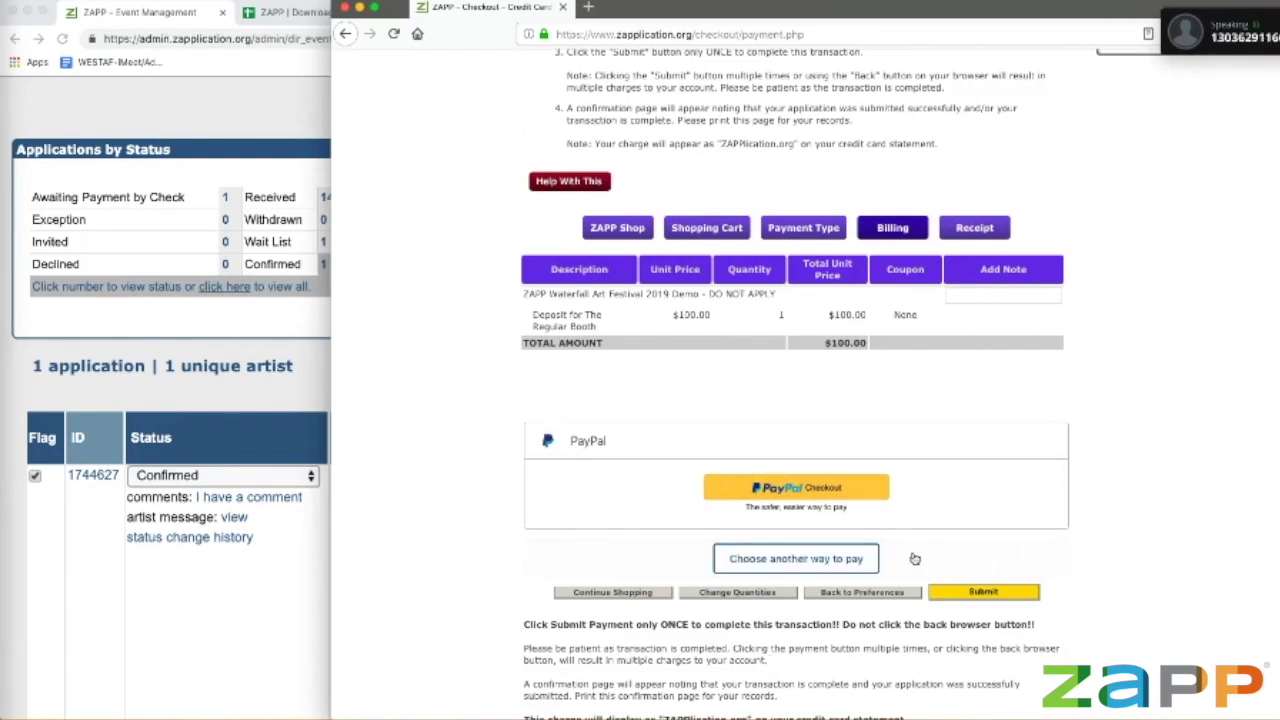
pyautogui.click(850, 561)
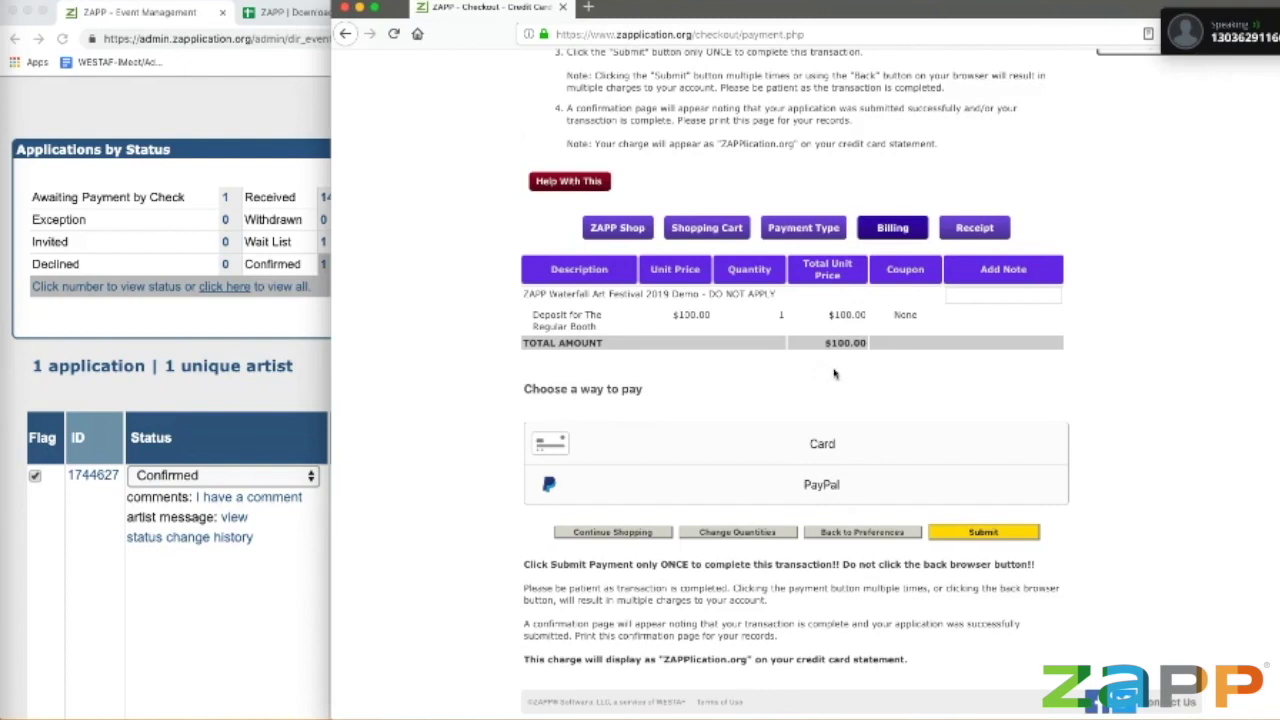
pyautogui.scroll(2, 1081, 301)
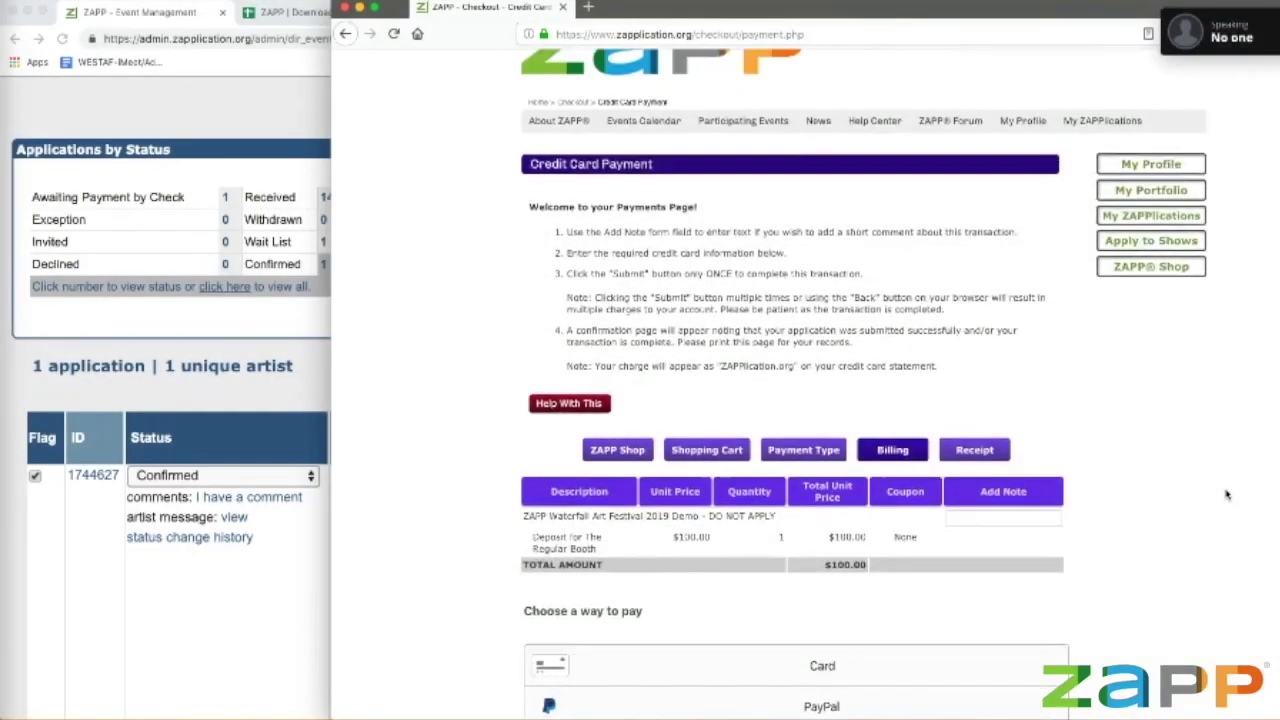
pyautogui.scroll(1, 1173, 480)
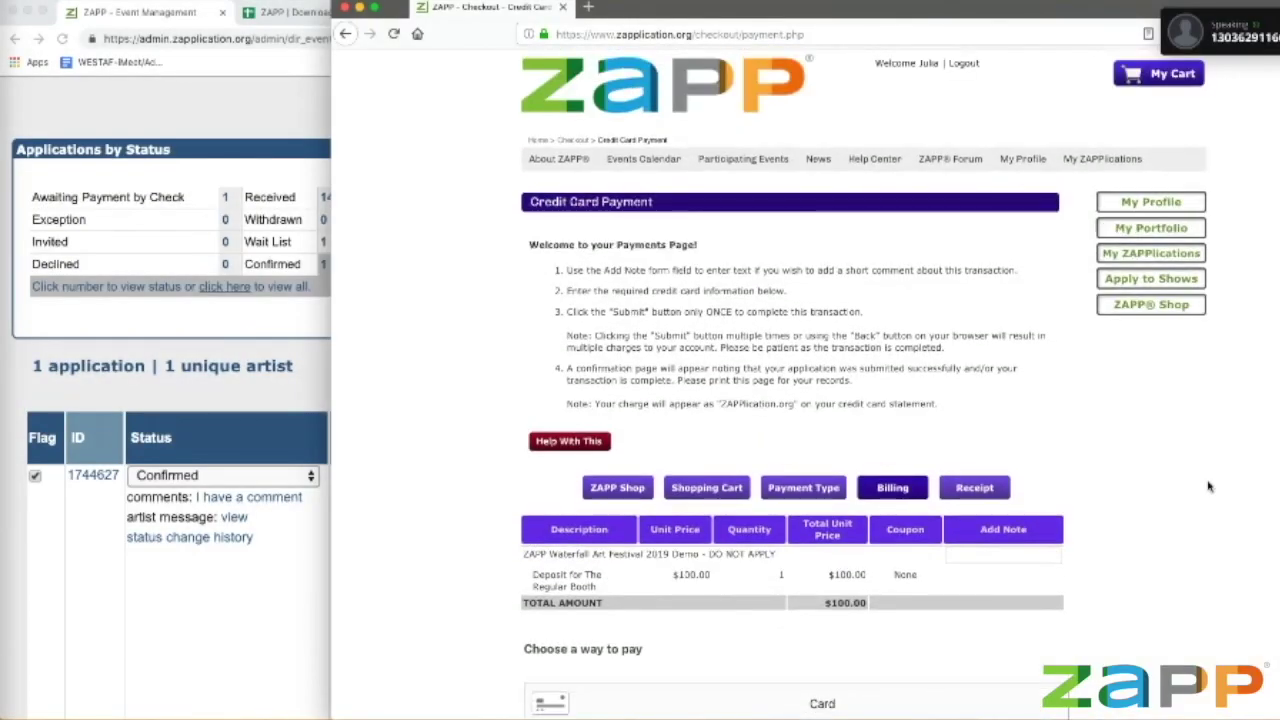
# Step: Return to the admin site and open the Income Breakdown report
pyautogui.click(314, 357)
pyautogui.scroll(-5, 314, 357)
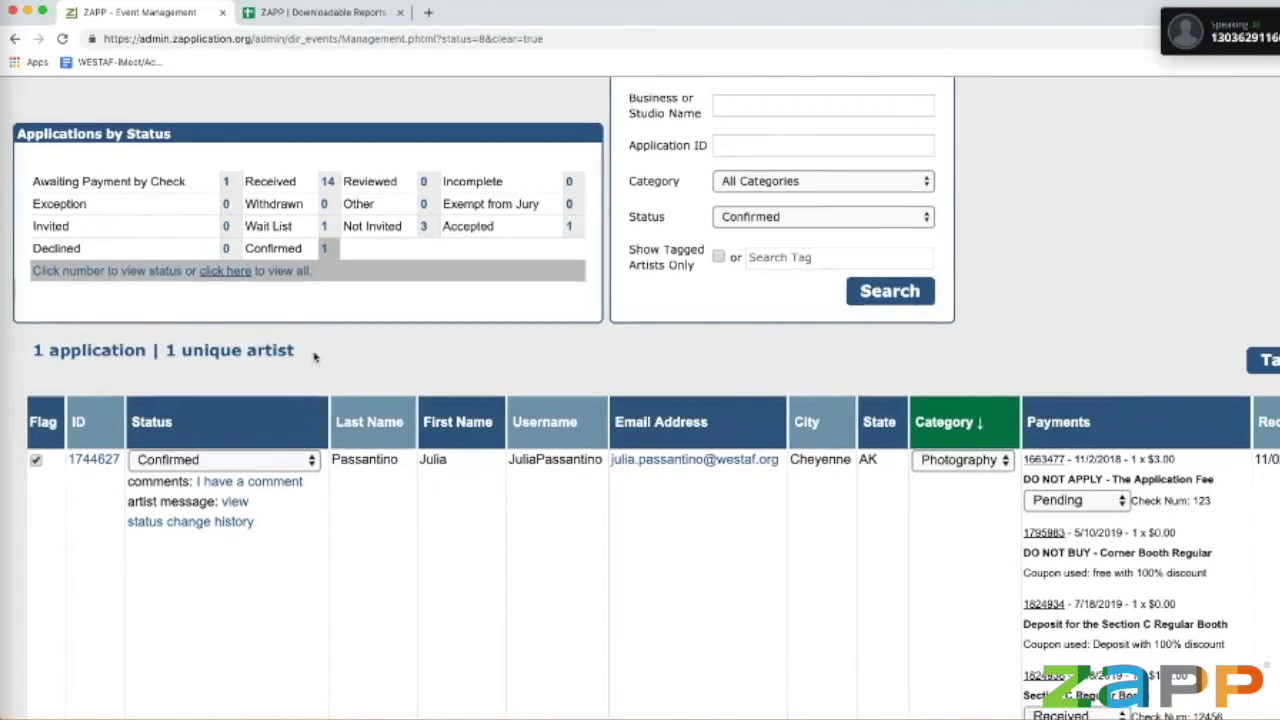
pyautogui.scroll(10, 314, 357)
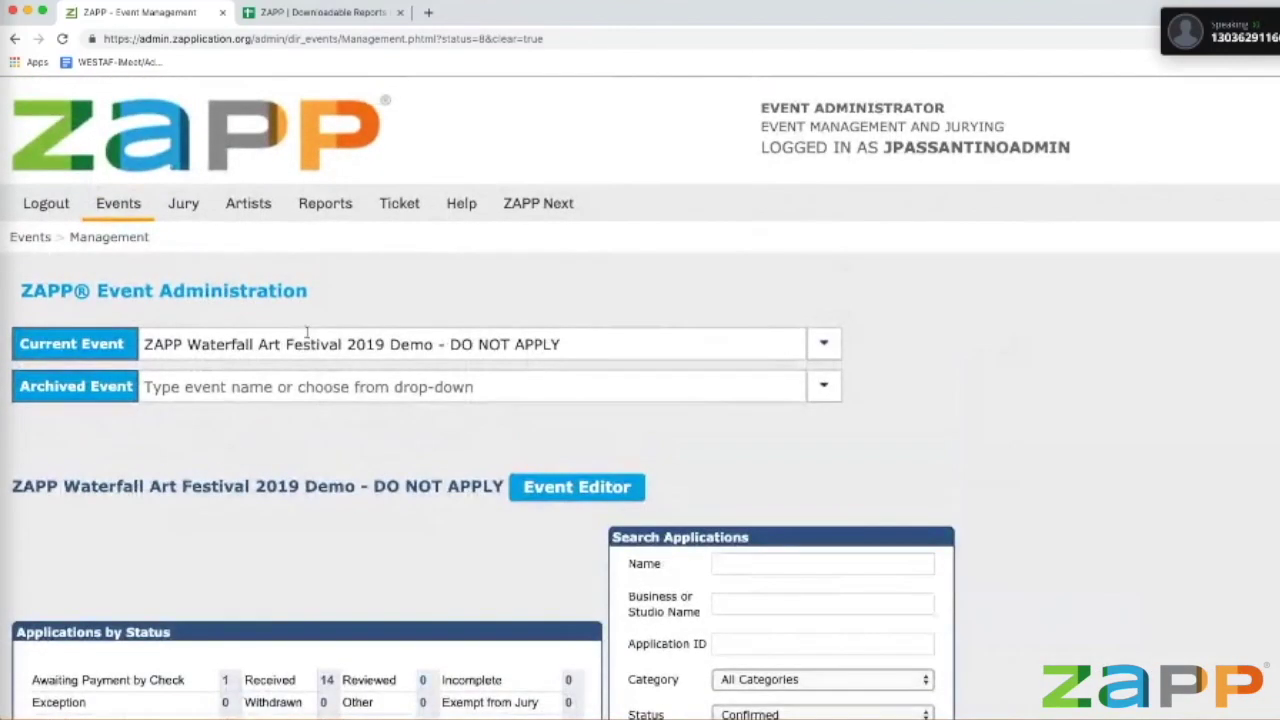
pyautogui.moveTo(320, 205)
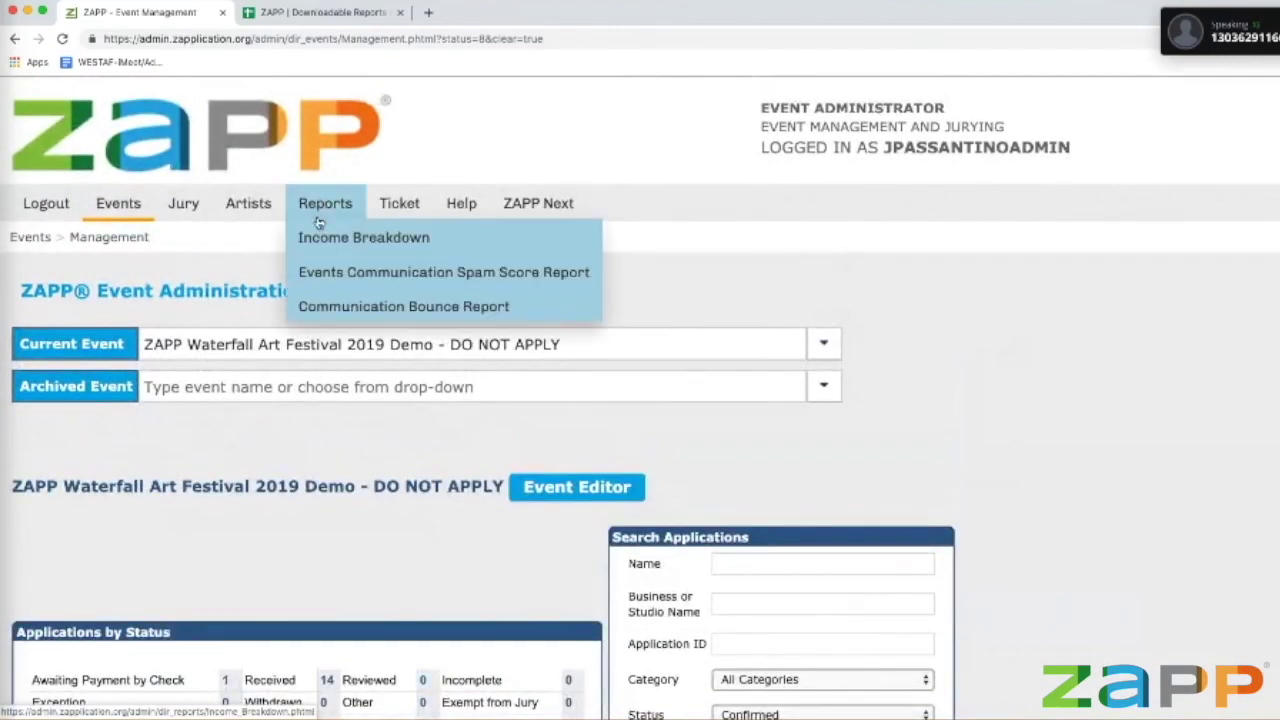
pyautogui.click(318, 233)
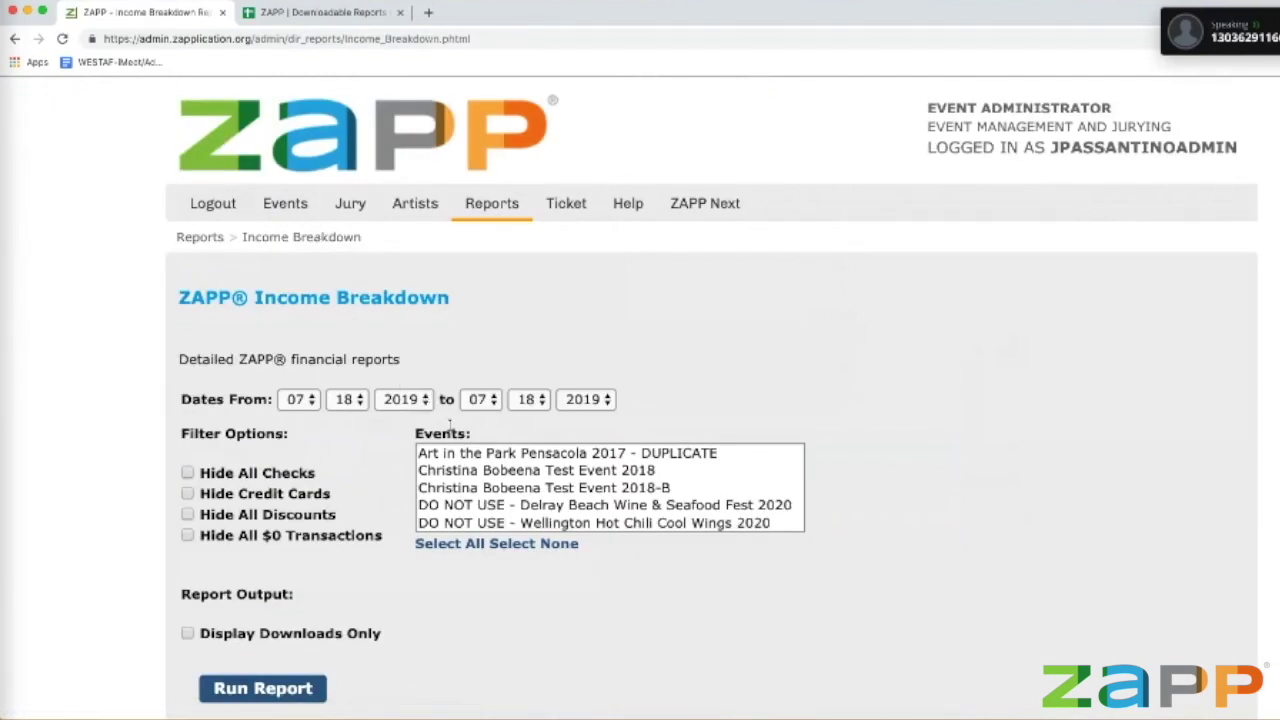
# Step: Run the Income Breakdown report for all events with the start year set to 2018, and look through the transactions
pyautogui.click(441, 545)
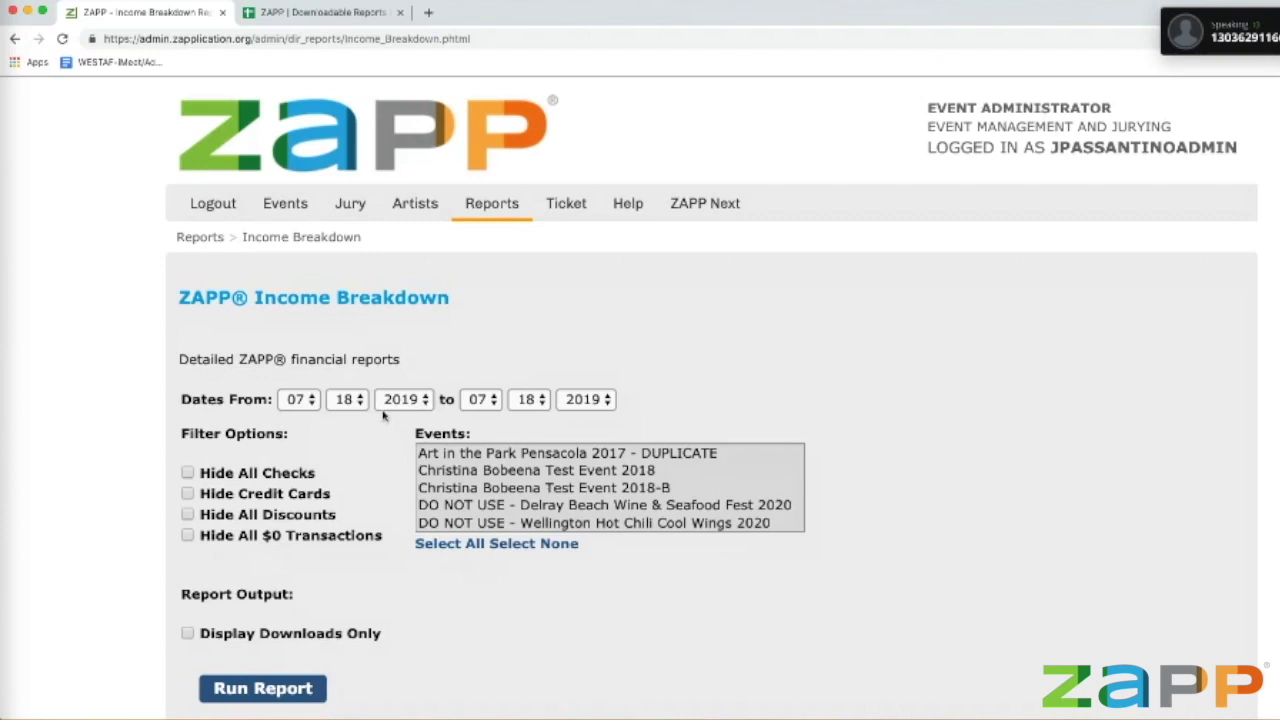
pyautogui.click(386, 405)
pyautogui.click(396, 384)
pyautogui.click(286, 692)
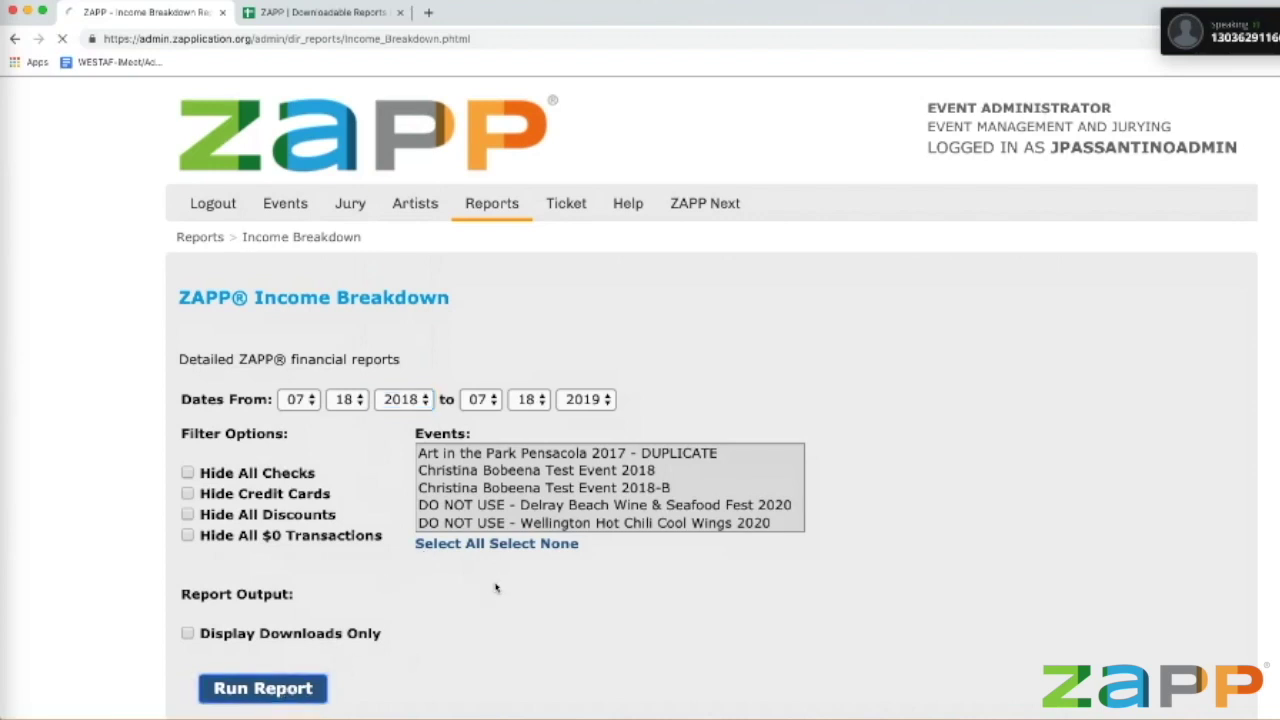
pyautogui.scroll(-10, 497, 587)
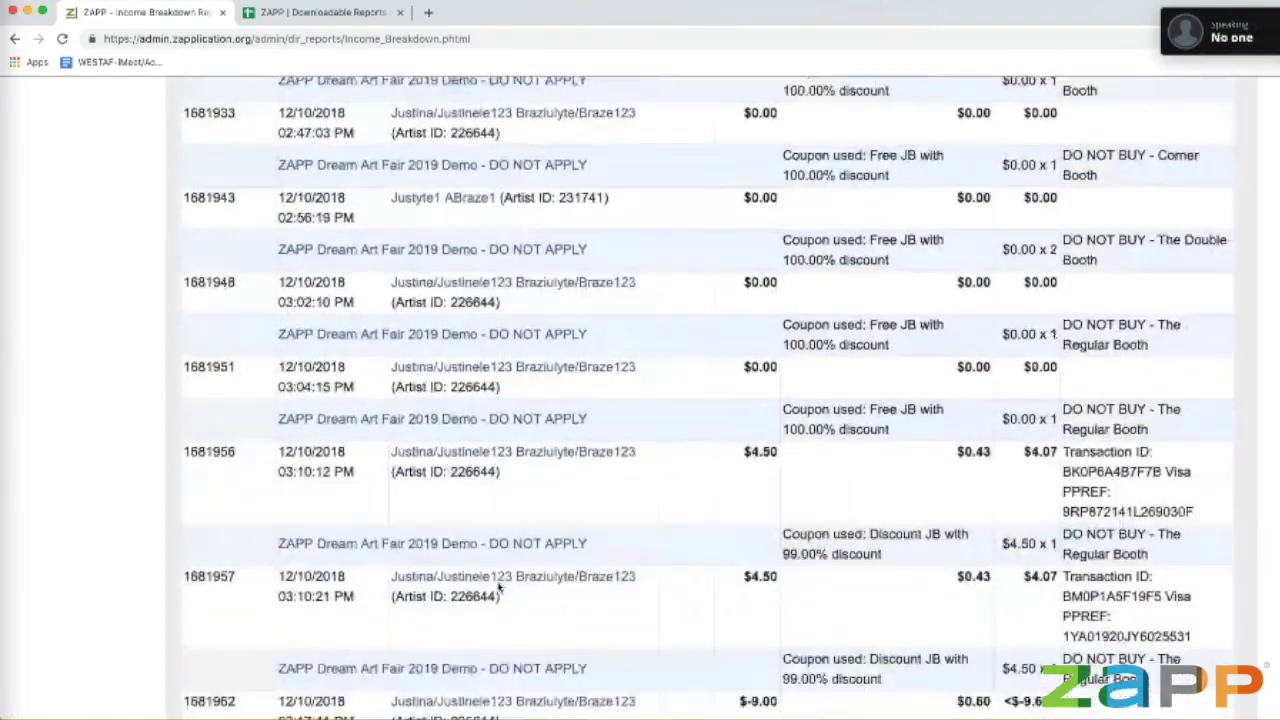
# Step: Examine the transactions in the Income Breakdown results, including their coupons, check numbers, card fees and net amounts
pyautogui.scroll(-2, 498, 588)
pyautogui.scroll(-4, 498, 588)
pyautogui.scroll(-20, 708, 397)
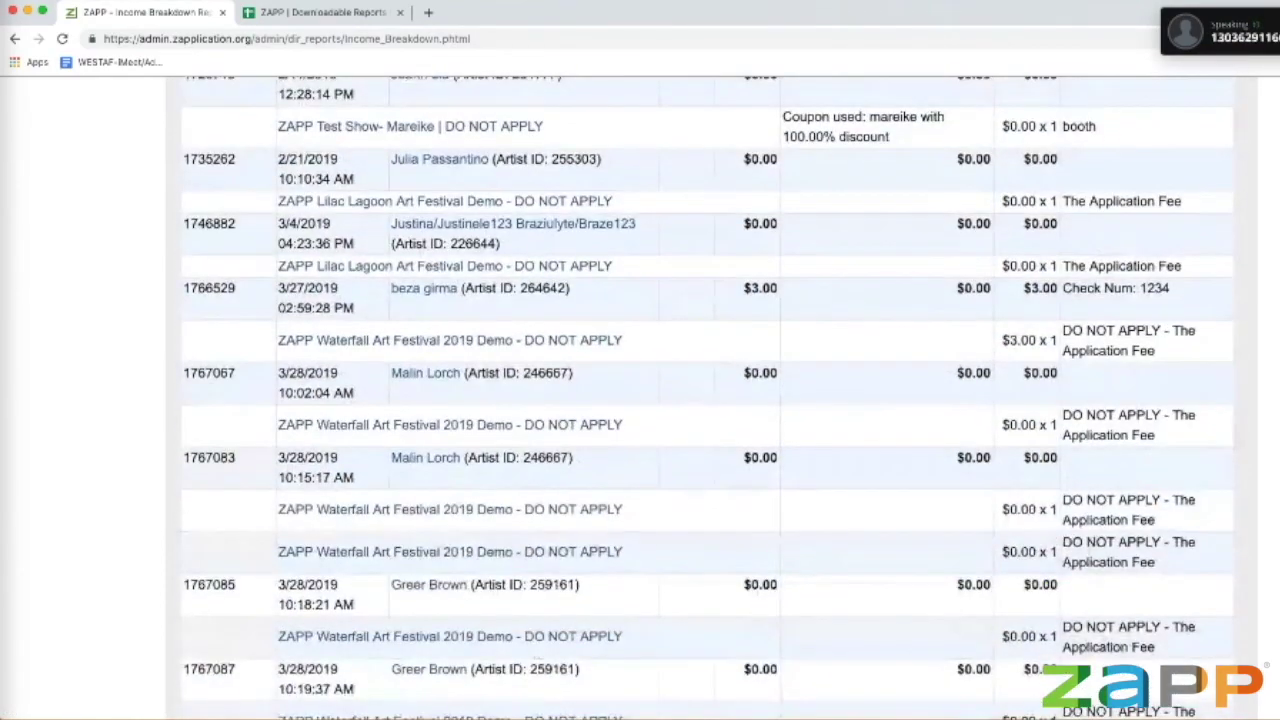
pyautogui.scroll(5, 708, 397)
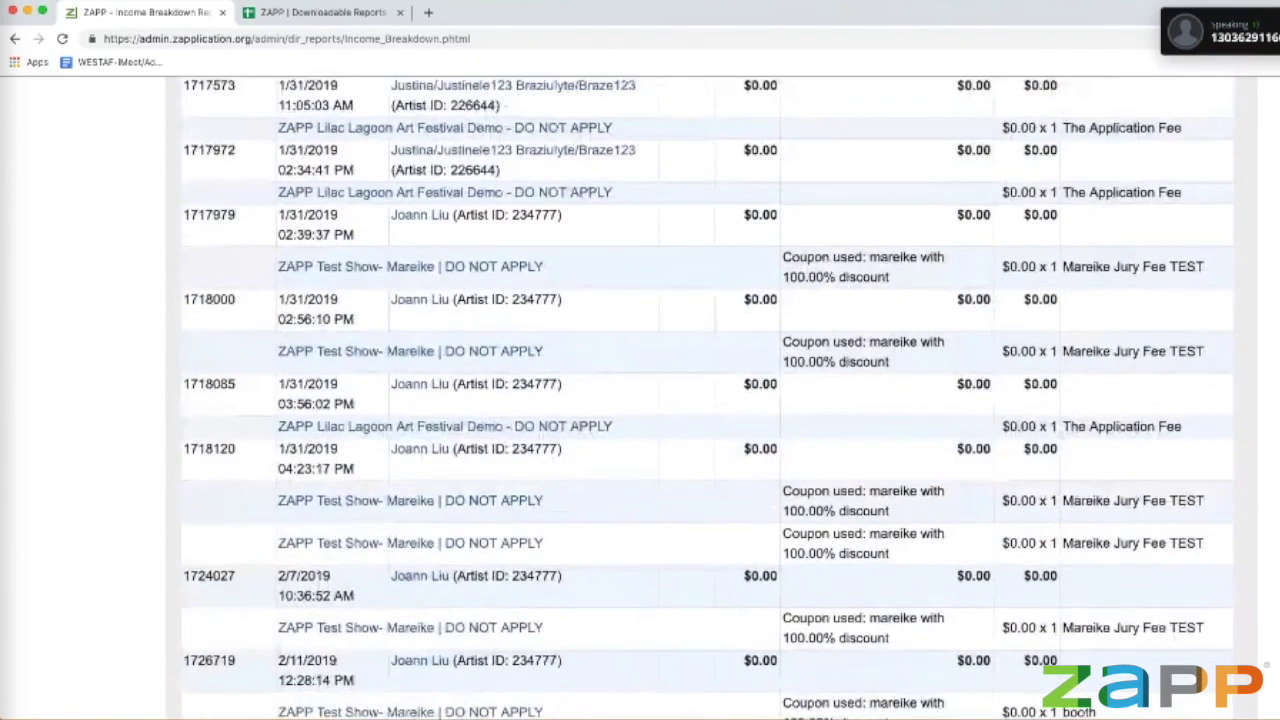
pyautogui.scroll(20, 708, 397)
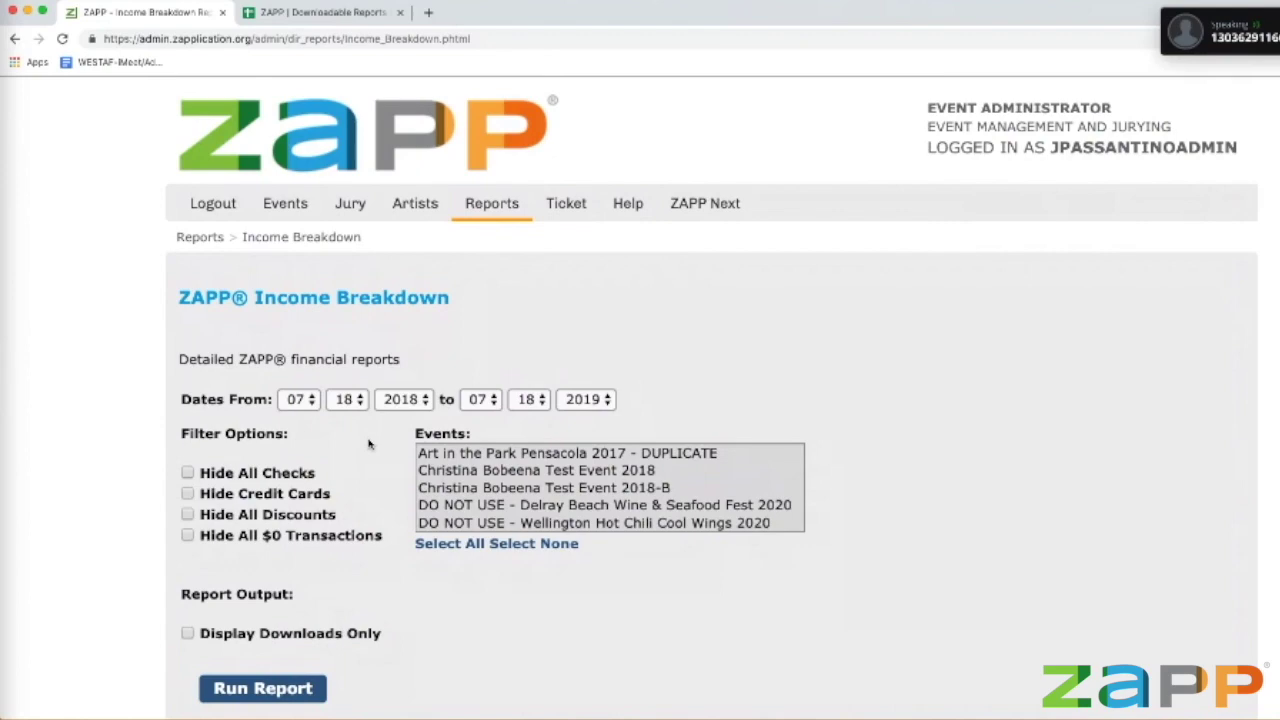
pyautogui.scroll(-1, 368, 444)
pyautogui.scroll(-3, 368, 440)
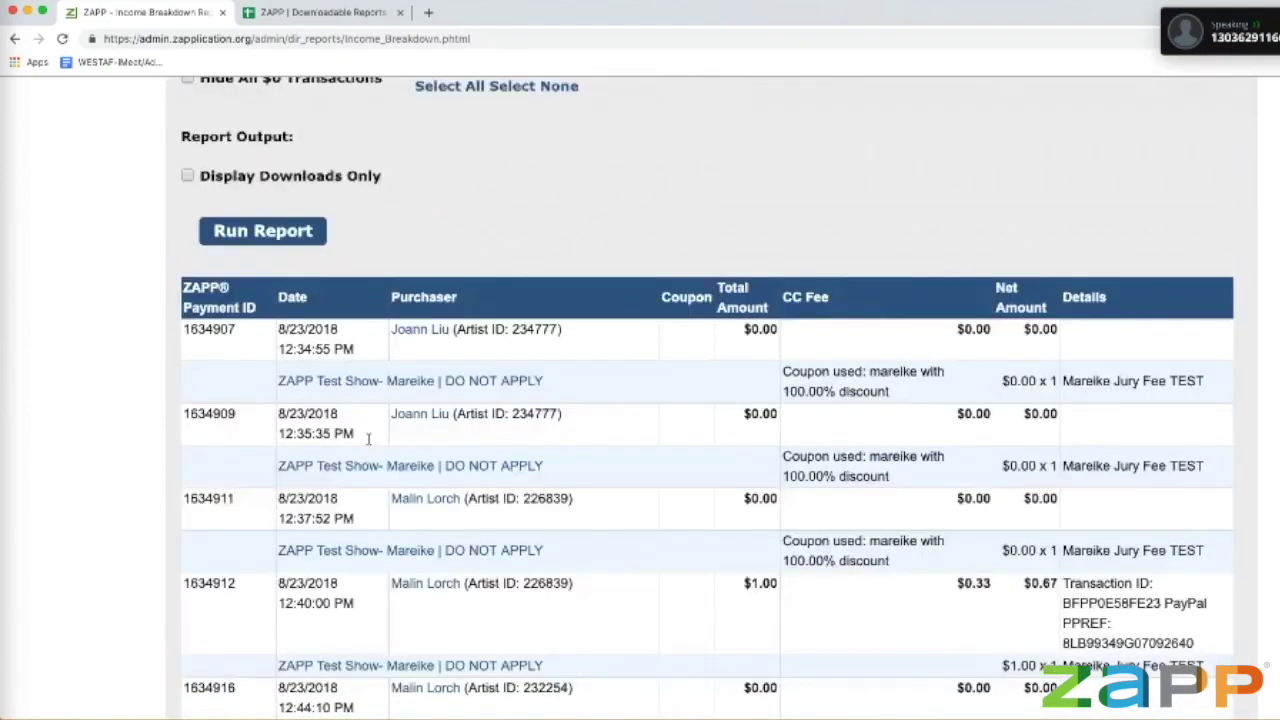
pyautogui.scroll(-15, 368, 440)
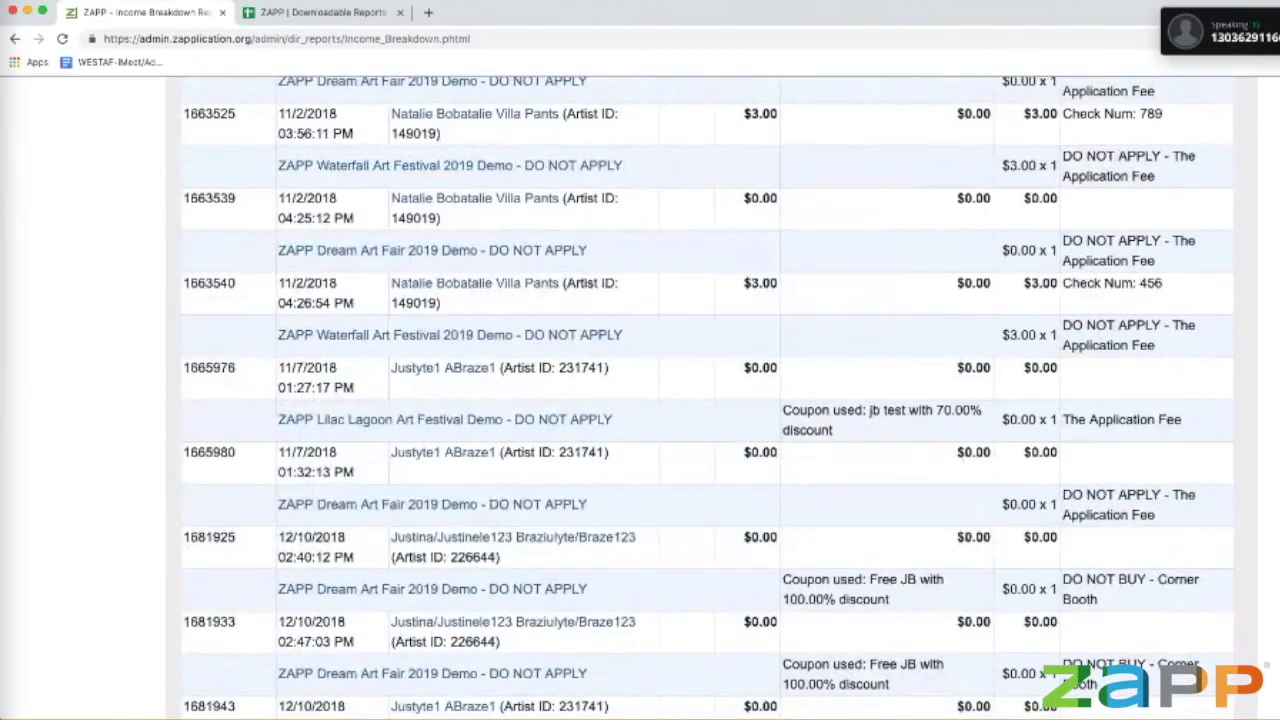
pyautogui.scroll(-8, 707, 398)
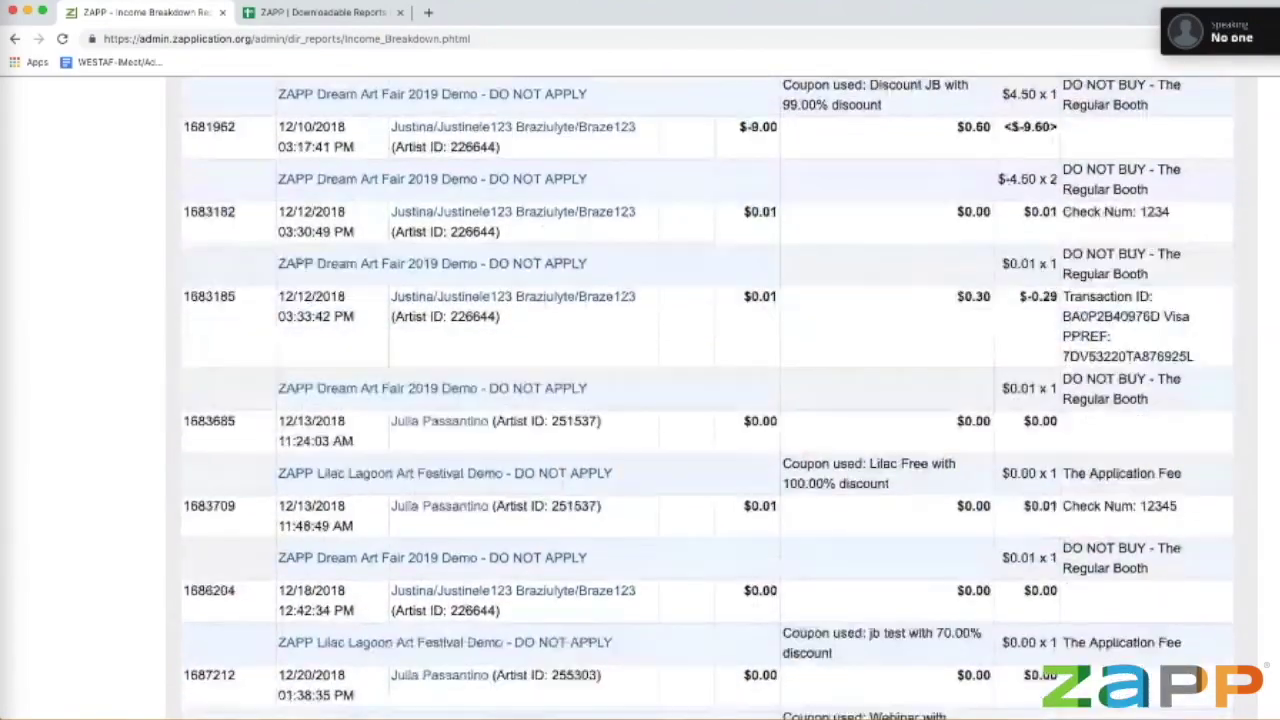
pyautogui.scroll(-20, 707, 398)
pyautogui.scroll(20, 707, 398)
pyautogui.scroll(20, 564, 243)
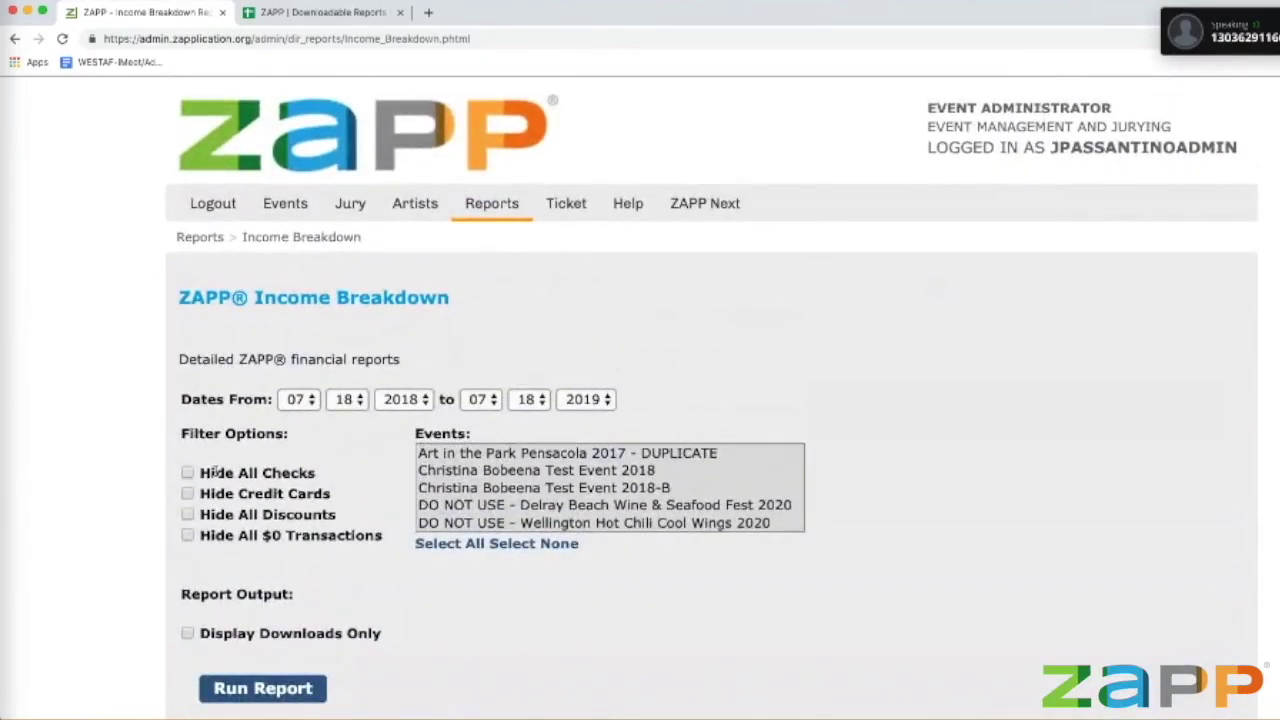
# Step: Set the report's filter options to hide all checks while still including $0 transactions
pyautogui.click(189, 538)
pyautogui.click(189, 537)
pyautogui.click(187, 474)
# Step: Set the date range from 06/01/2019 to 06/31/2019 and run the Income Breakdown report
pyautogui.click(284, 399)
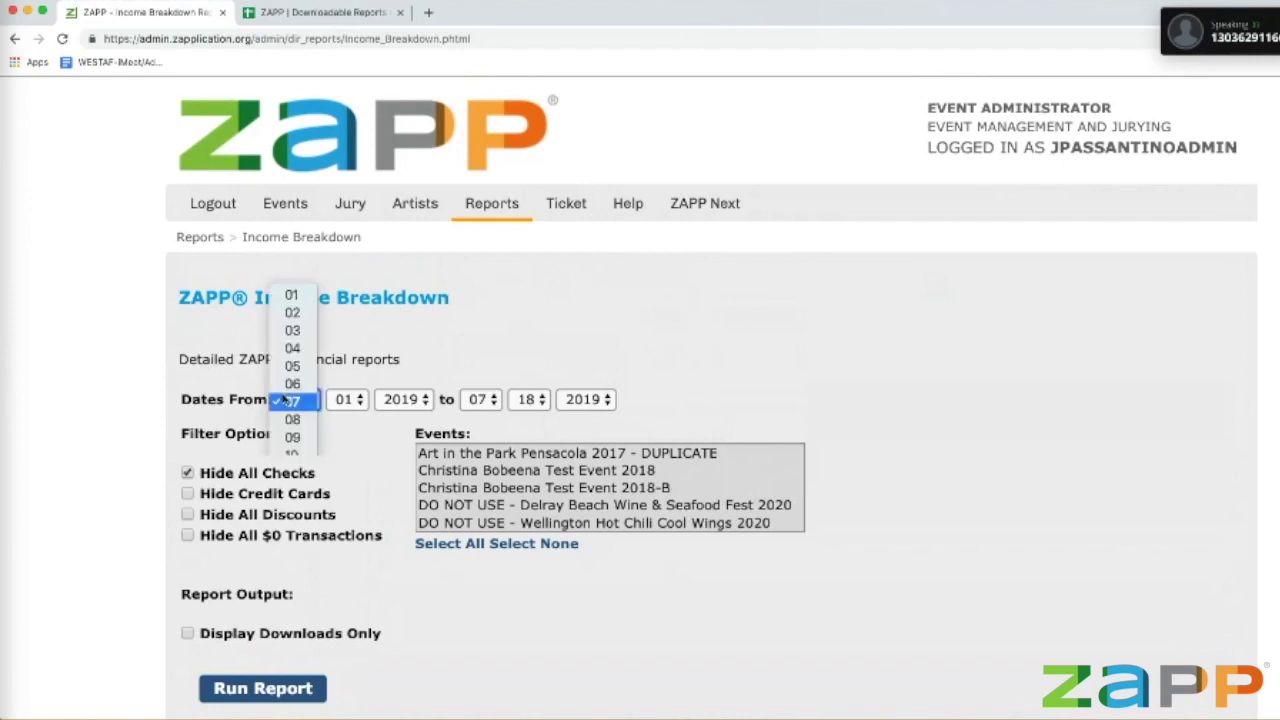
pyautogui.press('Up')
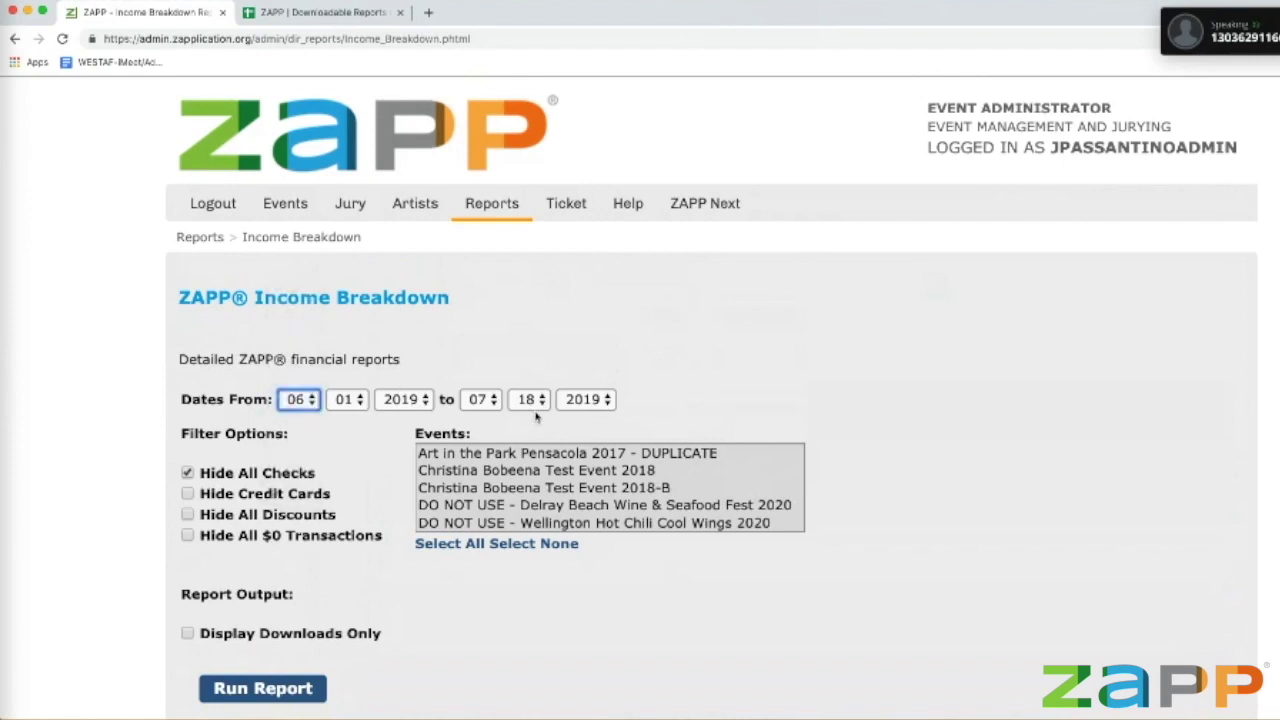
pyautogui.click(480, 401)
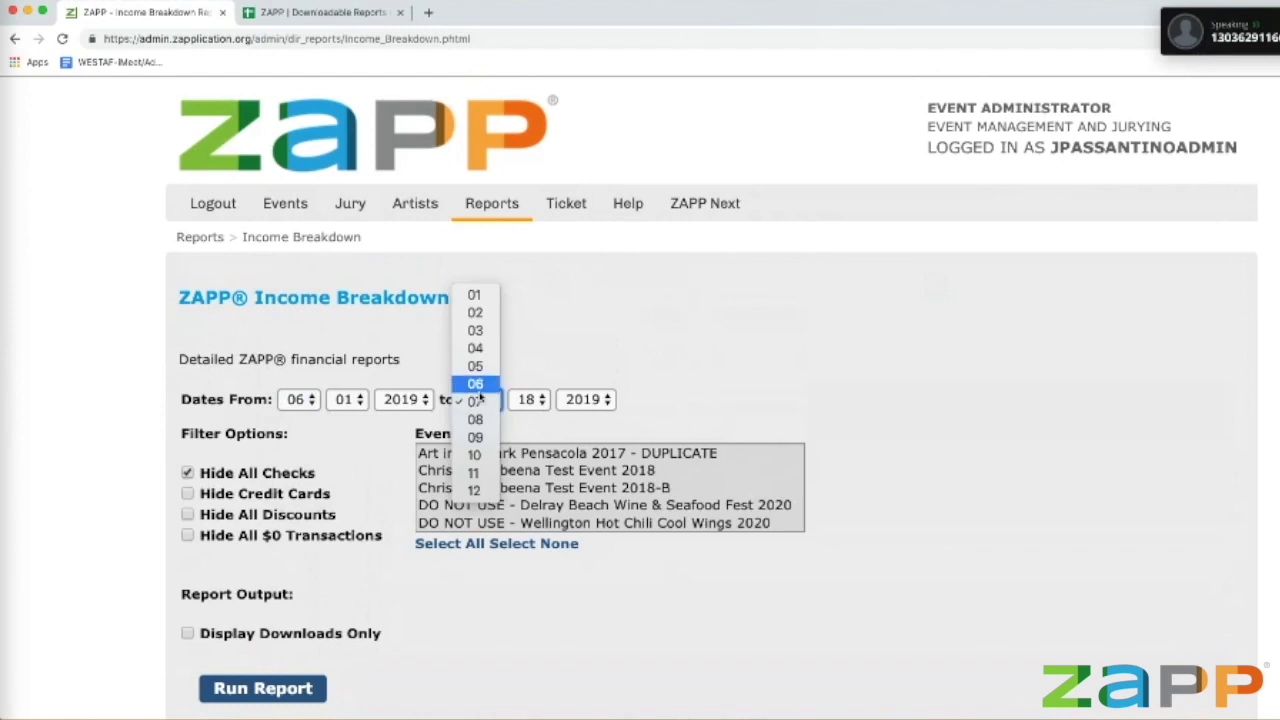
pyautogui.click(476, 385)
pyautogui.click(539, 401)
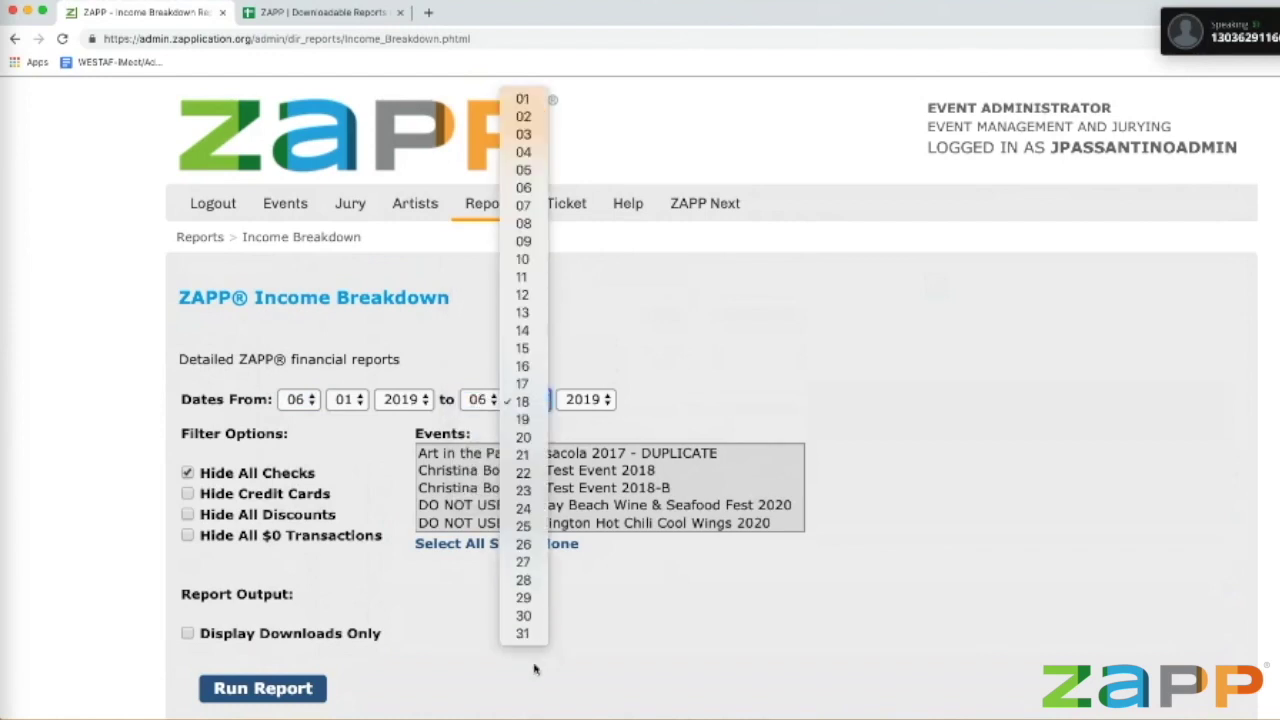
pyautogui.click(528, 636)
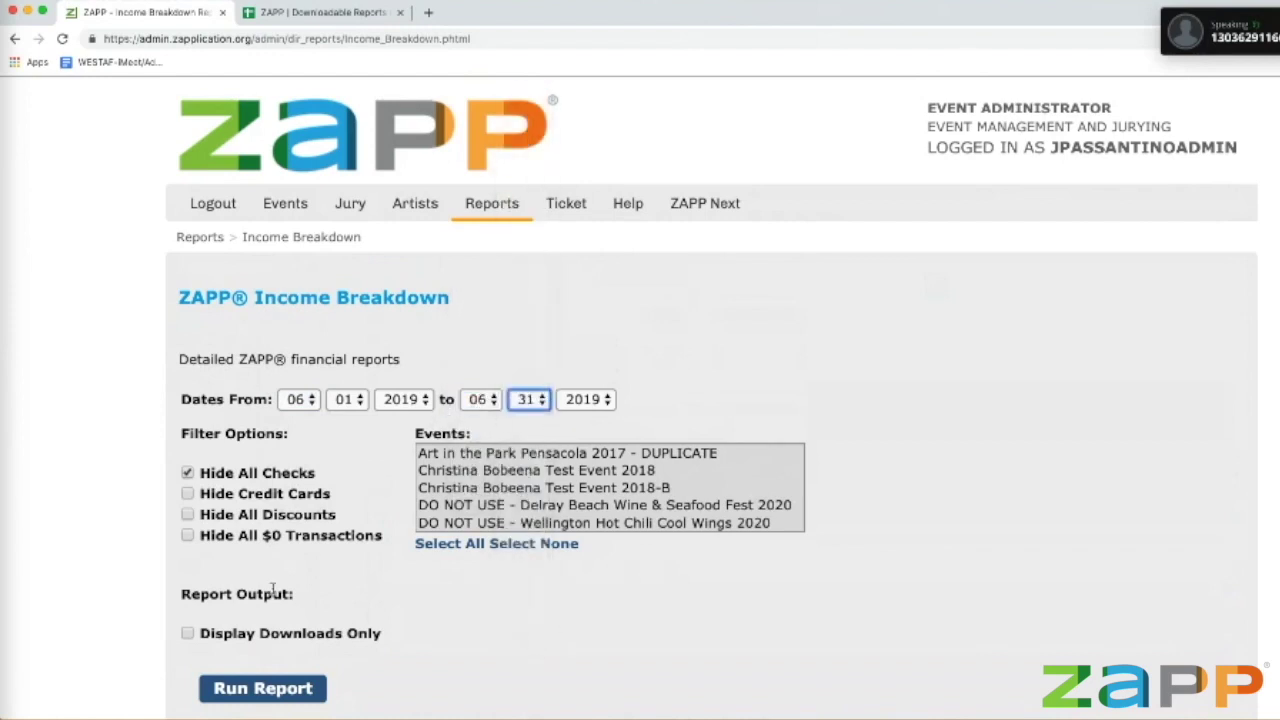
pyautogui.click(236, 688)
# Step: Examine the Income by Event summary below the transactions, including the Checks and Pending columns
pyautogui.scroll(-15, 787, 606)
pyautogui.scroll(-20, 787, 606)
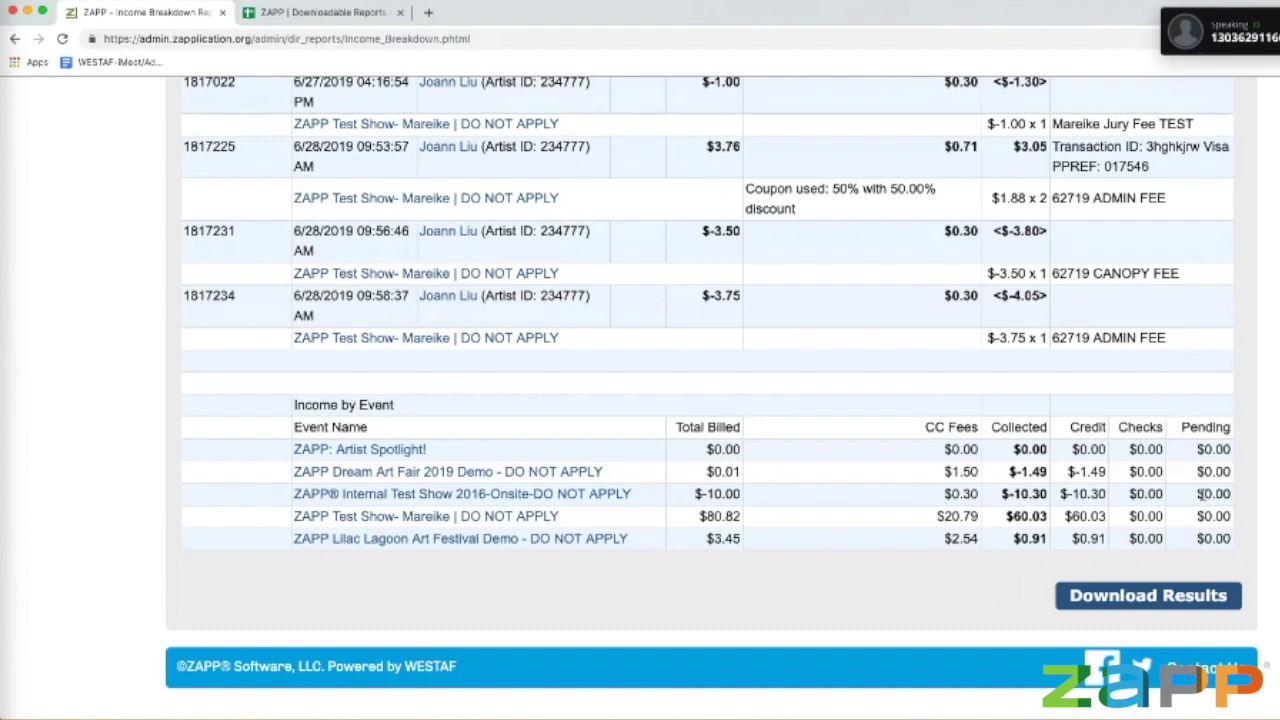
pyautogui.scroll(1, 1166, 478)
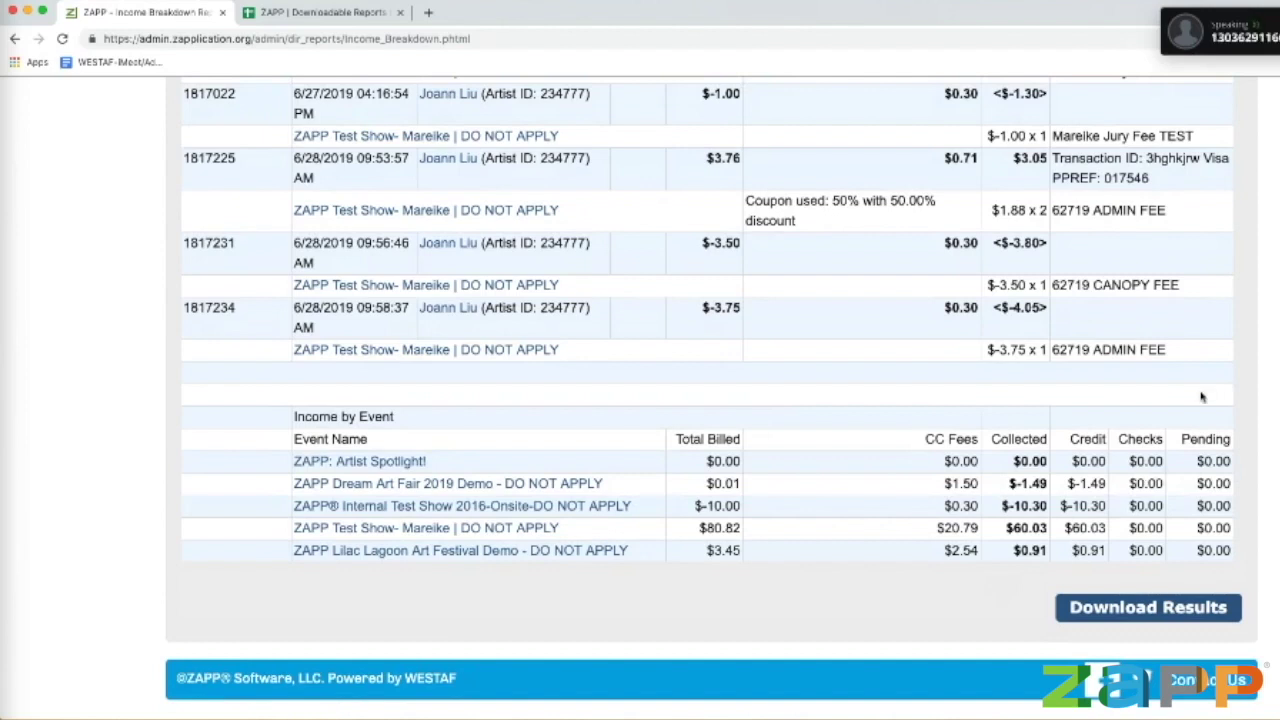
pyautogui.moveTo(1197, 459); pyautogui.dragTo(1204, 484)
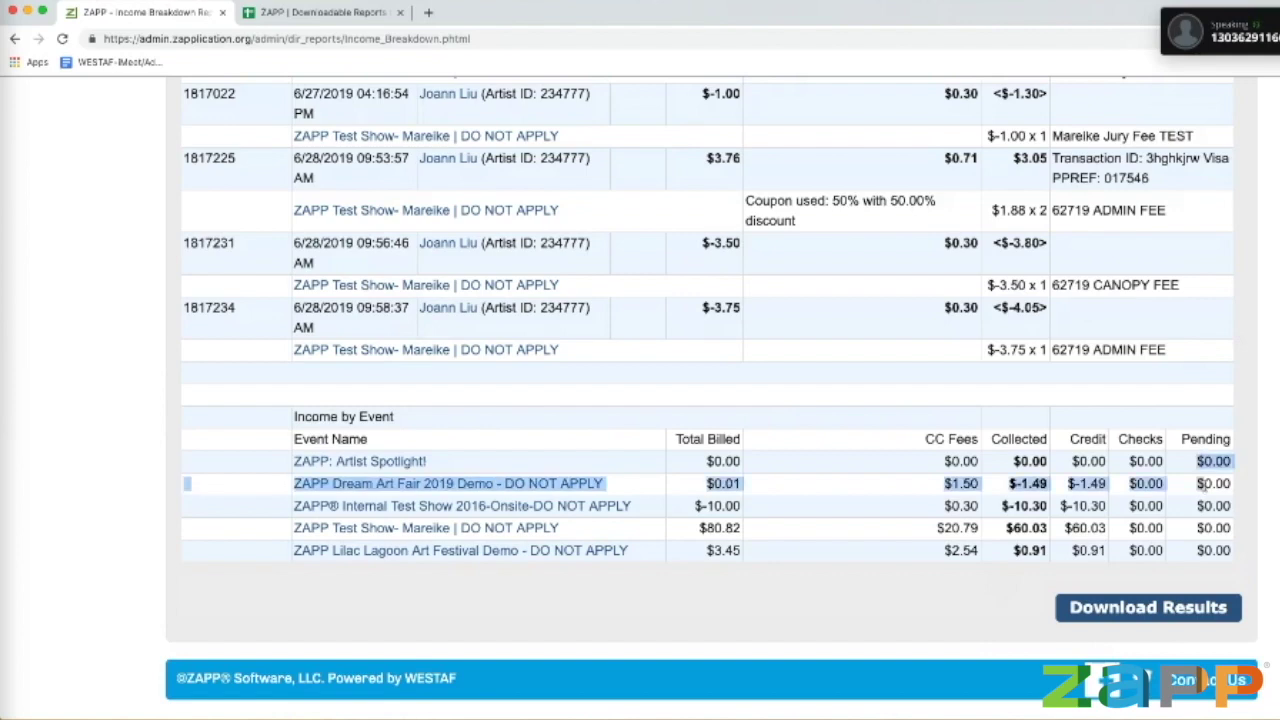
pyautogui.click(1204, 486)
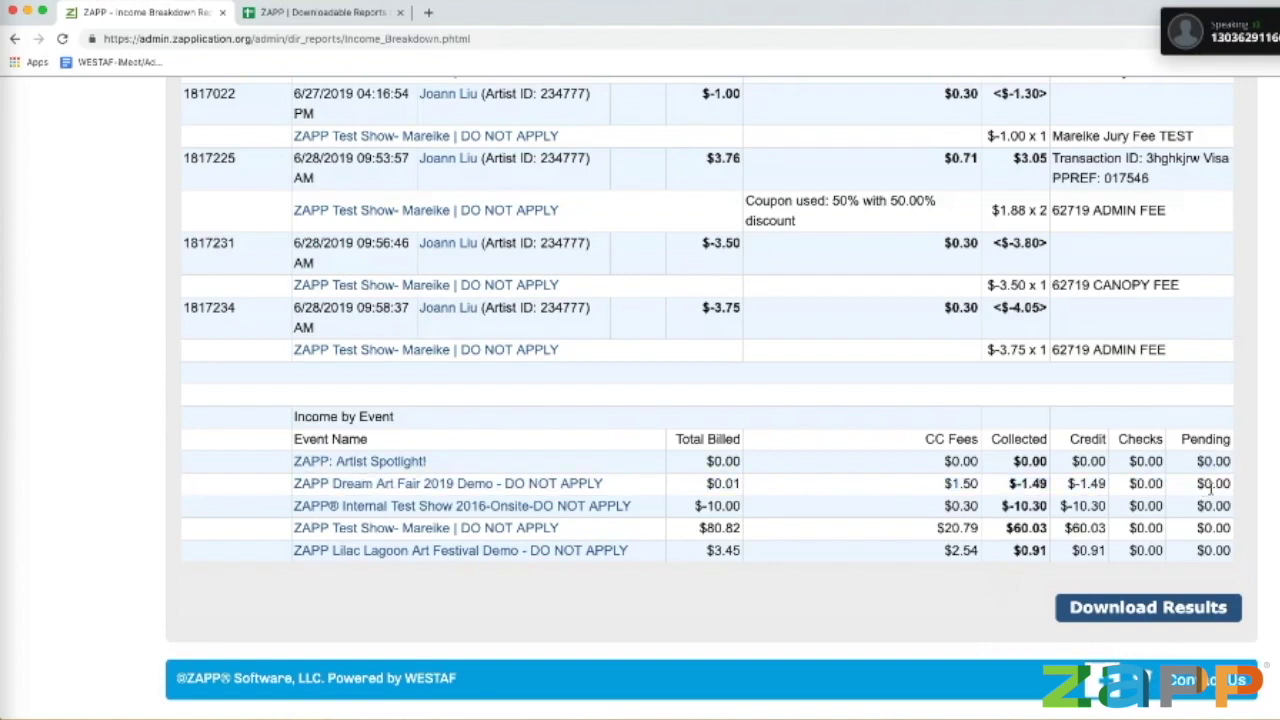
pyautogui.scroll(2, 1210, 487)
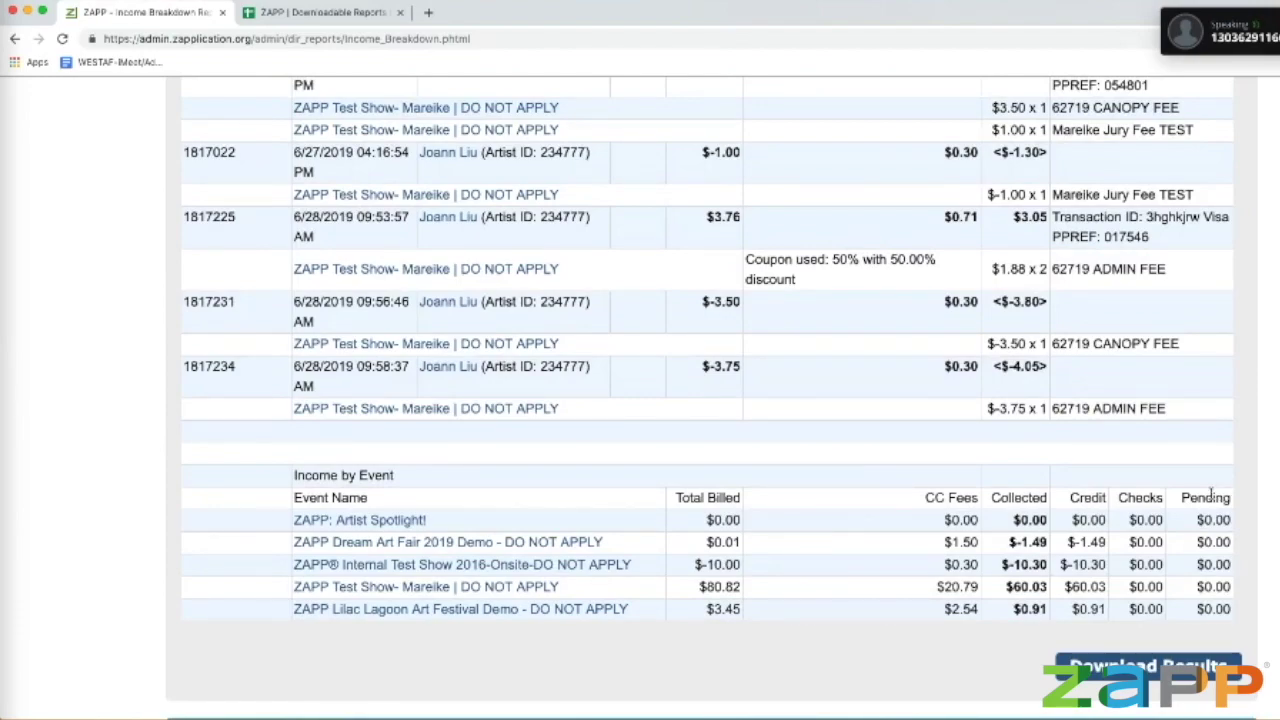
pyautogui.scroll(15, 1203, 487)
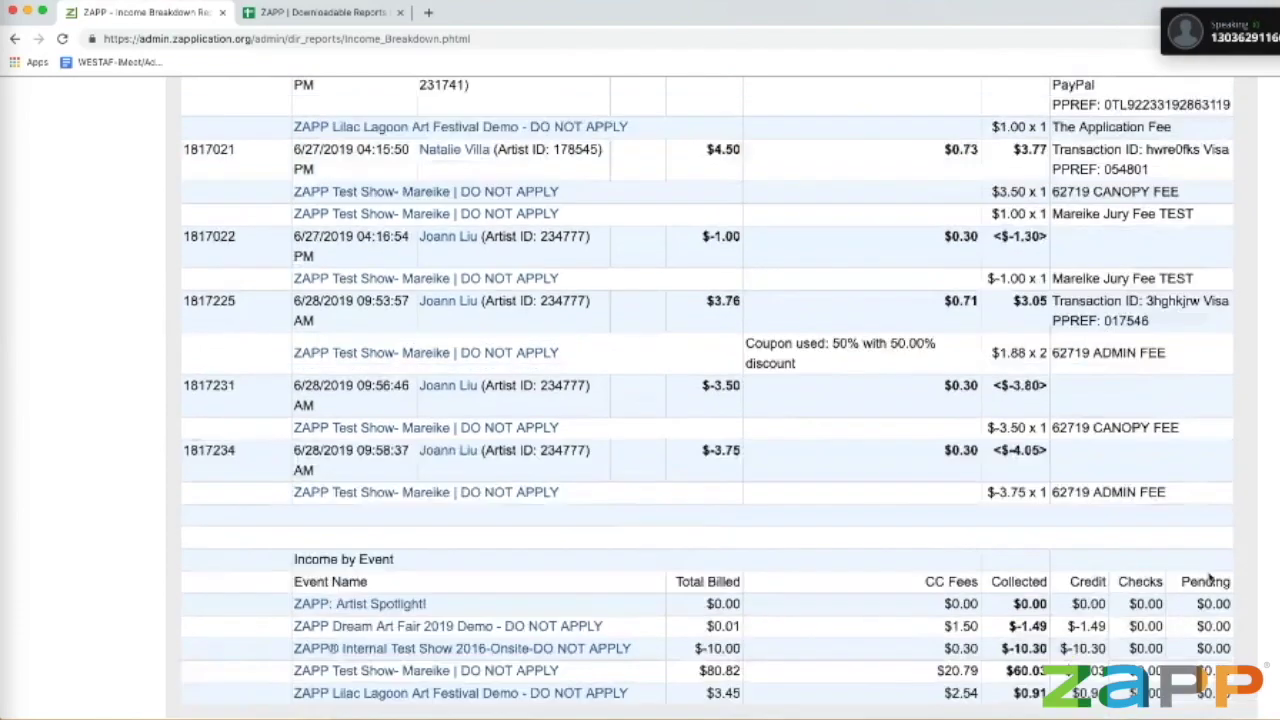
pyautogui.scroll(10, 1208, 578)
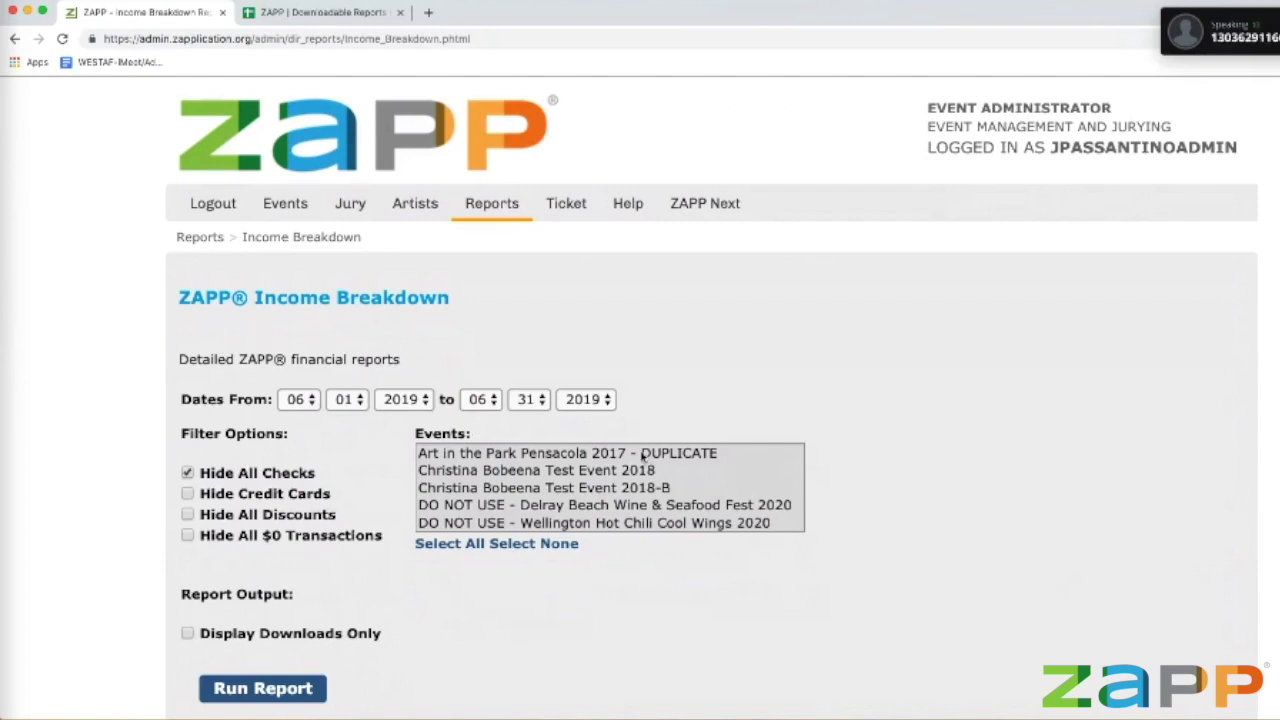
# Step: Look through the report's event selection, its June transactions and the CC Fees in the Income by Event summary
pyautogui.scroll(-5, 641, 458)
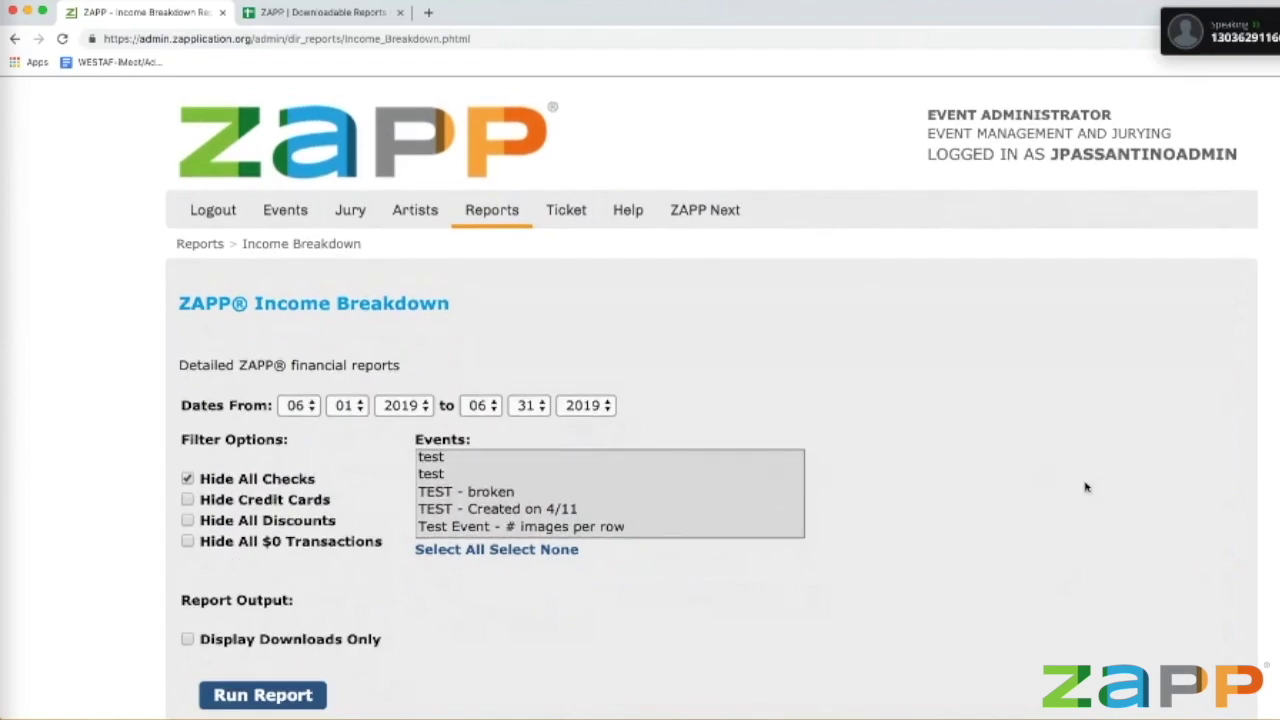
pyautogui.scroll(-4, 1086, 486)
pyautogui.scroll(-7, 708, 400)
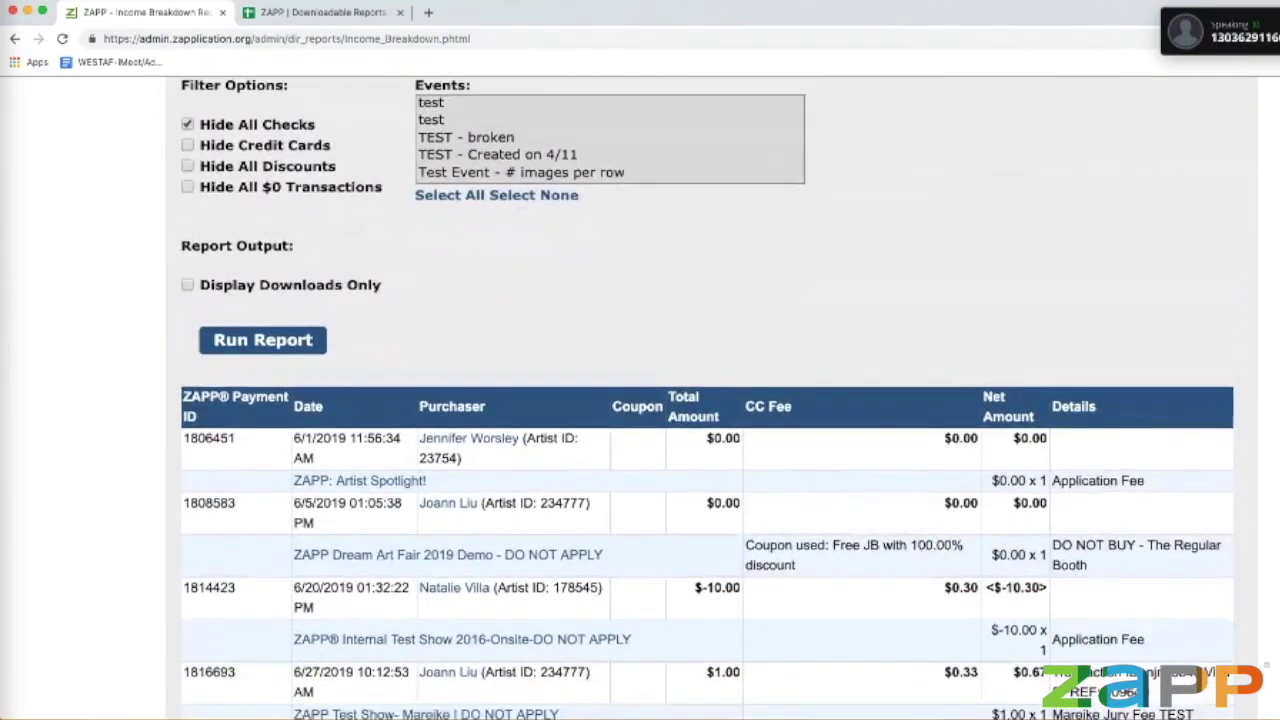
pyautogui.scroll(-20, 708, 400)
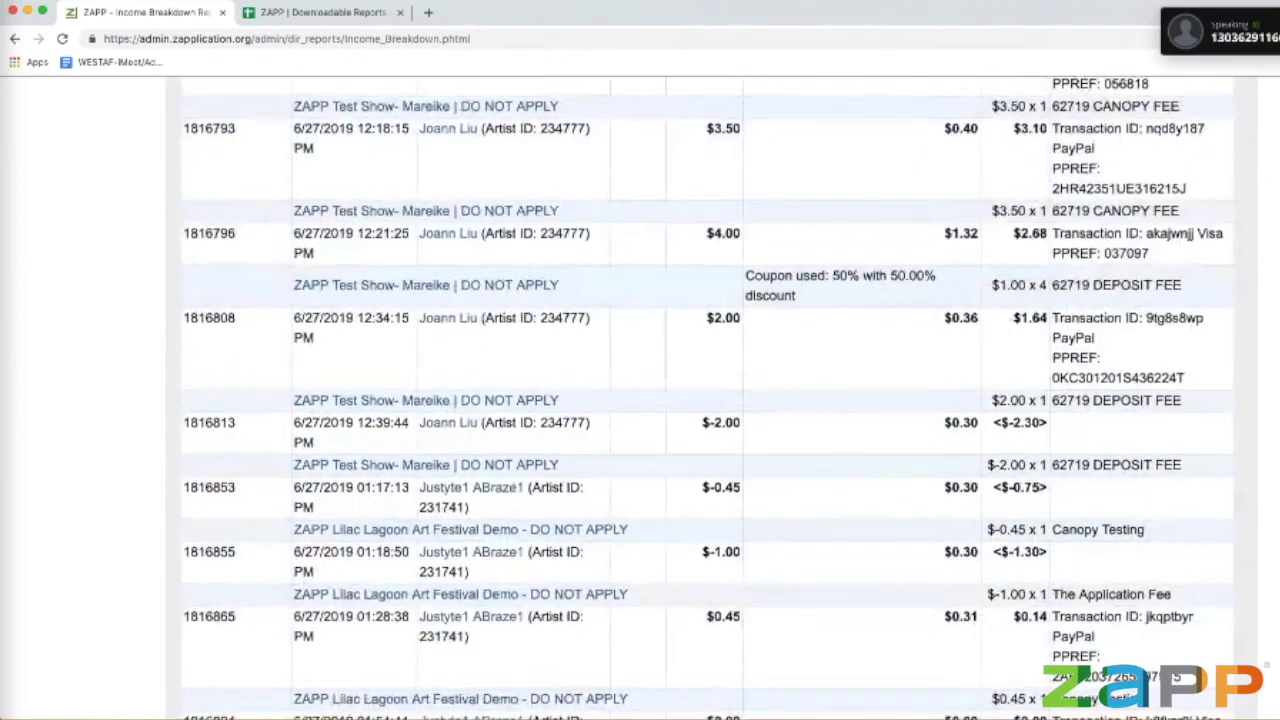
pyautogui.scroll(-15, 708, 400)
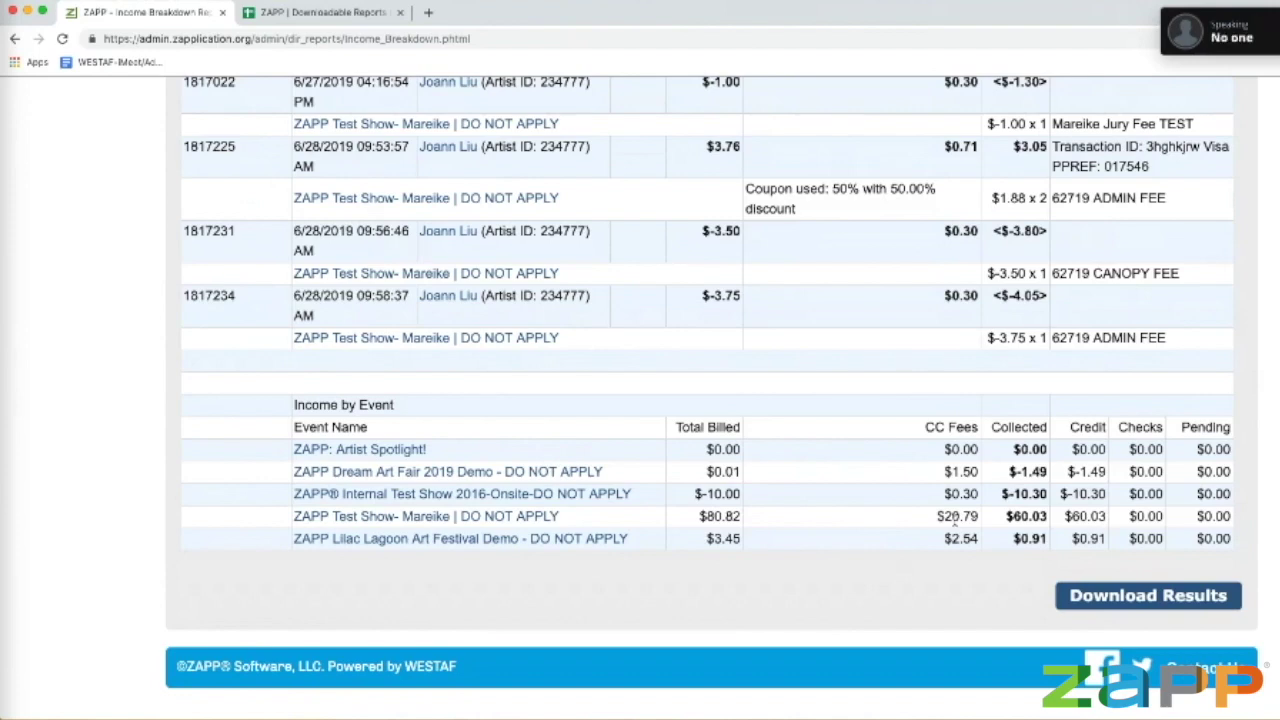
pyautogui.scroll(5, 955, 518)
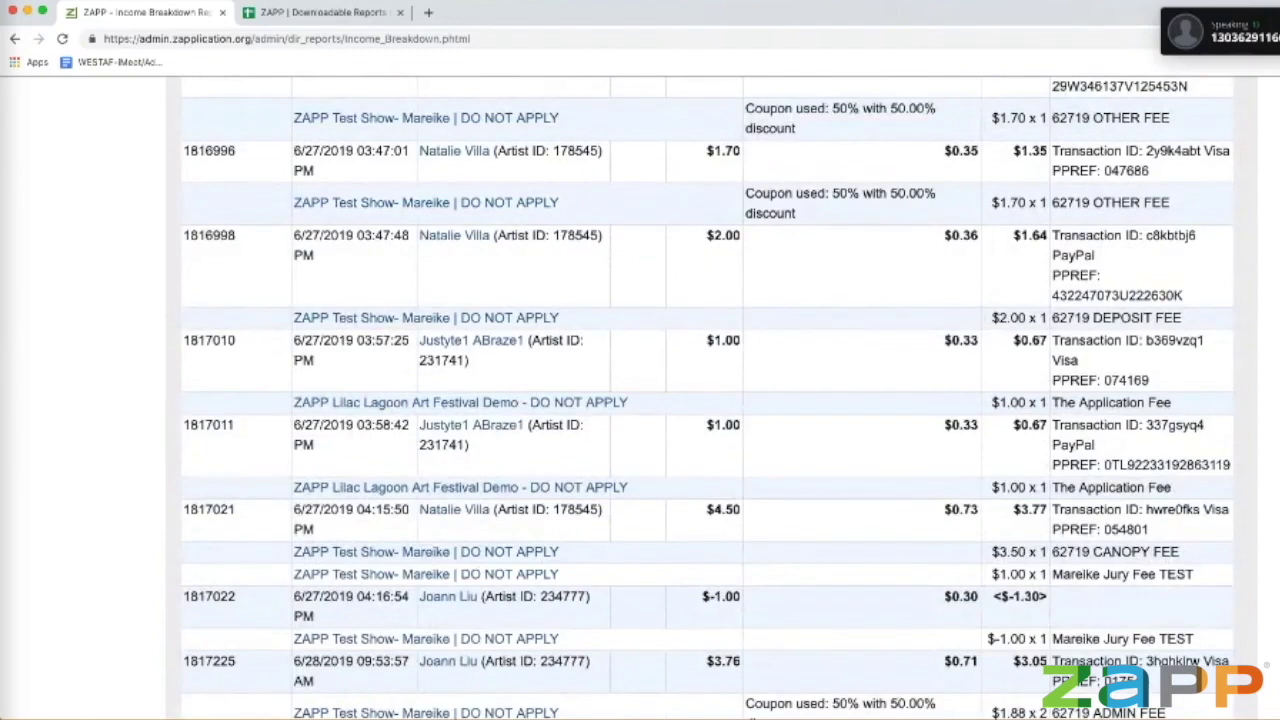
pyautogui.scroll(15, 1013, 300)
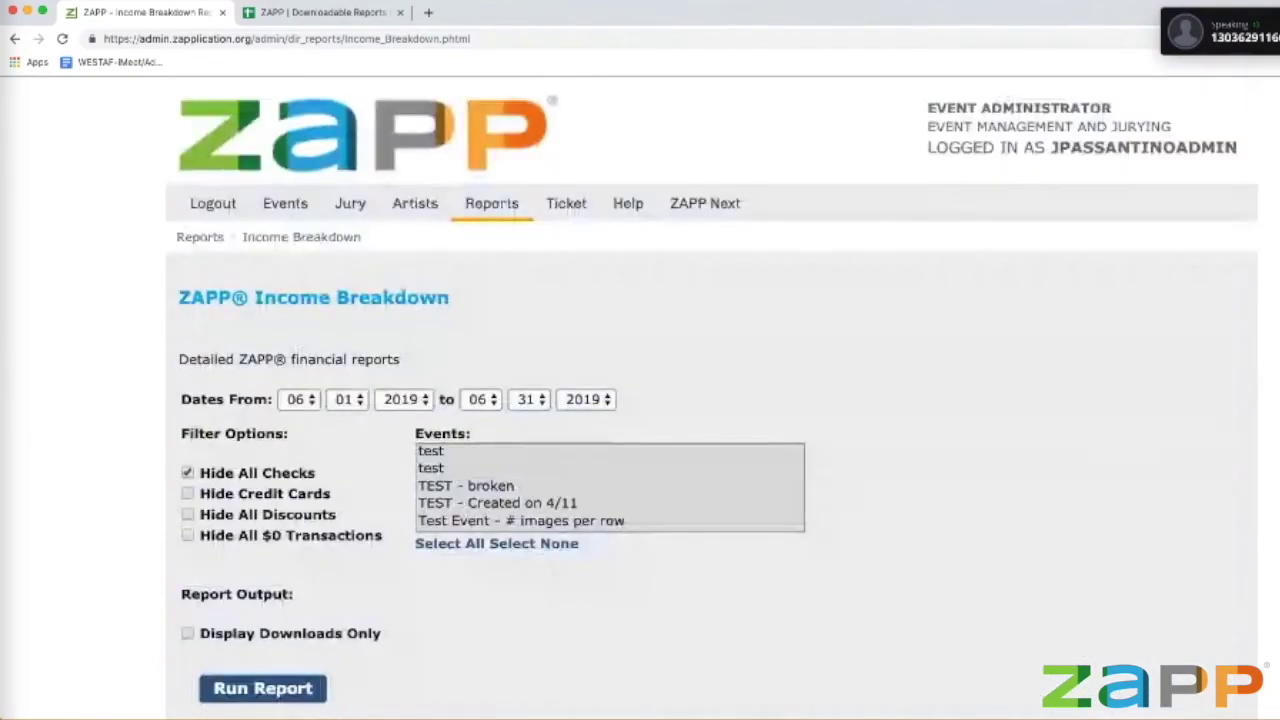
# Step: Change the start year to 2018, stop hiding checks and rerun the Income Breakdown report
pyautogui.scroll(-2, 1013, 300)
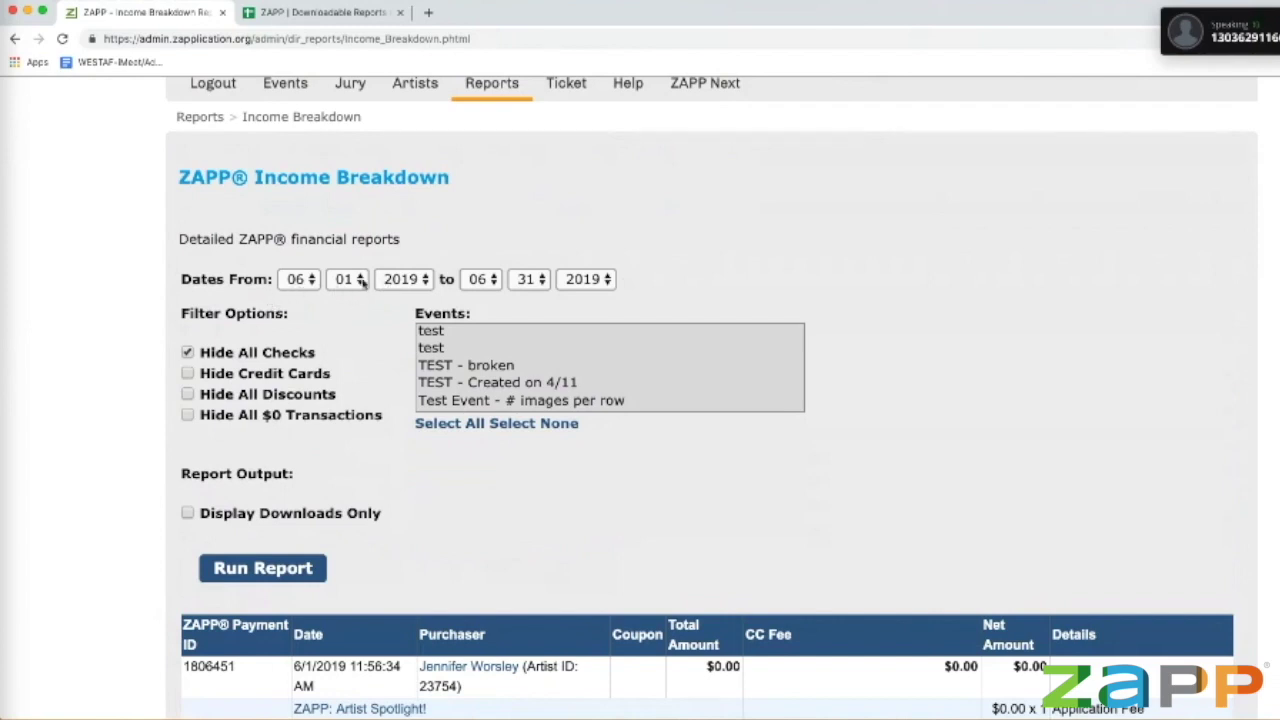
pyautogui.click(408, 282)
pyautogui.click(405, 264)
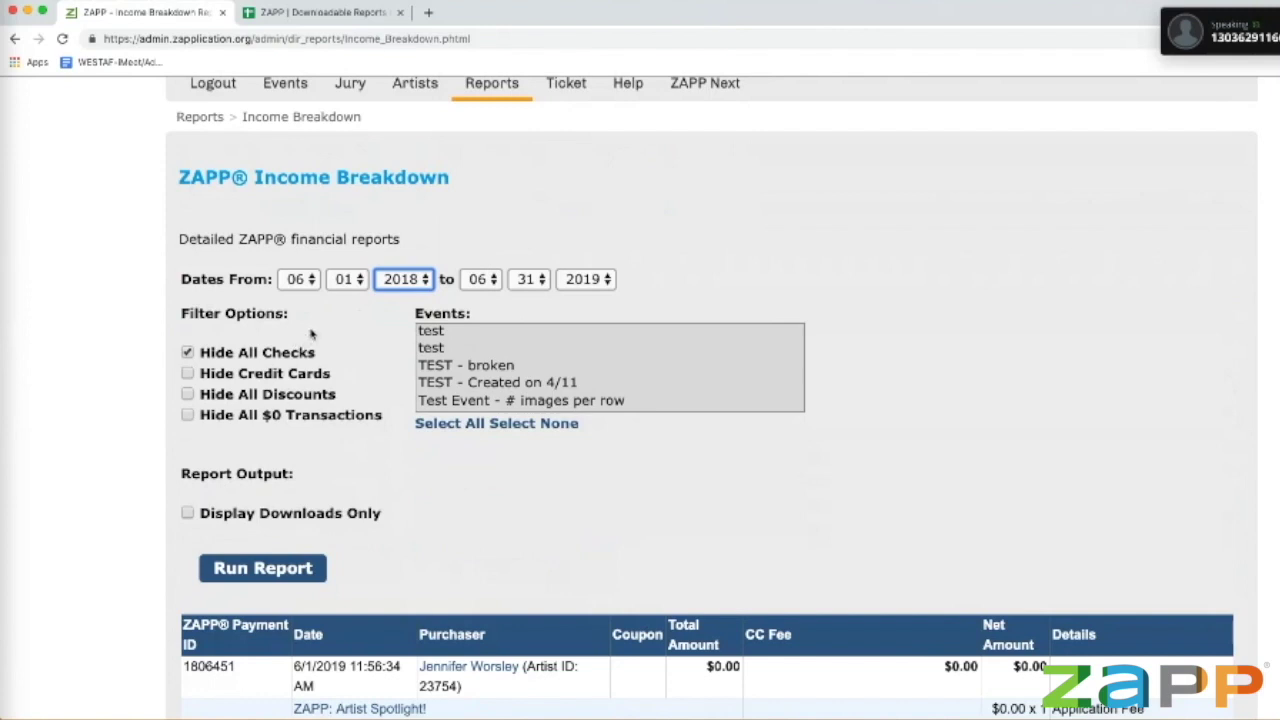
pyautogui.click(456, 547)
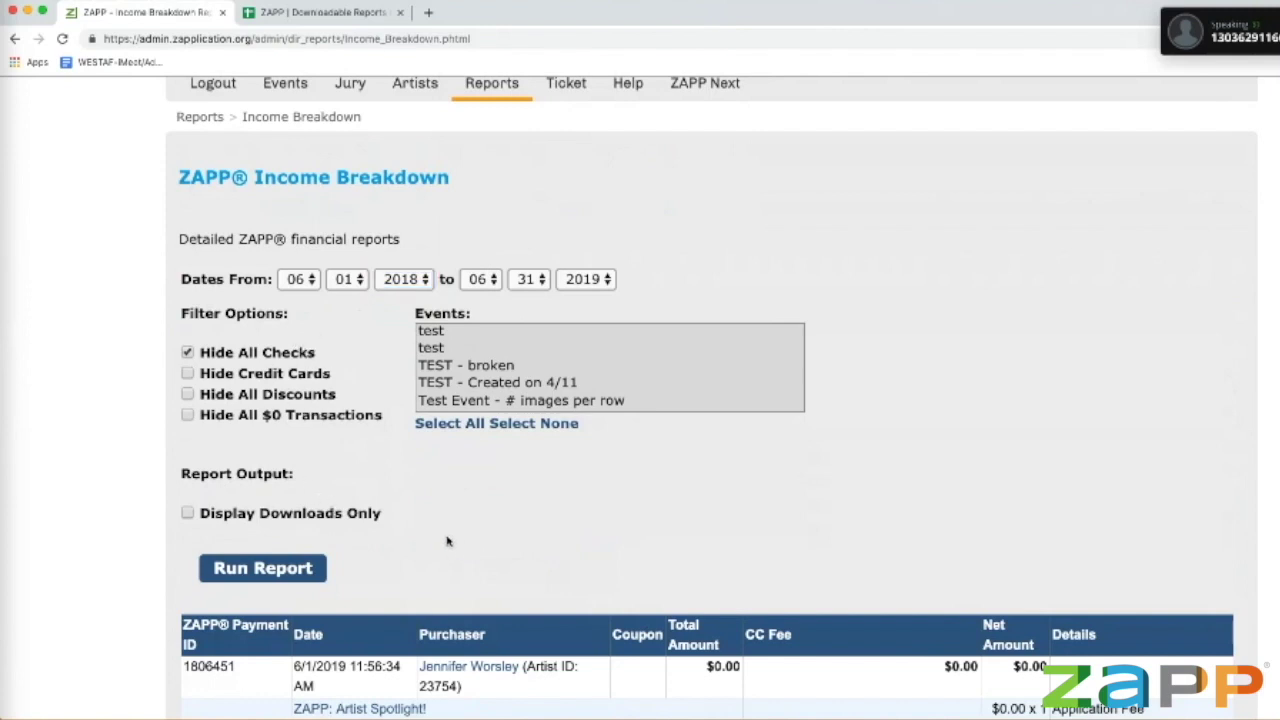
pyautogui.click(187, 352)
pyautogui.click(258, 569)
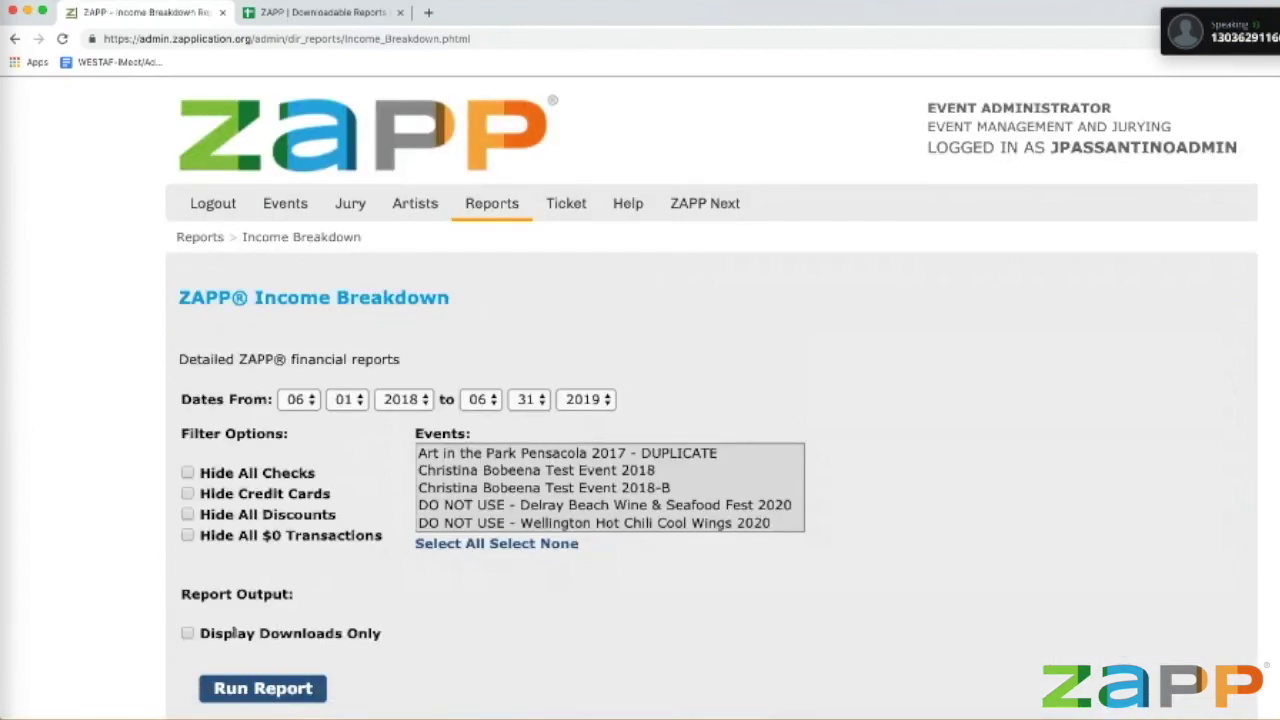
# Step: Switch to the ZAPP | Downloadable Reports Examples spreadsheet in Google Sheets and look over the Income Breakdown Report rows
pyautogui.scroll(-2, 186, 654)
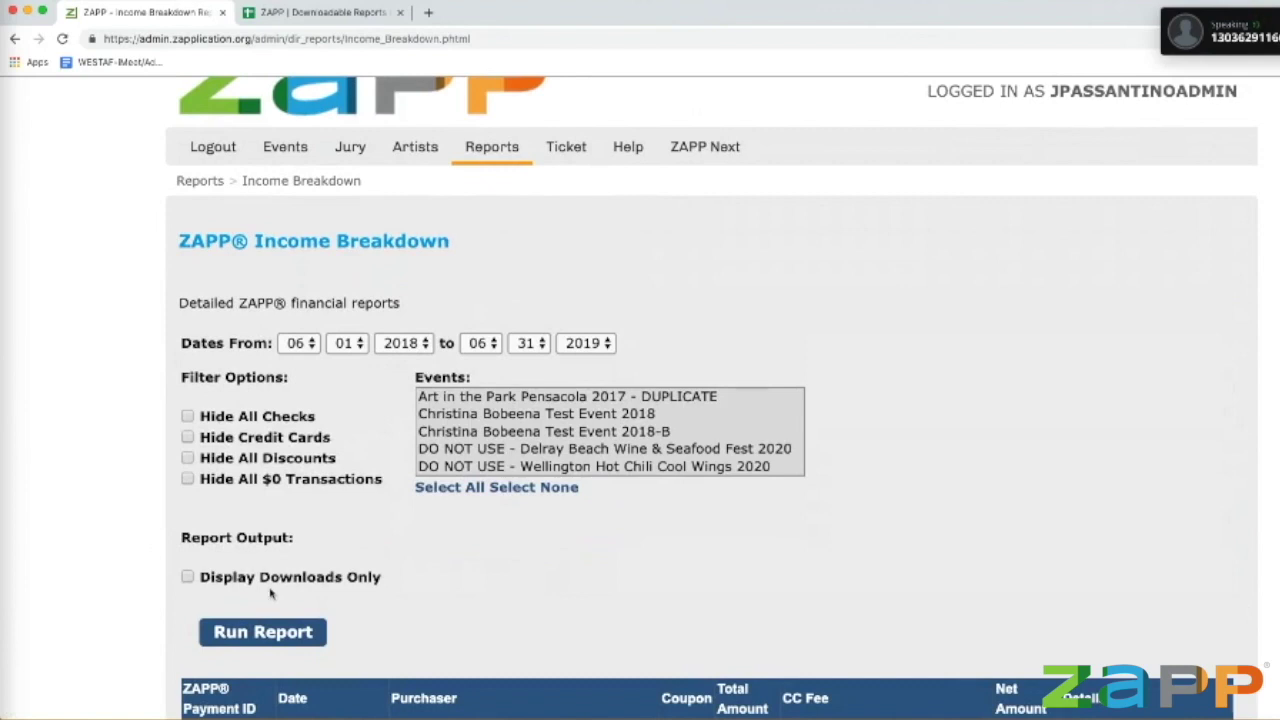
pyautogui.click(336, 11)
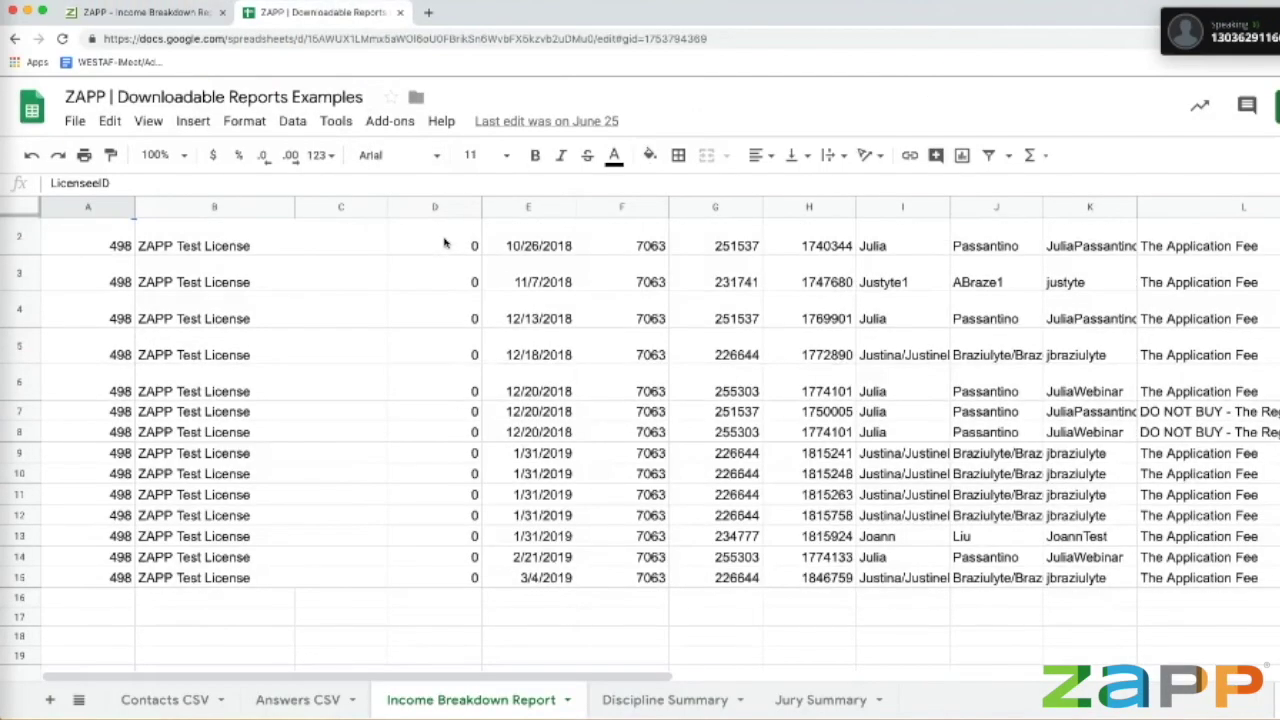
pyautogui.scroll(-5, 439, 258)
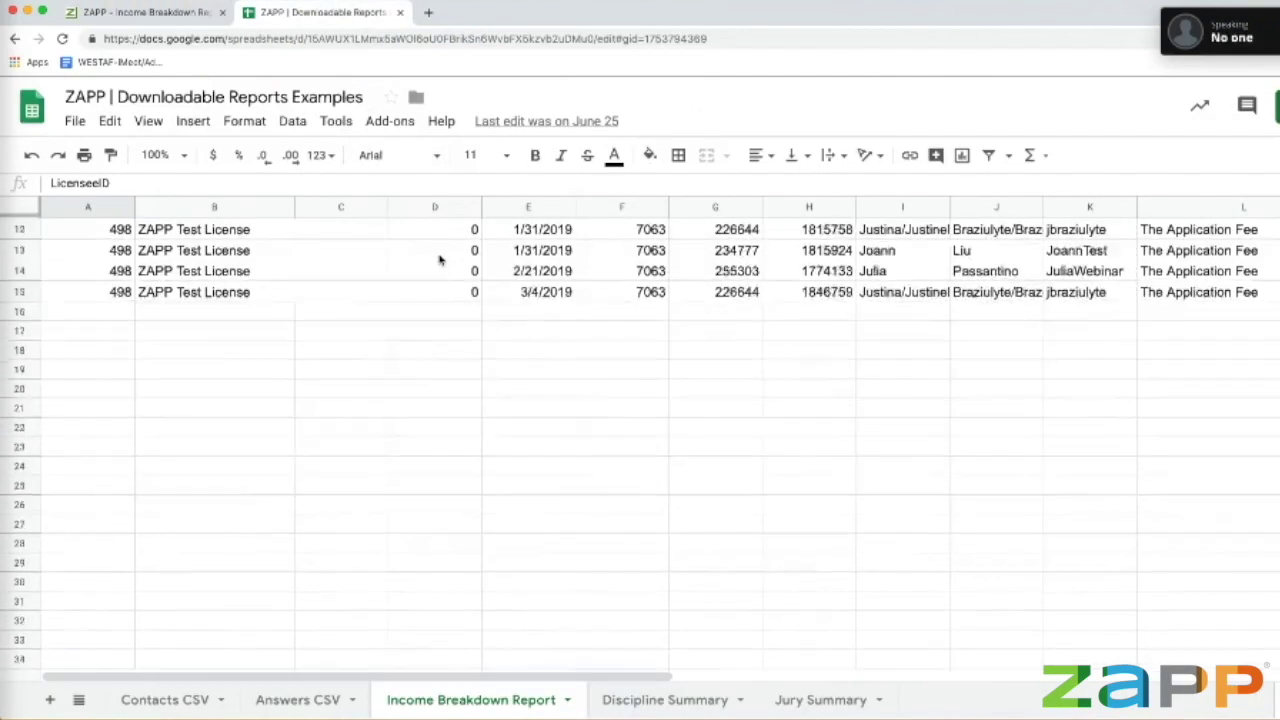
pyautogui.scroll(5, 439, 258)
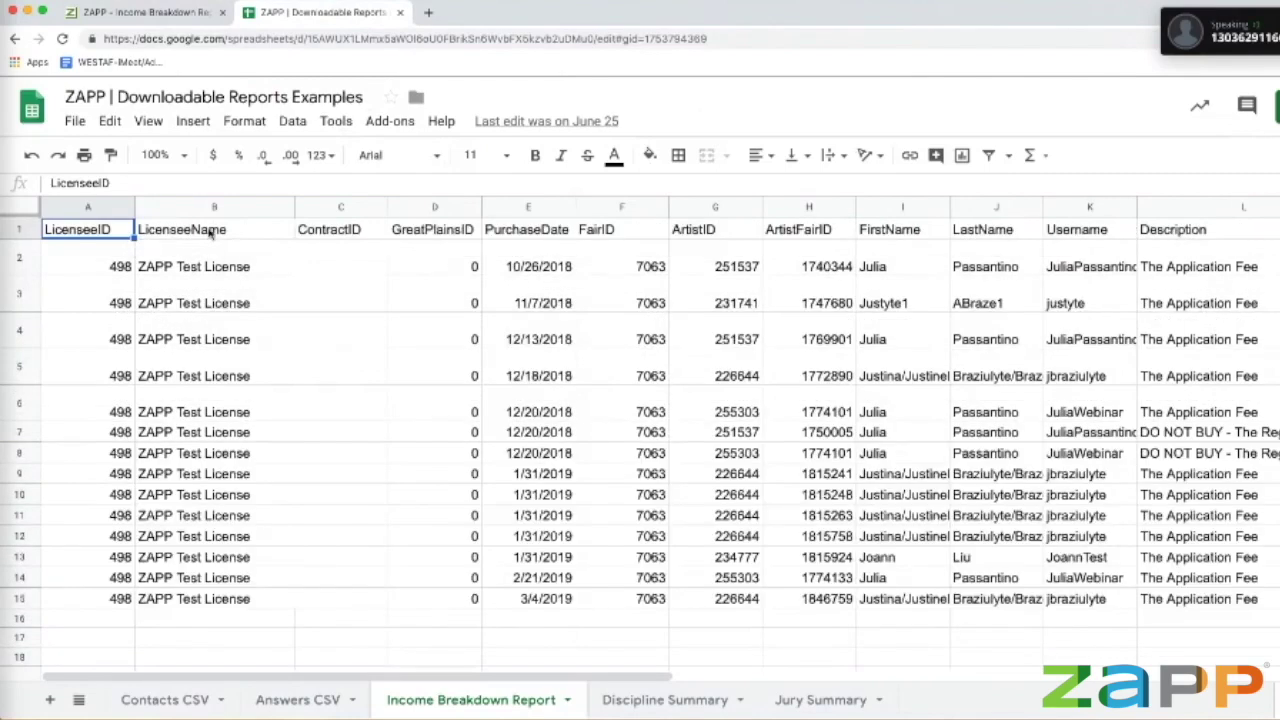
# Step: Examine the LicenseeName, FirstName, LastName and Description columns of the Income Breakdown Report sheet
pyautogui.click(211, 232)
pyautogui.hscroll(3, 515, 238)
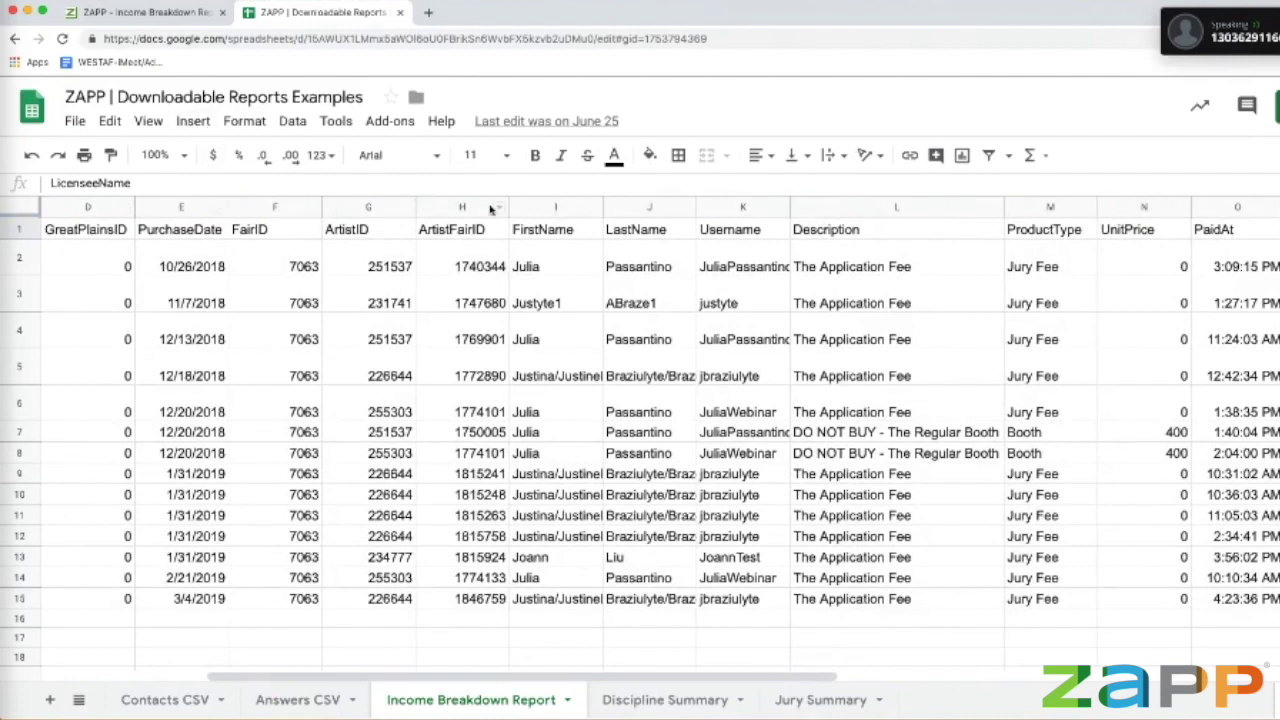
pyautogui.click(558, 205)
pyautogui.click(651, 207)
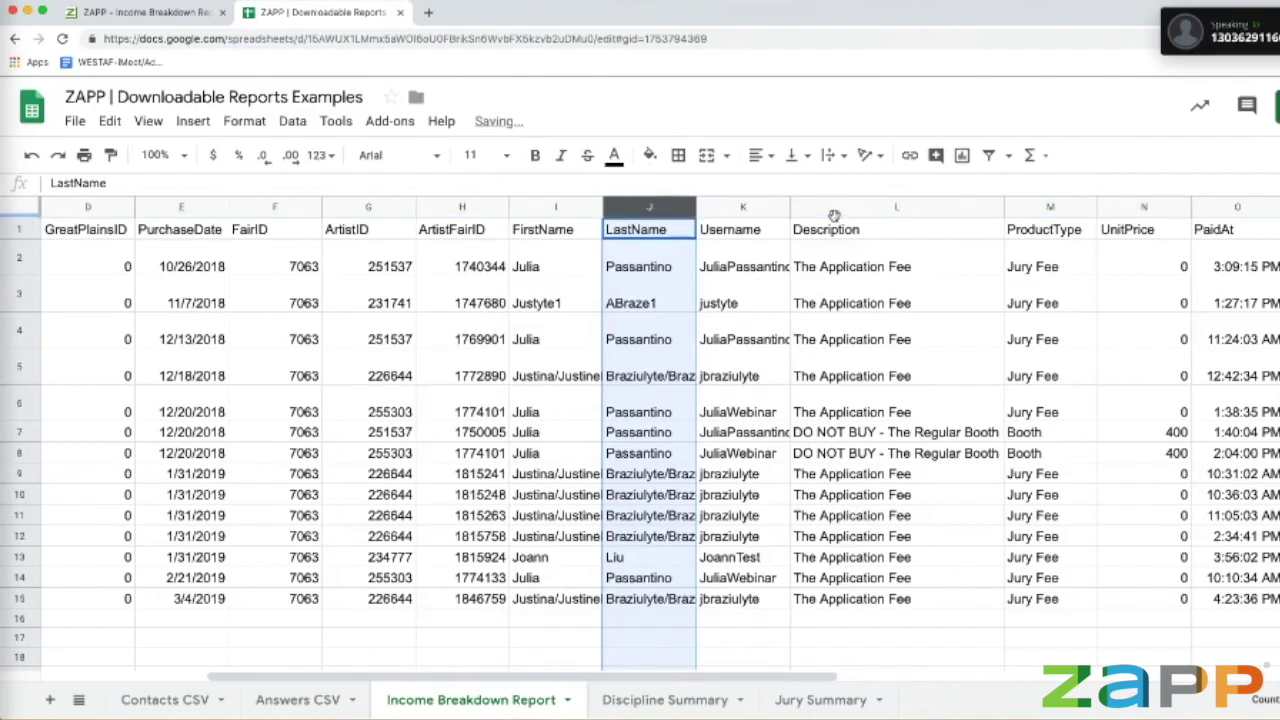
pyautogui.click(838, 203)
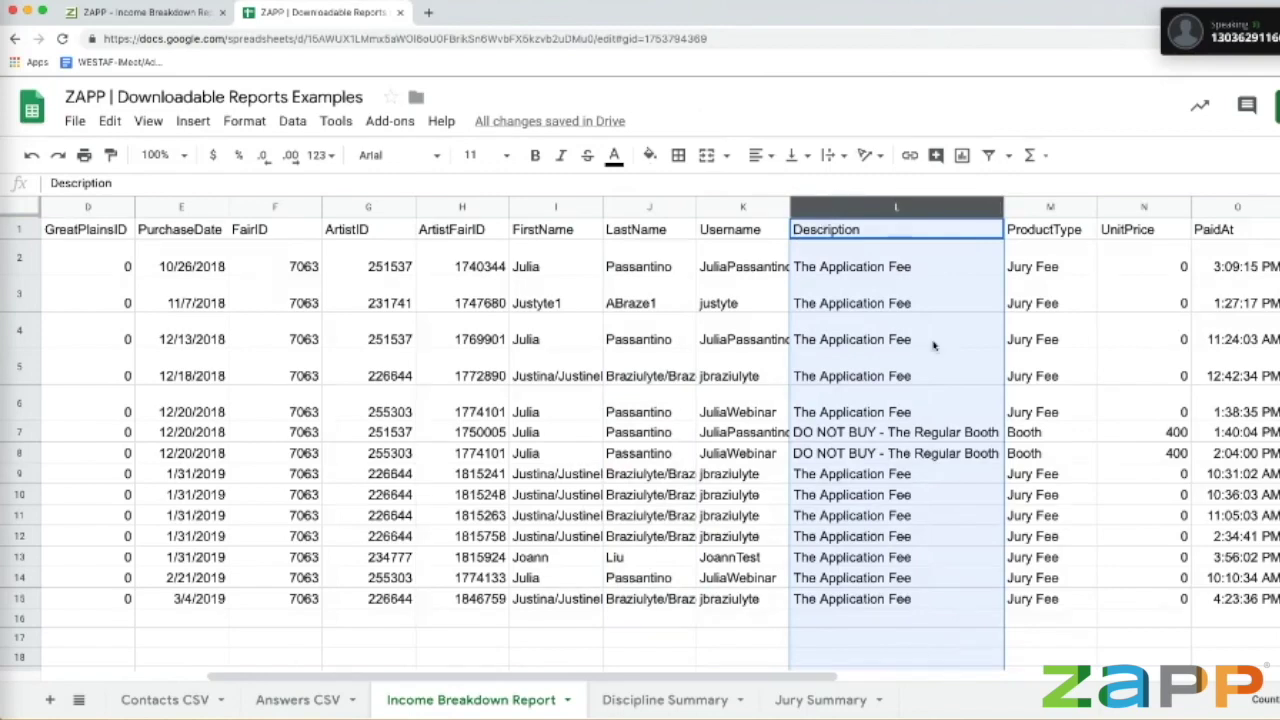
# Step: Highlight the ProductType, UnitPrice and PaidAt columns one after another to review the purchase details
pyautogui.hscroll(3, 933, 345)
pyautogui.click(778, 205)
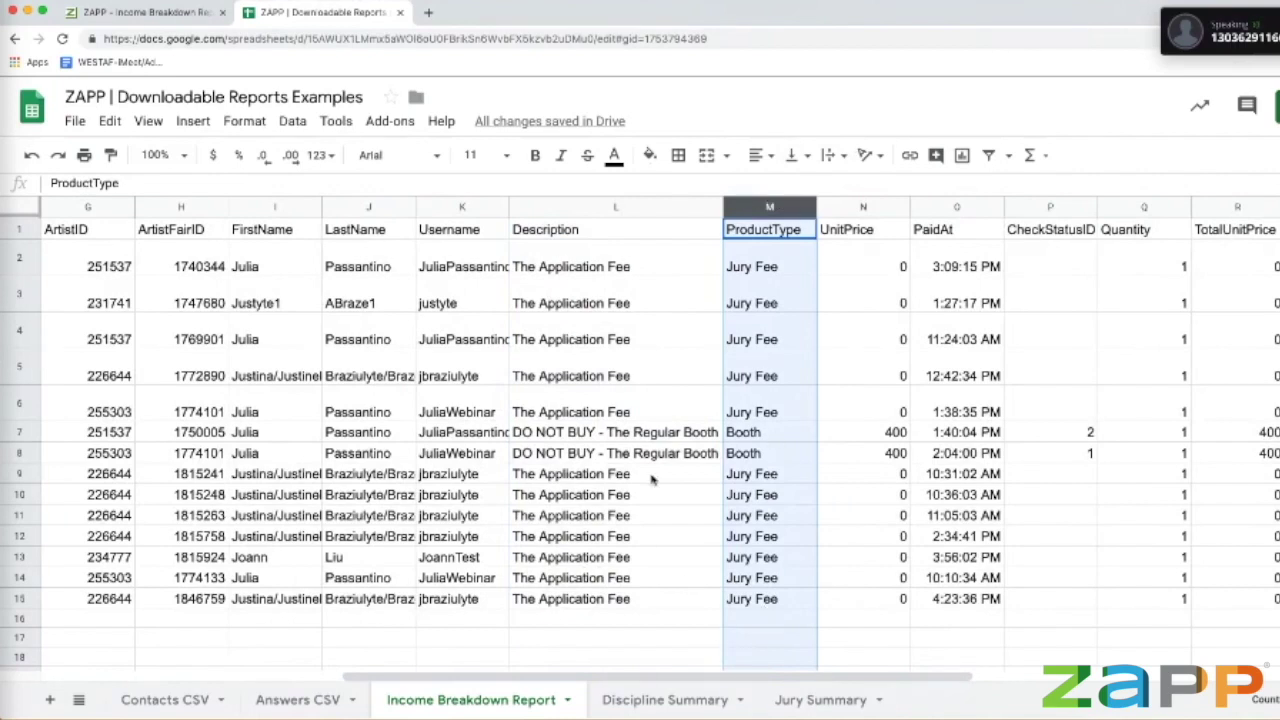
pyautogui.click(855, 207)
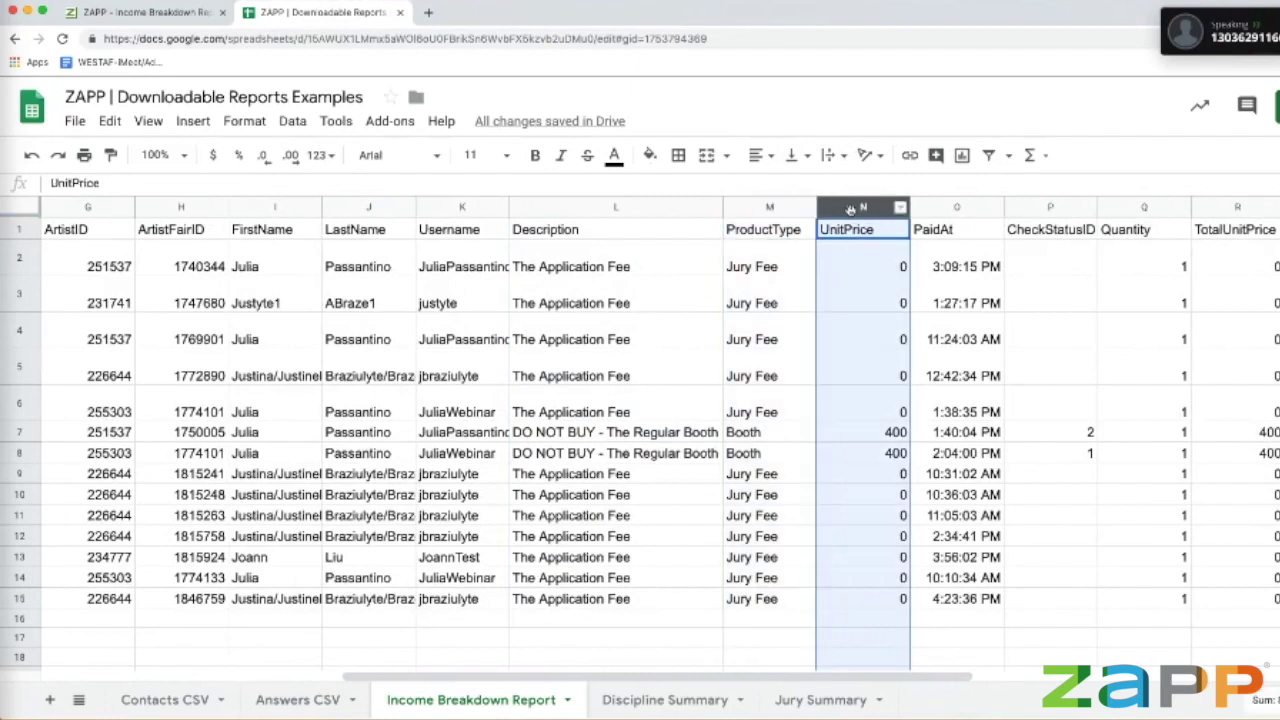
pyautogui.click(965, 206)
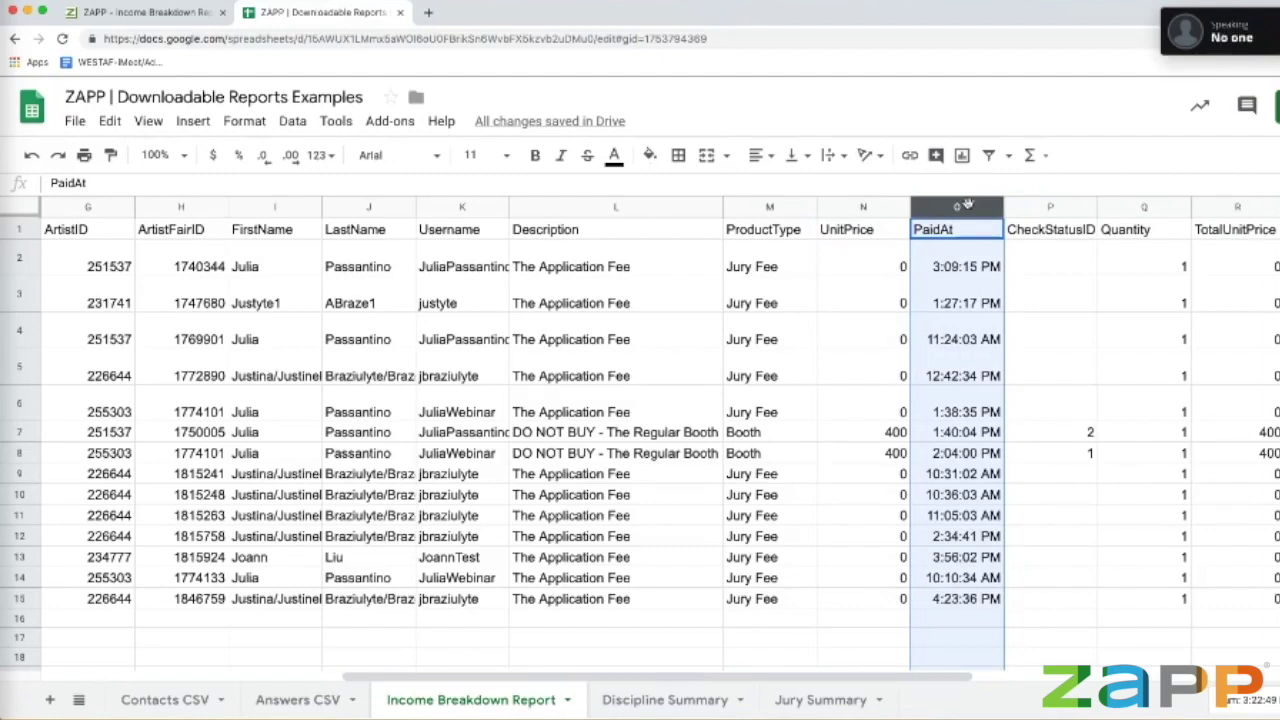
# Step: Review the TotalUnitPrice and CCFee columns, then highlight the CCFee cells of the two Booth rows
pyautogui.hscroll(6, 340, 214)
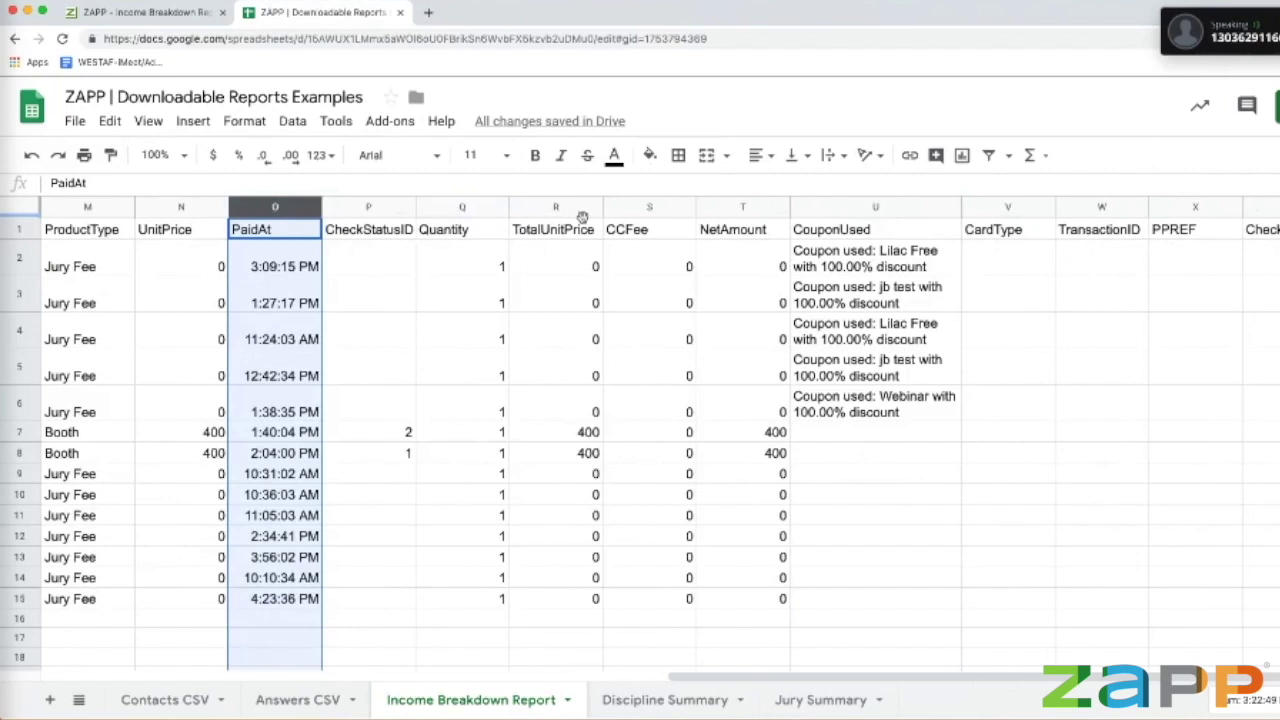
pyautogui.click(573, 208)
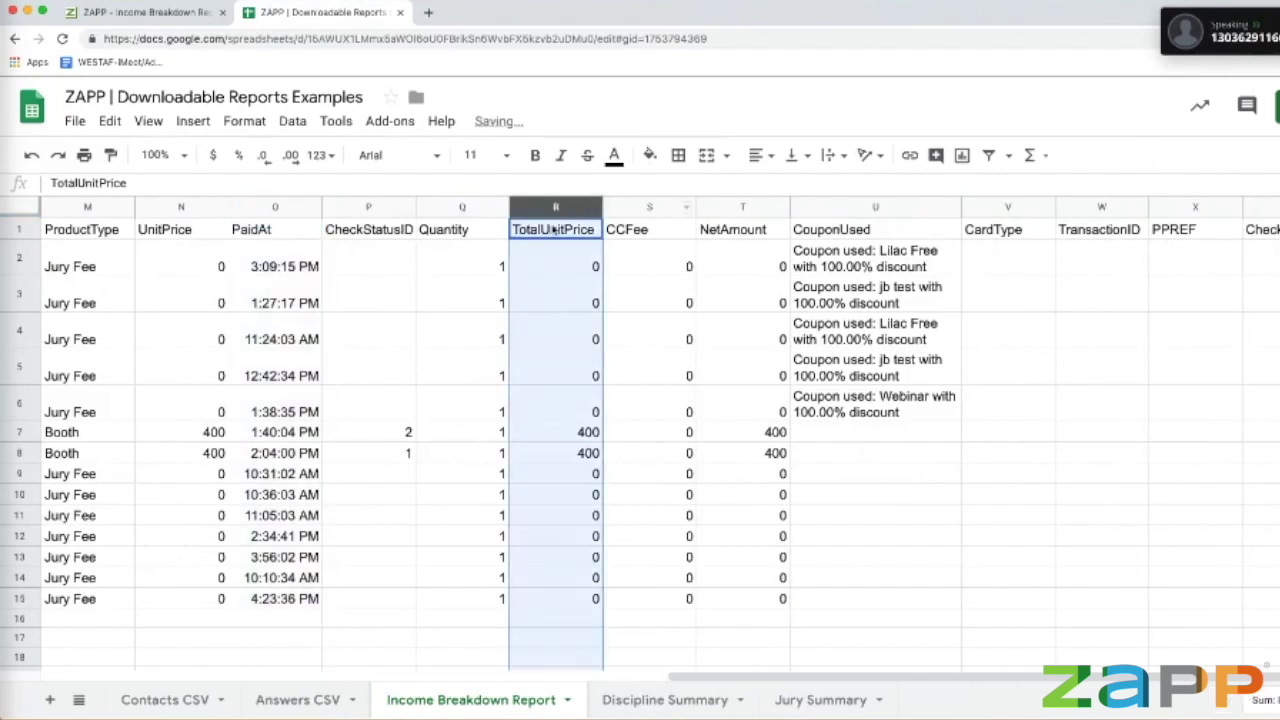
pyautogui.click(650, 207)
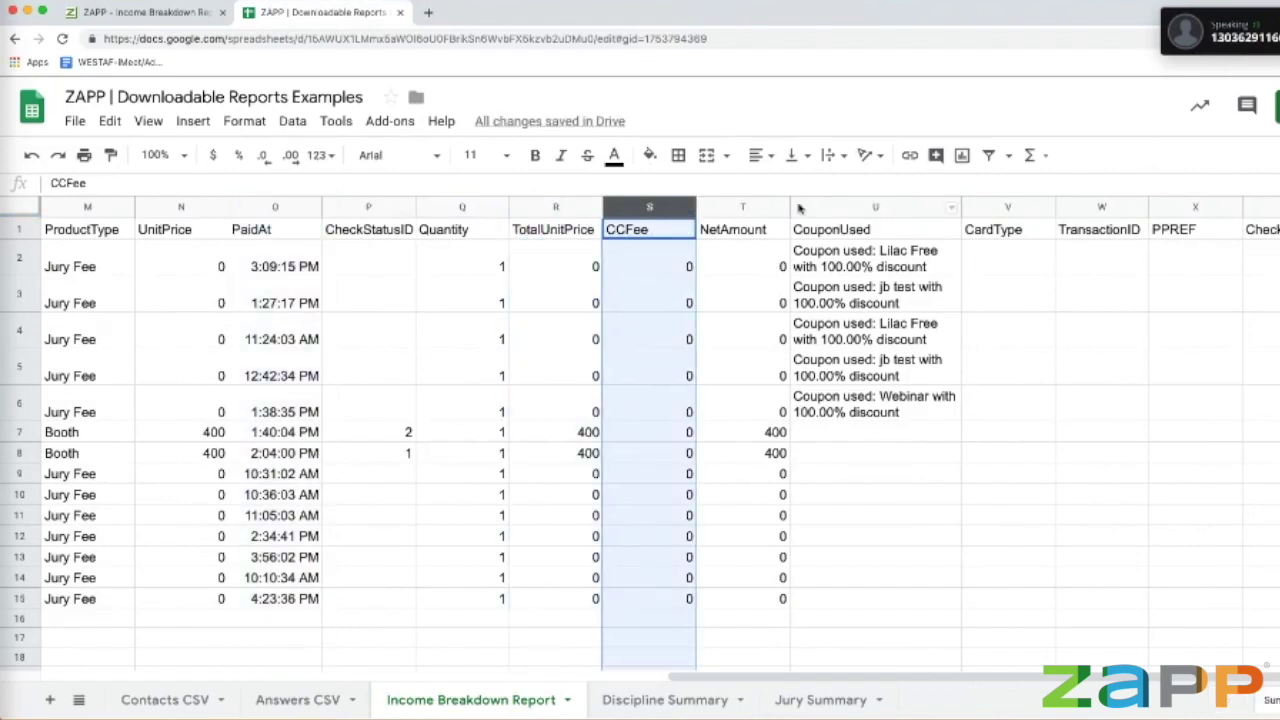
pyautogui.hscroll(1, 870, 216)
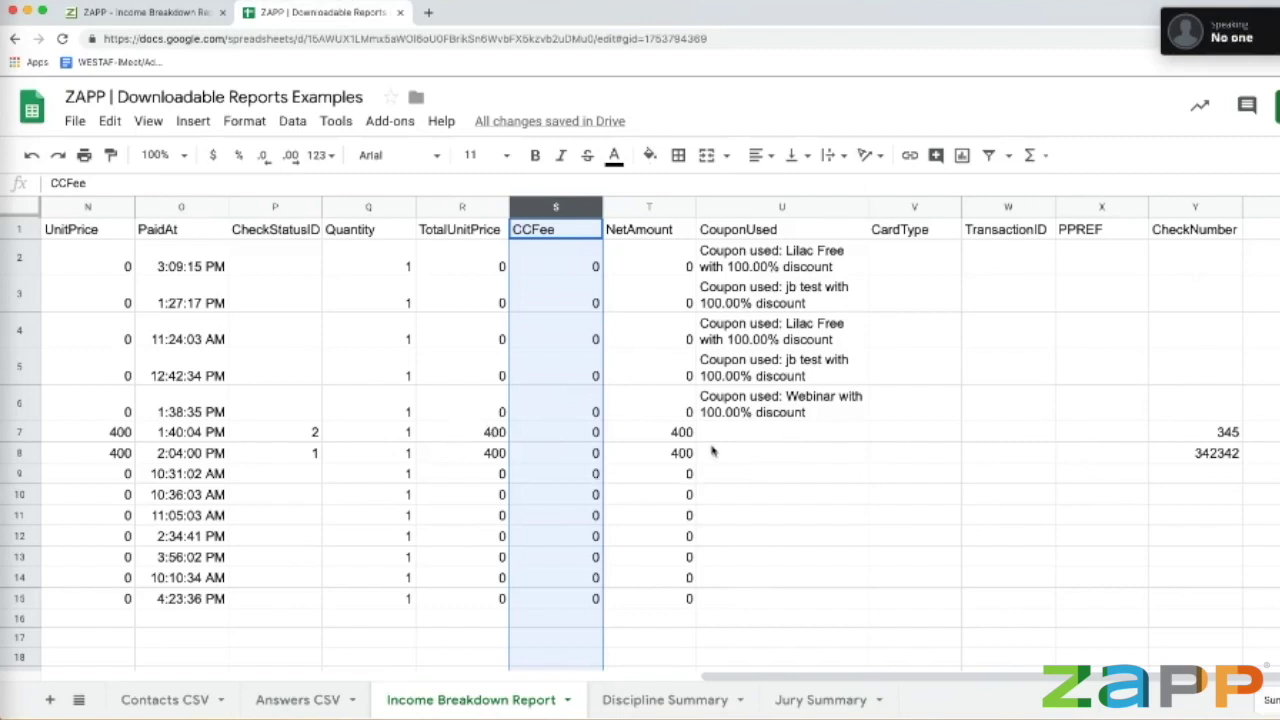
pyautogui.click(595, 432)
pyautogui.moveTo(592, 440); pyautogui.dragTo(588, 456)
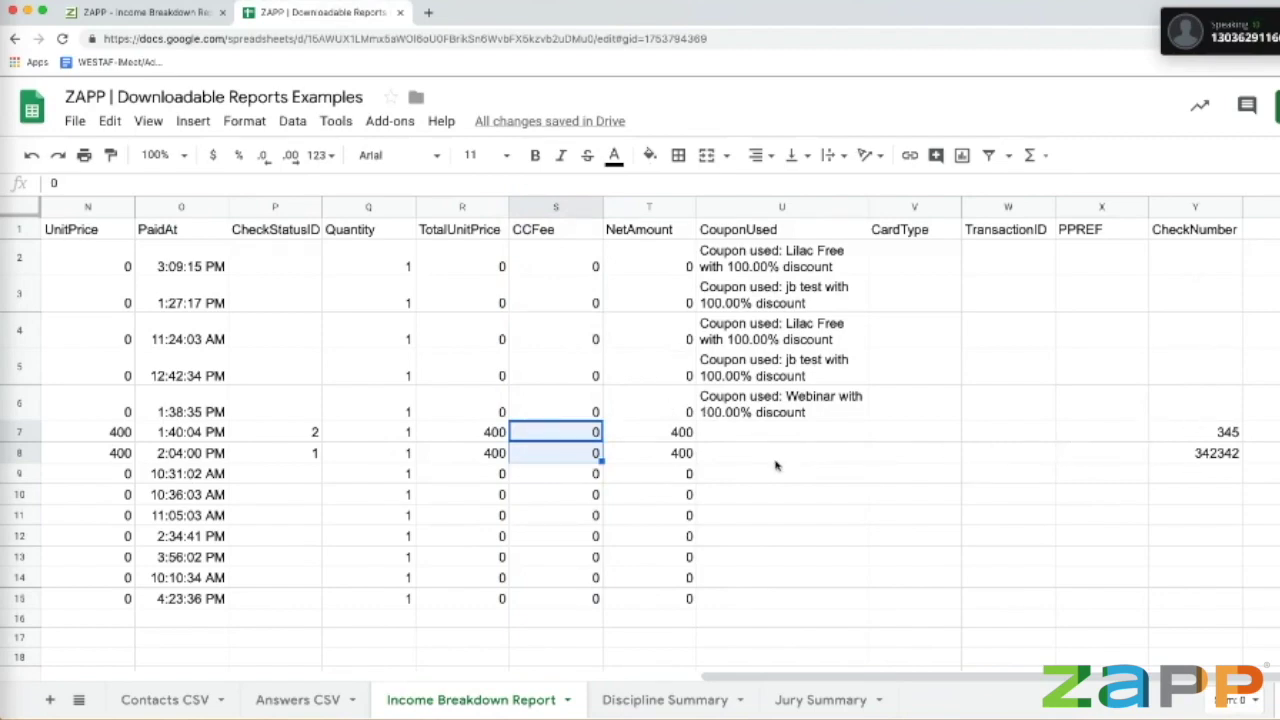
# Step: Examine the ArtistID column, then highlight the PaidAt times from row 2 through row 15
pyautogui.hscroll(-10, 776, 465)
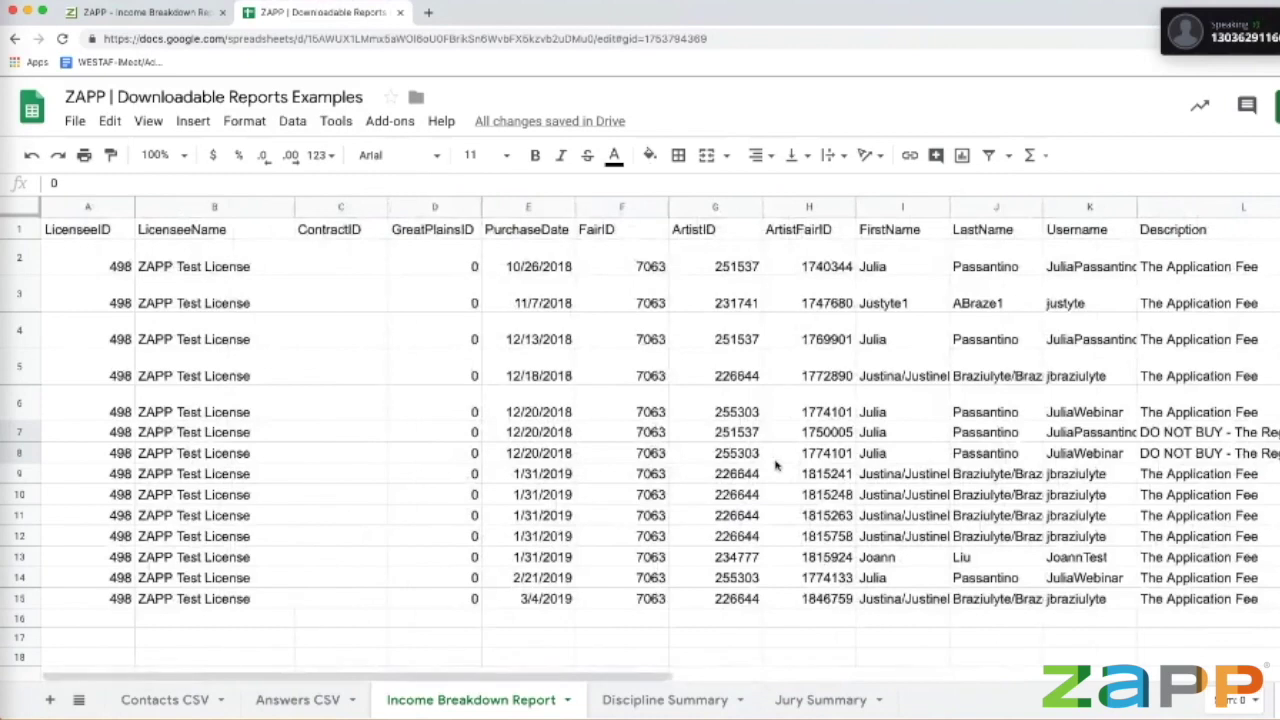
pyautogui.hscroll(4, 778, 465)
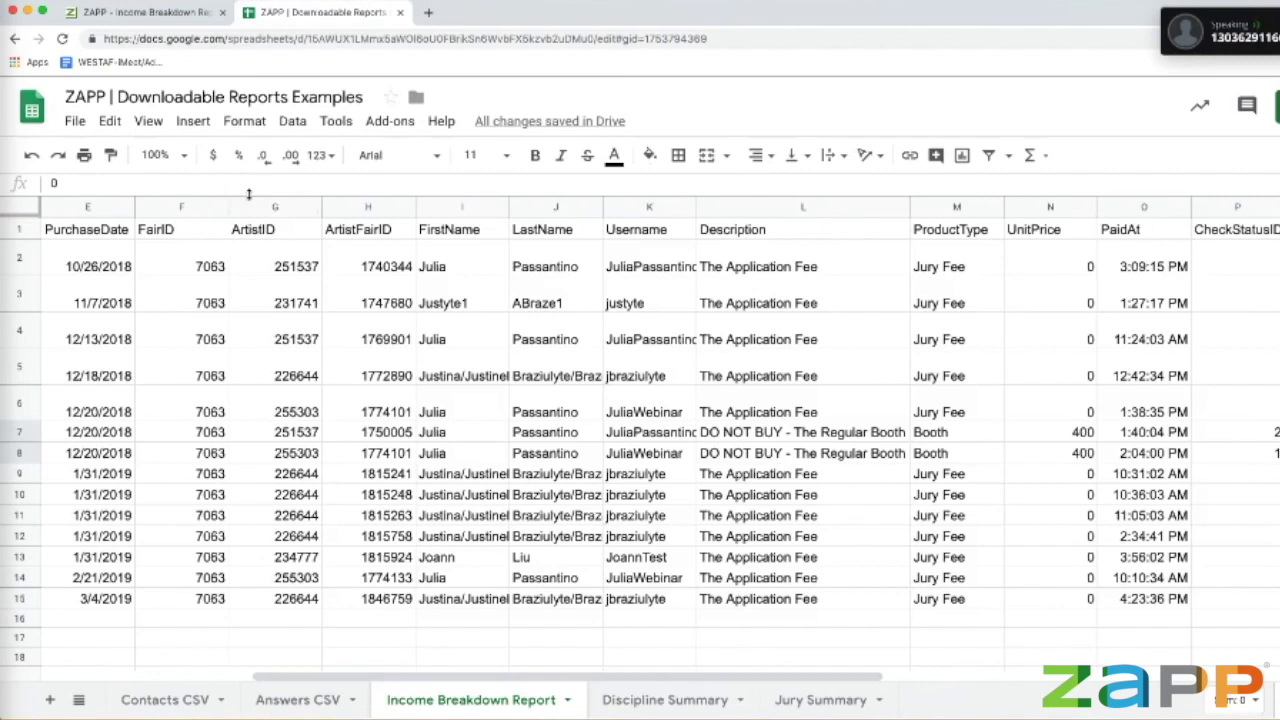
pyautogui.click(264, 206)
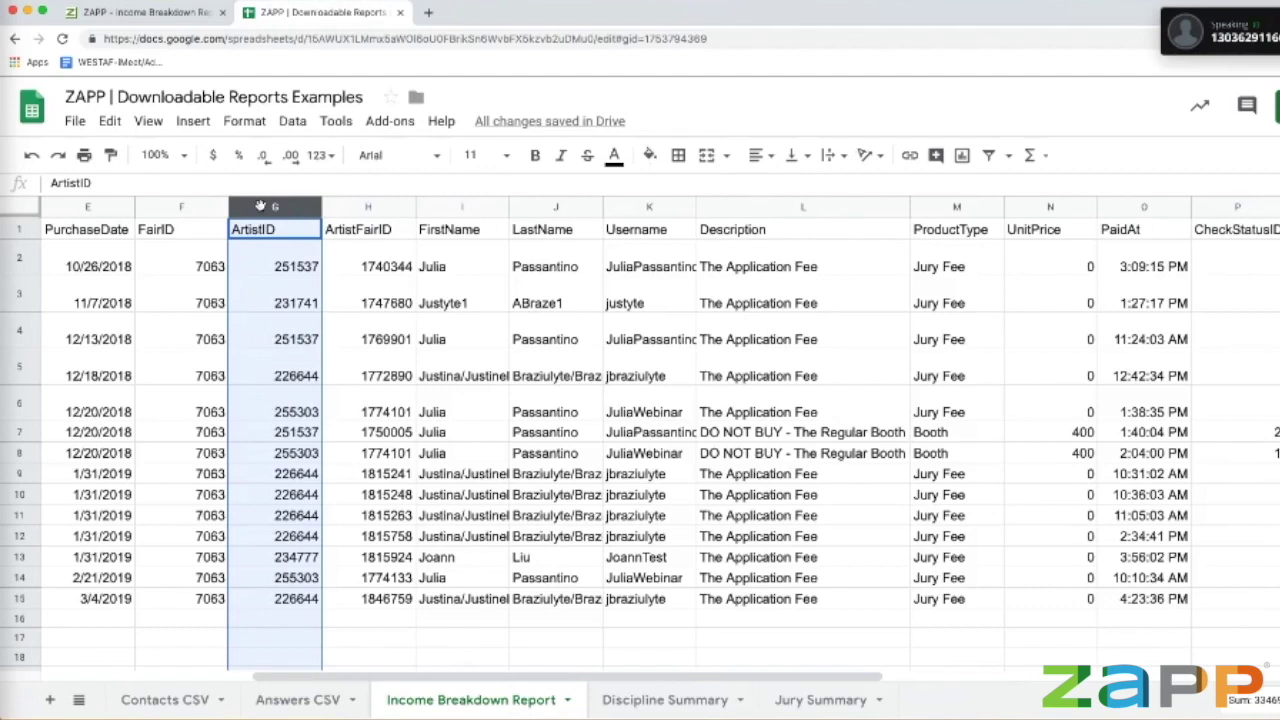
pyautogui.hscroll(5, 366, 216)
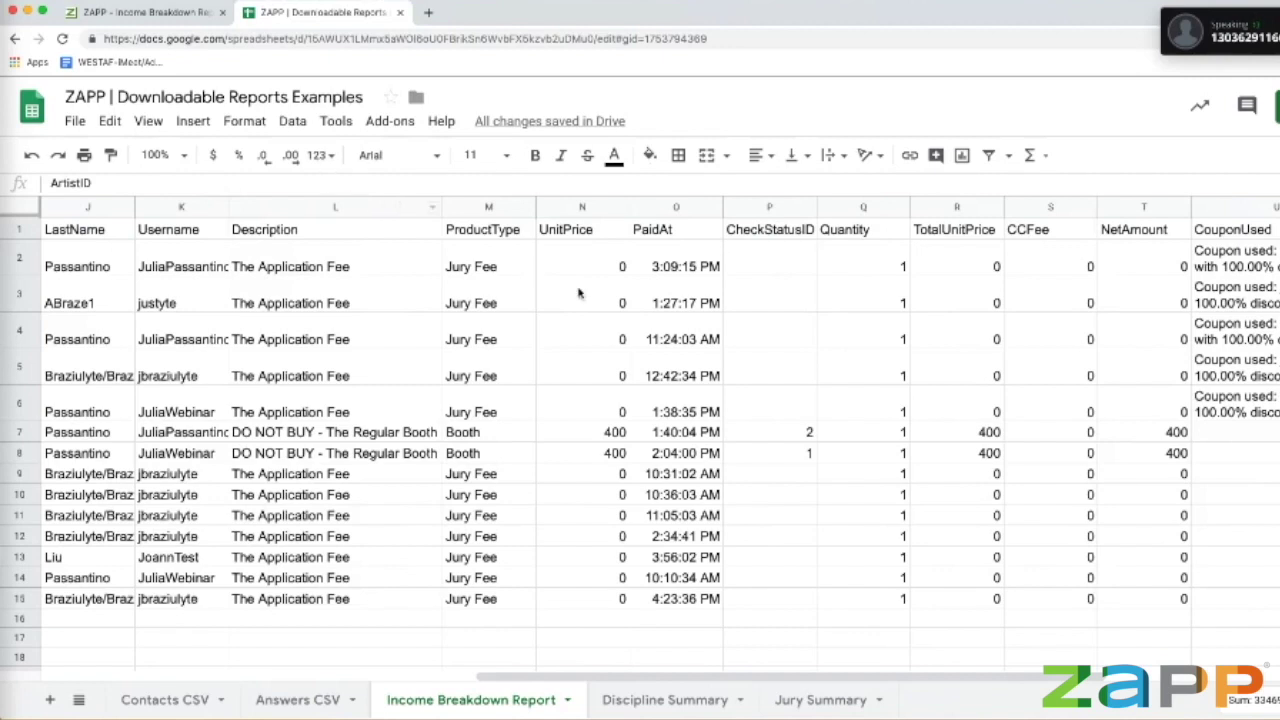
pyautogui.click(665, 229)
pyautogui.moveTo(667, 262); pyautogui.dragTo(684, 598)
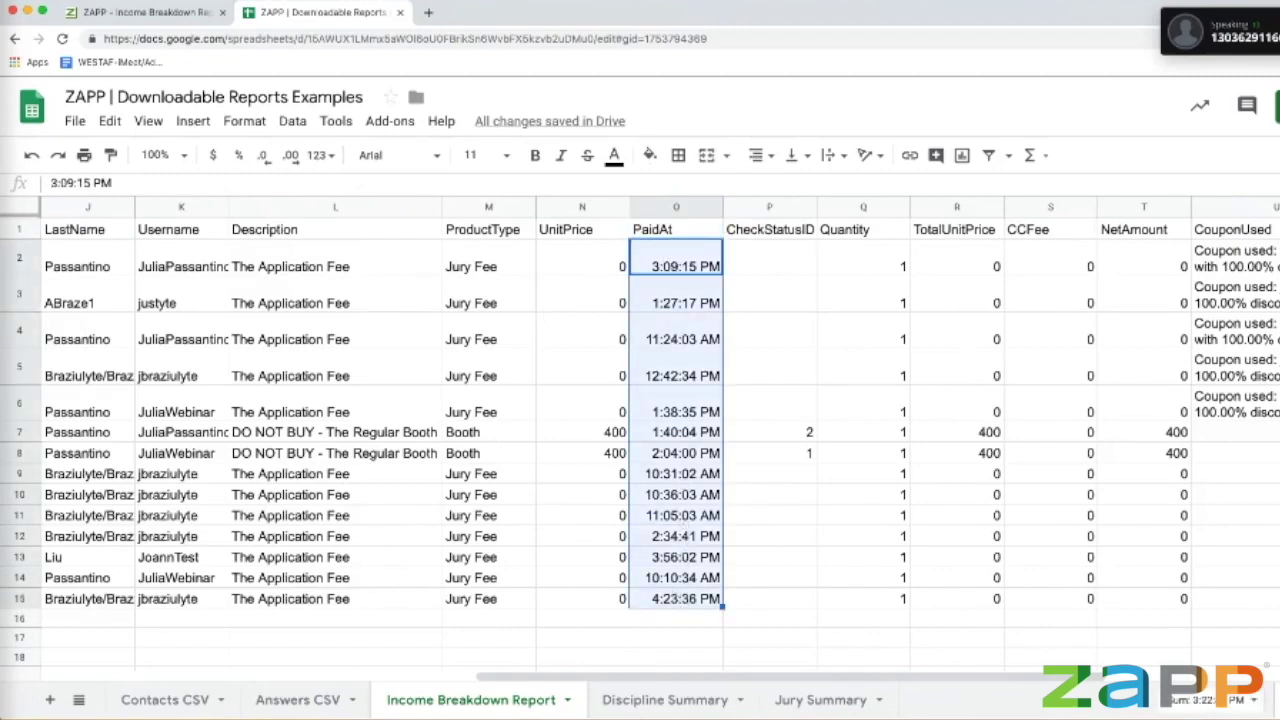